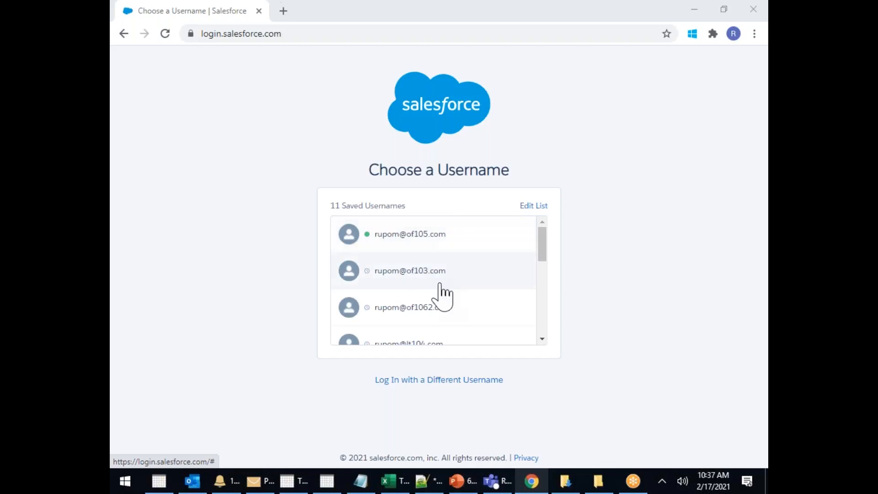
Sign in to Salesforce with a different account's username and password
scroll(439, 294, down, 5)
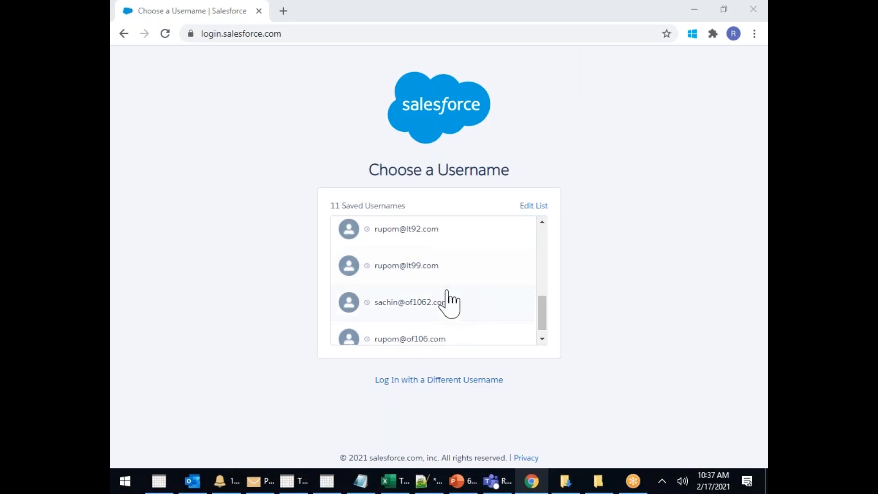
scroll(446, 301, down, 1)
click(443, 379)
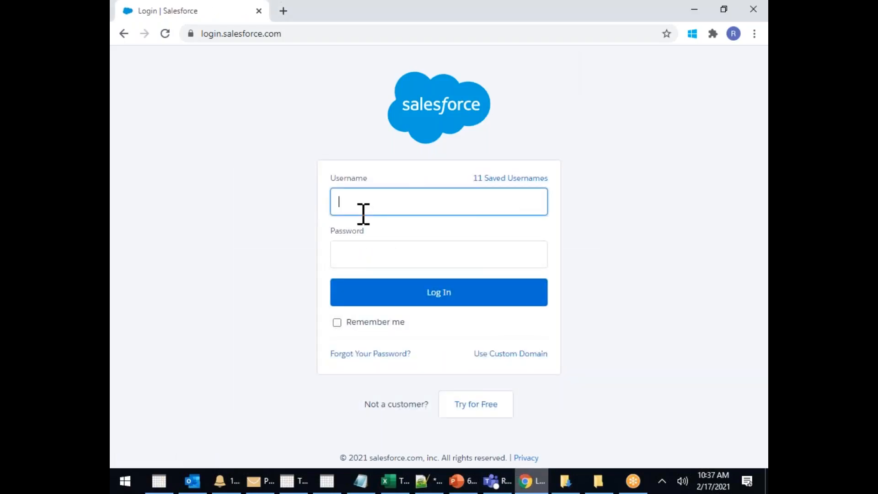
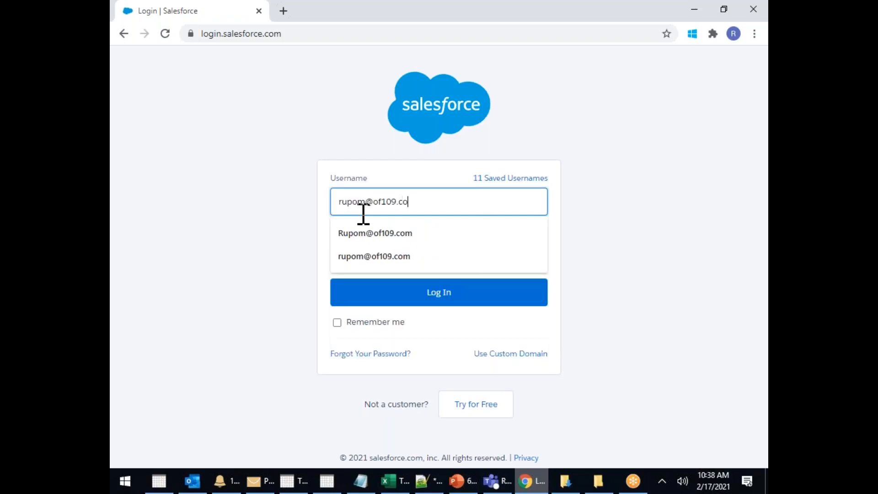
key(Tab)
text(*******)
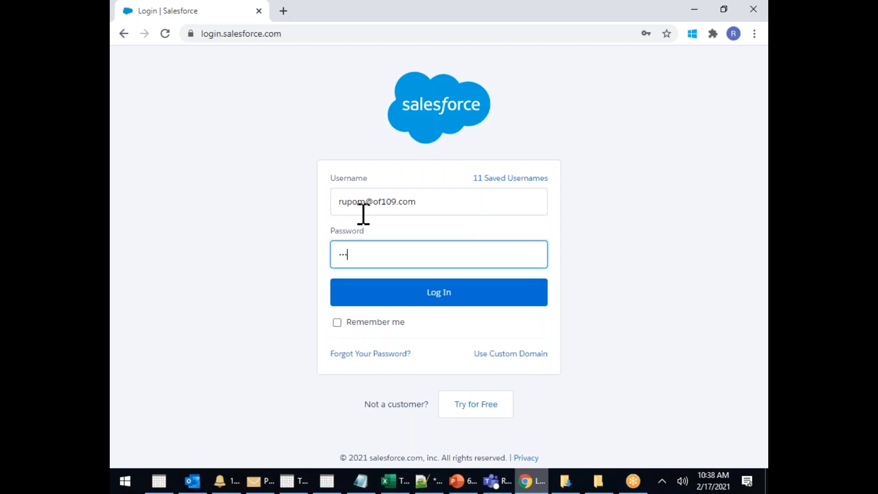
text(*)
key(Return)
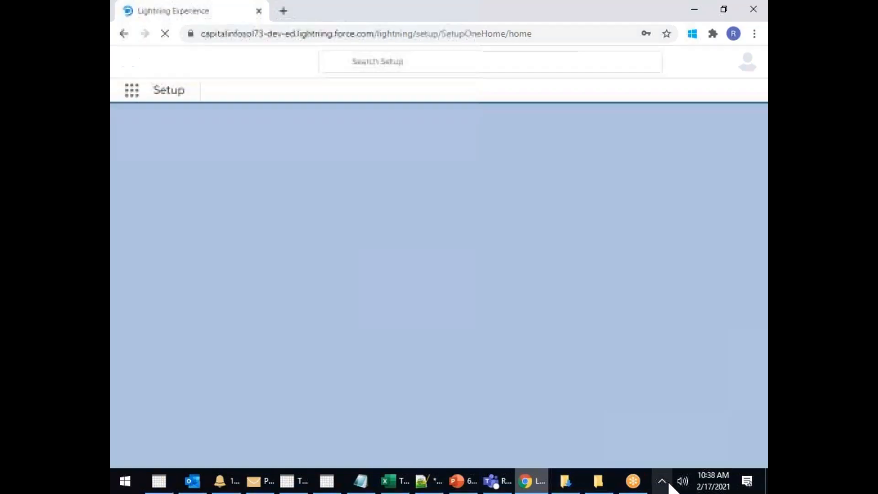
Return to the Salesforce Setup home page
click(663, 481)
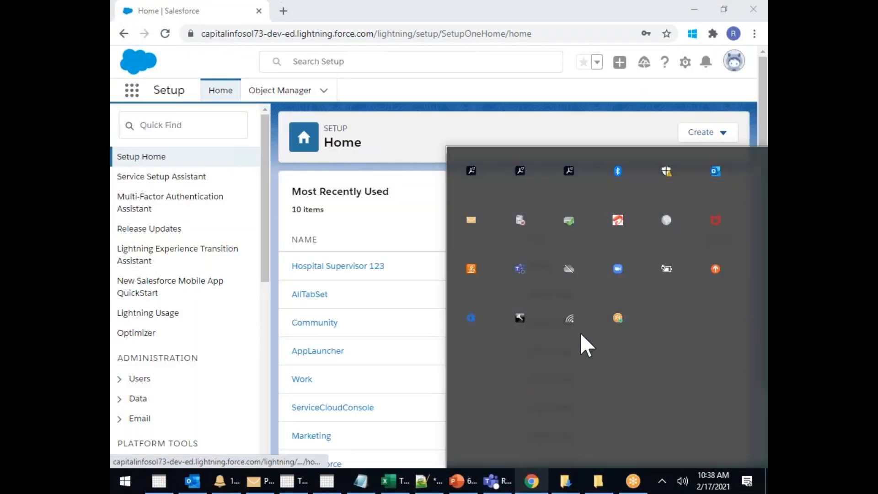
click(464, 121)
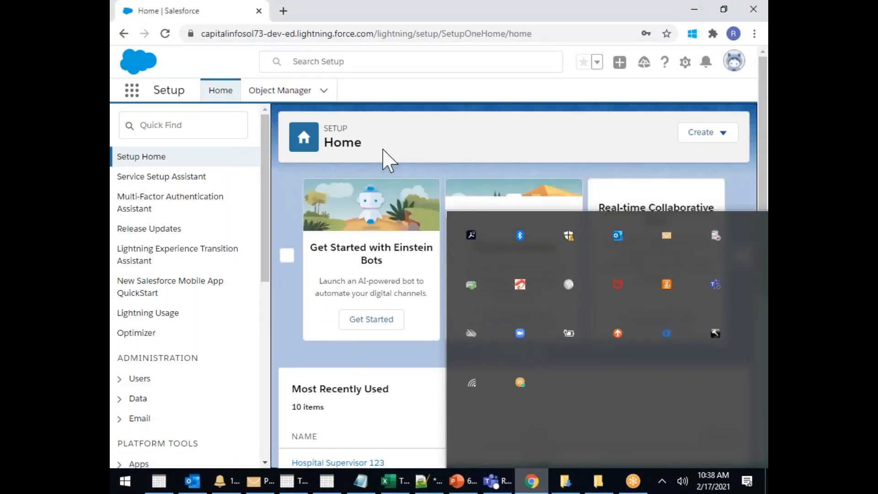
click(663, 481)
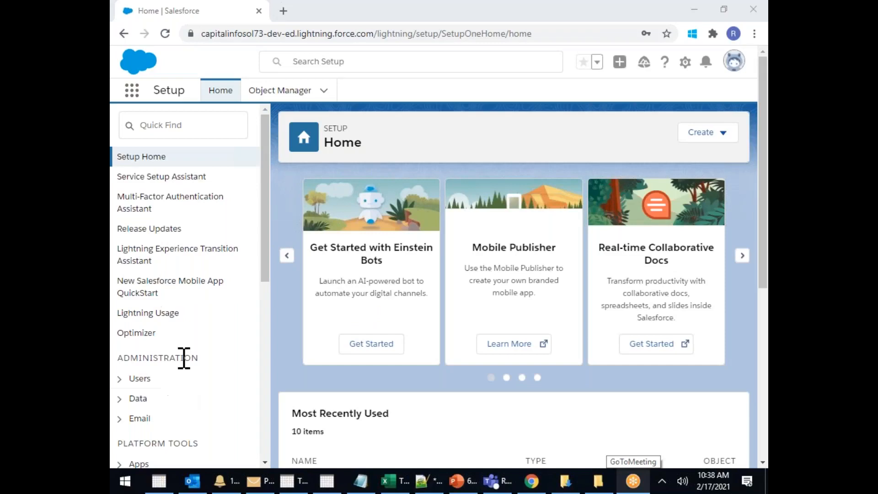
Open Profiles under Administration > Users and scroll down to Hospital Supervisor 123
scroll(160, 247, down, 4)
click(151, 188)
click(159, 247)
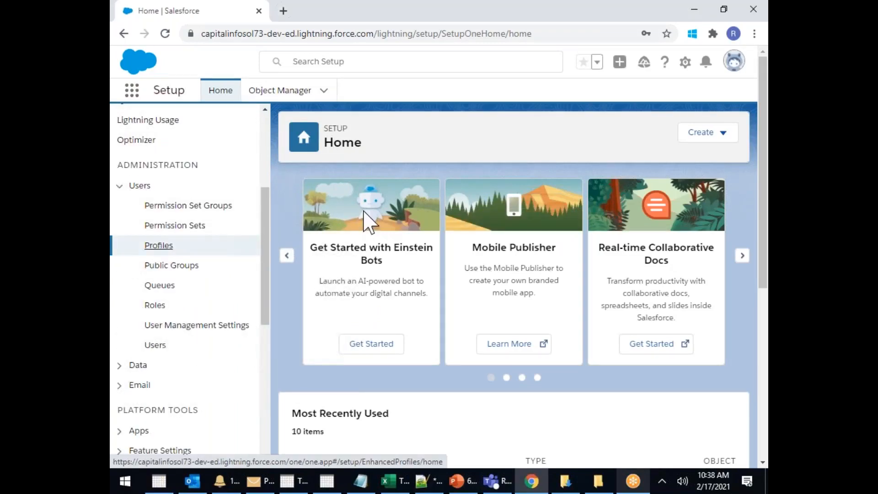
scroll(447, 279, down, 3)
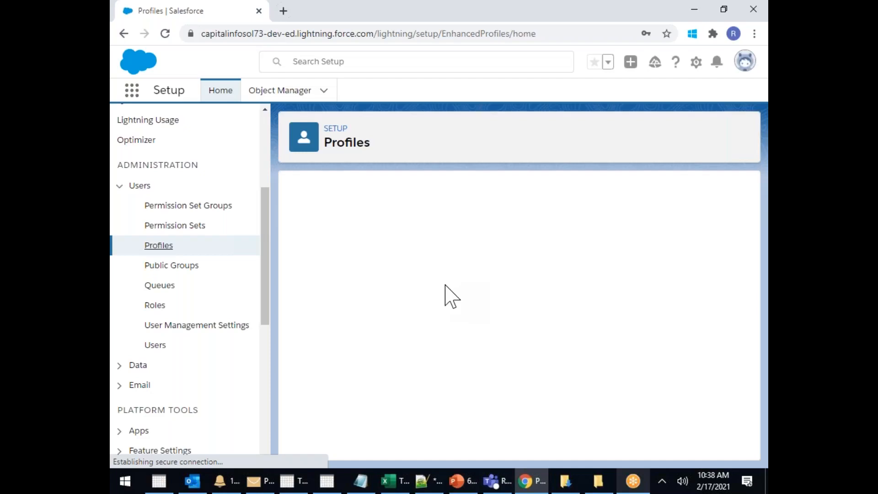
scroll(446, 311, down, 3)
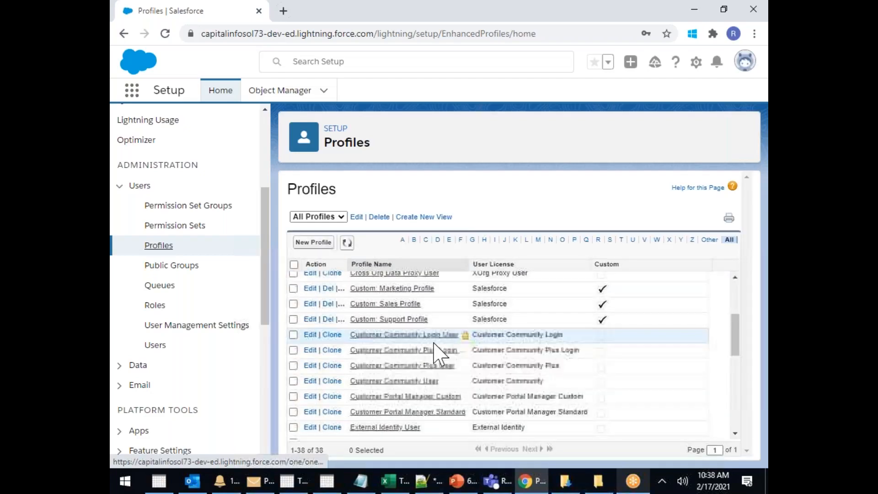
scroll(471, 343, down, 1)
scroll(457, 340, down, 3)
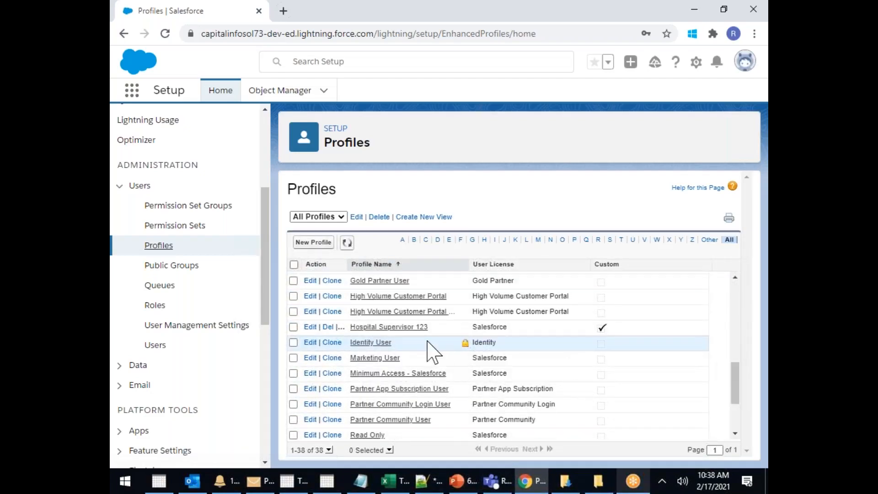
Open the Hospital Supervisor 123 profile from the Profiles list
click(413, 326)
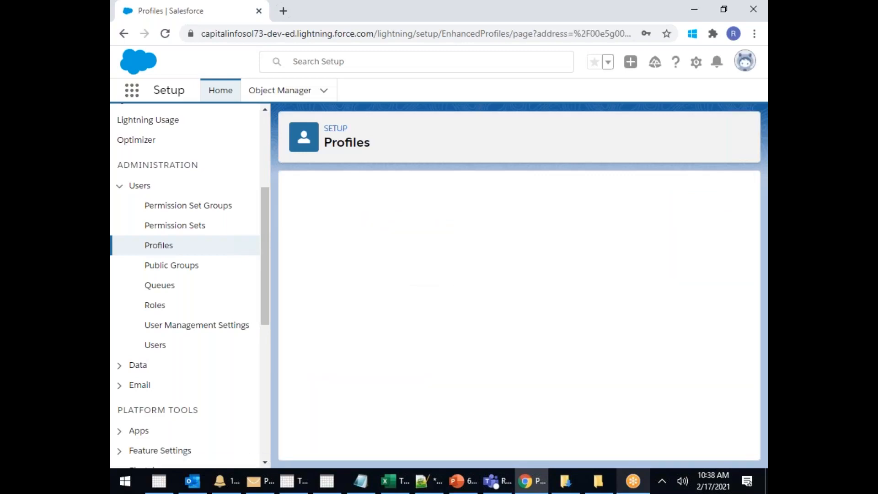
mouse_move(596, 296)
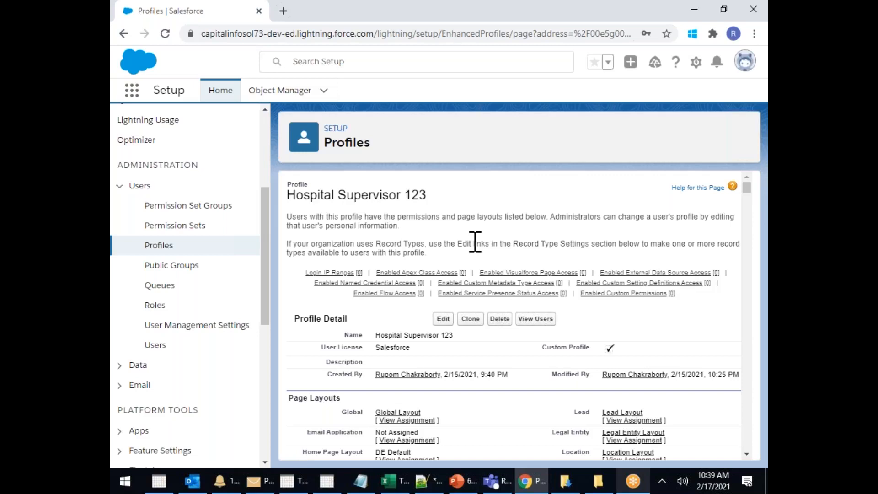
scroll(475, 241, down, 3)
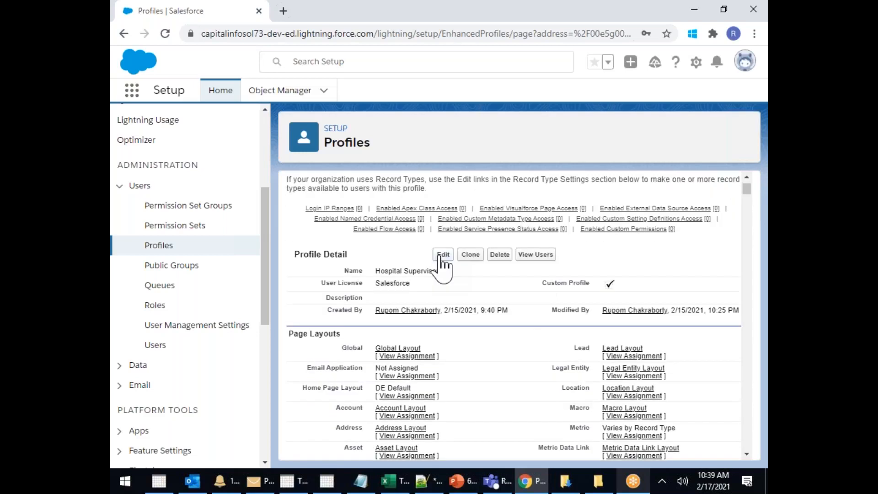
click(446, 253)
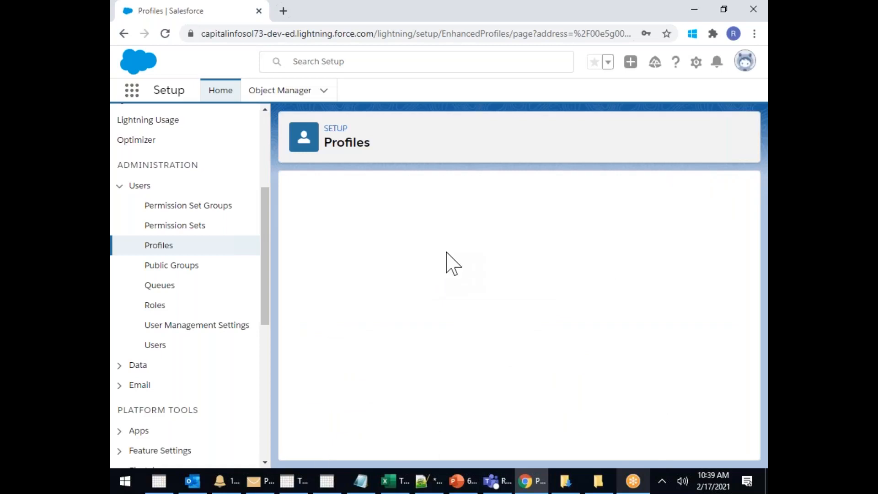
scroll(554, 285, down, 4)
scroll(529, 303, up, 3)
scroll(525, 303, down, 10)
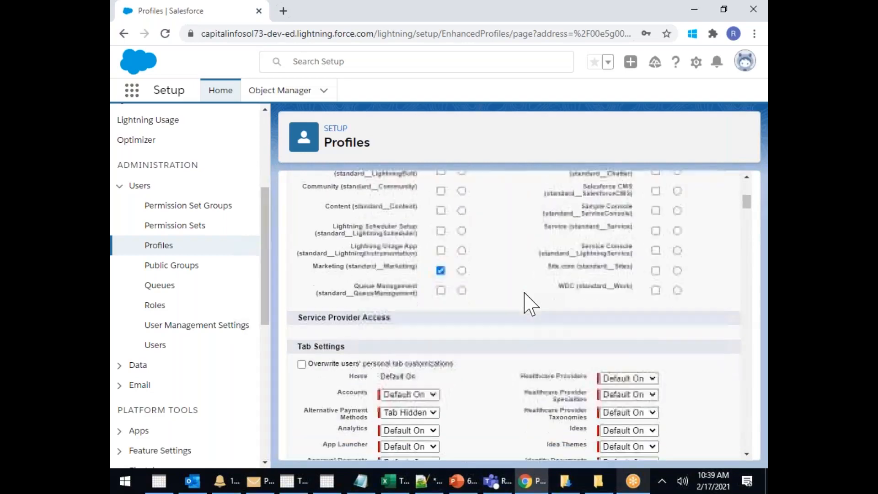
scroll(525, 303, down, 10)
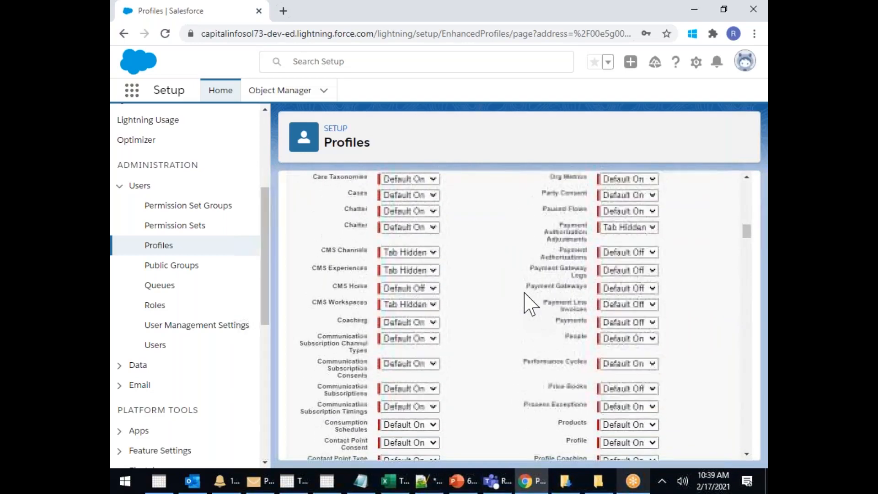
scroll(525, 303, down, 4)
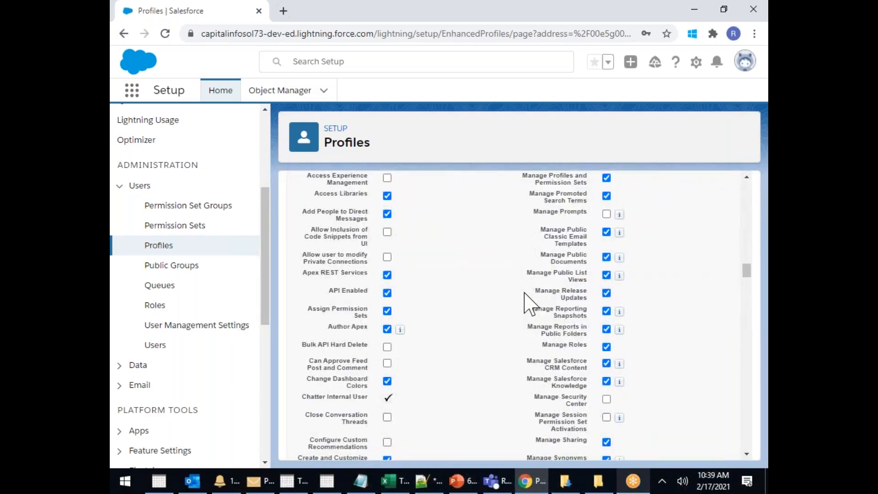
scroll(525, 303, down, 10)
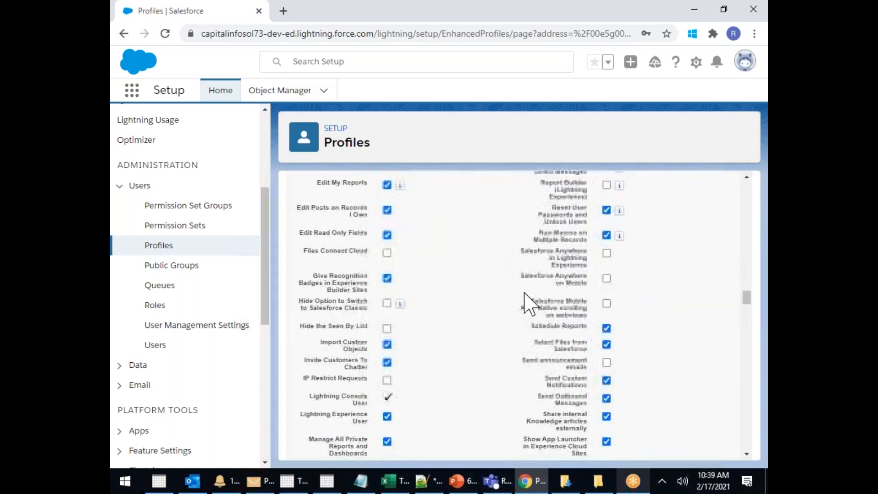
scroll(525, 302, down, 10)
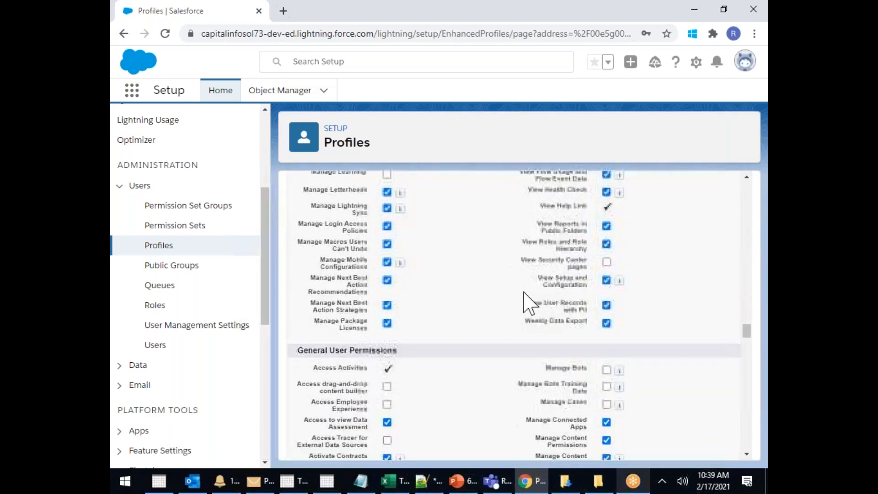
scroll(531, 303, down, 15)
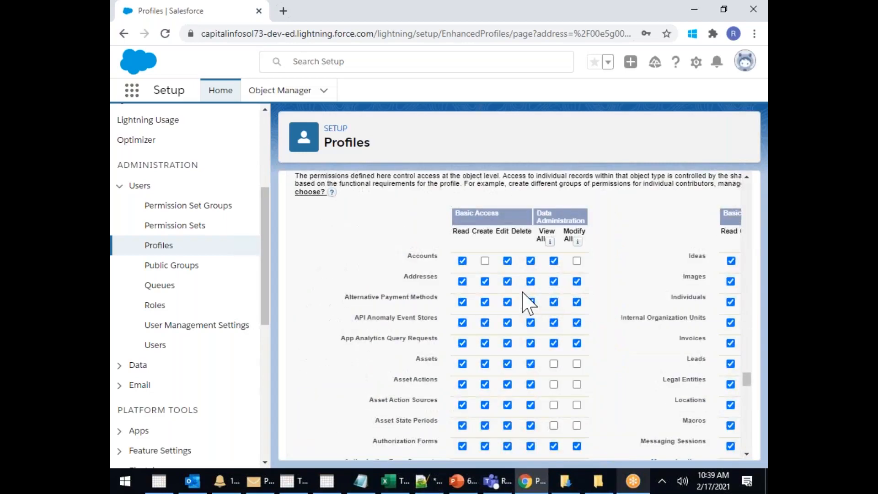
scroll(525, 302, down, 2)
scroll(526, 302, up, 3)
scroll(526, 302, down, 3)
scroll(516, 315, down, 10)
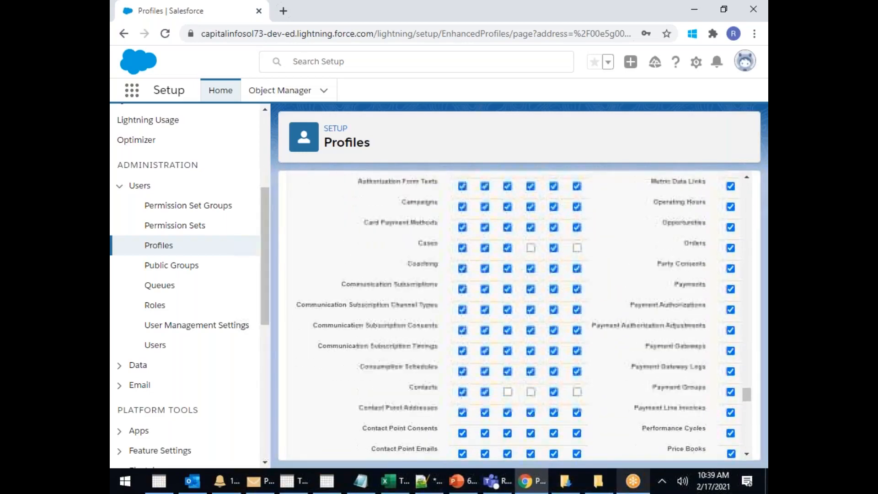
scroll(517, 316, down, 15)
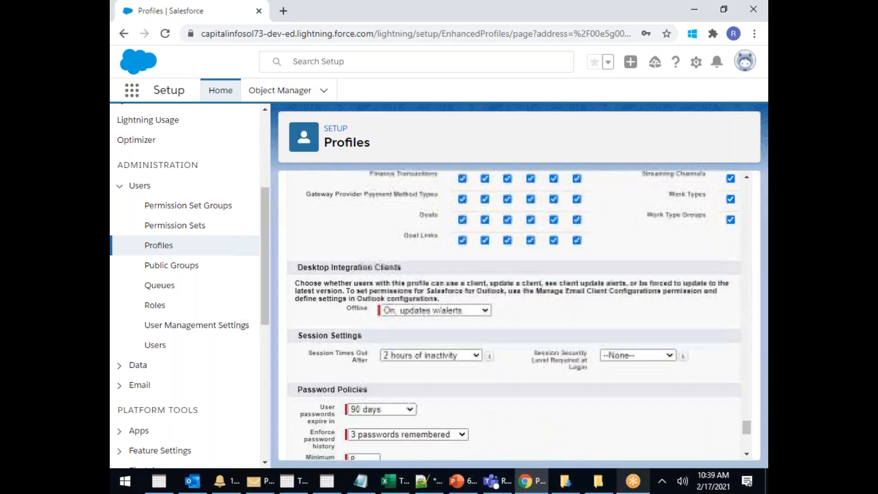
scroll(517, 316, down, 5)
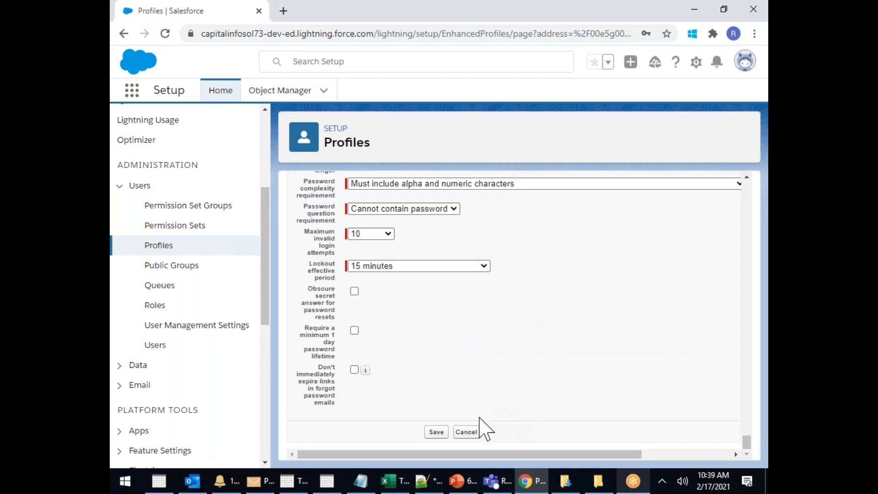
click(471, 432)
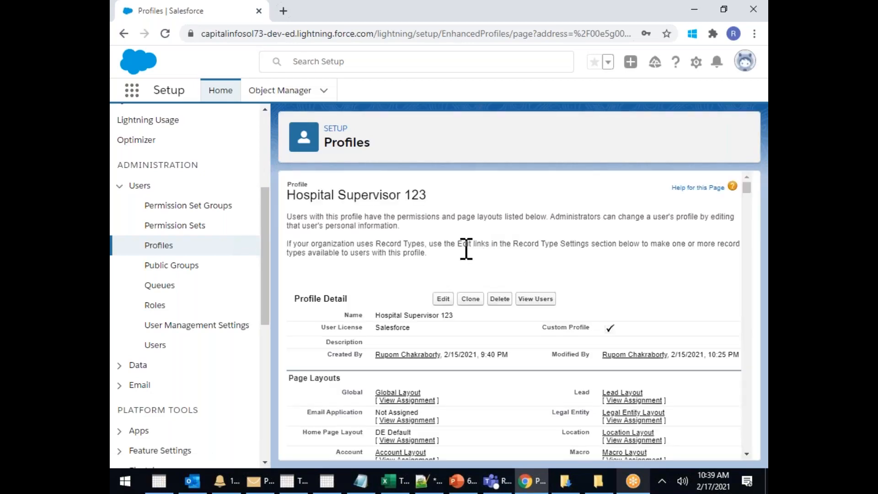
Scroll the profile page, highlighting the Page Layouts and Field-Level Security headings
scroll(464, 250, down, 3)
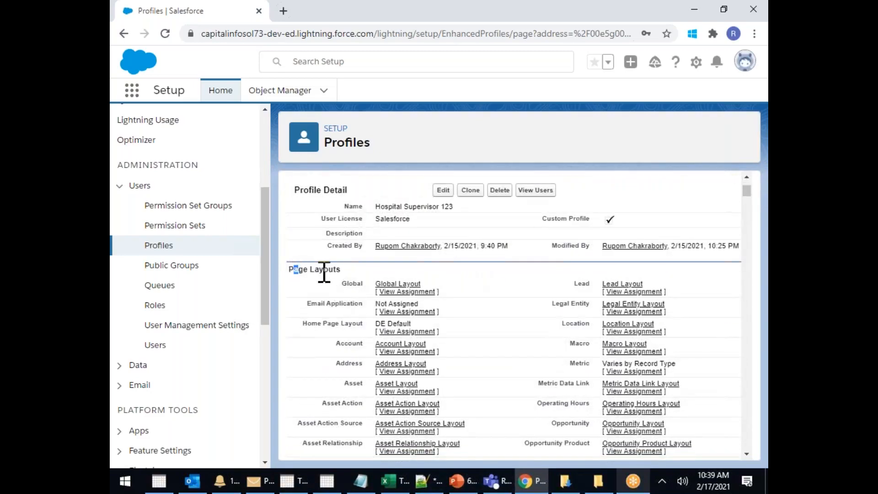
drag(292, 270, 352, 284)
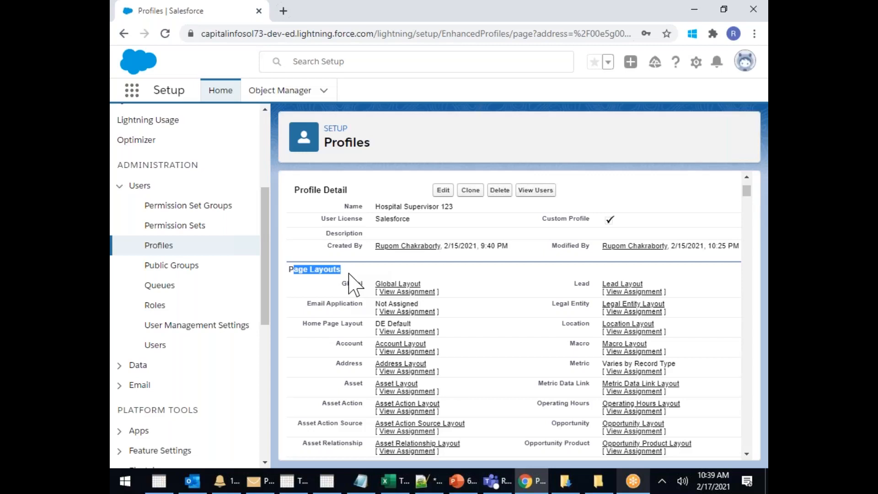
scroll(352, 284, down, 15)
scroll(376, 270, down, 12)
scroll(376, 271, up, 3)
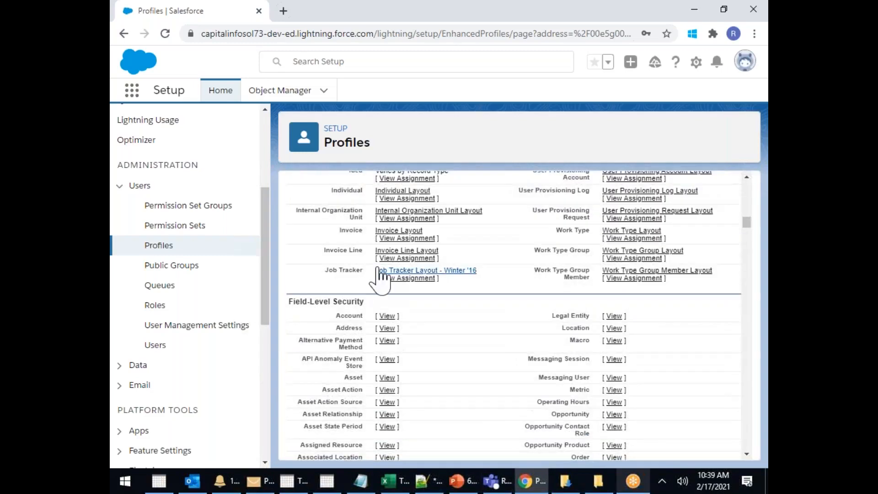
drag(301, 302, 365, 302)
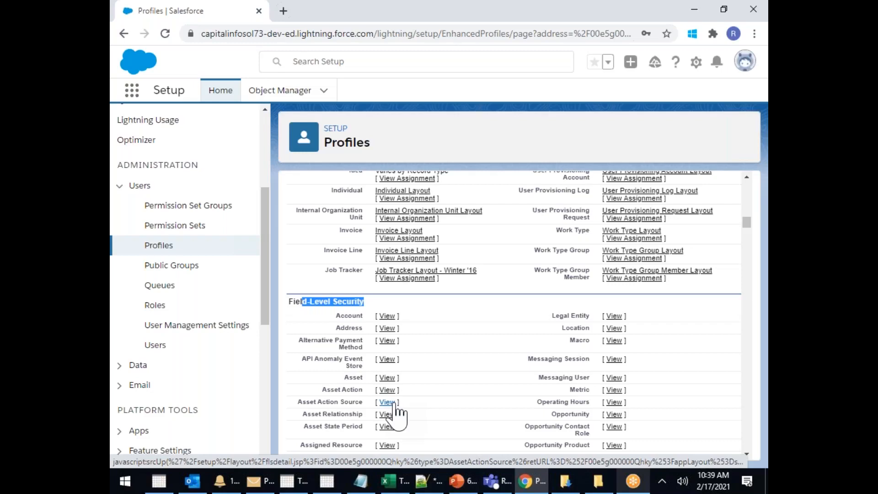
Scroll through Custom App and Tab Settings to highlight the Record Type Settings heading
scroll(471, 339, down, 15)
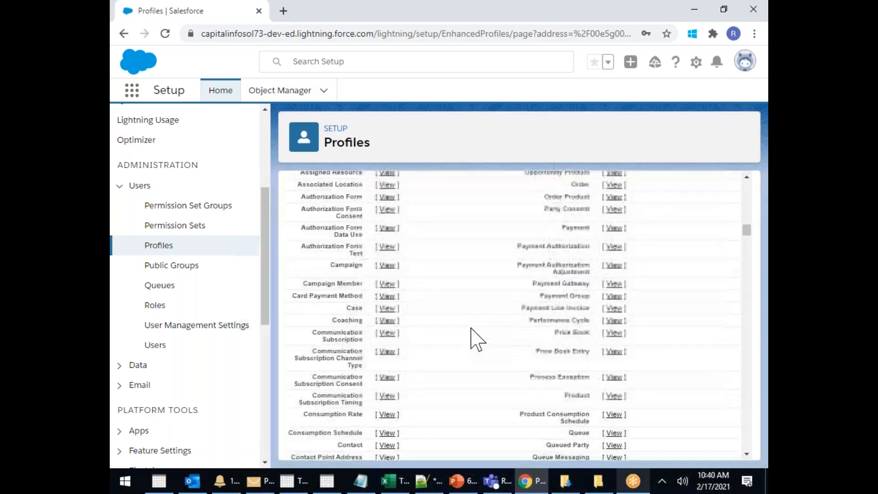
scroll(471, 339, down, 5)
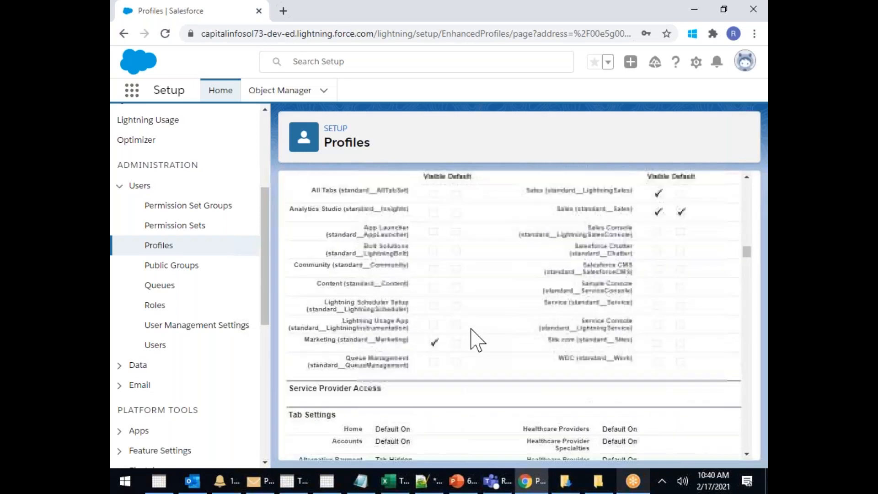
scroll(369, 211, down, 3)
drag(326, 278, 447, 351)
scroll(447, 352, down, 20)
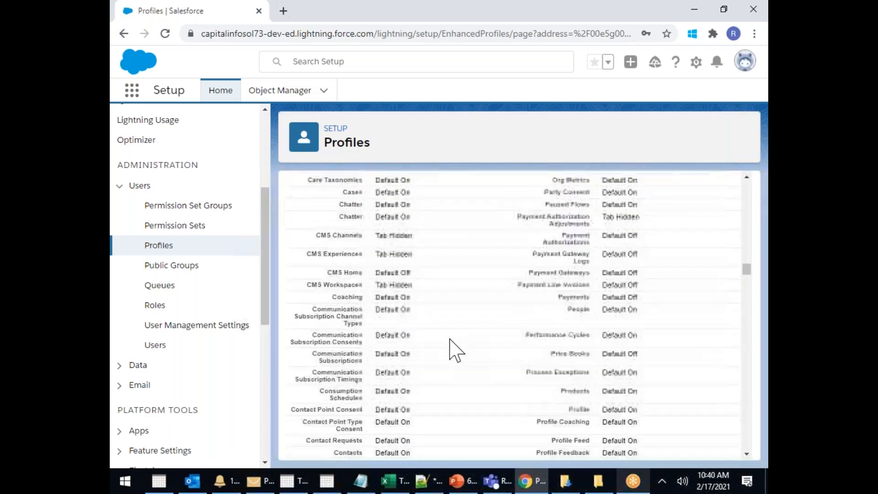
scroll(458, 350, down, 5)
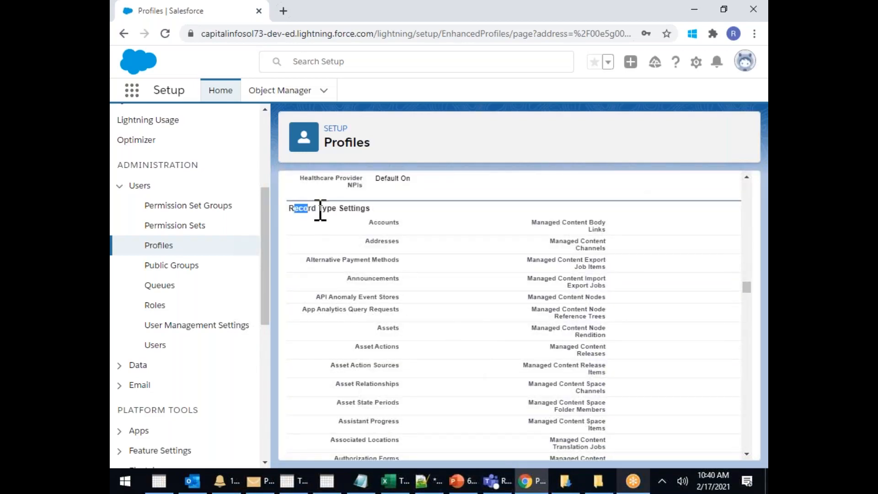
drag(295, 208, 357, 211)
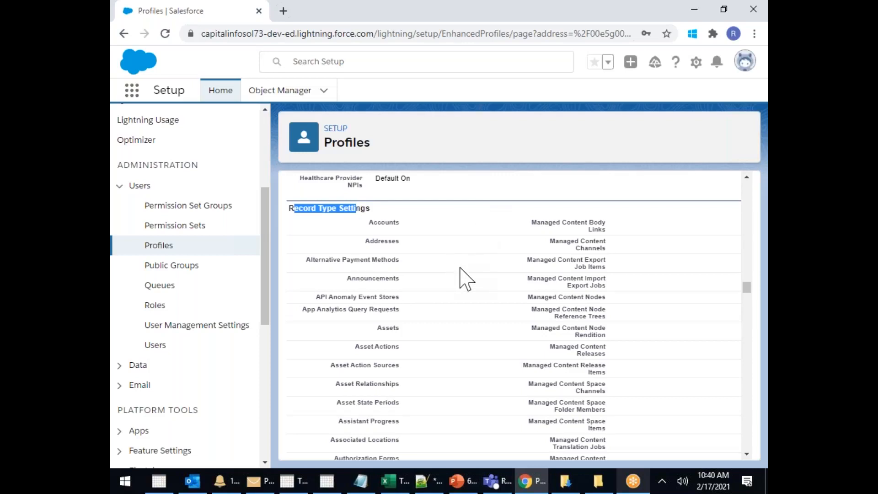
Review the Administrative, General User and Standard Object Permissions sections
scroll(465, 276, down, 10)
scroll(465, 283, down, 15)
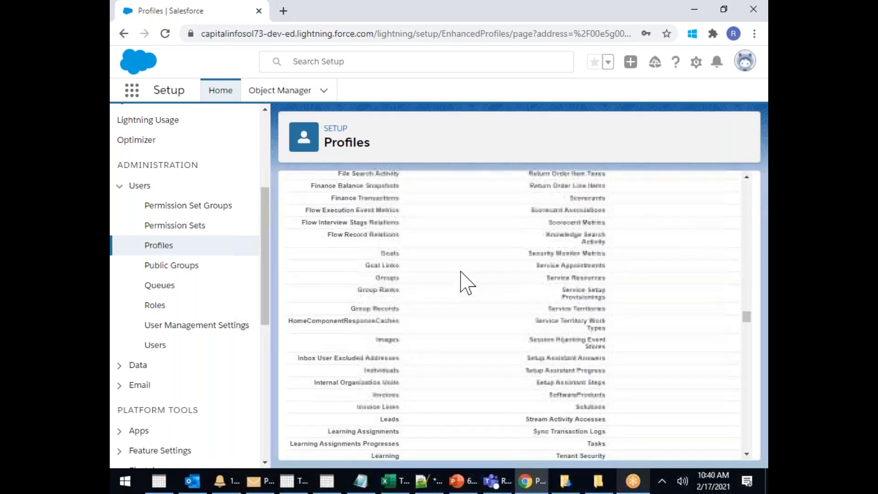
scroll(464, 282, up, 3)
drag(334, 284, 427, 294)
scroll(447, 300, down, 7)
scroll(450, 302, down, 15)
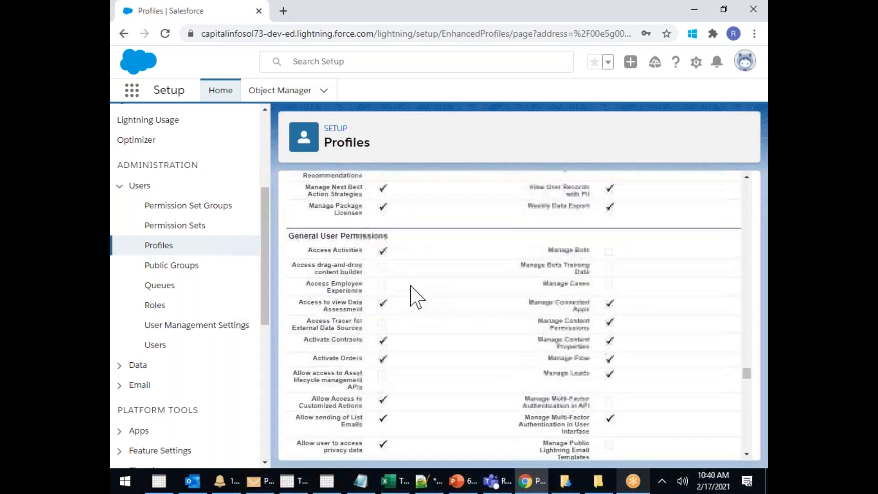
drag(307, 235, 426, 245)
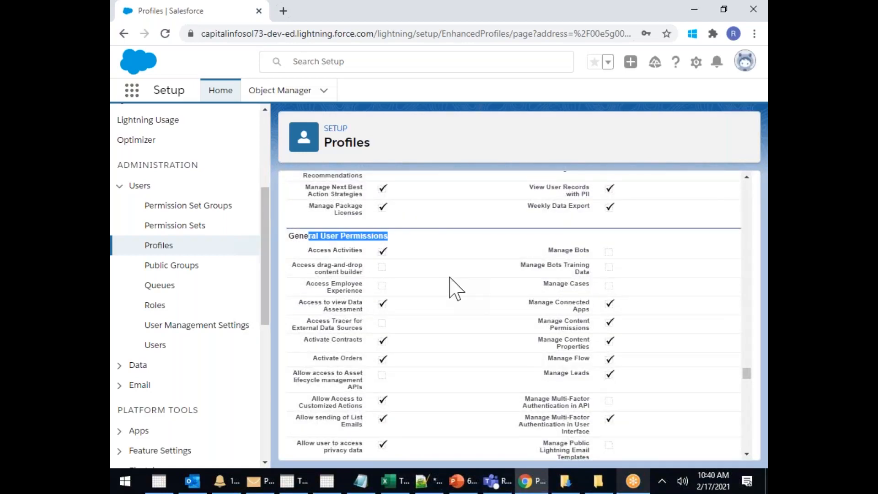
scroll(446, 275, down, 15)
scroll(449, 288, up, 3)
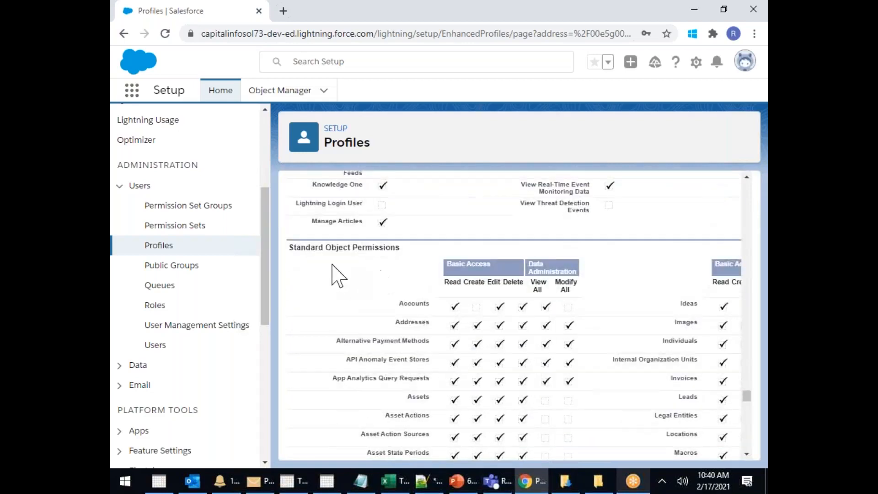
drag(351, 248, 402, 249)
Review Session Settings and Password Policies: 90-day expiry, 8-character minimum, 15-minute lockout
scroll(480, 320, down, 10)
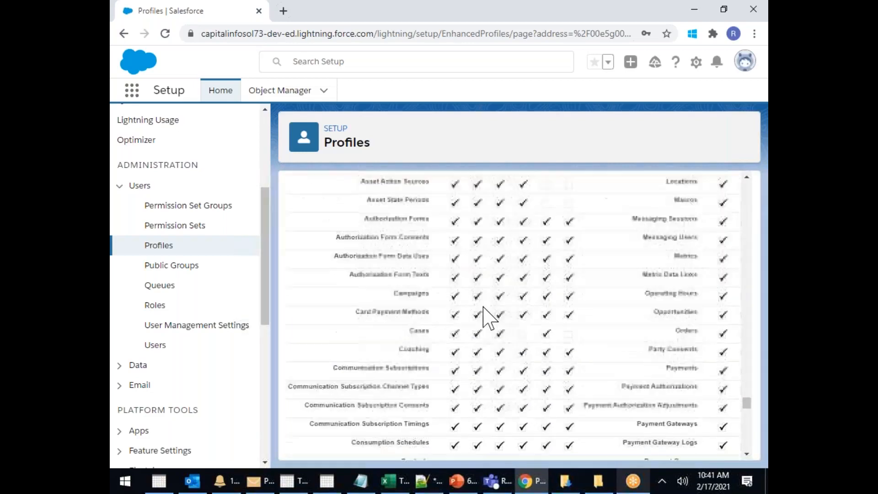
scroll(497, 313, down, 15)
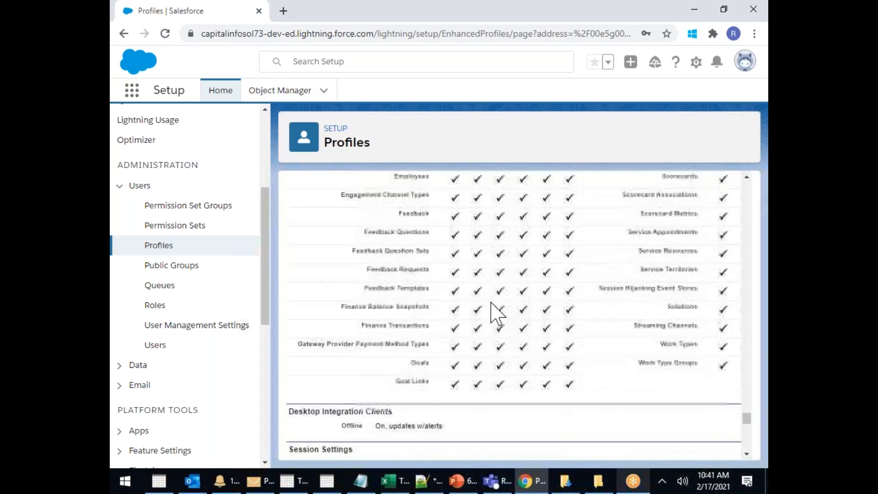
drag(345, 224, 451, 242)
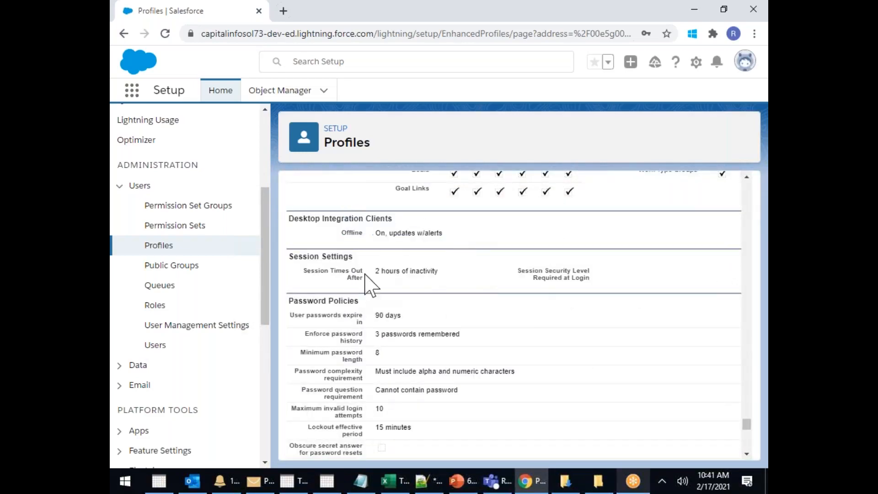
drag(364, 277, 435, 273)
scroll(438, 272, down, 3)
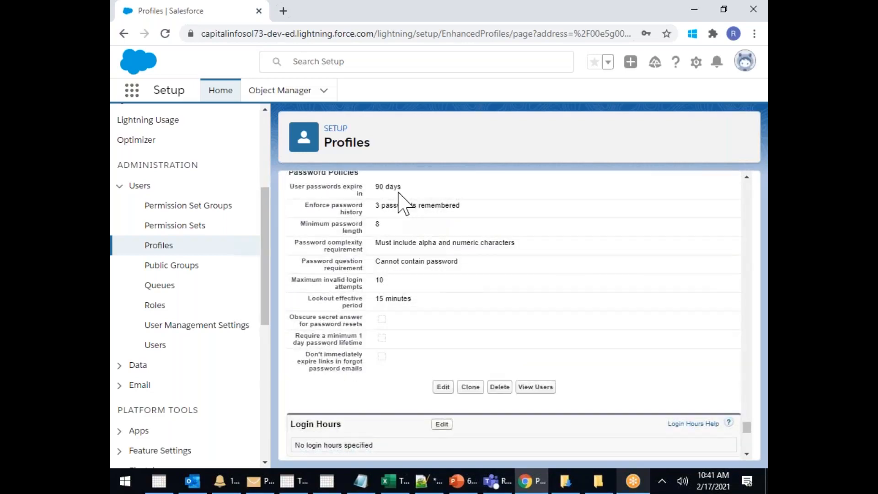
drag(394, 188, 426, 316)
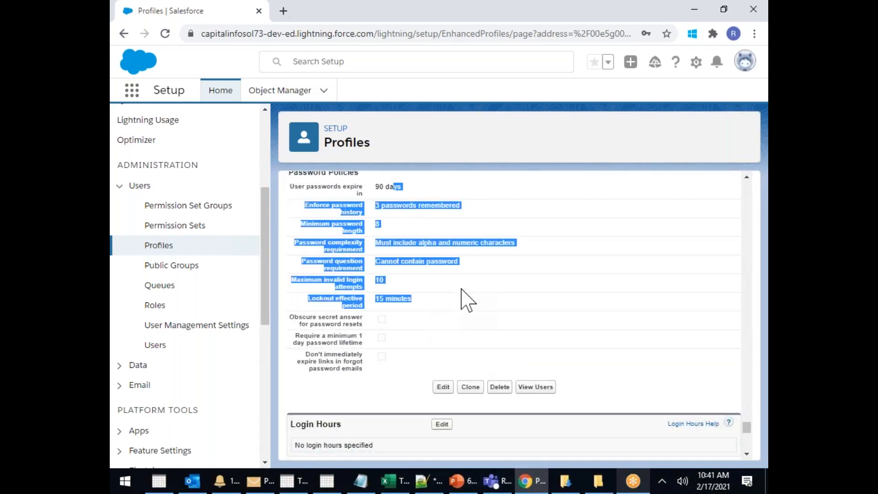
scroll(462, 298, down, 2)
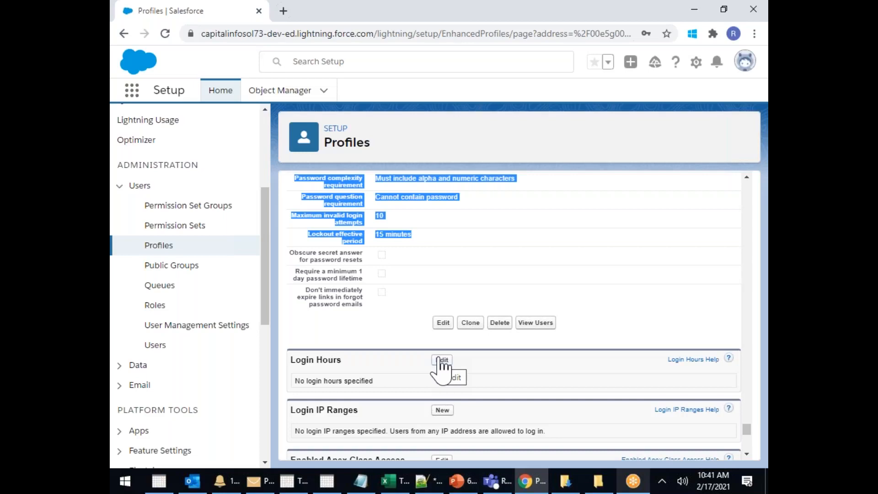
Edit Login Hours so Sunday runs from 8:00 AM to 12:00 PM
click(438, 360)
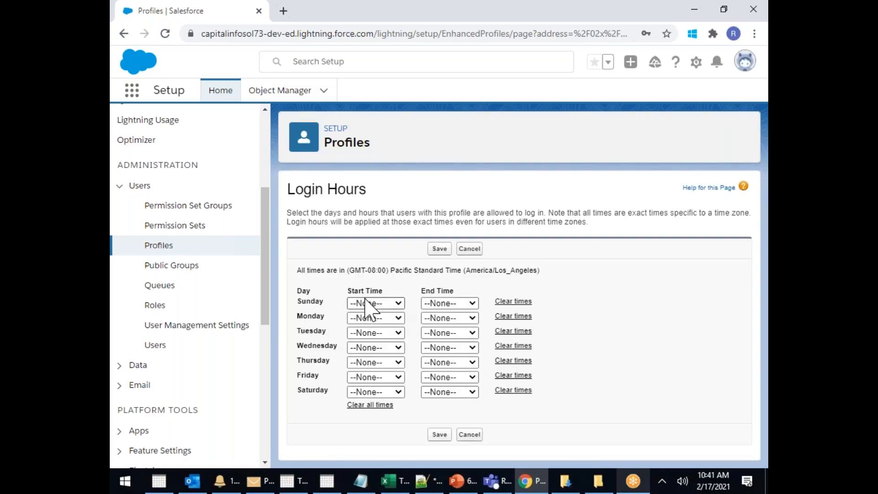
click(366, 304)
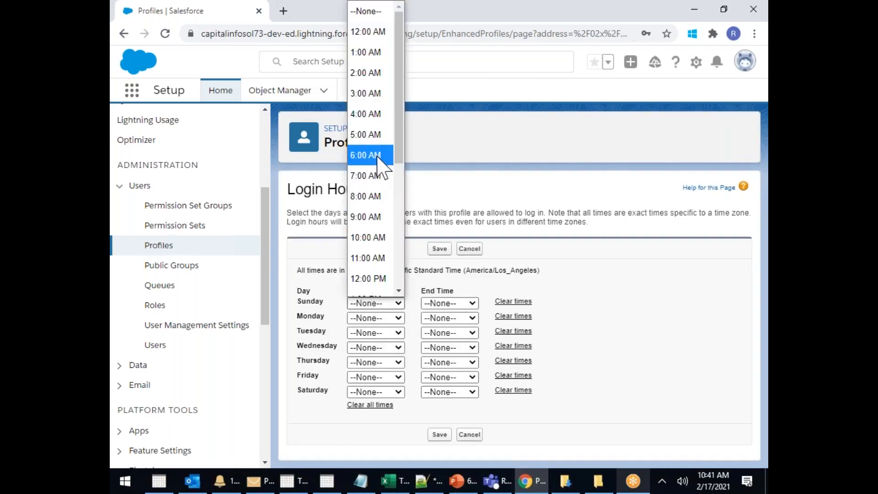
click(377, 196)
click(447, 304)
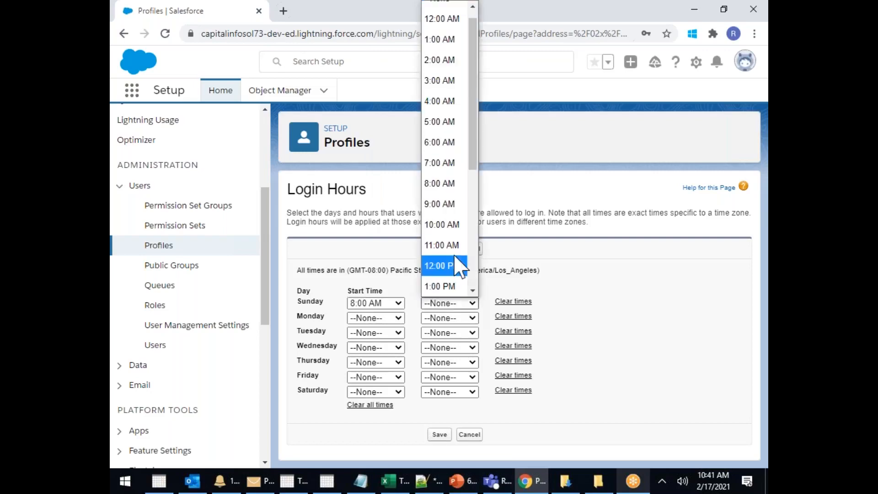
scroll(458, 231, down, 2)
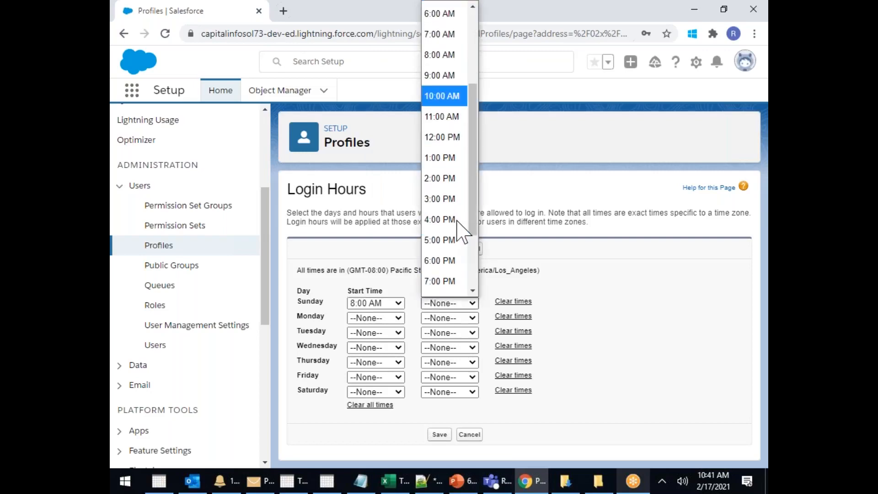
click(448, 137)
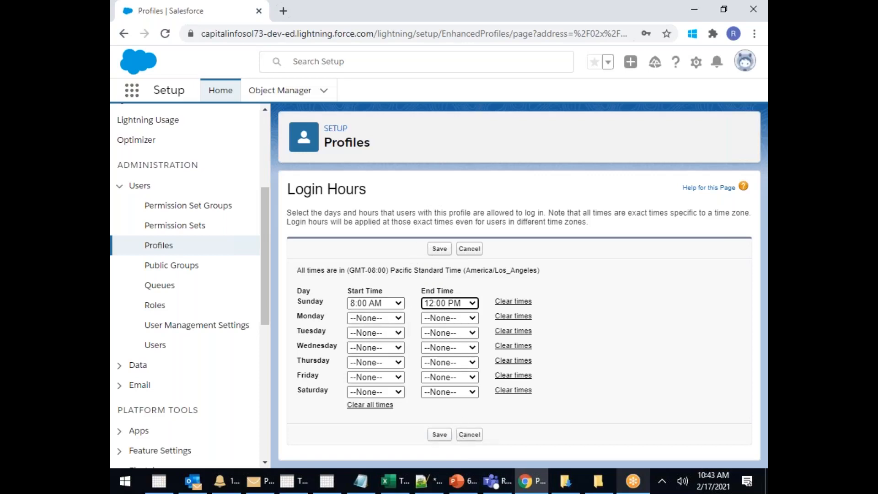
Reset Sunday's start and end times to --None-- and save the login hours
click(394, 304)
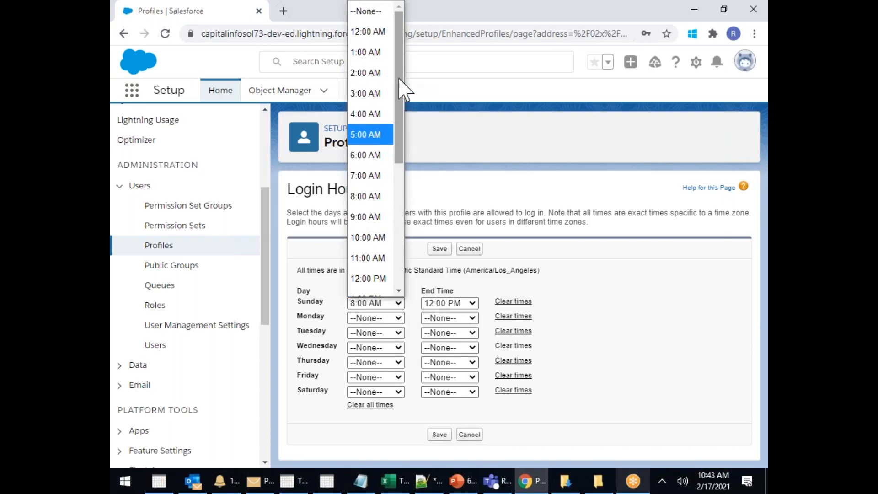
click(418, 180)
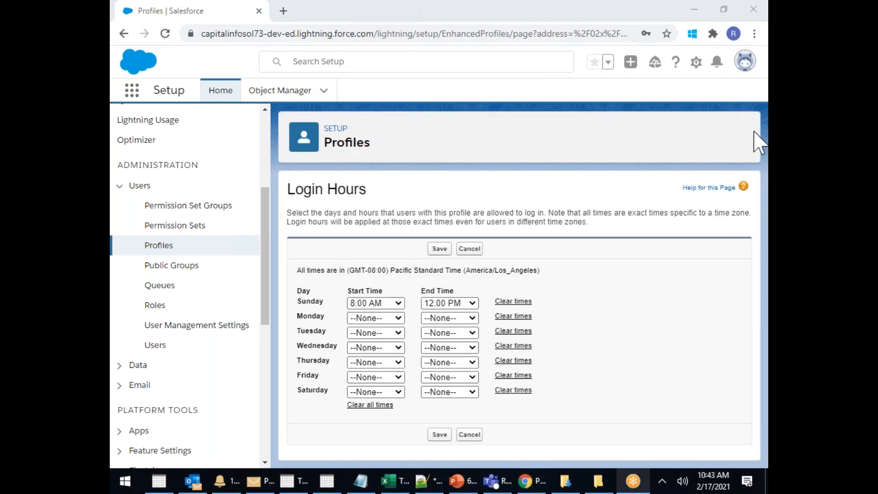
click(399, 303)
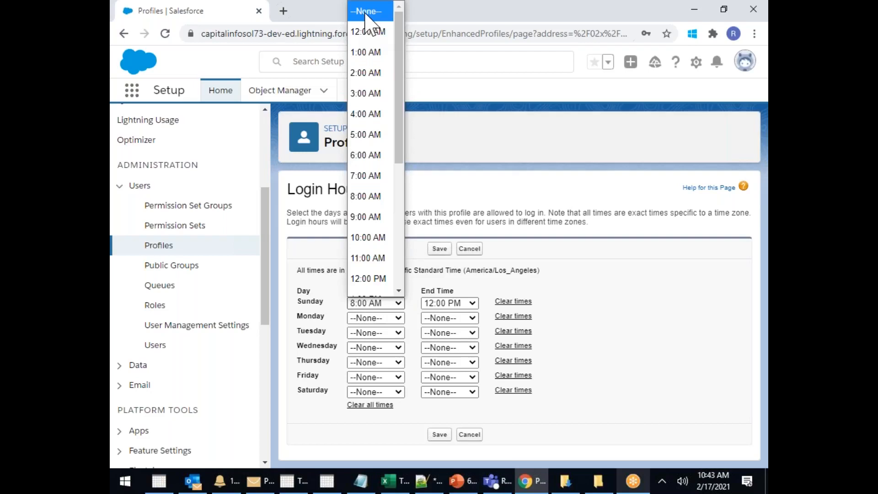
click(365, 14)
click(472, 304)
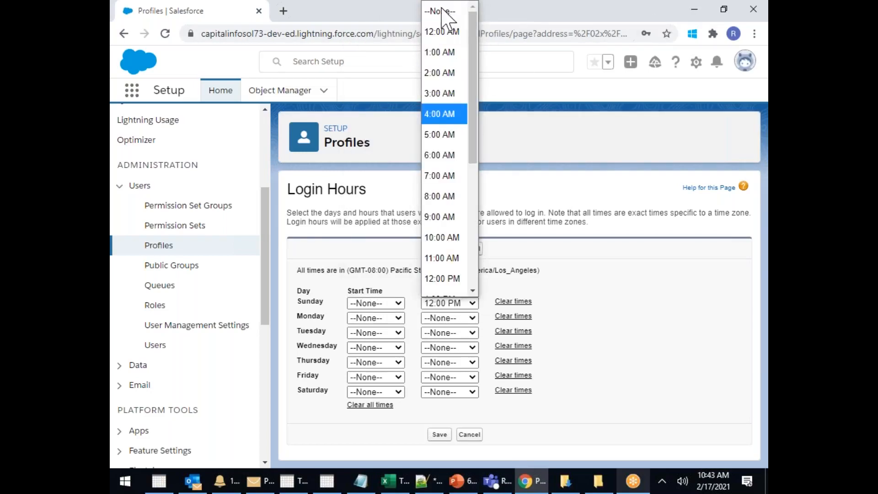
click(323, 18)
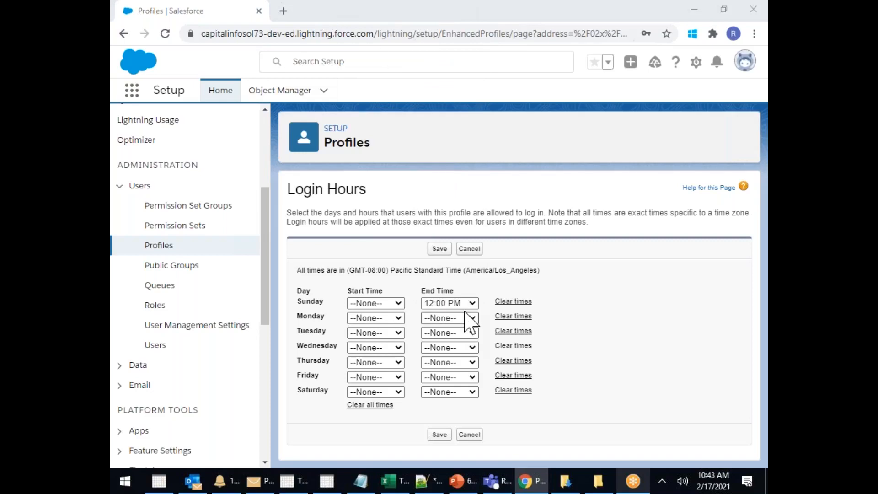
click(472, 304)
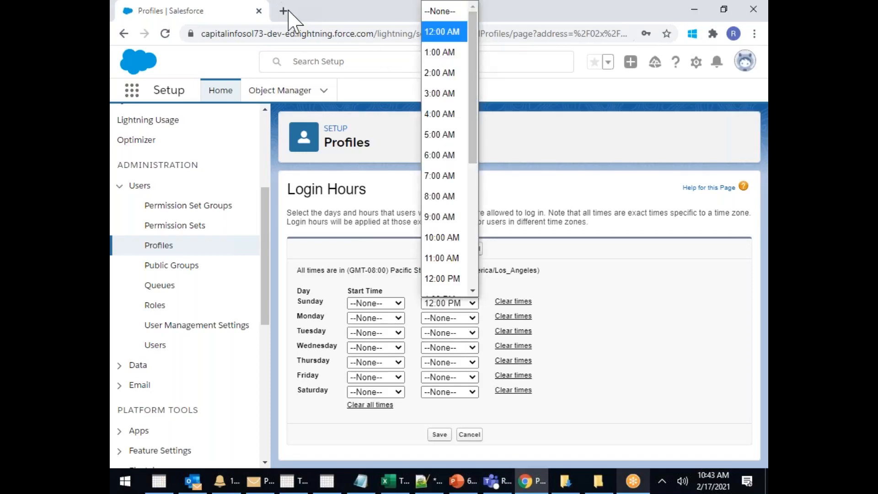
click(247, 16)
click(473, 303)
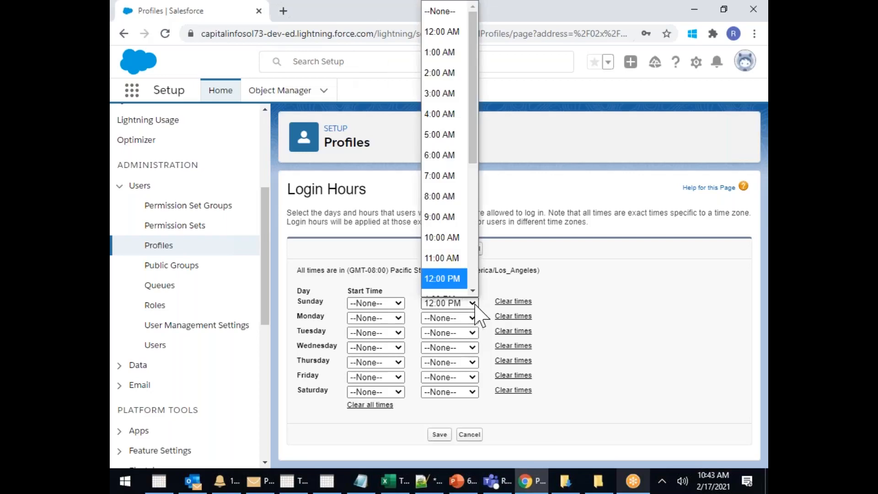
click(453, 20)
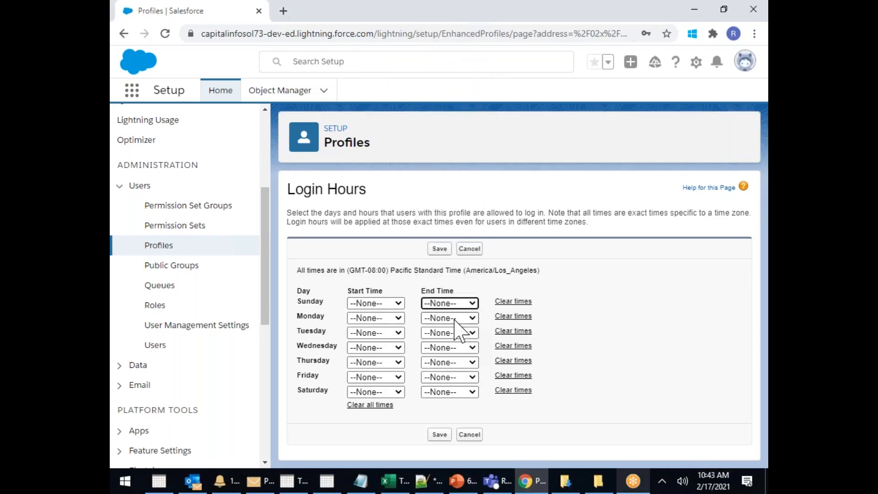
click(440, 434)
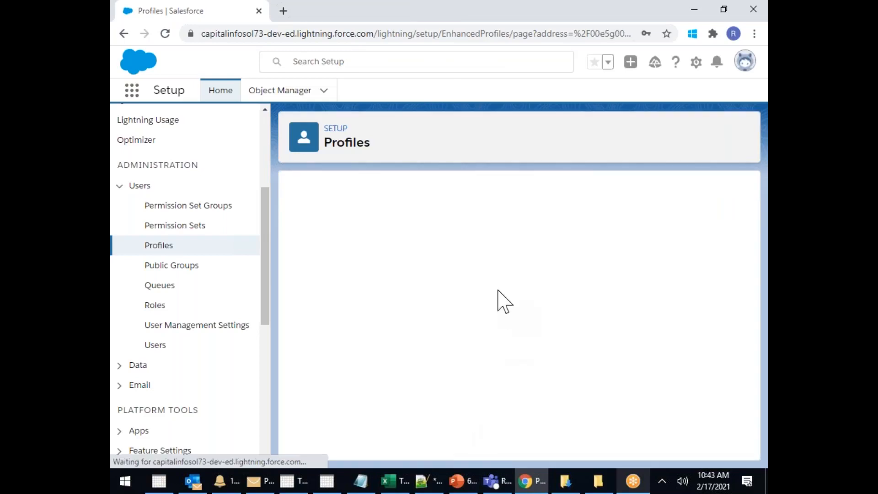
Confirm Login Hours reads 'No login hours specified' and highlight the Login IP Ranges heading
scroll(501, 300, down, 1)
scroll(506, 303, down, 15)
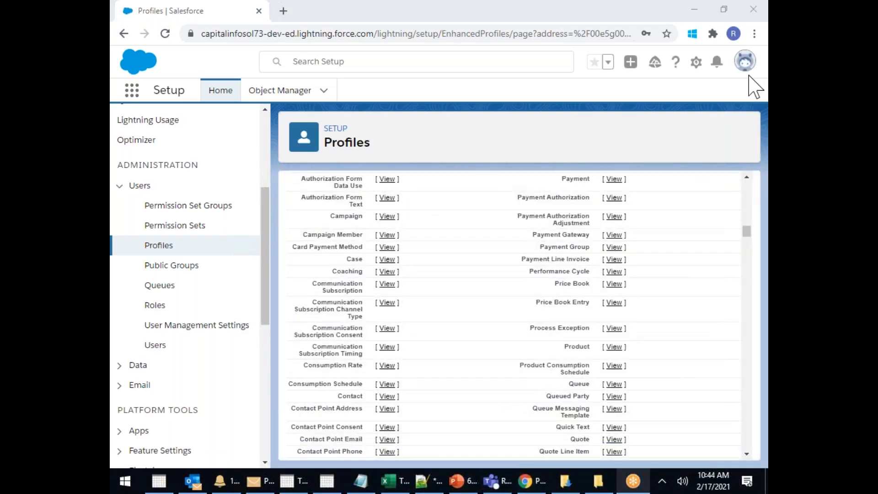
scroll(708, 366, down, 7)
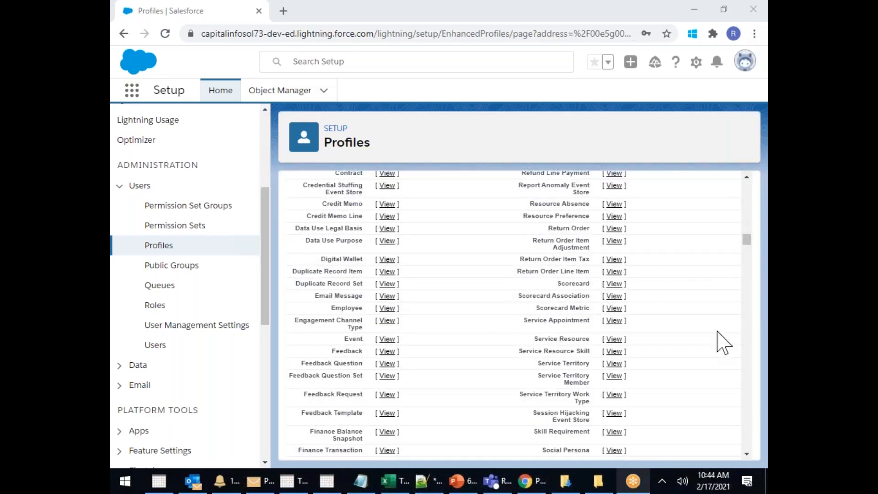
drag(746, 240, 735, 441)
drag(309, 350, 365, 361)
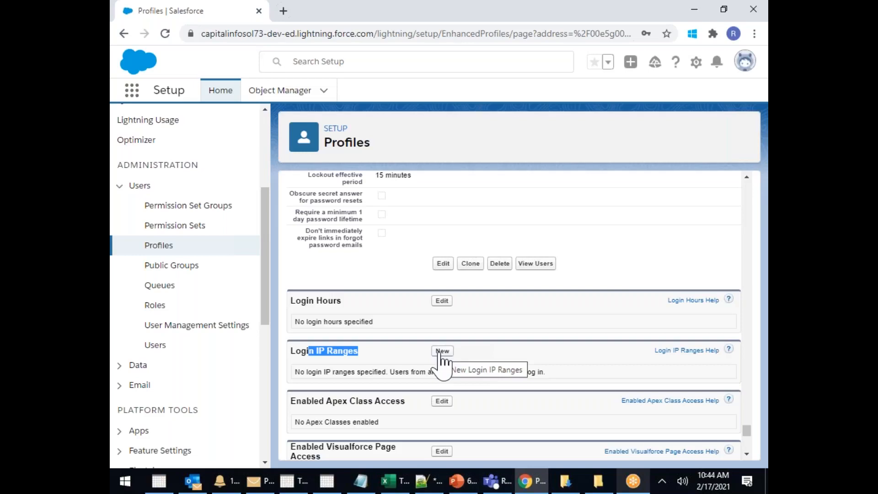
Enter a new login IP range from 10.10.10.1 to 10.255.255.255
click(440, 351)
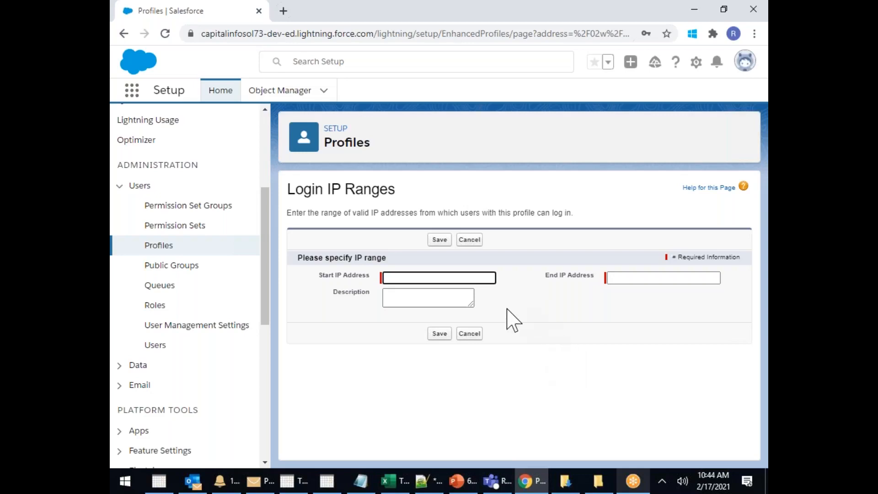
click(402, 278)
text(10)
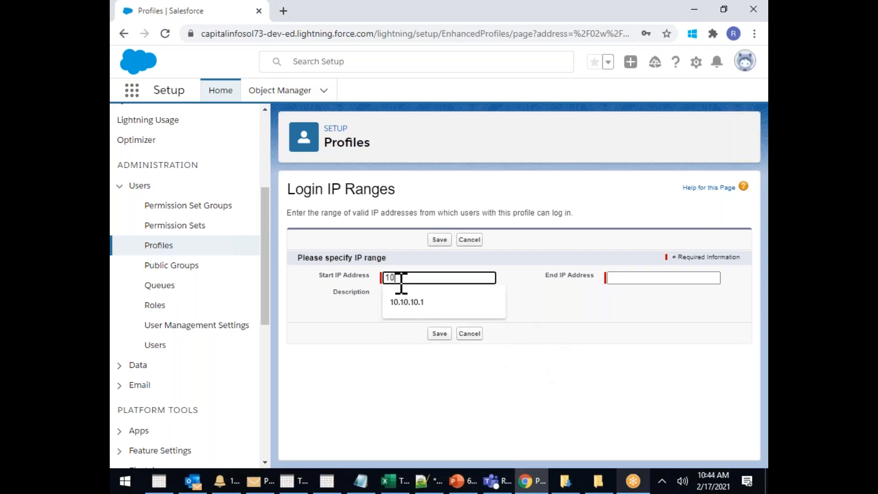
text(.10.10.1)
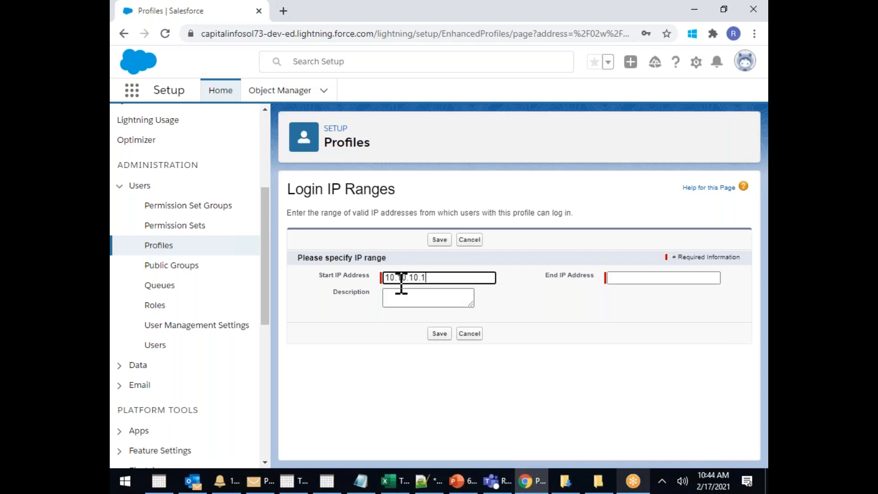
click(624, 279)
text(10.99)
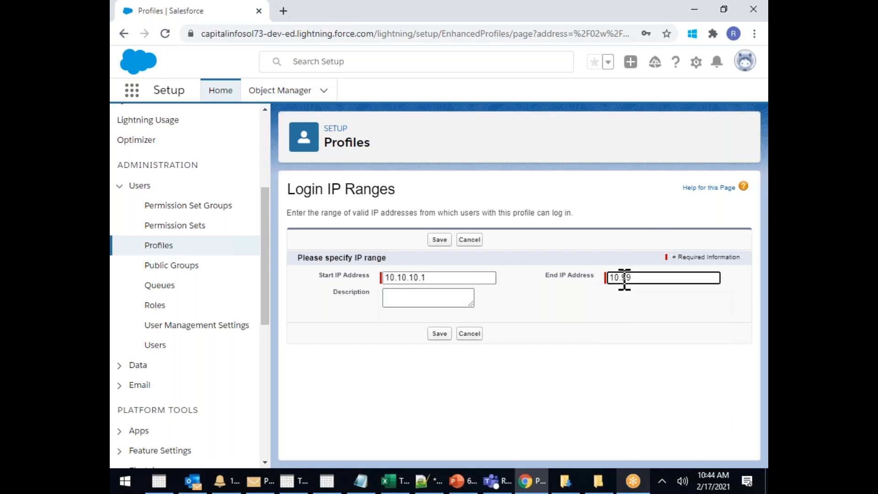
text(9.999.99)
key(BackSpace)
key(BackSpace)
key(BackSpace)
key(BackSpace)
key(BackSpace)
key(BackSpace)
key(BackSpace)
key(BackSpace)
key(BackSpace)
key(BackSpace)
text(255.255.255)
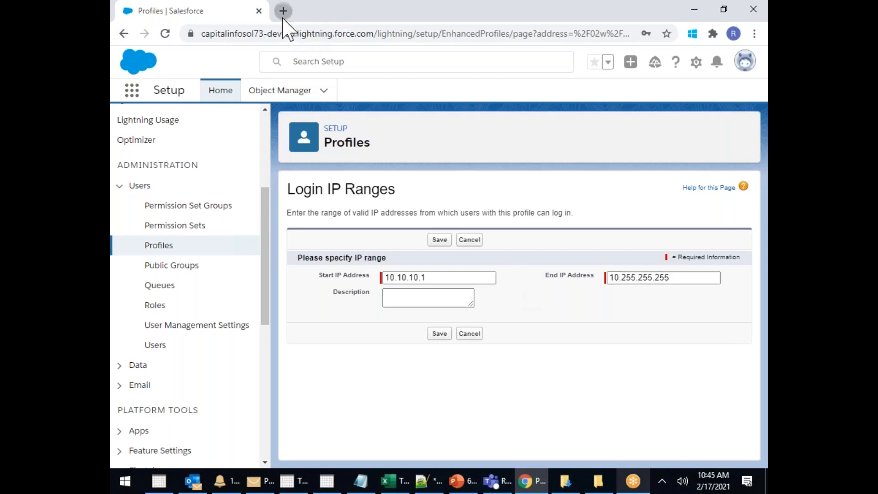
In a new Chrome tab, search Google for 'embargo meaning' and select the first definition
click(283, 10)
click(358, 261)
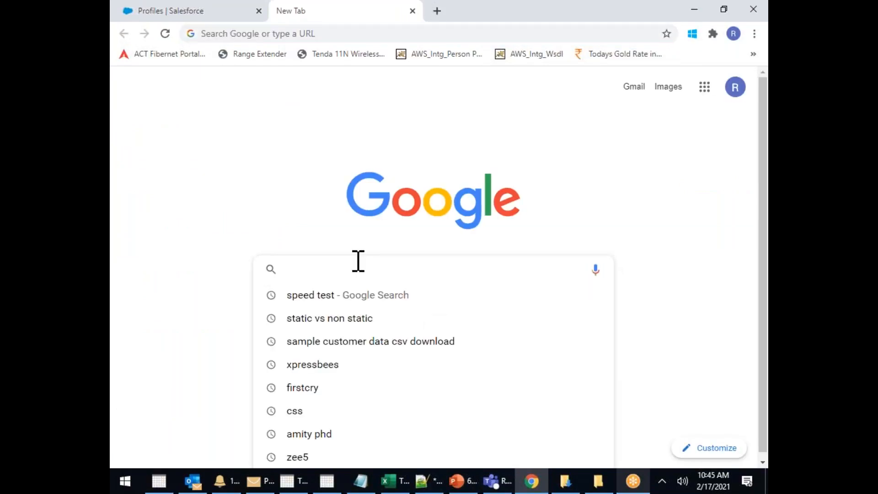
text(embarg)
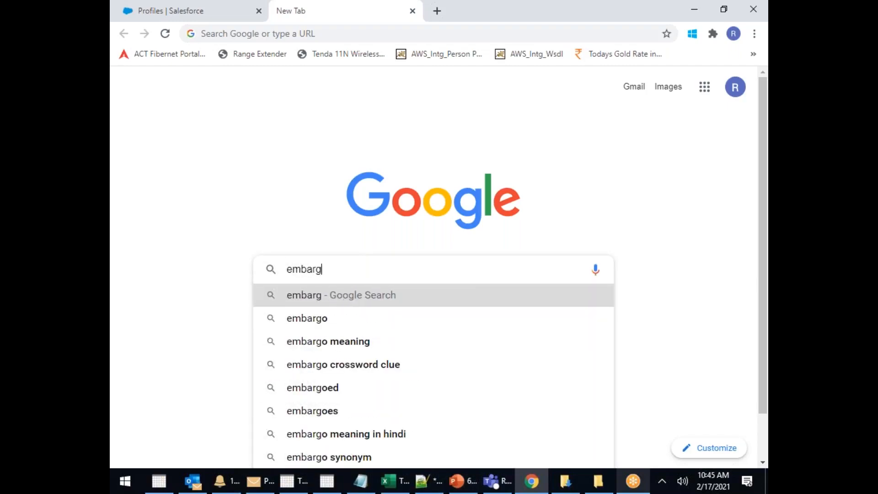
click(350, 342)
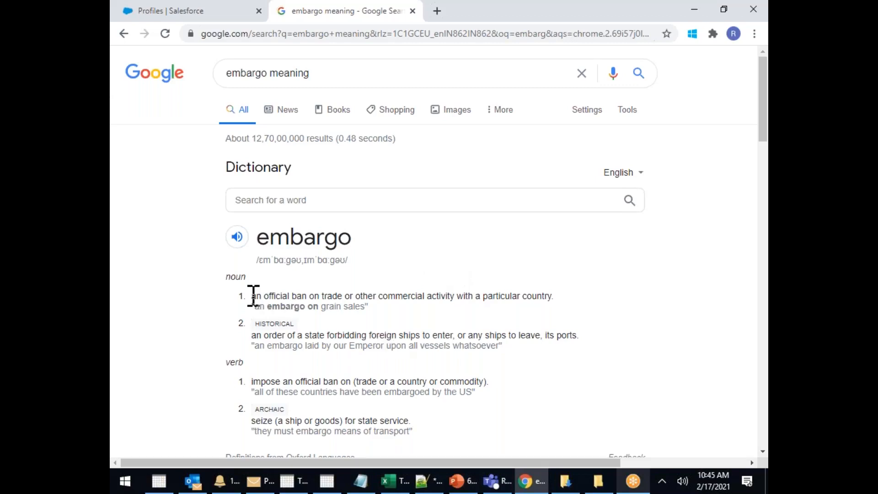
drag(252, 296, 562, 299)
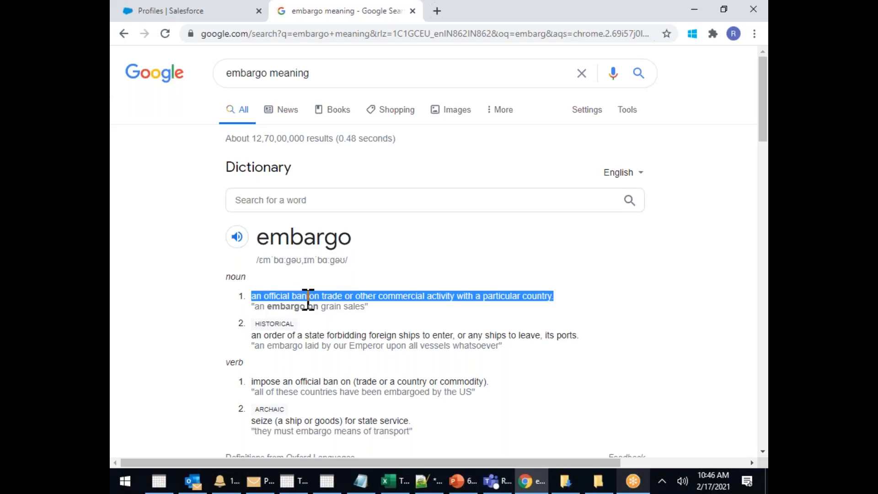
drag(308, 300, 349, 296)
key(alt+Tab)
key(alt+Tab)
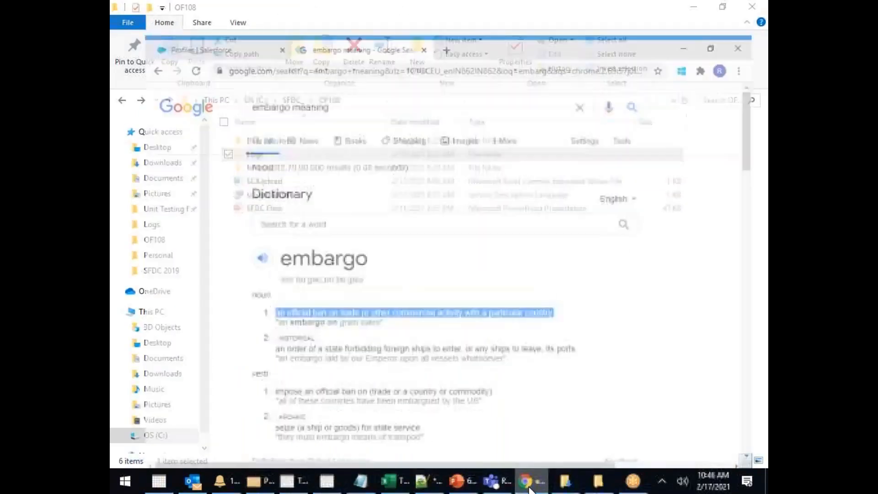
right_click(306, 18)
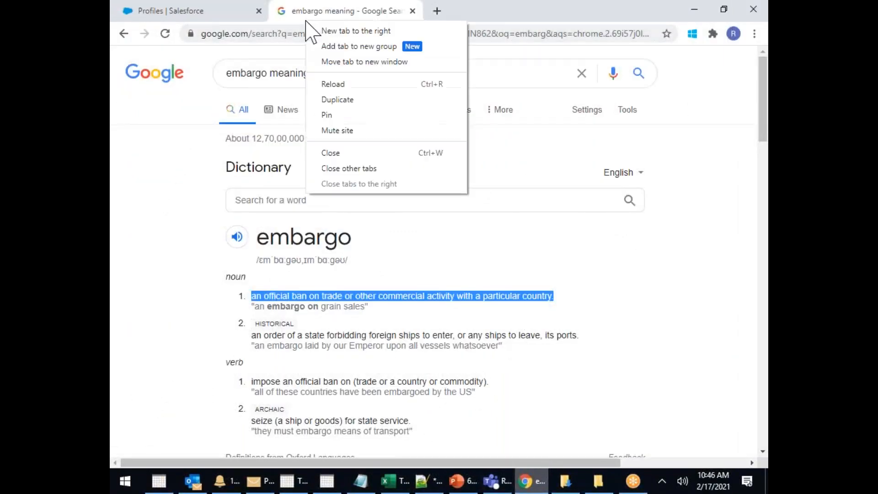
Close the embargo search tab and discard the unsaved 10.10.10.1–10.255.255.255 login IP range
click(334, 153)
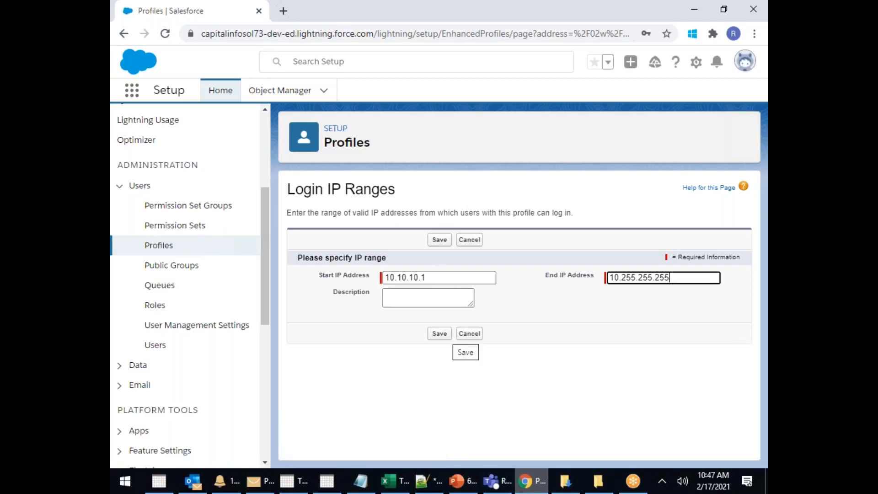
click(470, 334)
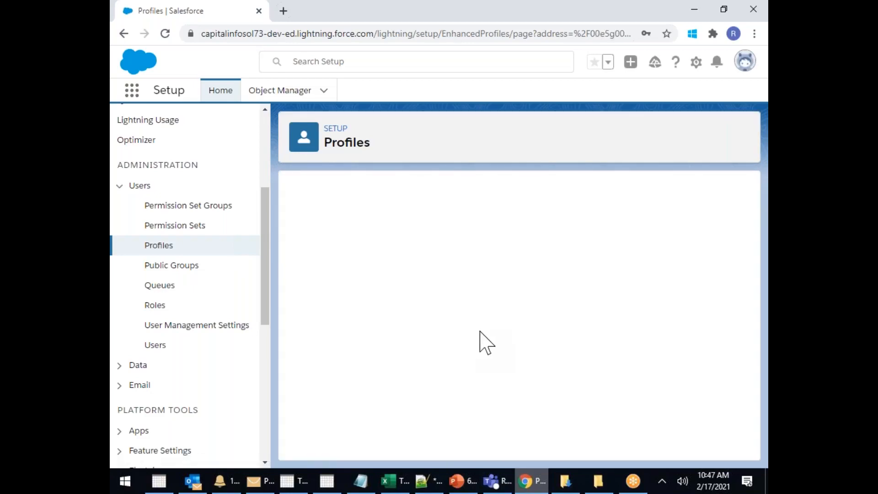
Scroll the profile page past the permissions down to the empty Login IP Ranges section
scroll(539, 316, down, 15)
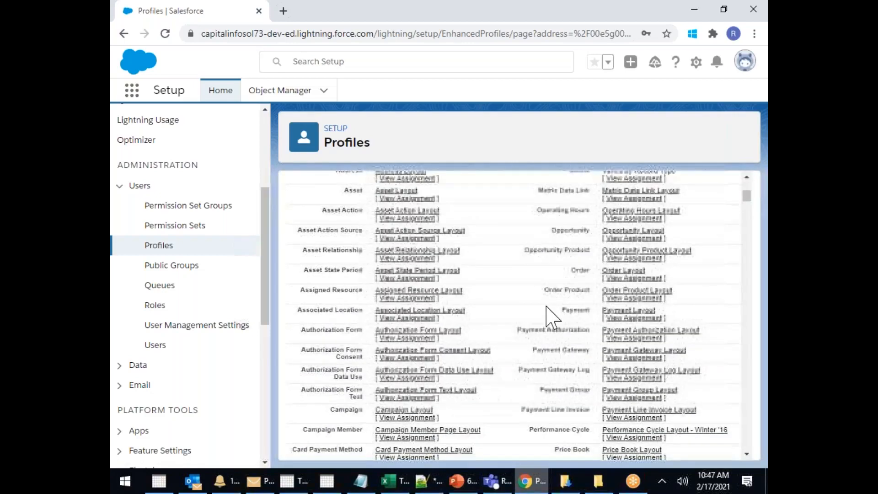
drag(746, 224, 750, 275)
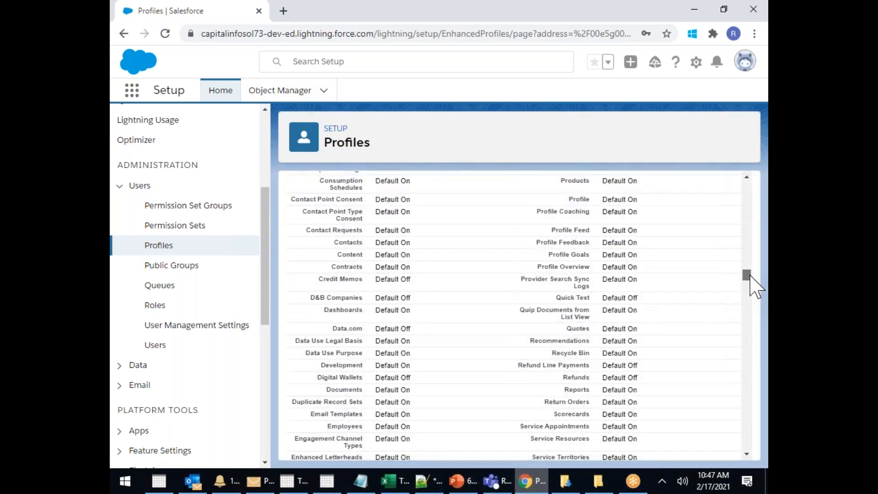
drag(754, 280, 758, 257)
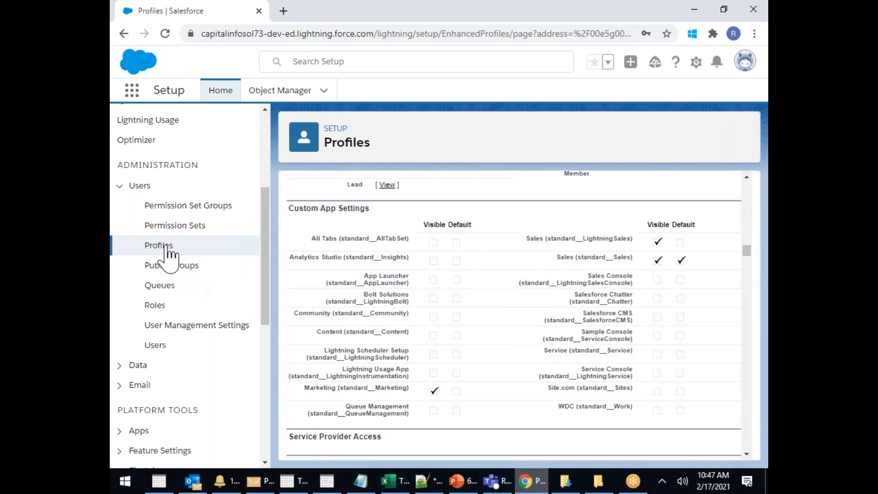
scroll(574, 350, down, 1)
scroll(592, 361, down, 20)
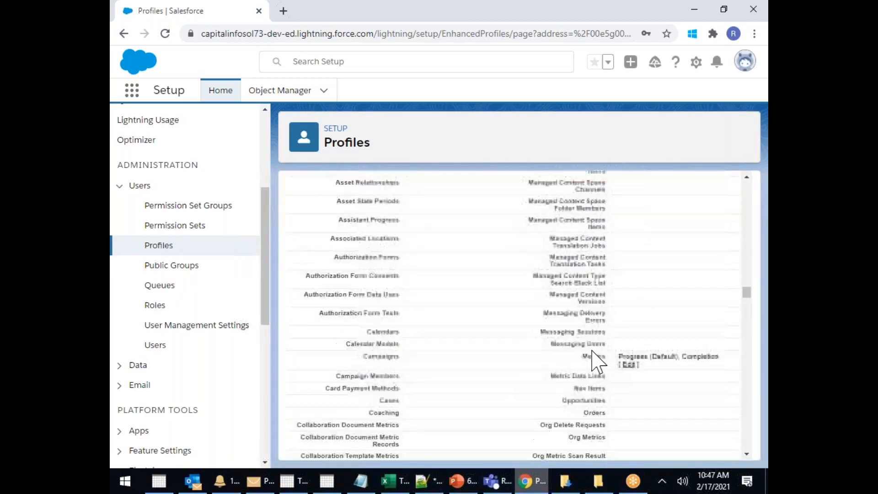
scroll(604, 370, down, 5)
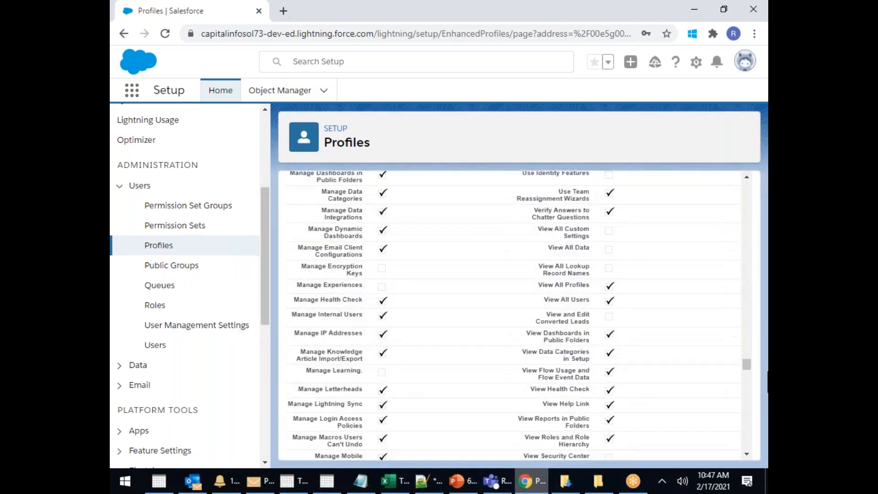
drag(750, 372, 748, 429)
Add a new login IP range 132.0.0.0 to 132.255.255.255 and try saving it
click(445, 255)
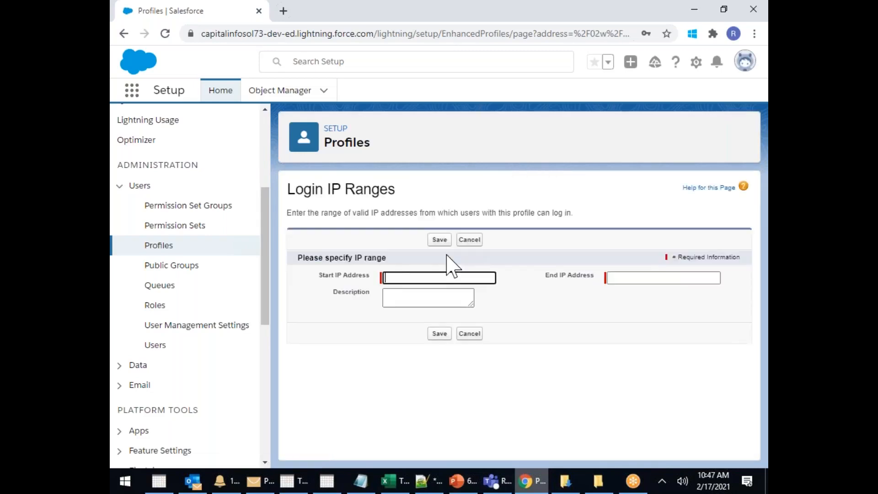
click(391, 279)
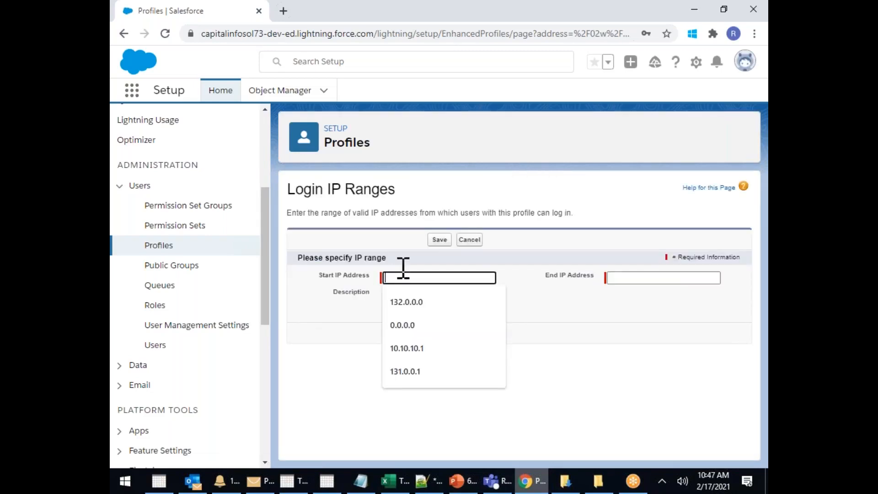
click(421, 303)
click(639, 278)
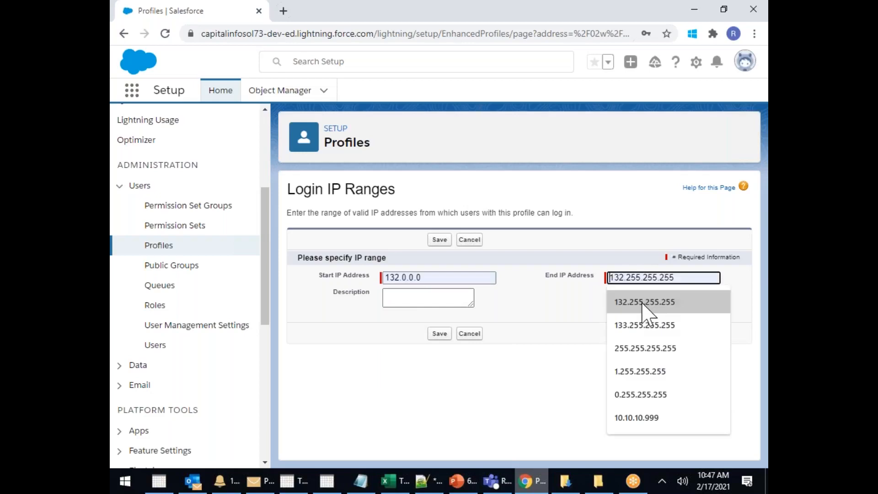
click(645, 302)
click(439, 334)
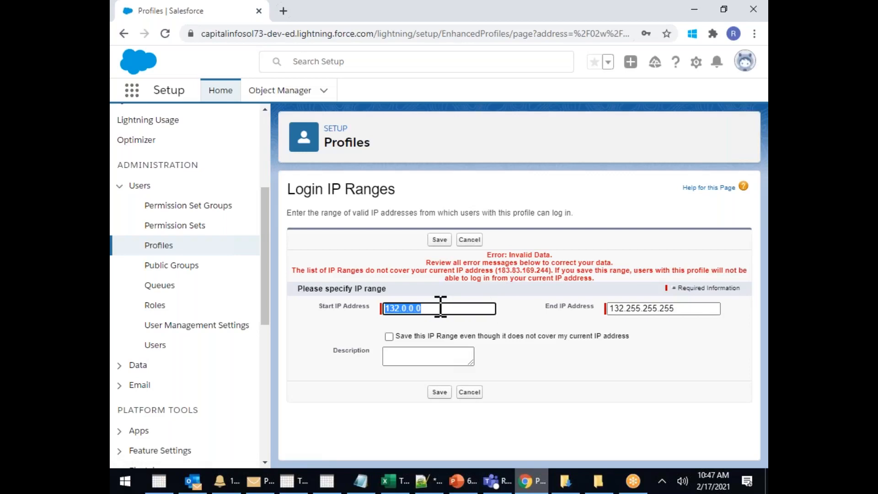
Keep the start address at 132.0.0.0, change the end address to 0.255.255.255, and save
click(447, 308)
key(BackSpace)
key(BackSpace)
key(BackSpace)
key(BackSpace)
key(BackSpace)
key(BackSpace)
key(BackSpace)
key(BackSpace)
key(BackSpace)
click(447, 308)
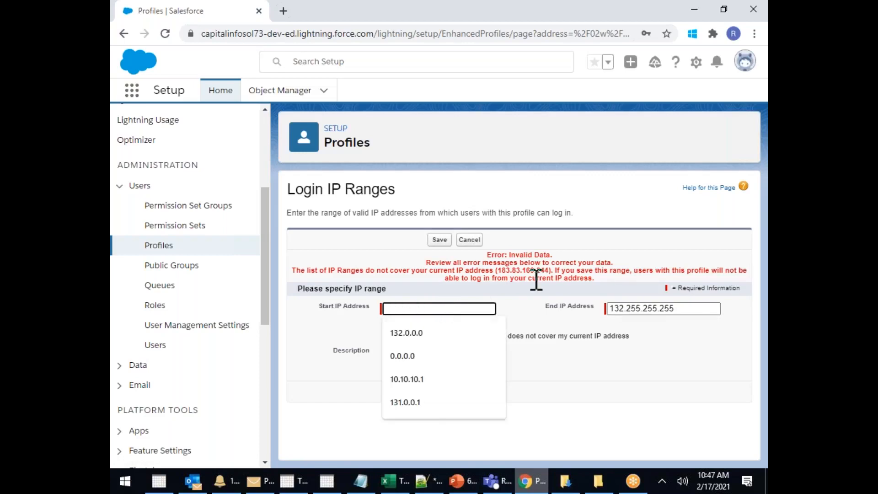
drag(500, 270, 539, 270)
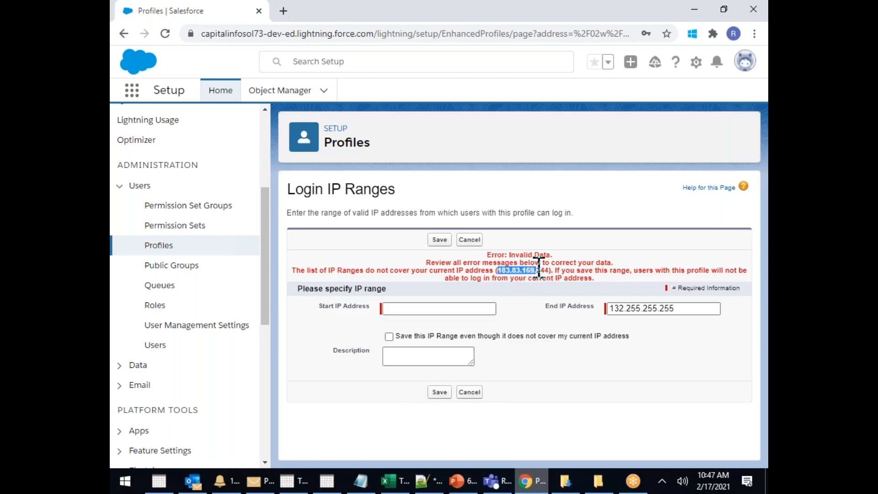
click(478, 309)
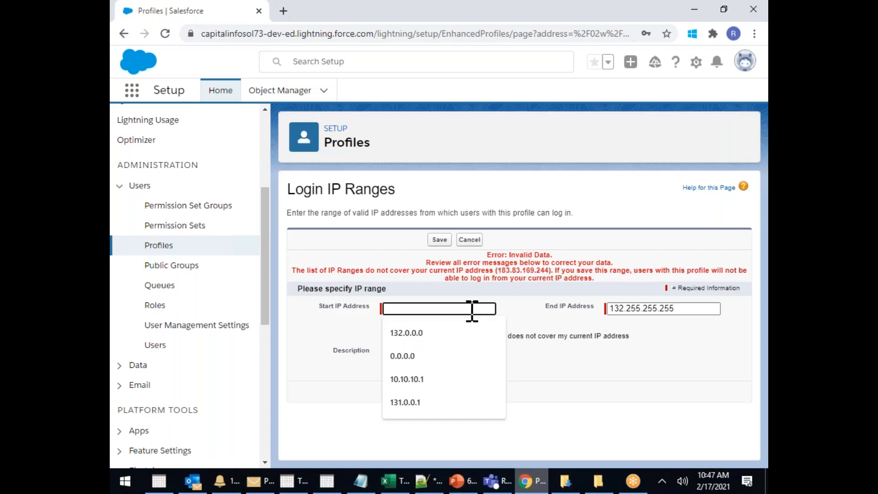
click(430, 335)
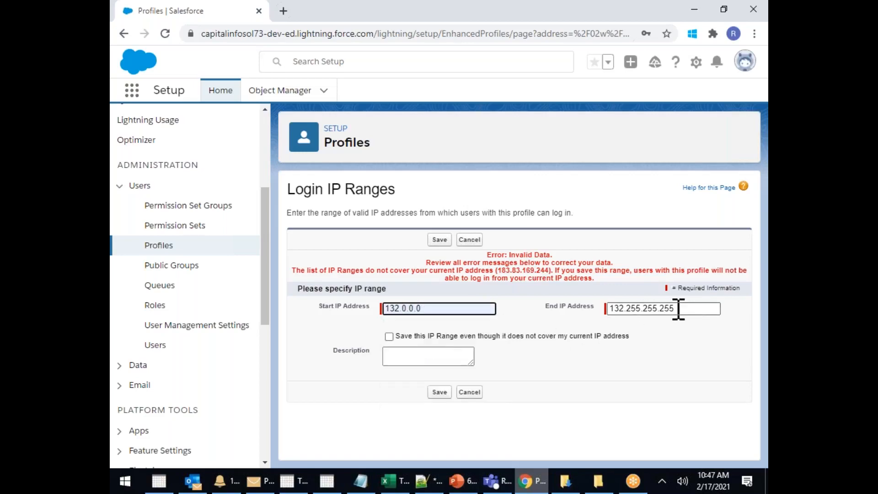
key(Tab)
key(BackSpace)
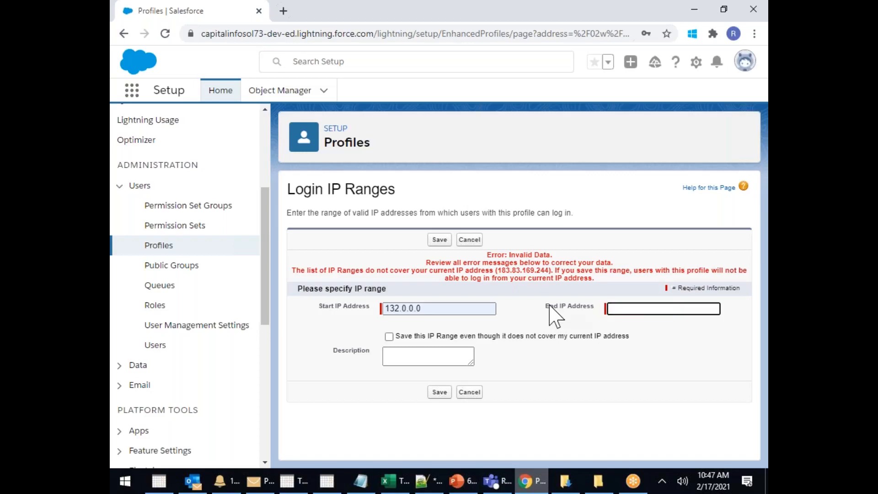
text(0)
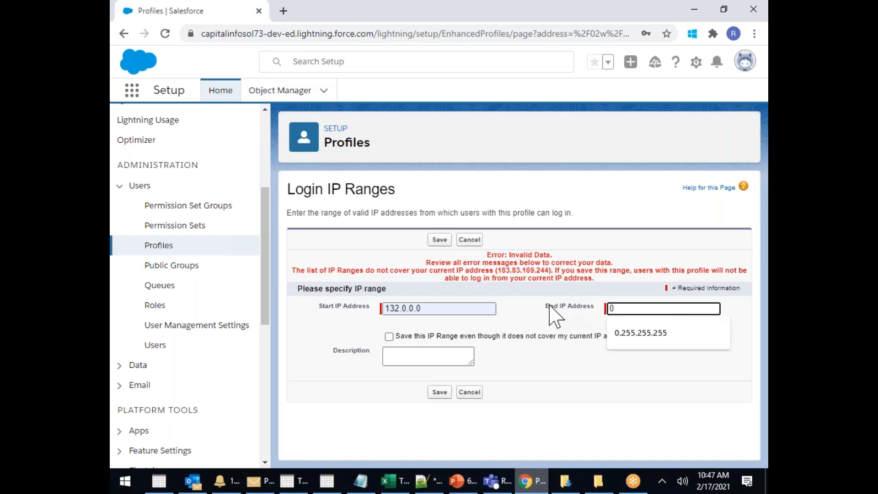
click(617, 333)
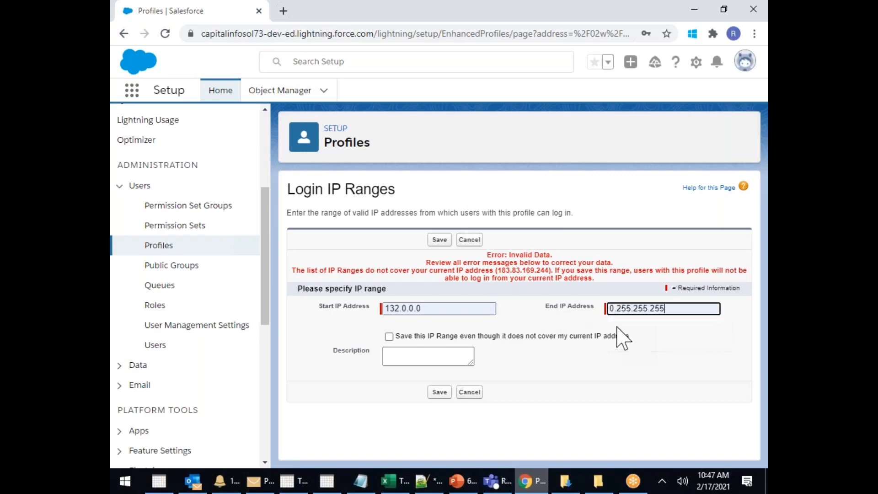
click(438, 393)
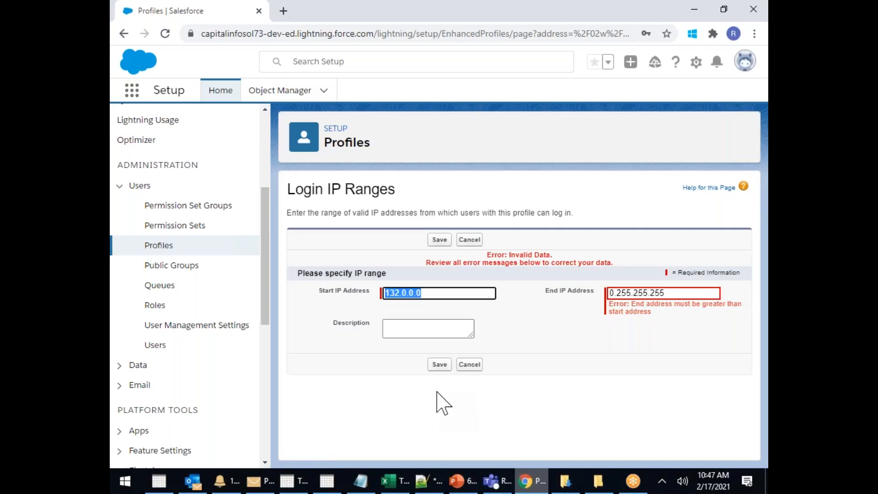
Replace the rejected end address with 1.255.255.255 and save again
double_click(675, 291)
key(BackSpace)
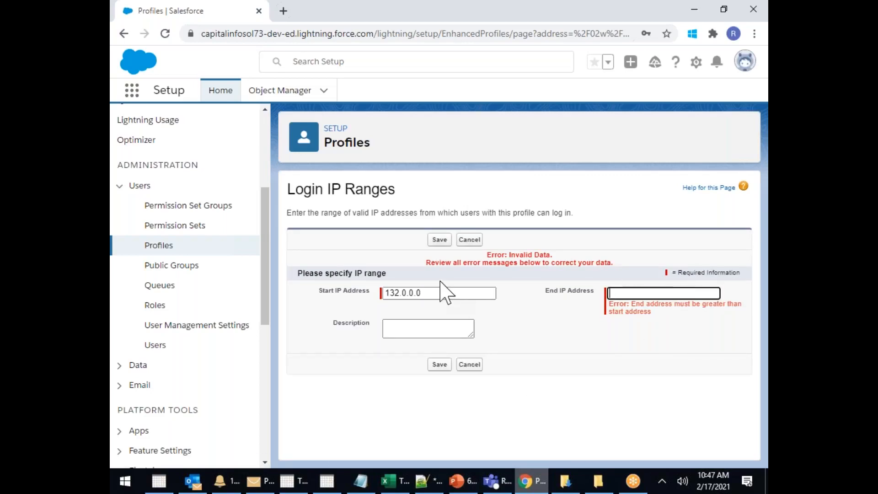
text(1.255.255.255)
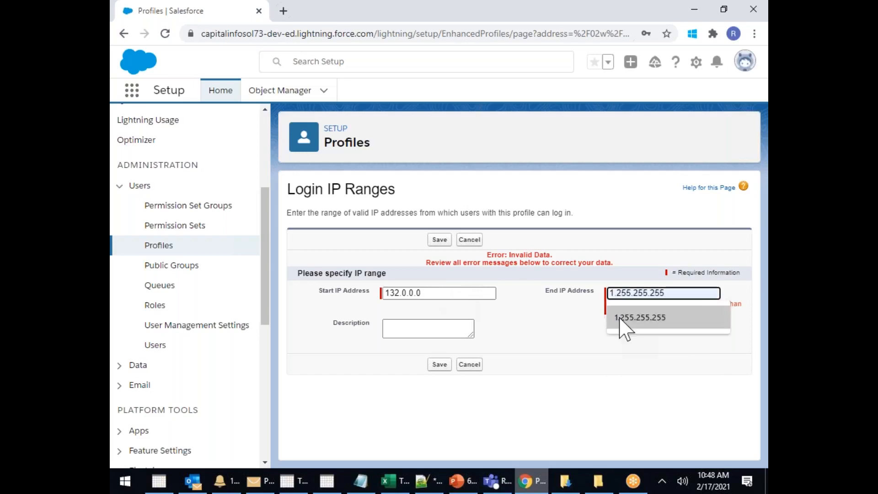
click(620, 319)
click(440, 364)
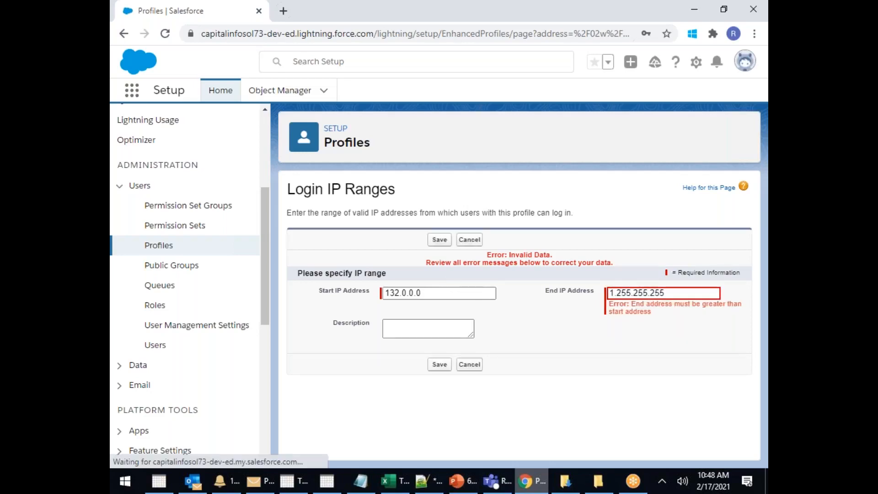
Change the start address to 0.0.0.0 and save the range
click(448, 293)
key(BackSpace)
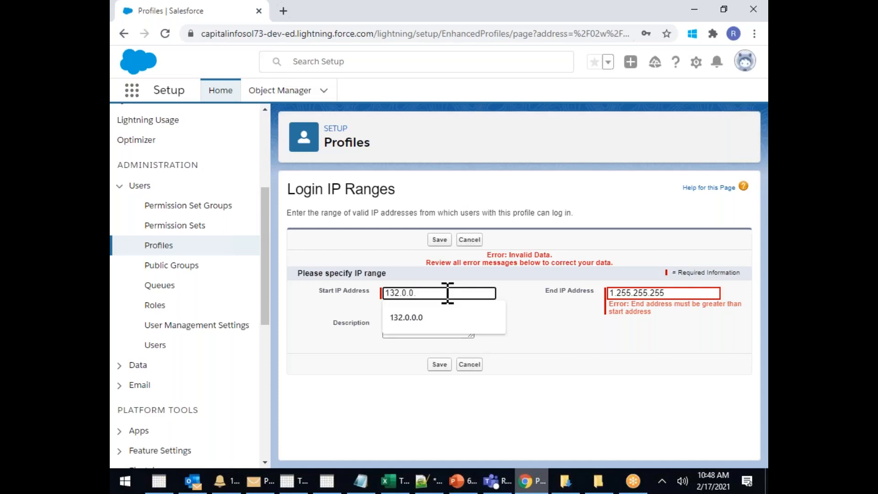
key(BackSpace)
key(BackSpace)
key(BackSpace)
key(BackSpace)
key(BackSpace)
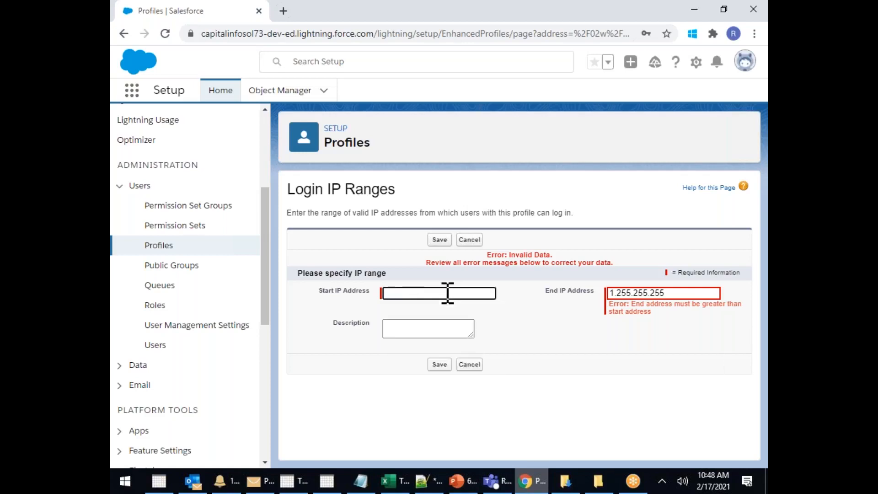
text(0)
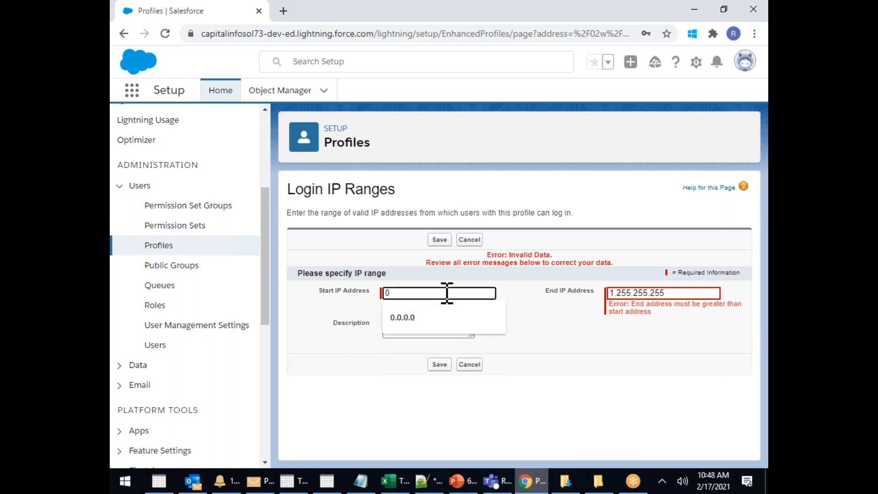
click(416, 318)
click(440, 364)
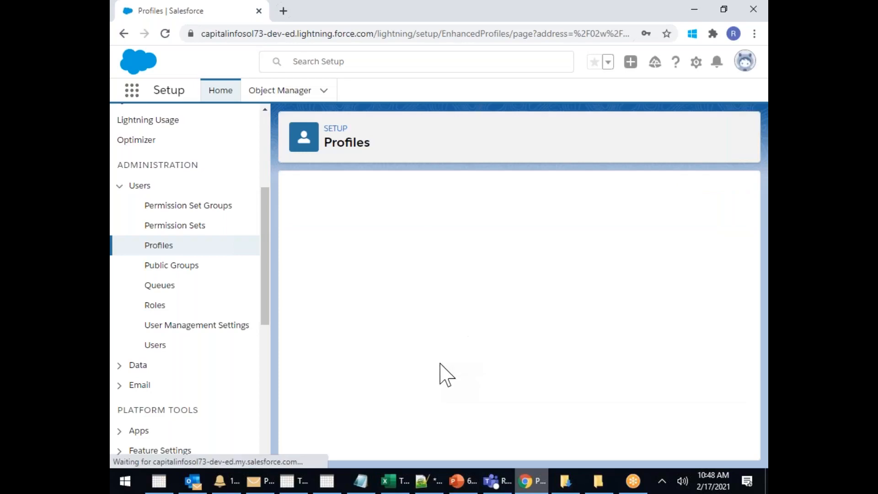
Correct the end address to 255.255.255.255 and save the login IP range
click(640, 307)
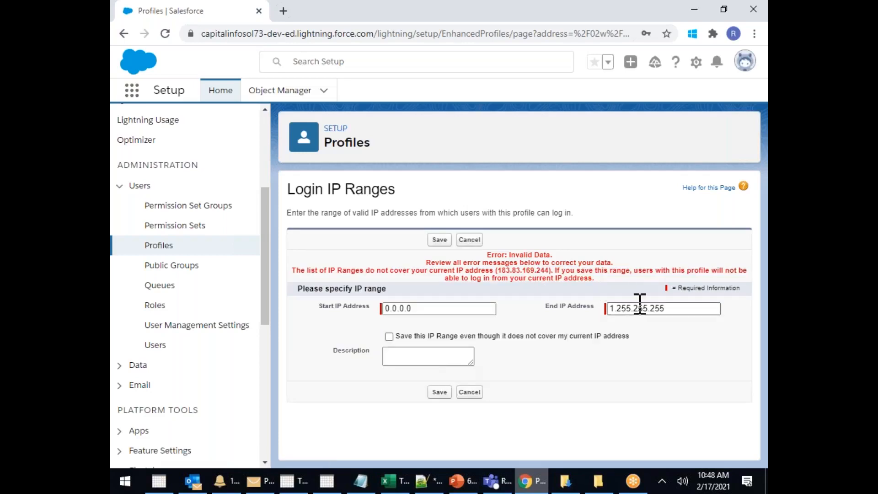
click(614, 309)
key(BackSpace)
key(BackSpace)
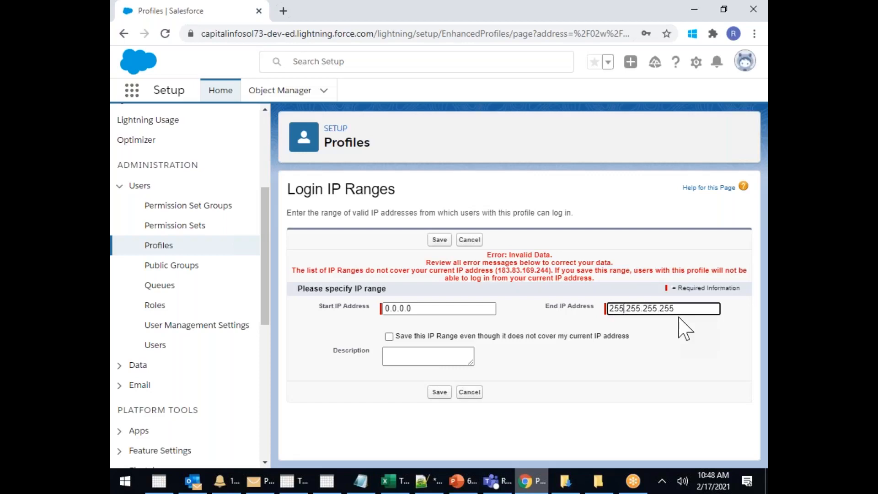
click(439, 392)
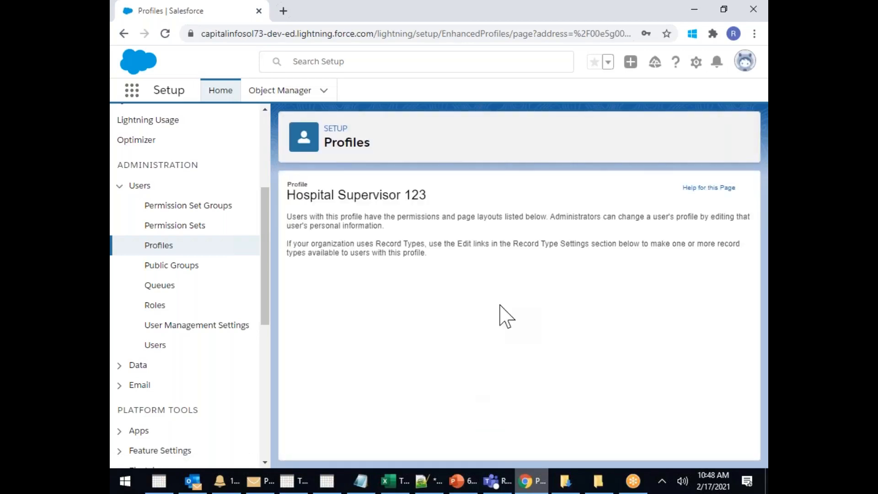
Check the saved 0.0.0.0–255.255.255.255 range under Login IP Ranges, then begin another range
scroll(556, 378, down, 10)
scroll(567, 372, down, 15)
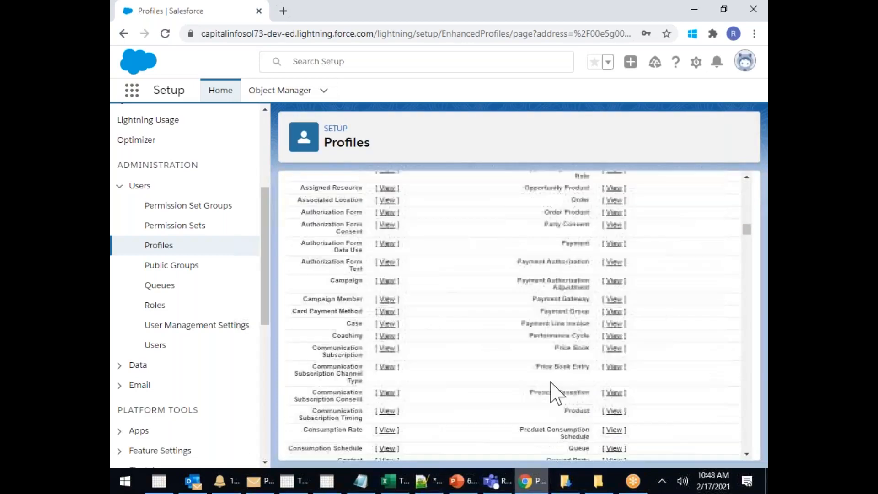
scroll(552, 393, down, 20)
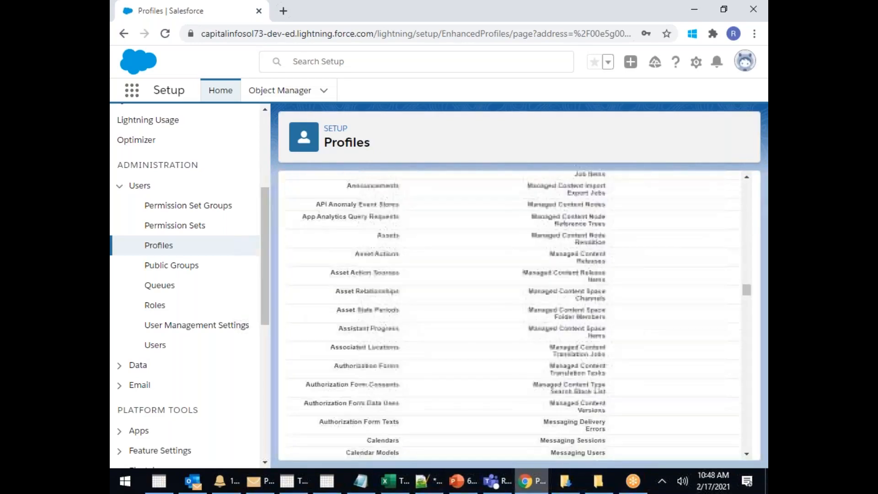
scroll(512, 315, down, 20)
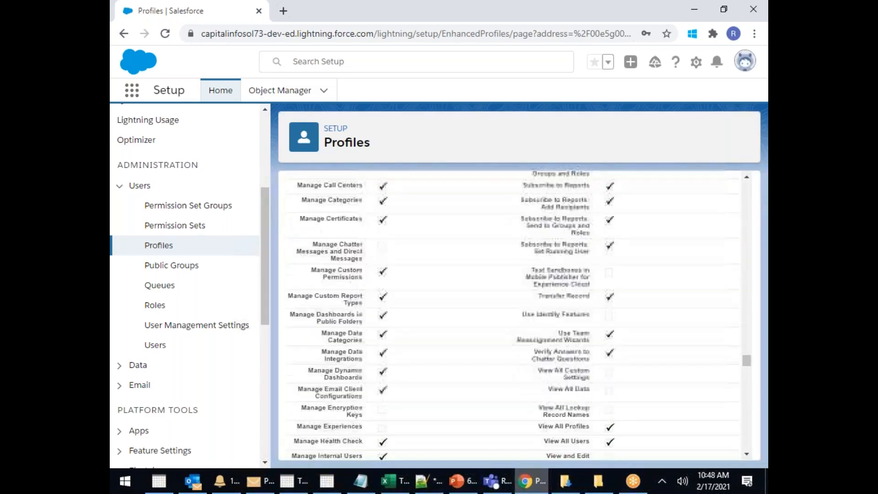
scroll(544, 371, down, 20)
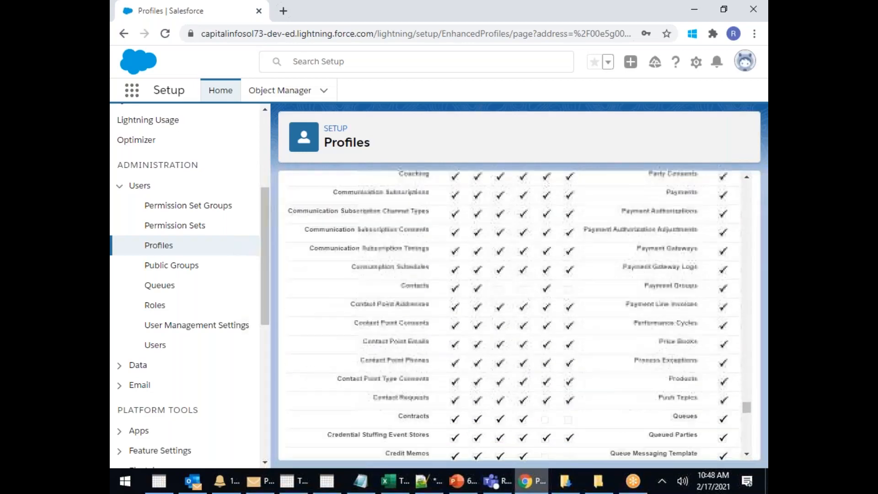
scroll(548, 380, down, 3)
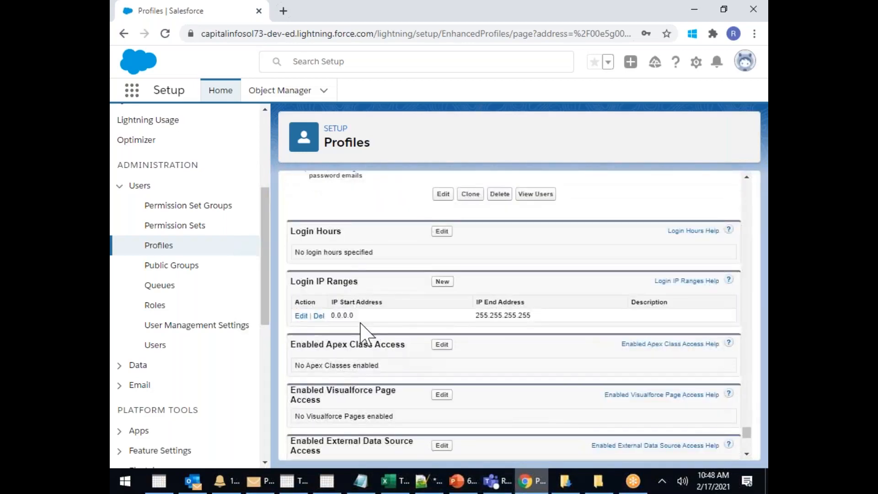
drag(362, 327, 343, 329)
drag(476, 315, 491, 315)
click(356, 316)
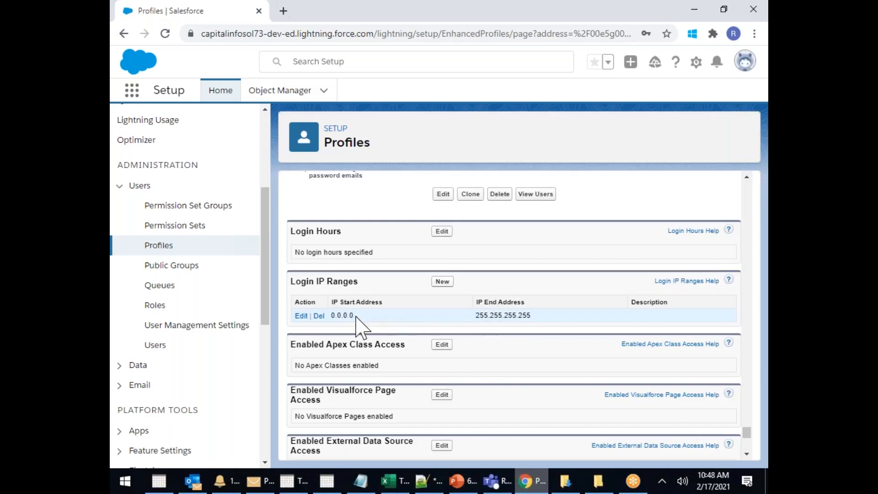
click(437, 282)
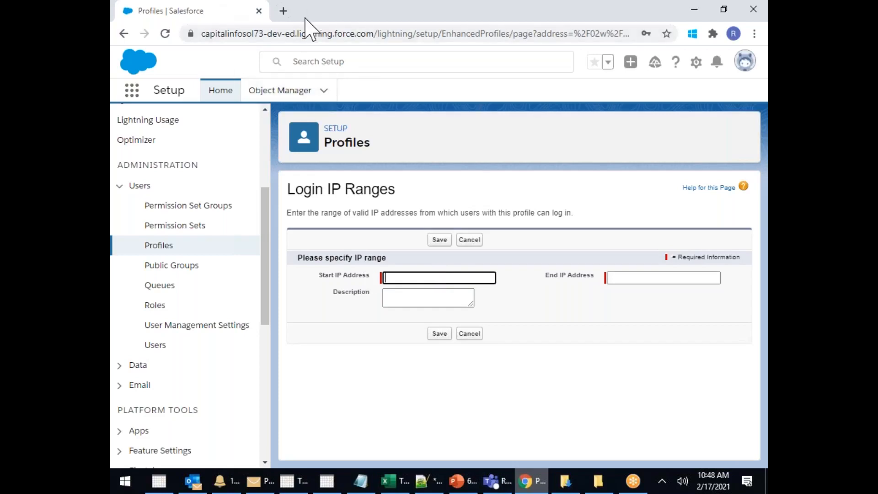
click(285, 10)
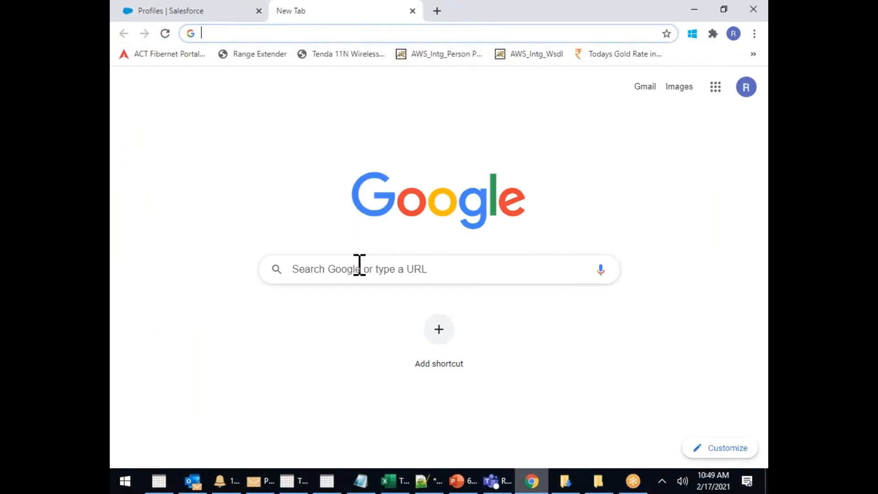
click(352, 268)
click(334, 295)
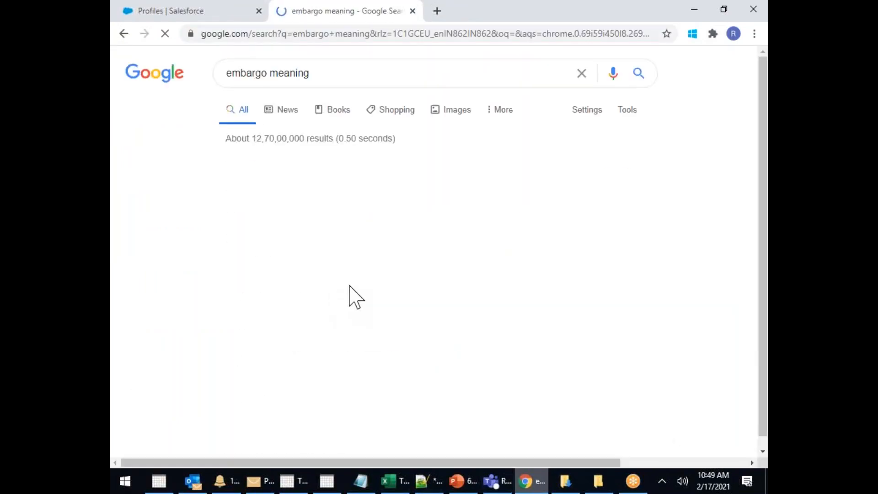
scroll(632, 304, down, 20)
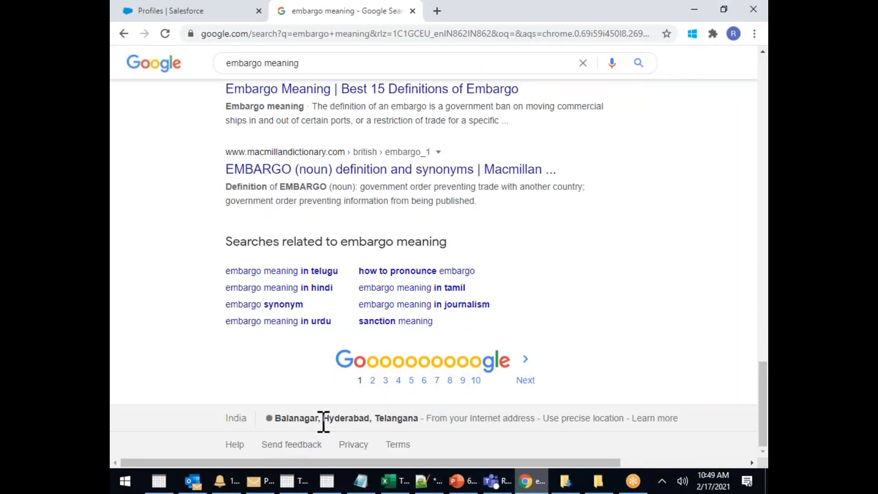
drag(391, 418, 291, 418)
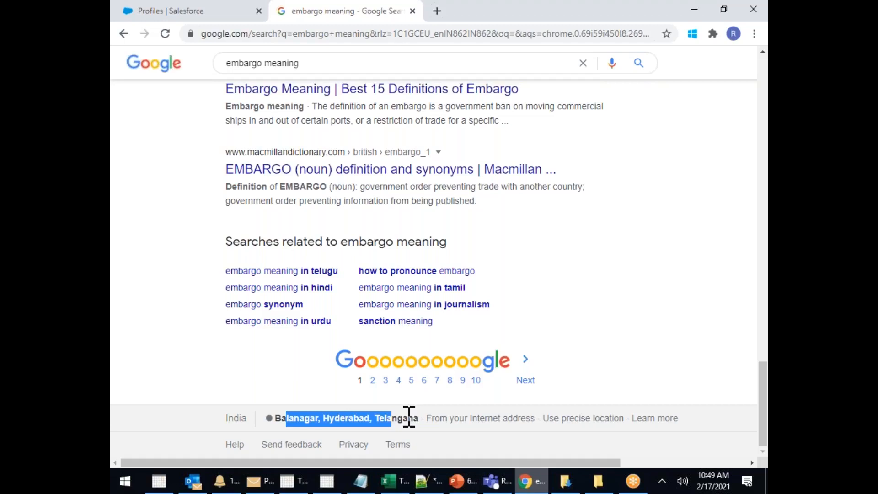
right_click(337, 21)
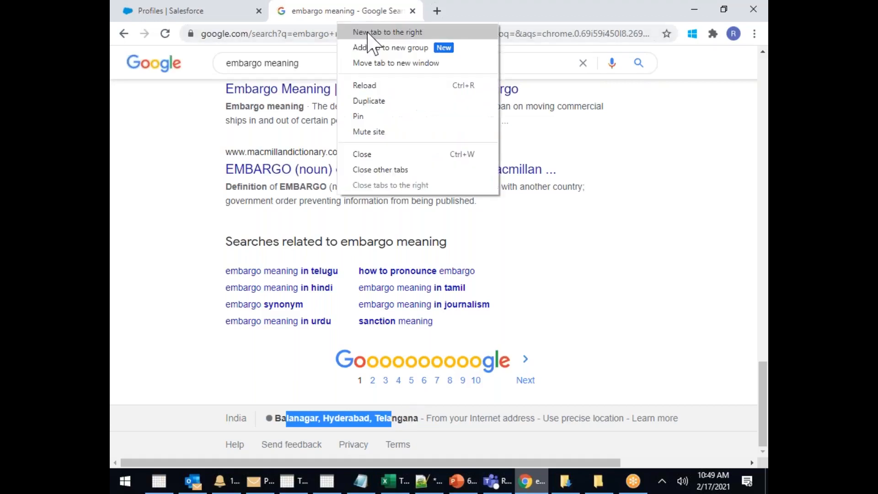
click(374, 159)
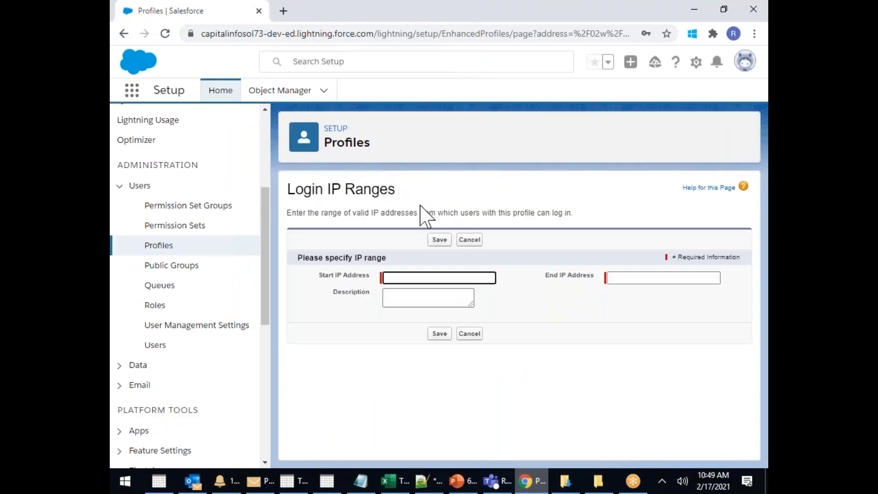
Dismiss the start-address suggestions and cancel adding the new login IP range
click(403, 277)
click(311, 396)
click(469, 333)
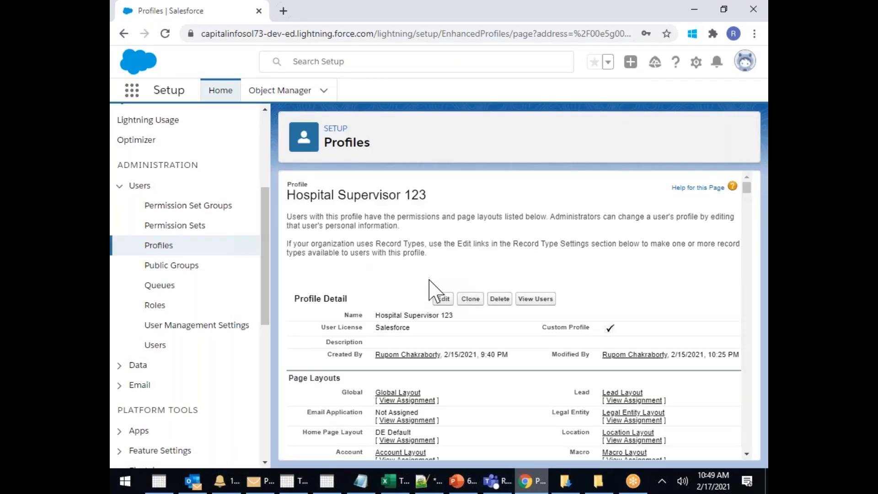
Scroll through the profile's permission lists, highlighting the Visualforce Page Access heading
scroll(437, 293, down, 15)
scroll(750, 242, down, 5)
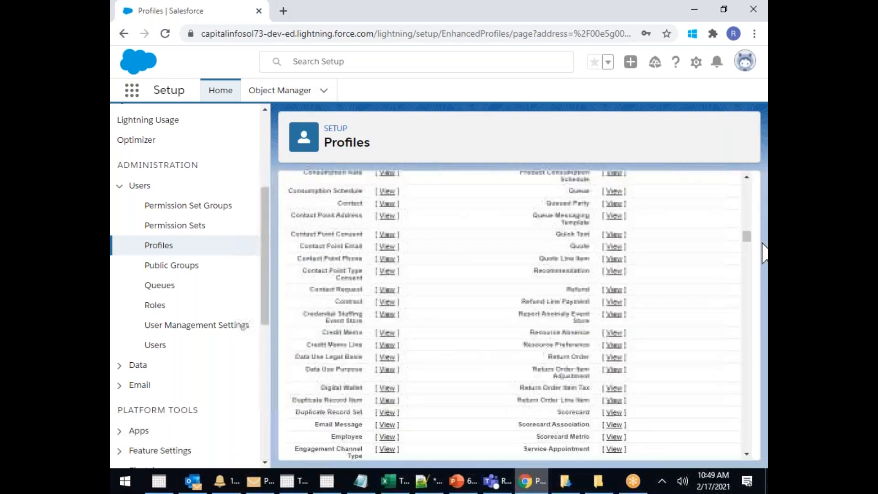
drag(747, 245, 758, 363)
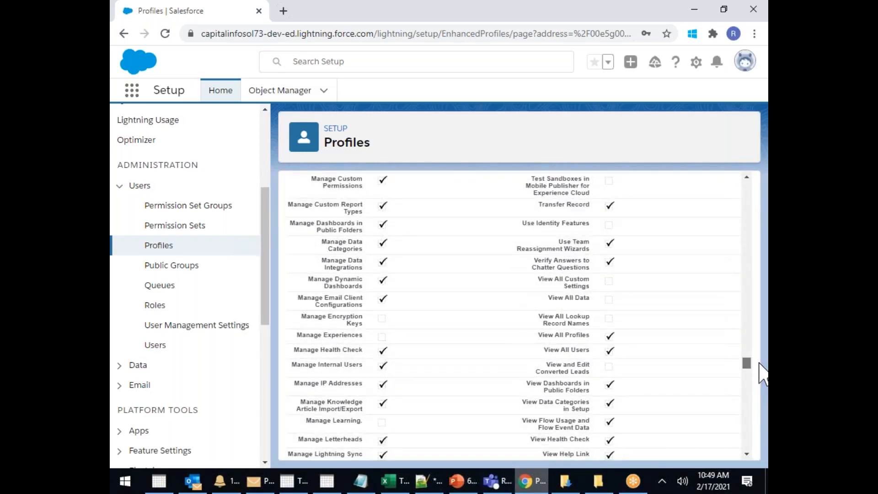
drag(759, 364, 763, 427)
scroll(582, 319, down, 5)
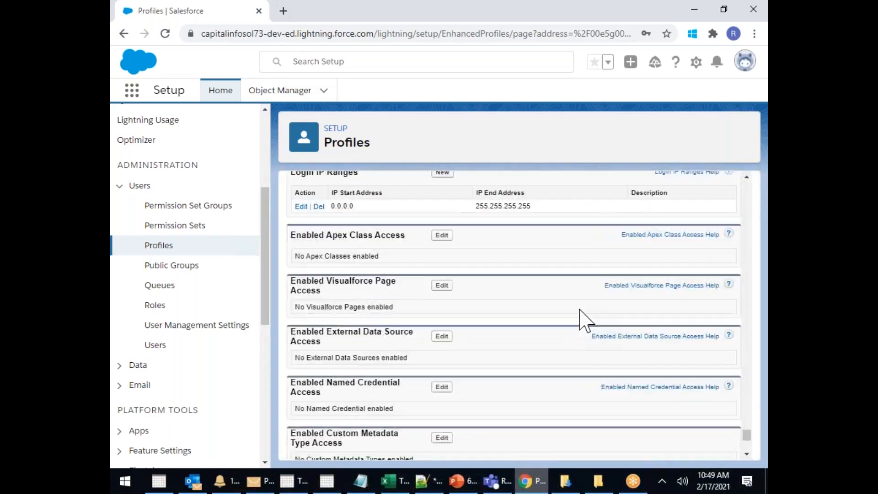
scroll(588, 318, up, 1)
drag(319, 300, 383, 303)
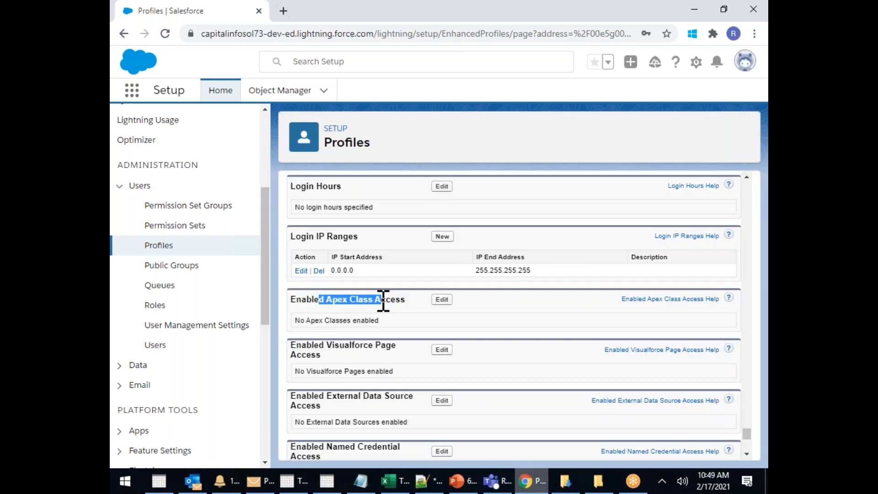
drag(333, 345, 380, 348)
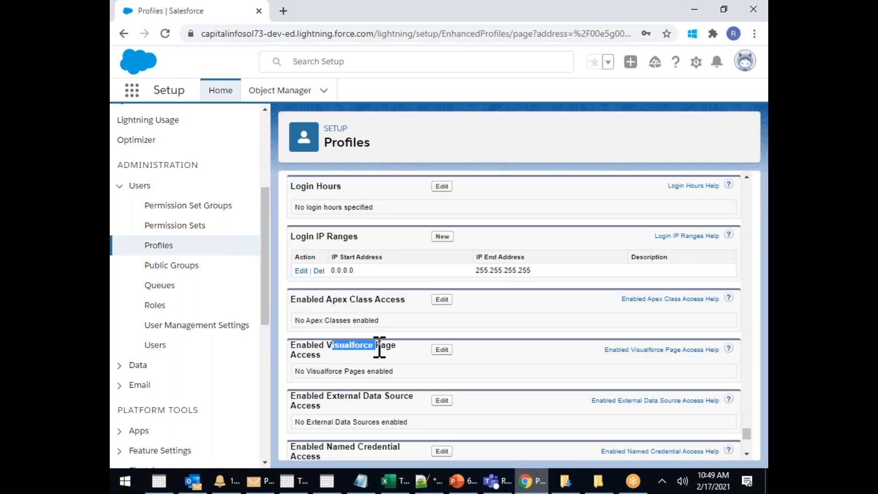
drag(354, 300, 407, 417)
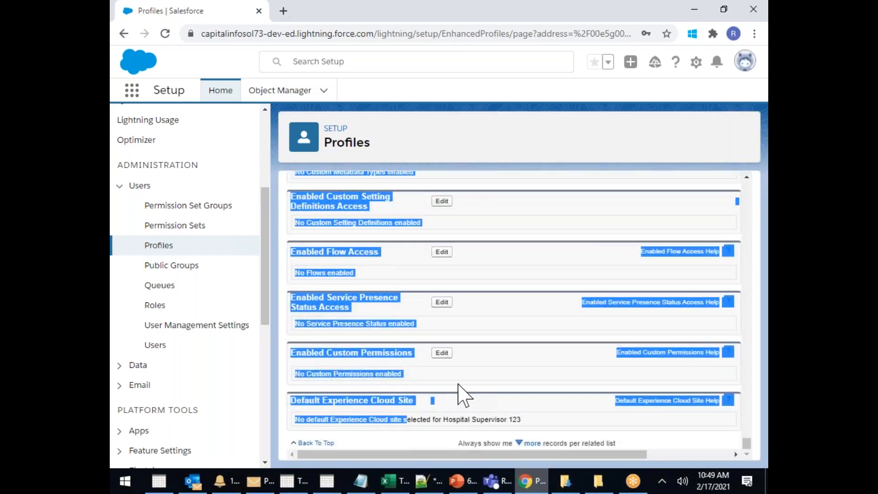
Scroll back up to the Hospital Supervisor 123 profile header and highlight the profile name
scroll(462, 394, up, 5)
scroll(462, 394, up, 3)
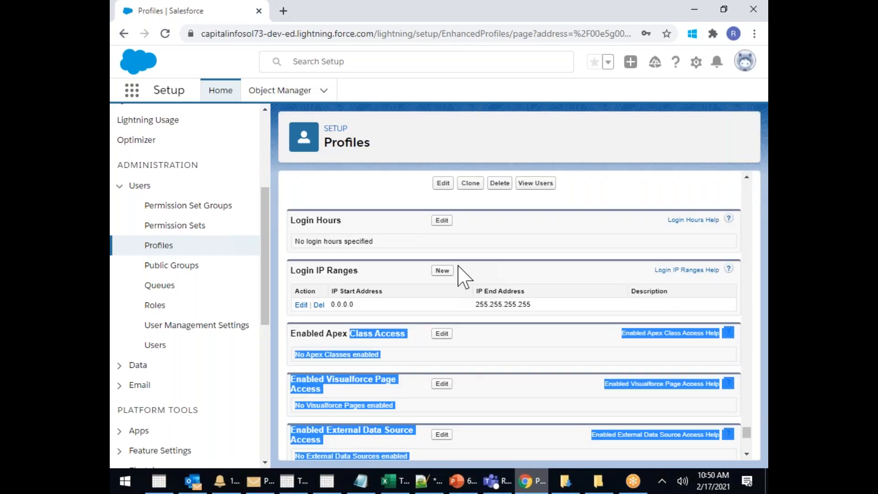
scroll(462, 277, up, 10)
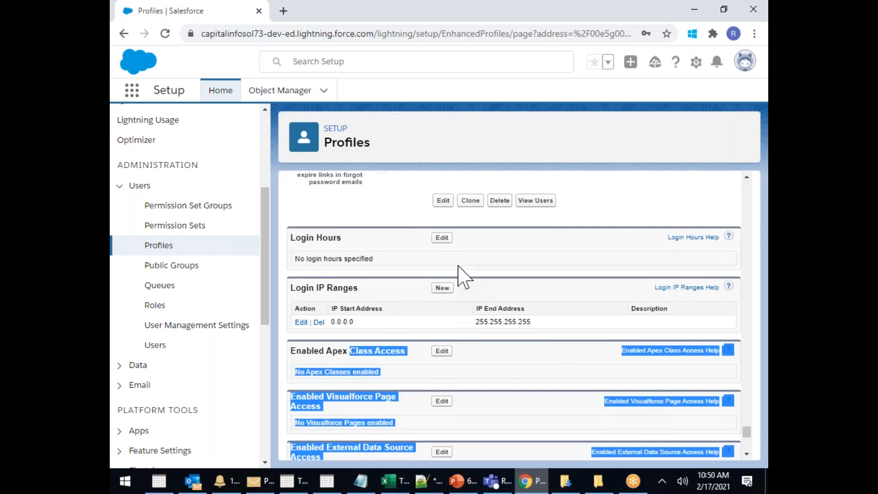
scroll(462, 277, up, 1)
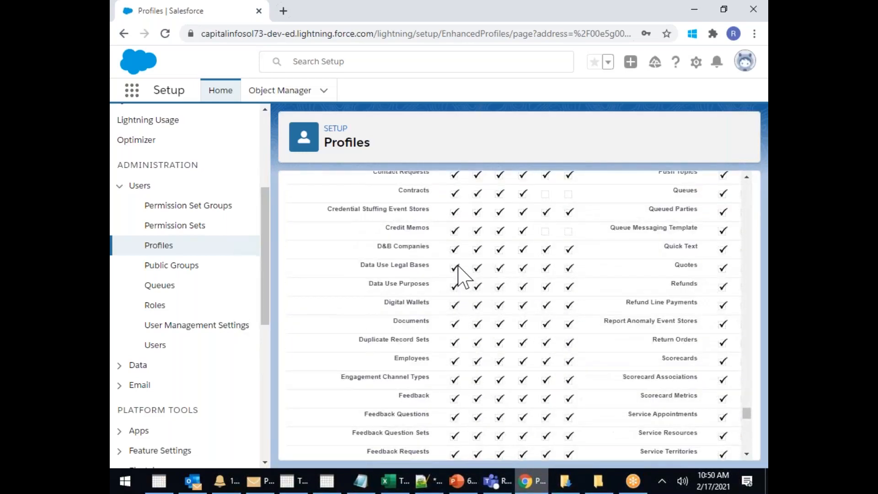
scroll(465, 274, up, 10)
scroll(553, 250, up, 4)
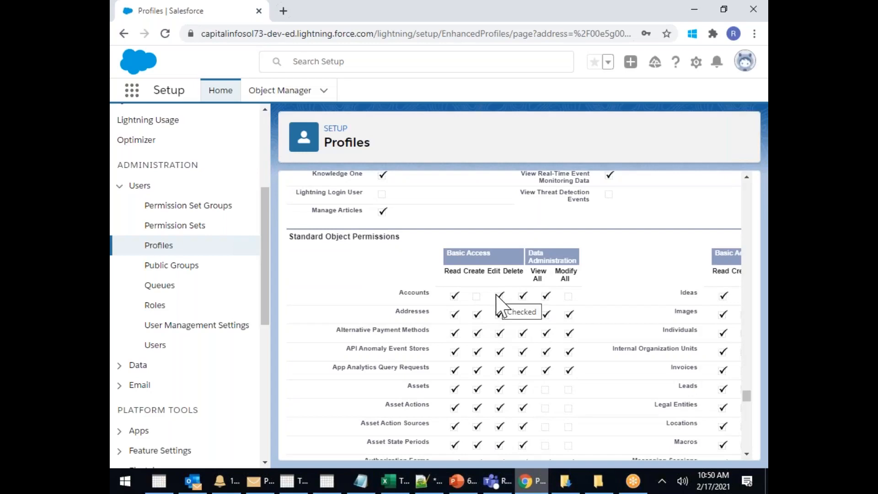
scroll(499, 303, up, 10)
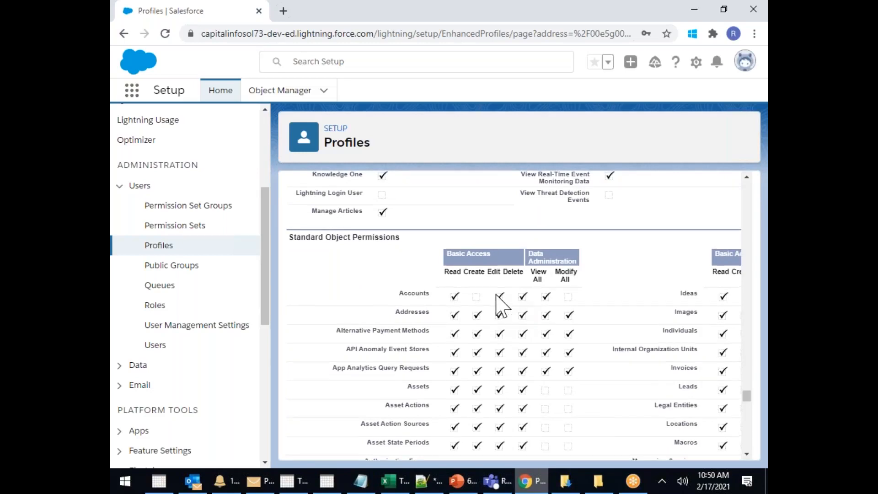
scroll(413, 261, up, 10)
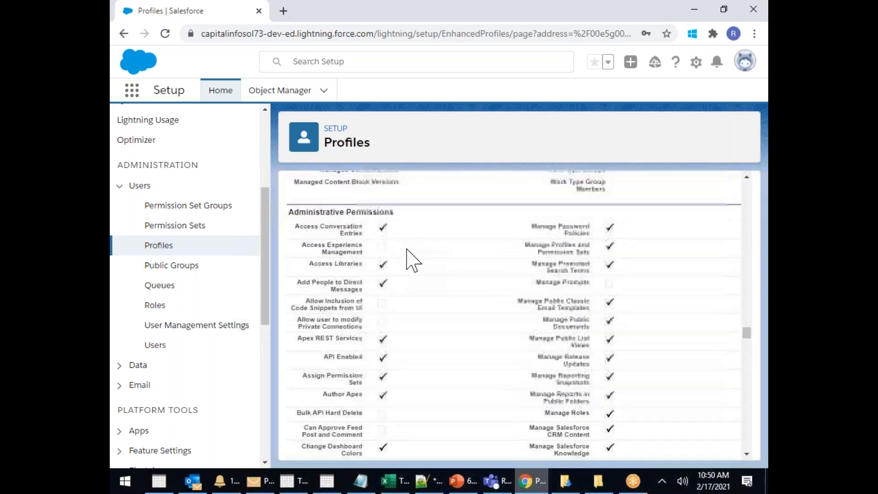
scroll(409, 238, up, 10)
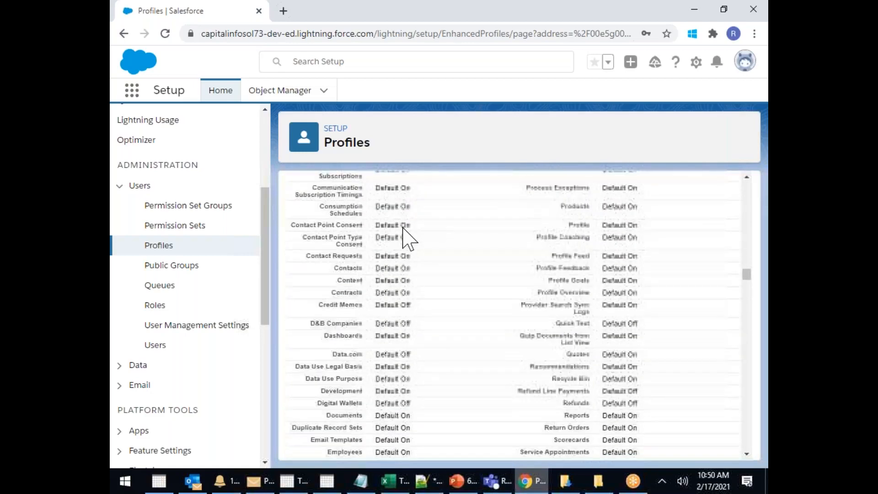
drag(750, 274, 755, 188)
drag(355, 195, 484, 201)
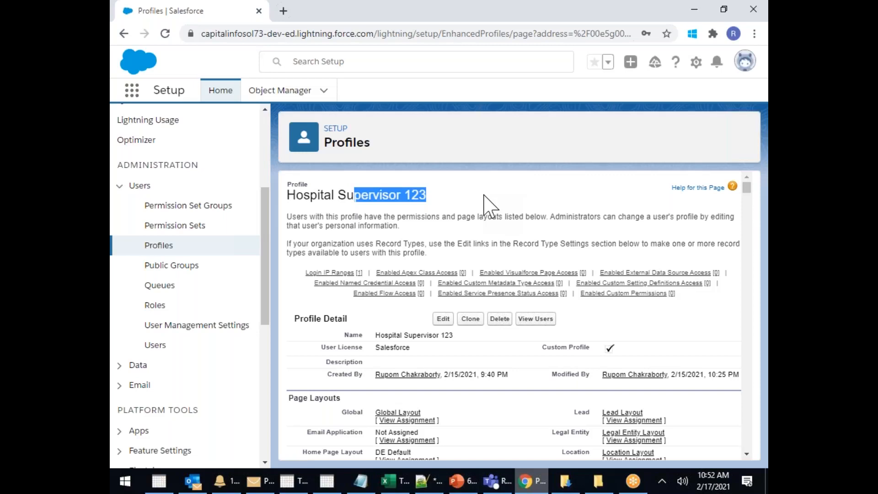
click(403, 484)
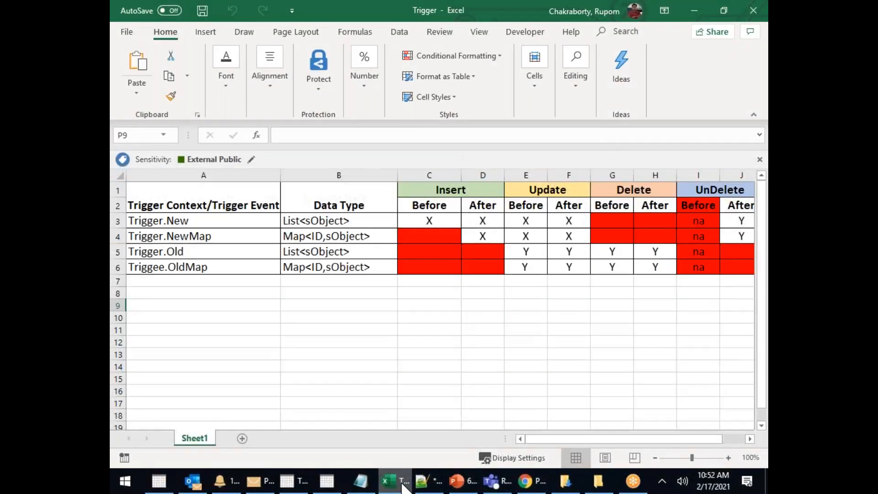
Add Sheet2 and enter the headings Access in A1 and Profile in B1
click(242, 438)
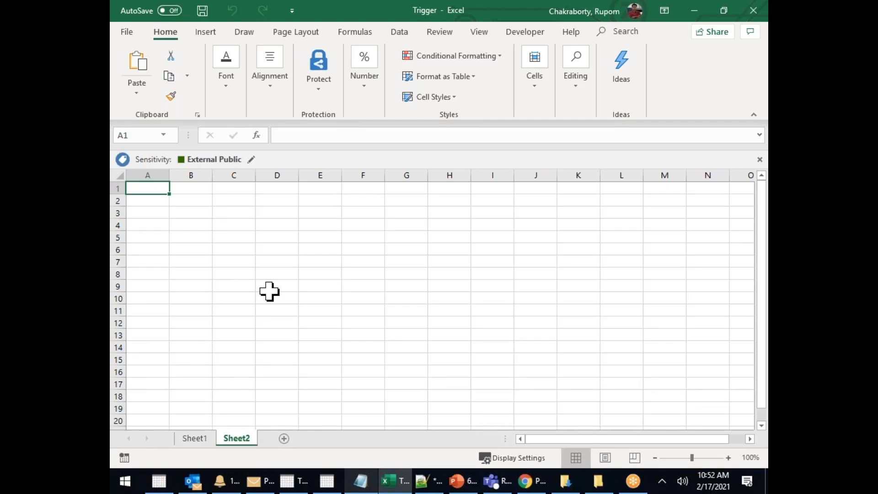
text(Access)
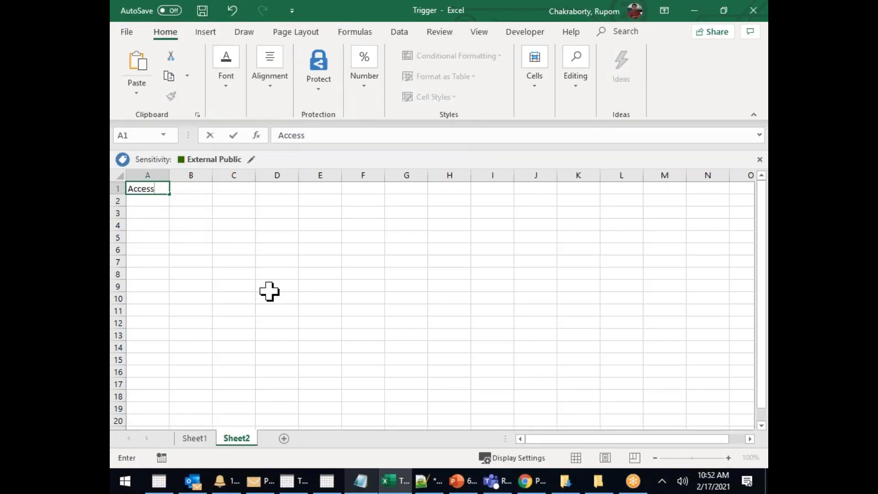
key(ctrl+Return)
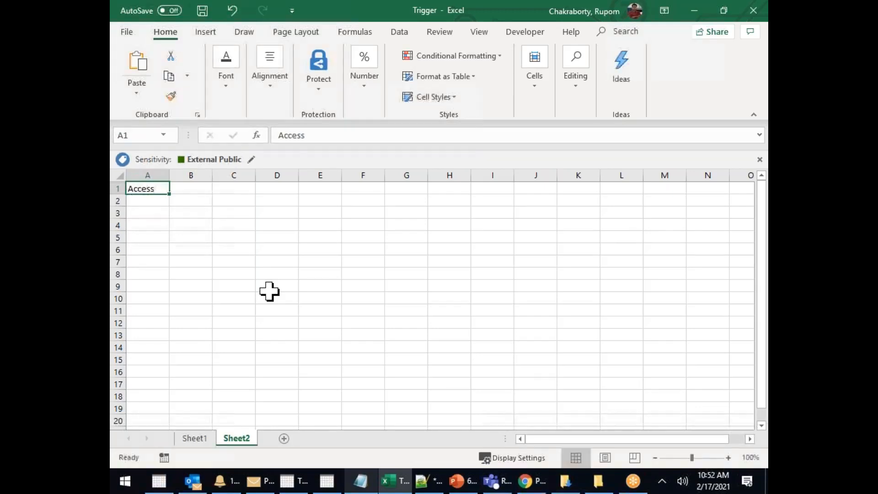
click(202, 193)
text(Prifiule)
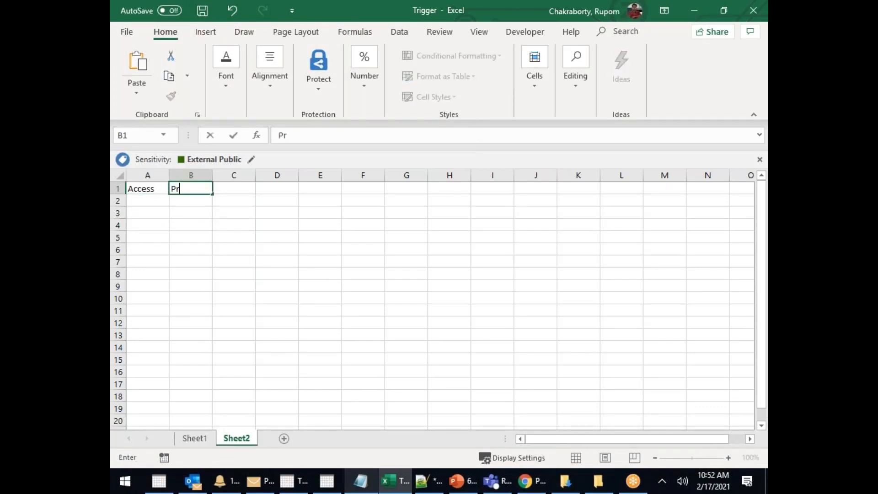
key(BackSpace)
key(BackSpace)
key(BackSpace)
key(BackSpace)
key(BackSpace)
key(BackSpace)
text(ofile)
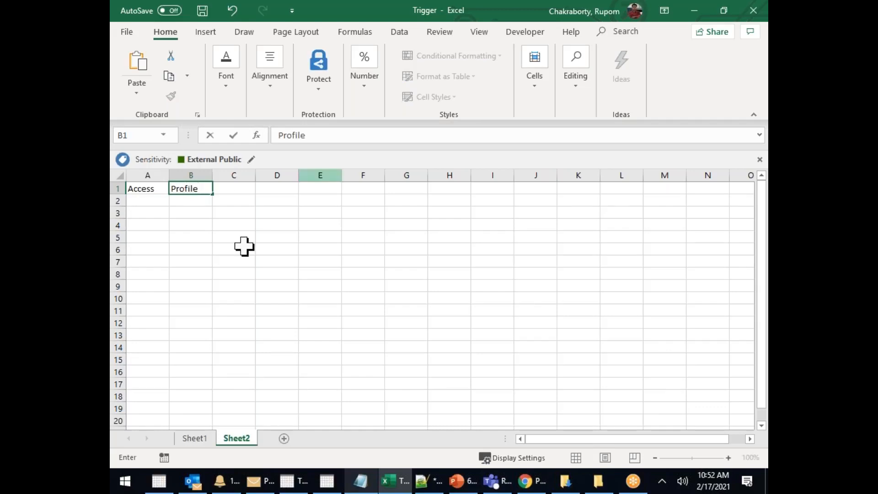
click(245, 248)
Enter the headings PS1, PS2, PS3 and PS4 in C1 through F1 and select row 1
click(233, 190)
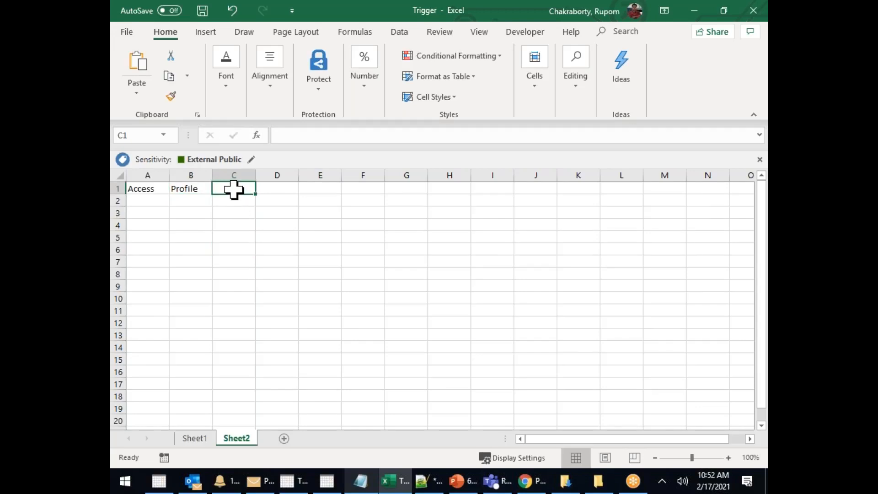
text(PS1)
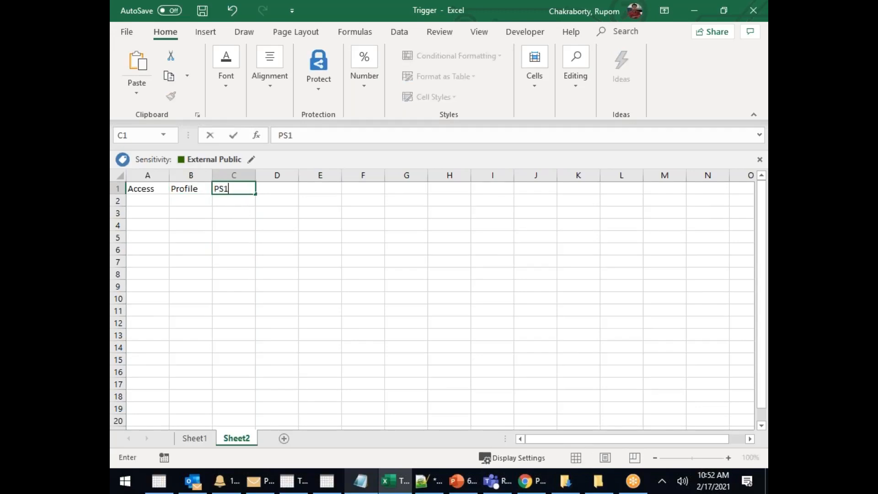
click(231, 190)
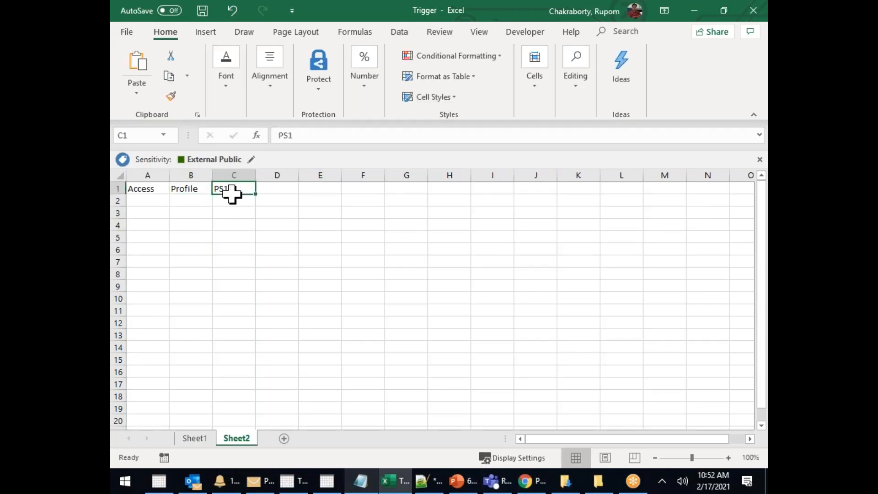
click(280, 191)
text(P)
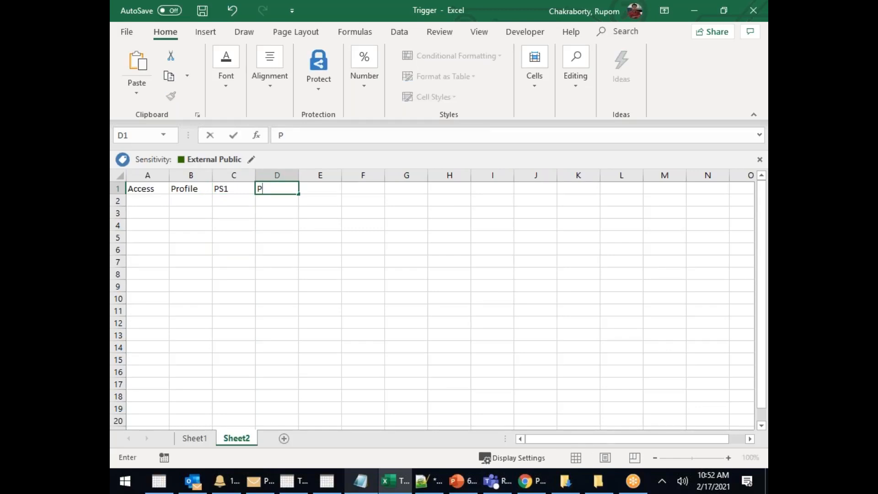
text(S2)
click(290, 233)
click(319, 192)
text(P)
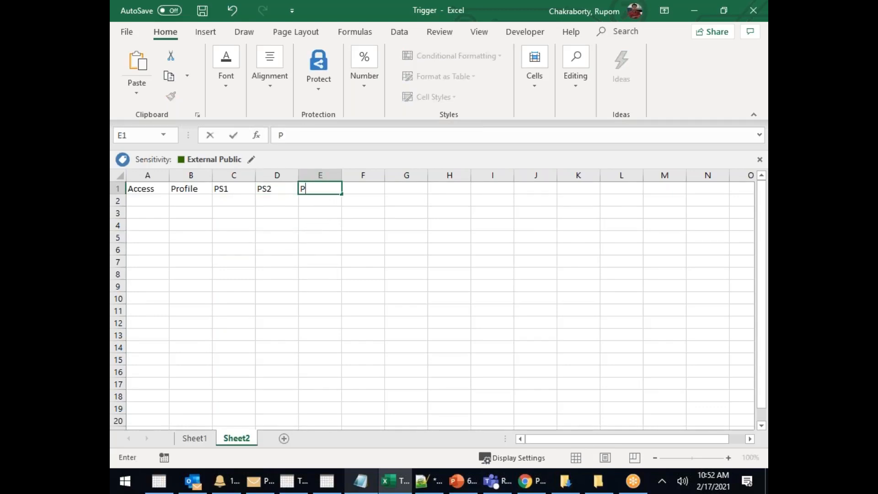
text(S3)
click(368, 190)
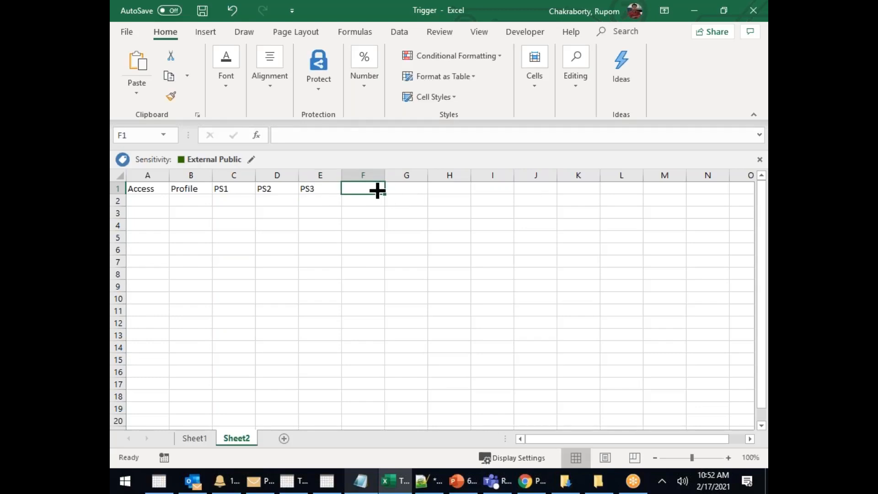
text(PS4)
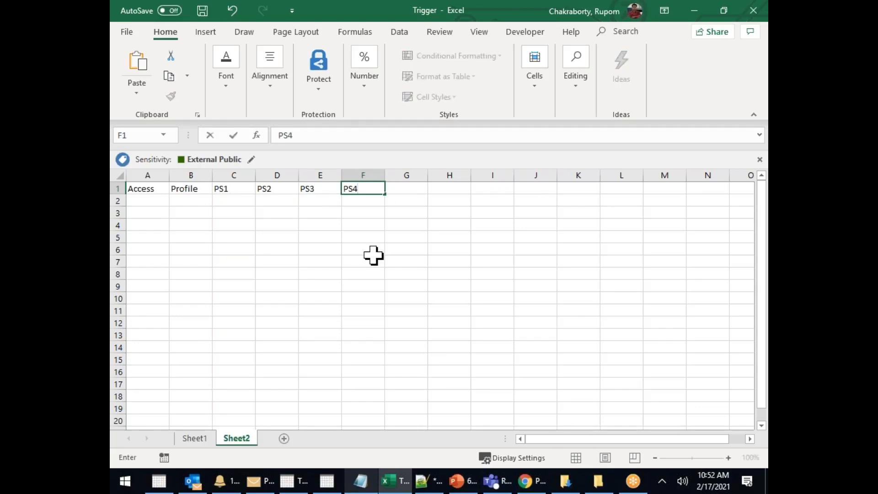
click(373, 251)
click(128, 188)
Insert a blank row above the headings, moving them down to row 2
right_click(128, 188)
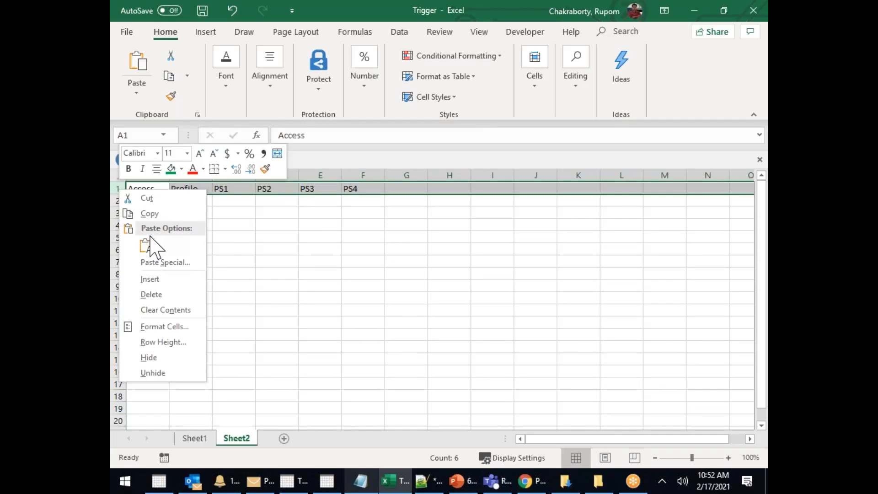
click(151, 280)
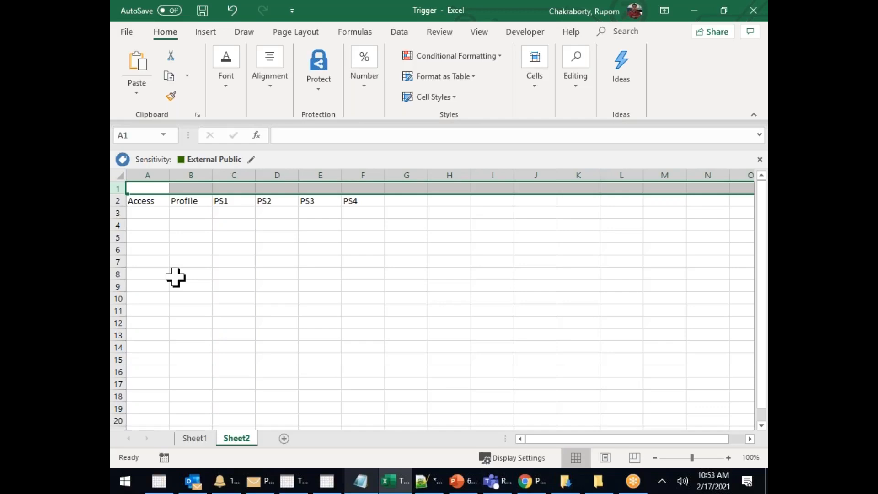
click(193, 263)
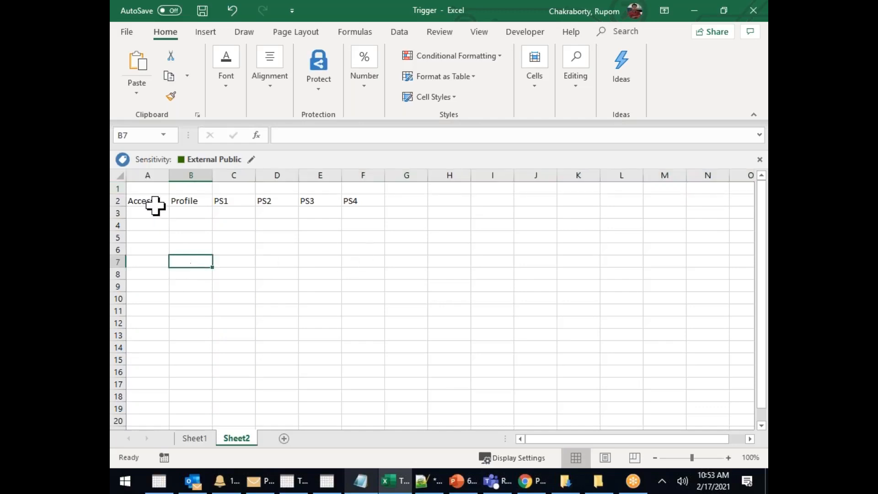
Enter Create Account in A3 and NO in B3, autofit column A, and bold headings A2:F2
click(148, 213)
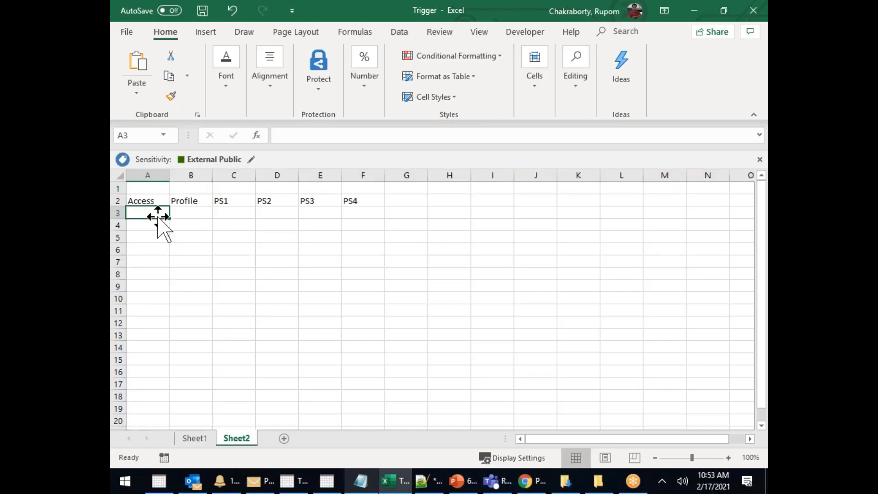
text(ctrlEA)
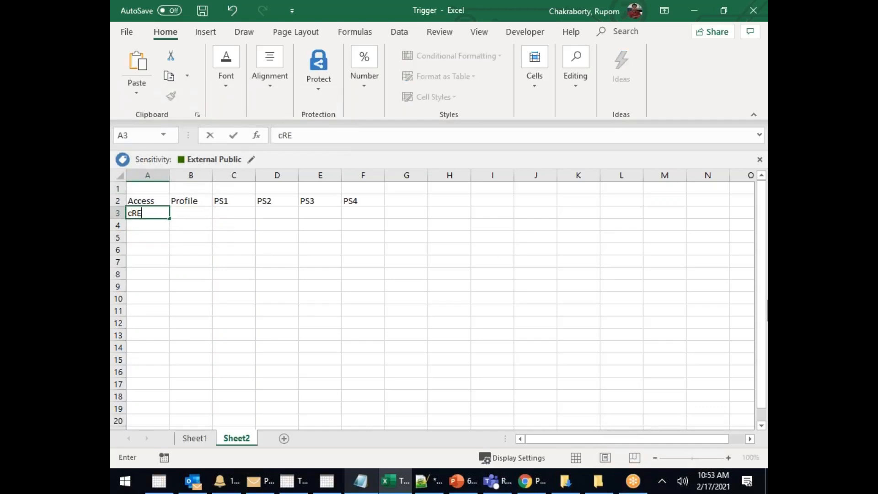
key(BackSpace)
key(BackSpace)
key(BackSpace)
key(BackSpace)
key(BackSpace)
key(BackSpace)
text(Create Acco)
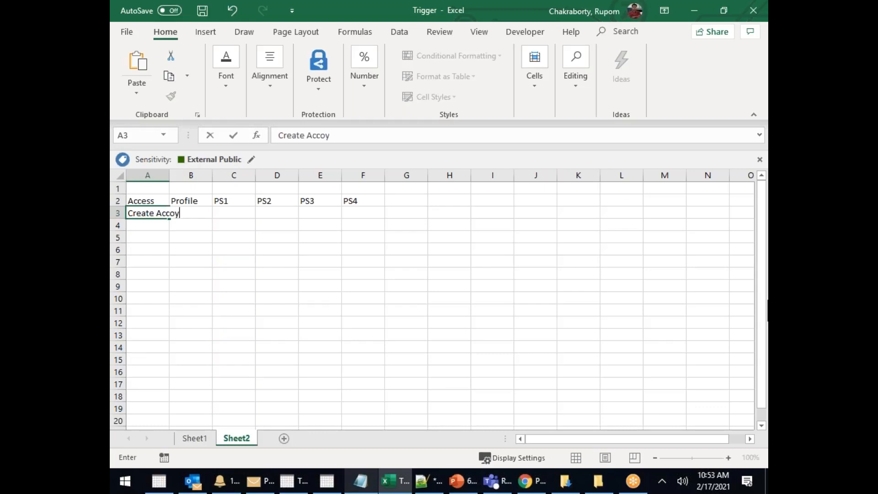
text(unt)
click(319, 273)
double_click(171, 176)
click(221, 213)
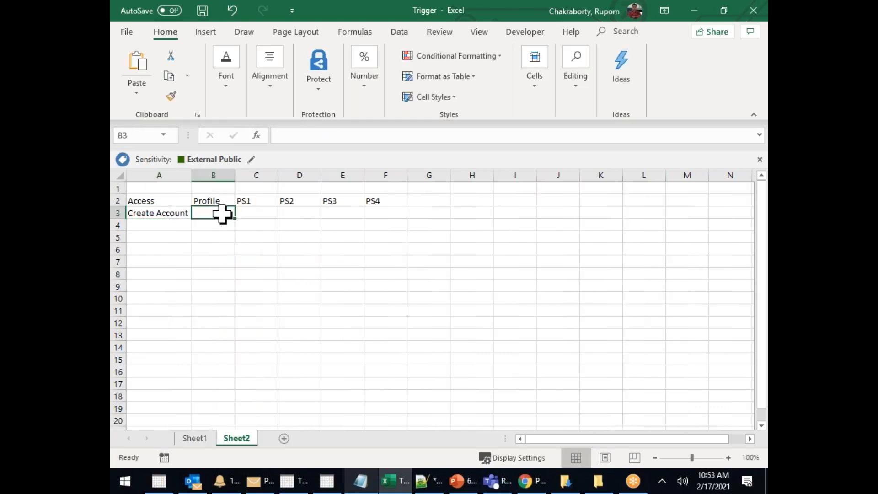
text(NO)
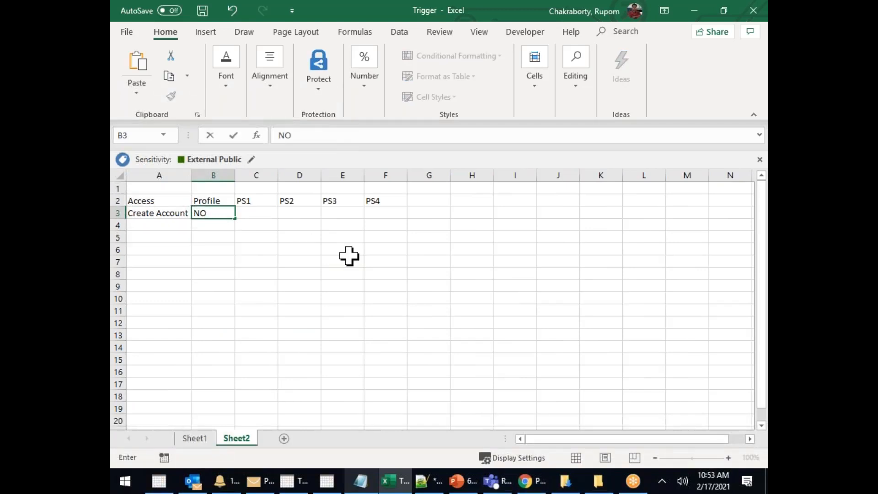
click(344, 261)
drag(159, 199, 380, 201)
key(ctrl+b)
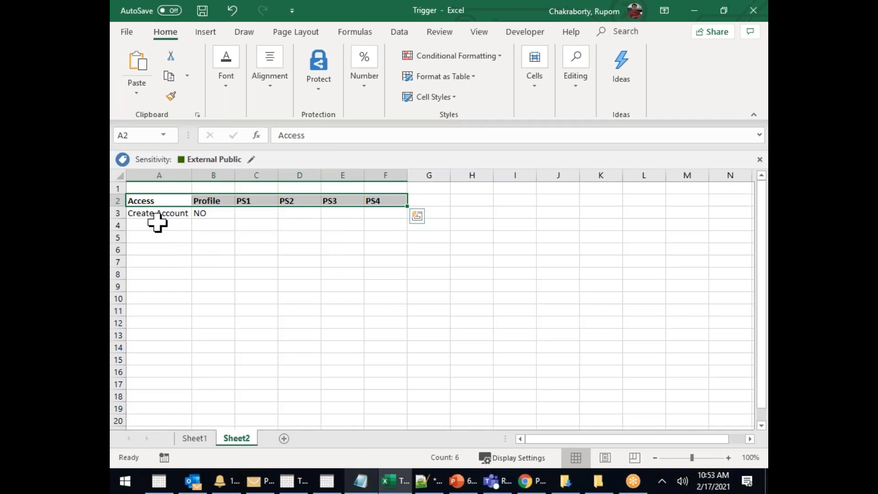
Add the Edit Contact and Send Email rows, each with Profile value NO
click(157, 225)
click(197, 213)
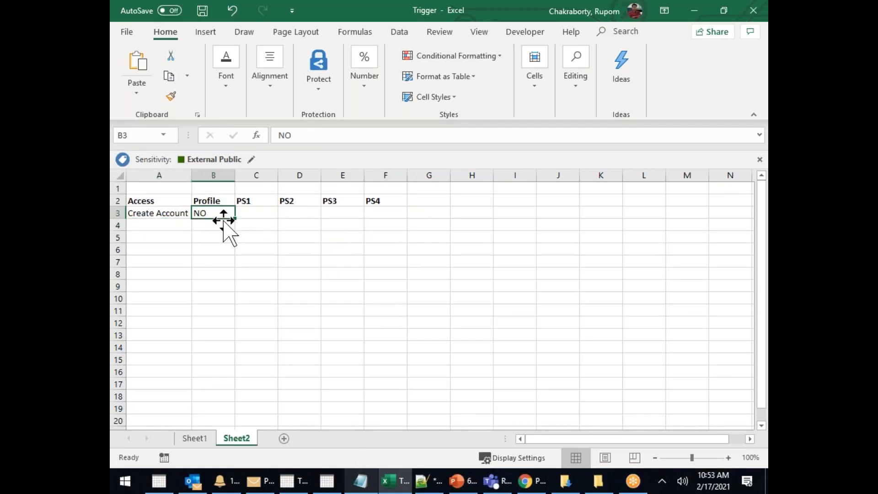
click(152, 224)
text(c)
key(BackSpace)
key(BackSpace)
text(Edit)
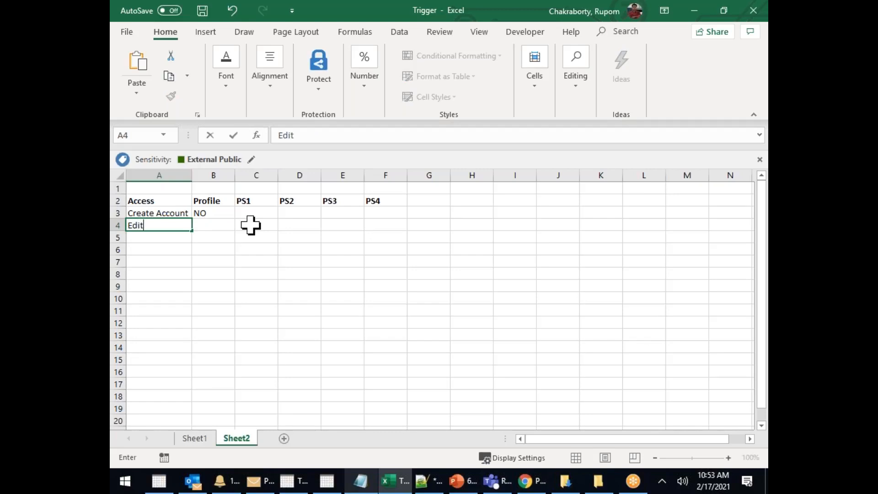
text( Contact)
click(226, 222)
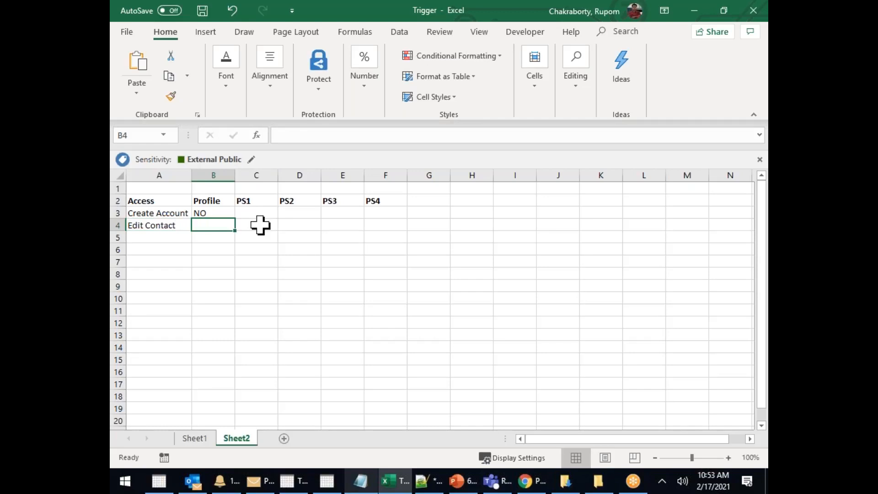
text(NO)
click(181, 262)
click(163, 238)
text(Send Email)
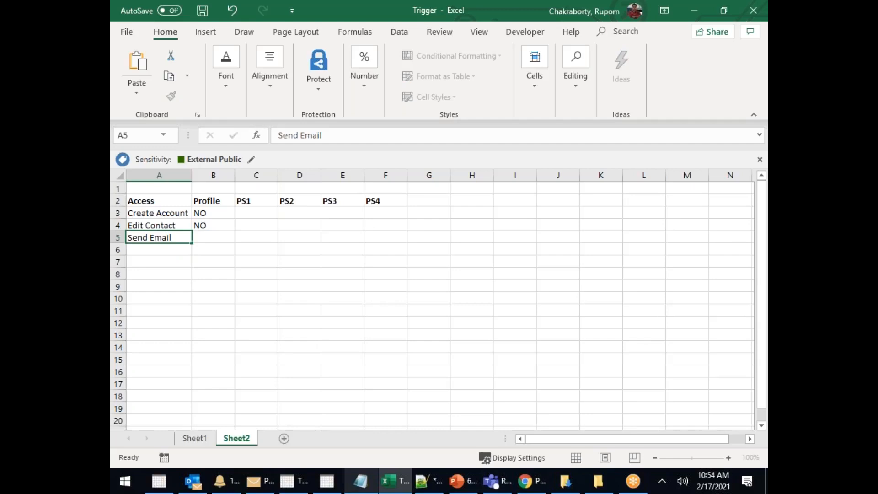
click(213, 236)
text(N)
key(BackSpace)
text(NOO)
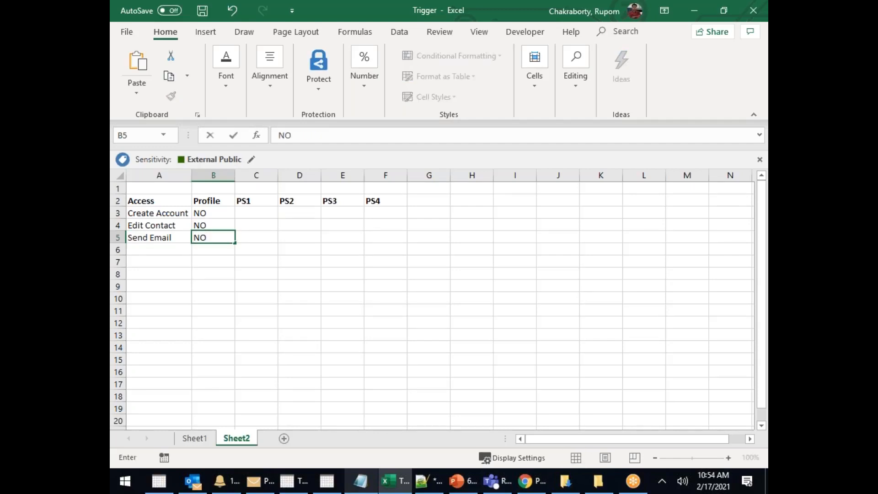
click(161, 252)
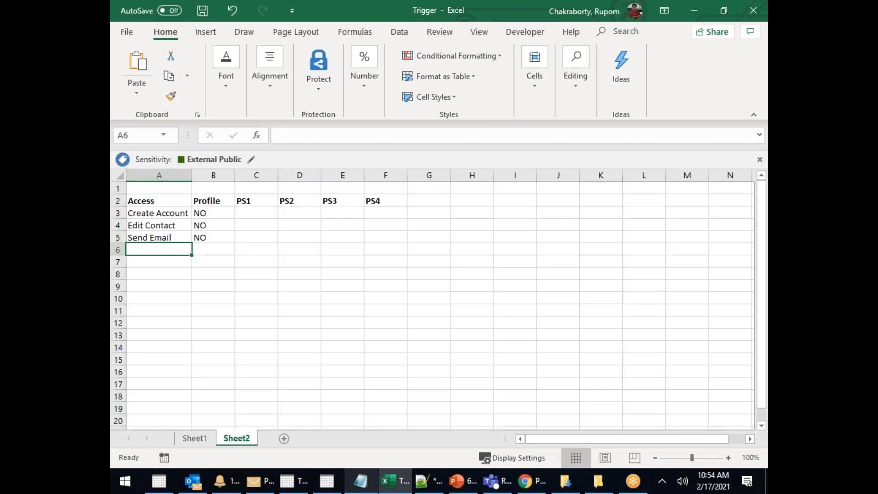
Add the Fax Read and Fax Edit rows, each with Profile value NO
text(FAC)
key(BackSpace)
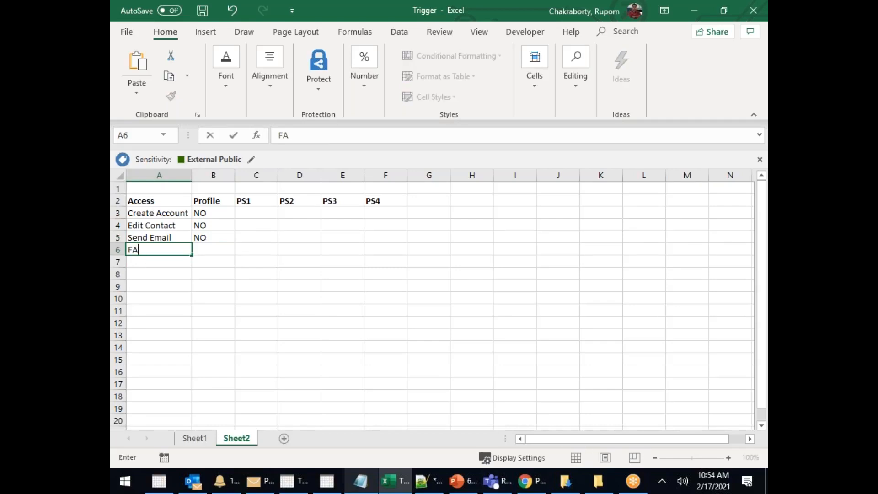
key(BackSpace)
text(ax Read)
click(215, 249)
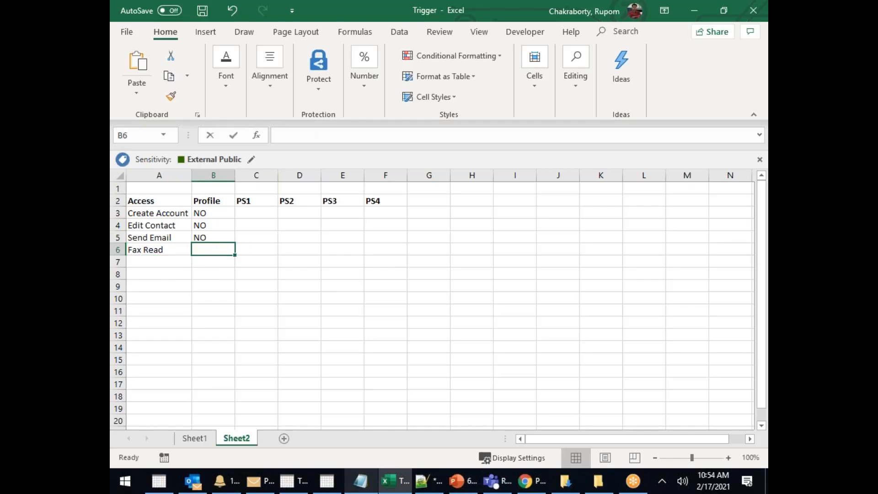
text(NO)
click(167, 262)
text(Fax Edit)
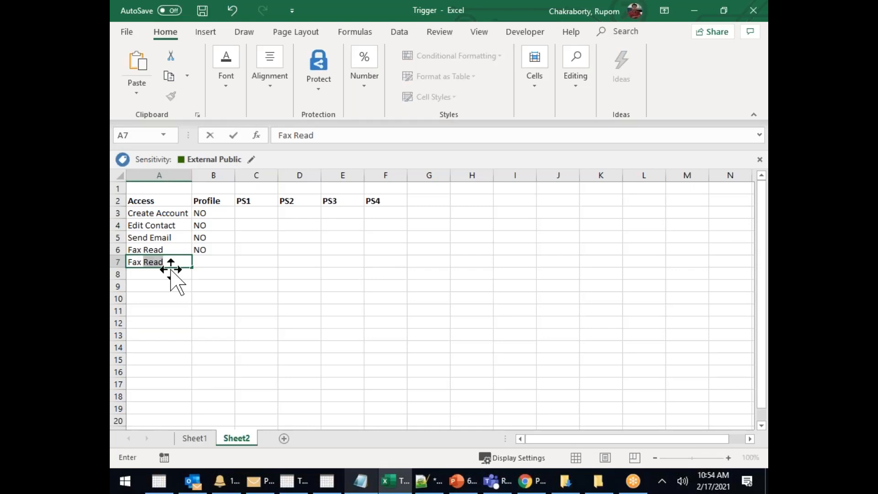
click(227, 262)
text(NO)
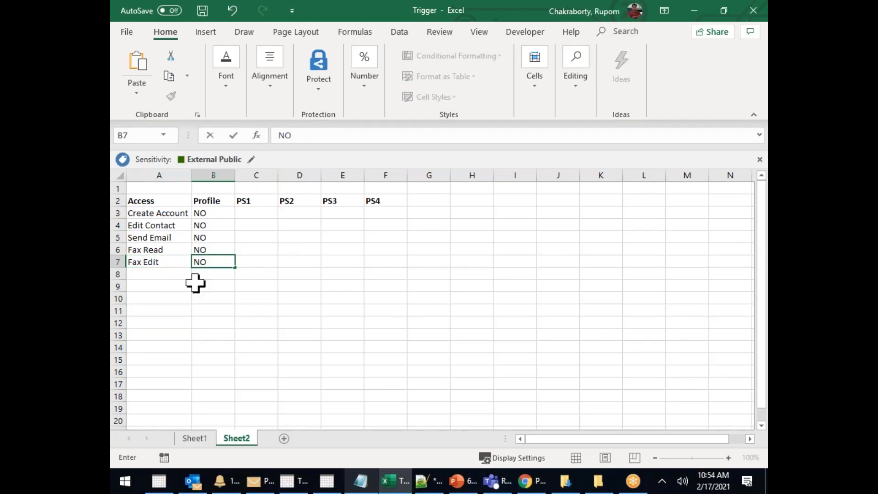
click(158, 265)
Add the Campaign Tab row with Profile value NO
click(143, 275)
text(cA)
key(BackSpace)
key(BackSpace)
text(Cap)
key(BackSpace)
text(mpaign Tab)
click(215, 297)
click(203, 274)
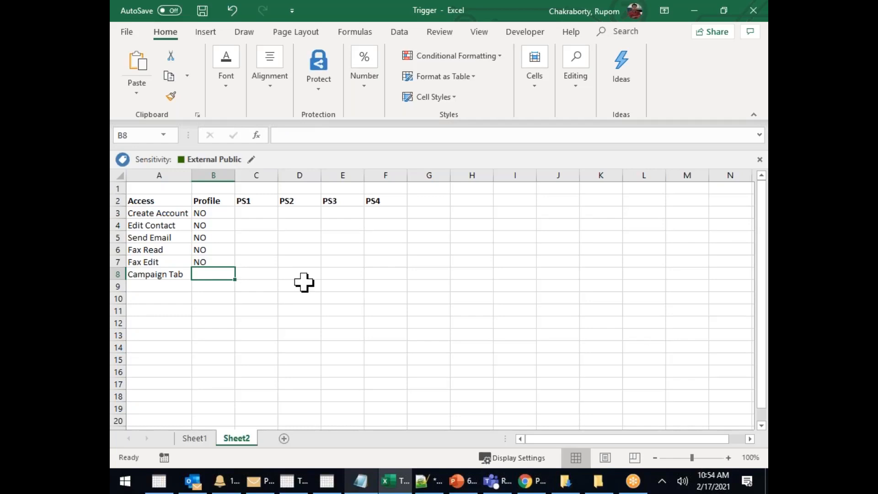
text(NO)
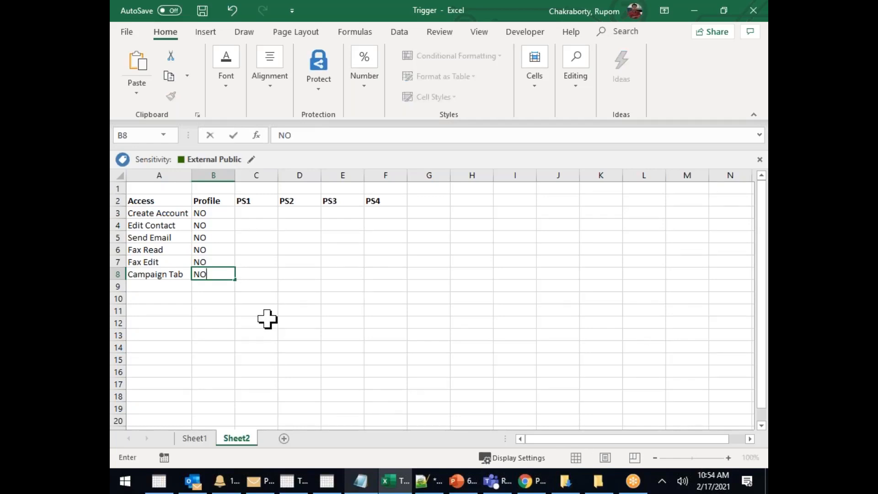
click(267, 320)
Add the Case Create row with Profile value Yes
click(137, 287)
text(Case Cre)
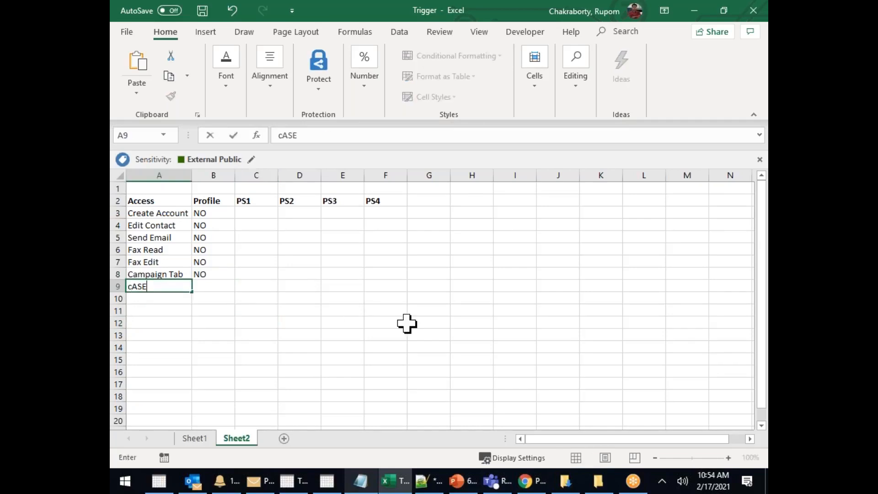
text(ate)
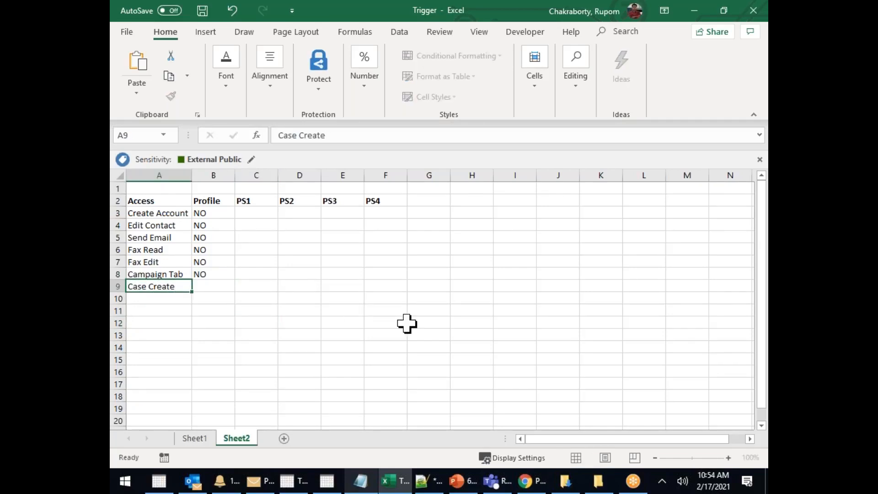
key(Tab)
text(Yes)
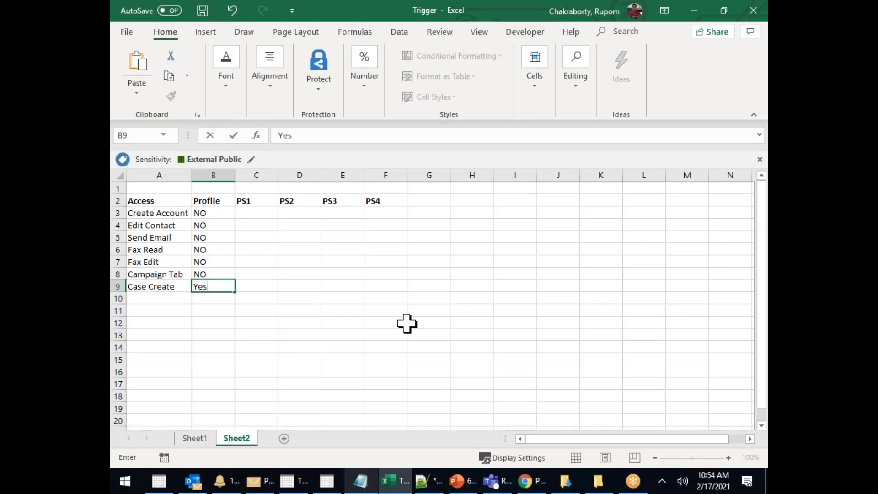
key(Down)
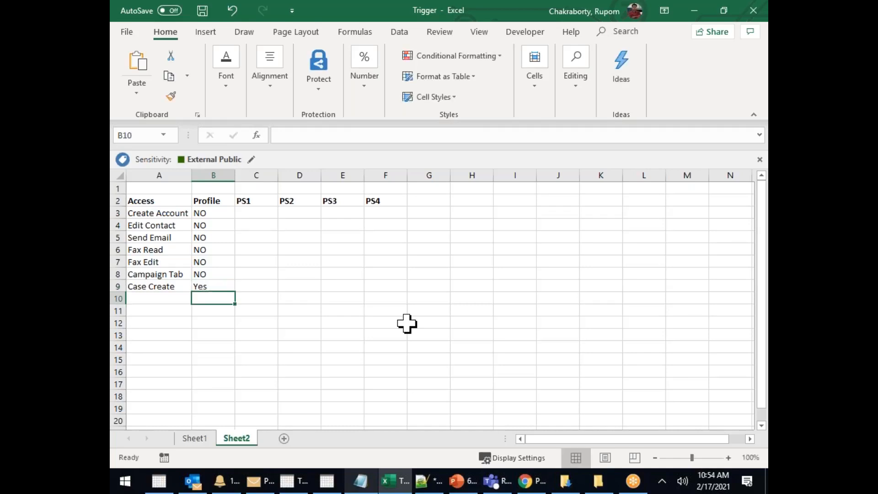
Add the Case Delete row with Profile value Yes, correcting the autocompleted name
key(Left)
text(Crae)
key(BackSpace)
key(BackSpace)
key(BackSpace)
text(st)
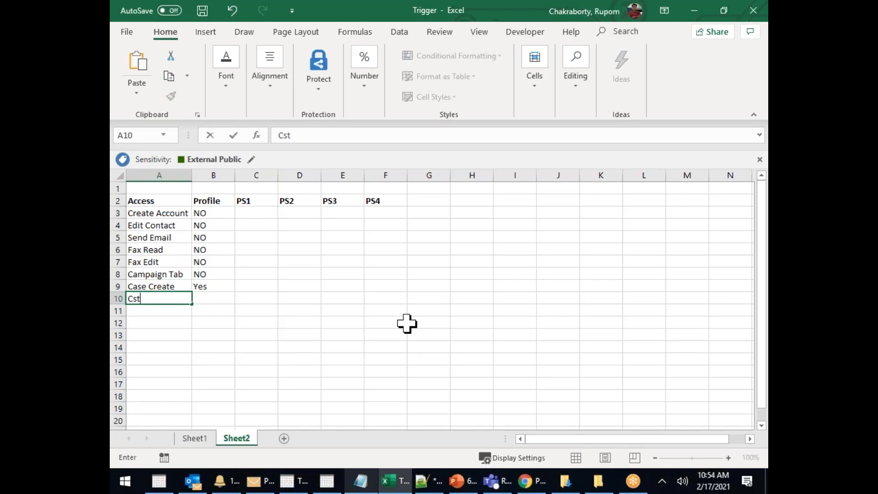
key(BackSpace)
key(BackSpace)
text(ase Create)
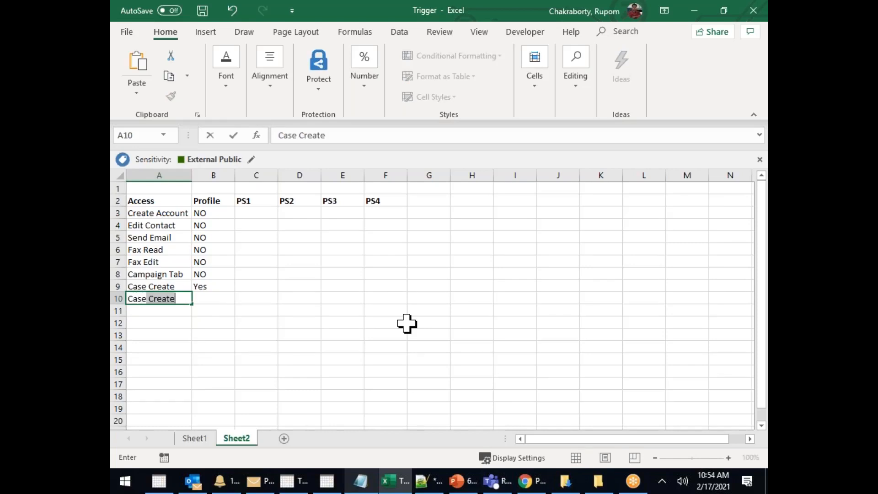
key(Tab)
click(168, 298)
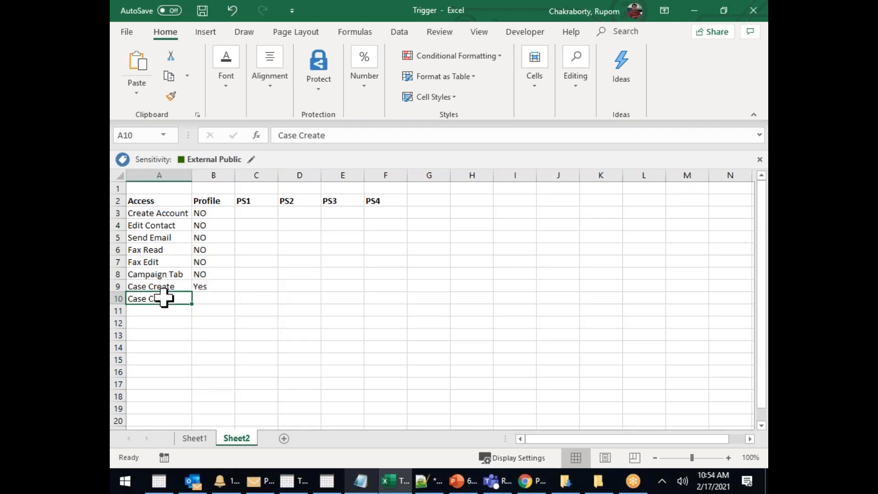
double_click(181, 299)
drag(159, 302, 151, 304)
text(Delete)
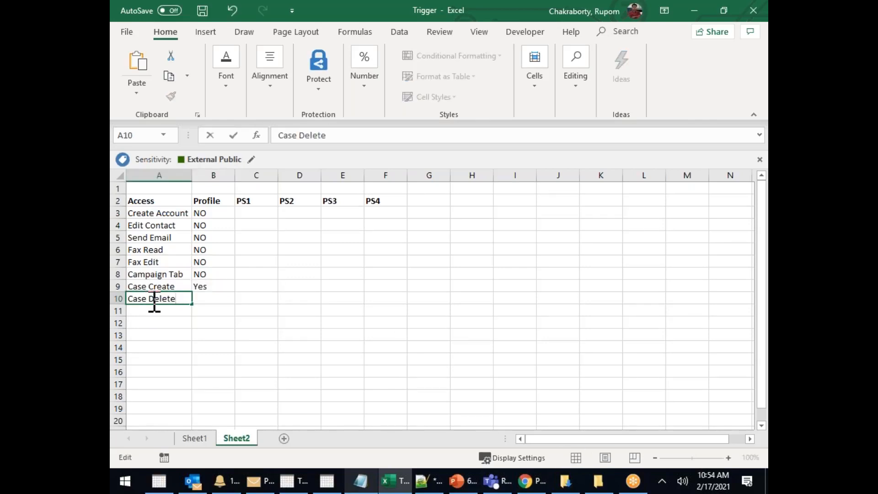
click(257, 310)
click(207, 298)
text(Yes)
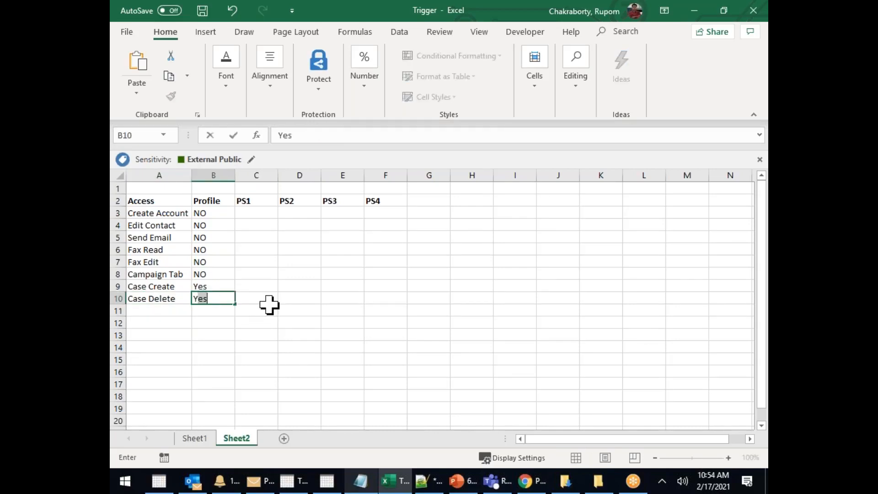
click(176, 328)
drag(177, 327, 179, 386)
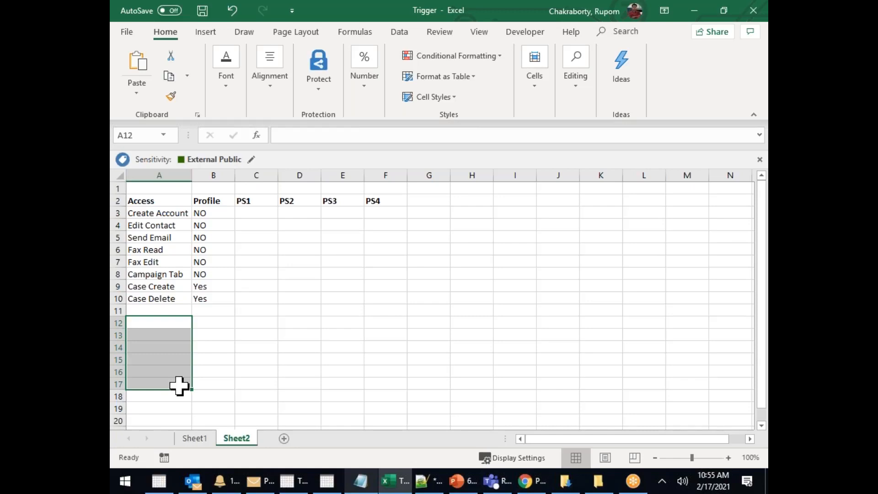
click(332, 285)
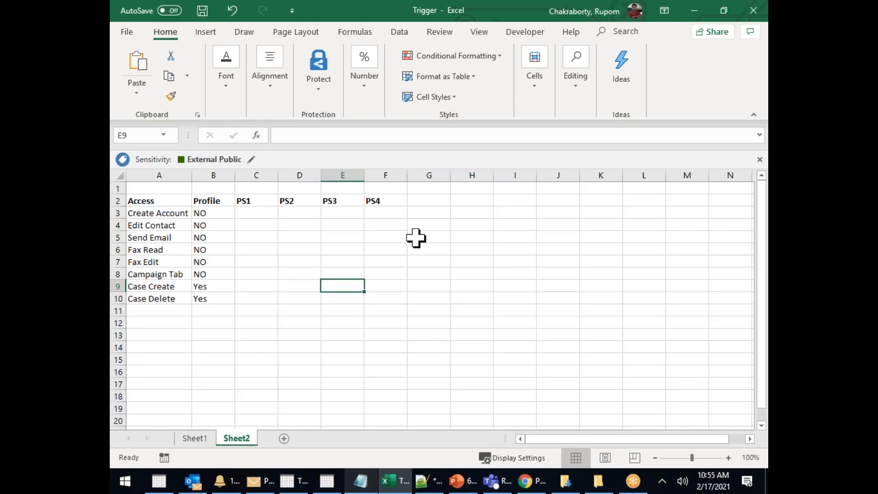
click(210, 214)
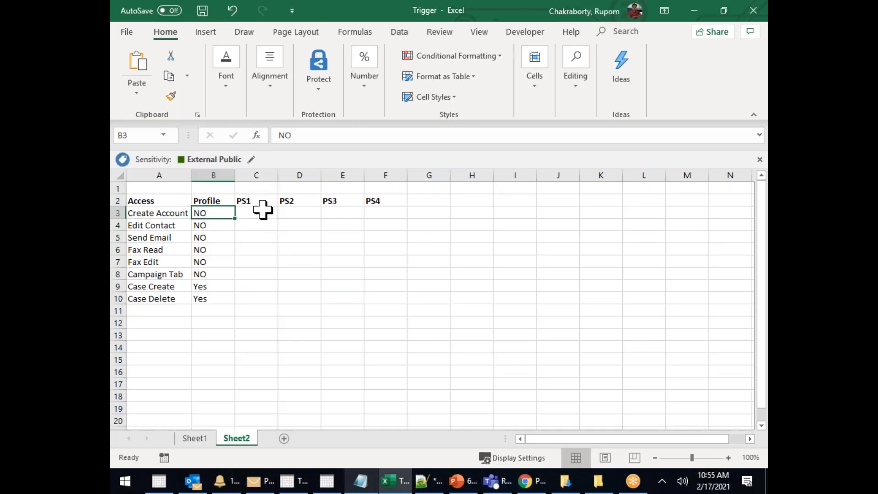
Enter YES under PS1 for Create Account
click(249, 215)
text(yES)
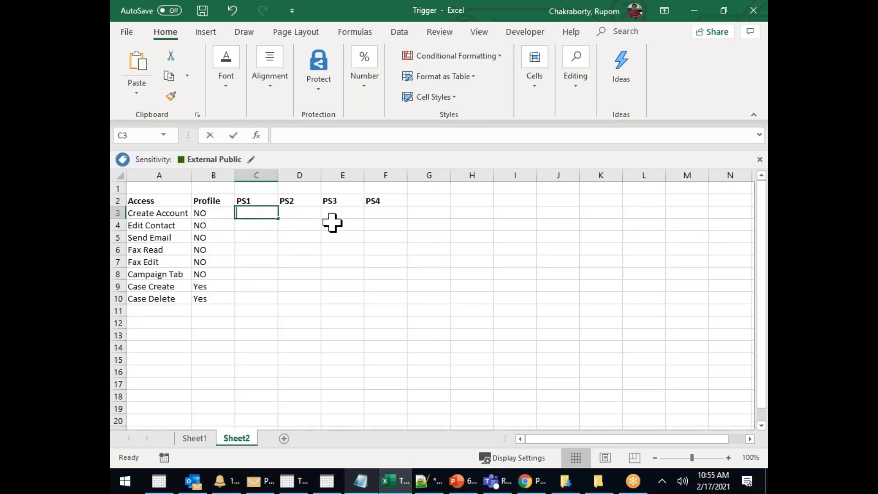
key(BackSpace)
key(BackSpace)
key(BackSpace)
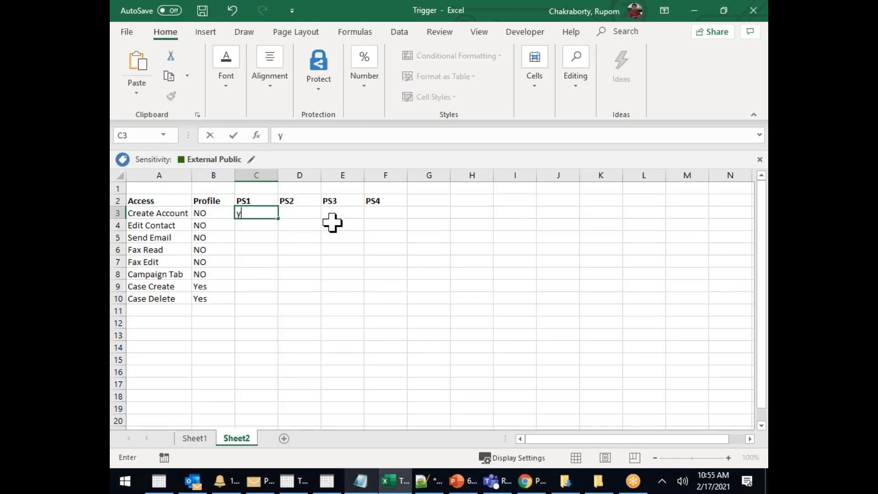
text(YES)
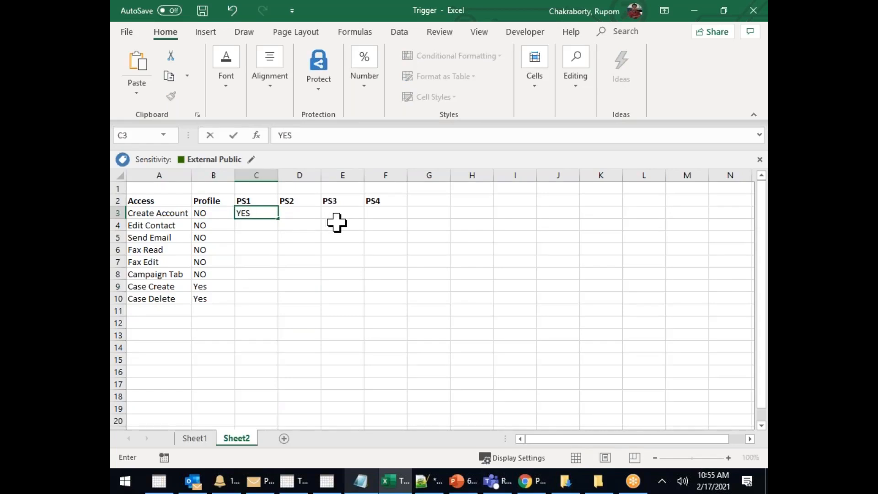
click(347, 250)
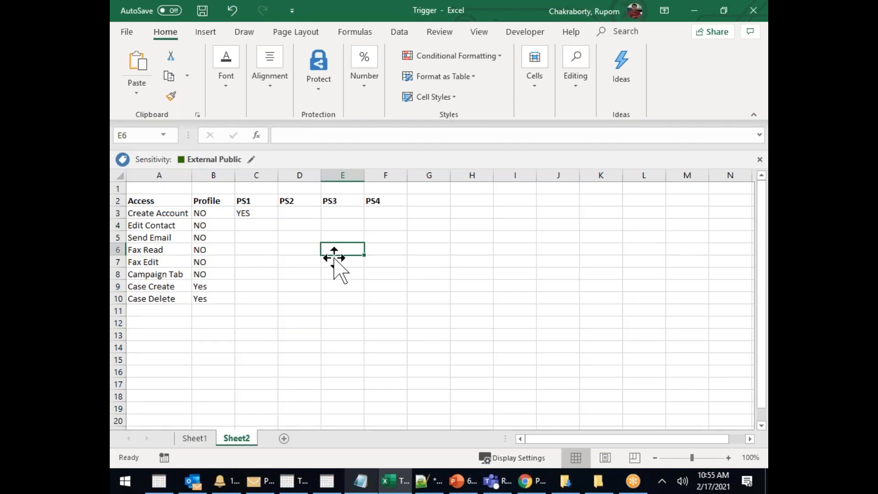
Add a 'Final Access' heading after PS4 and set Create Account's Final Access to YES
click(432, 202)
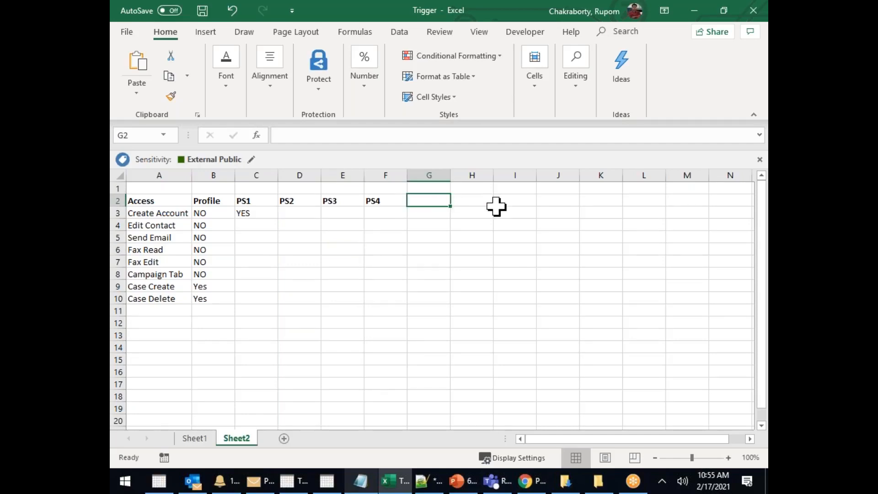
text(final Access)
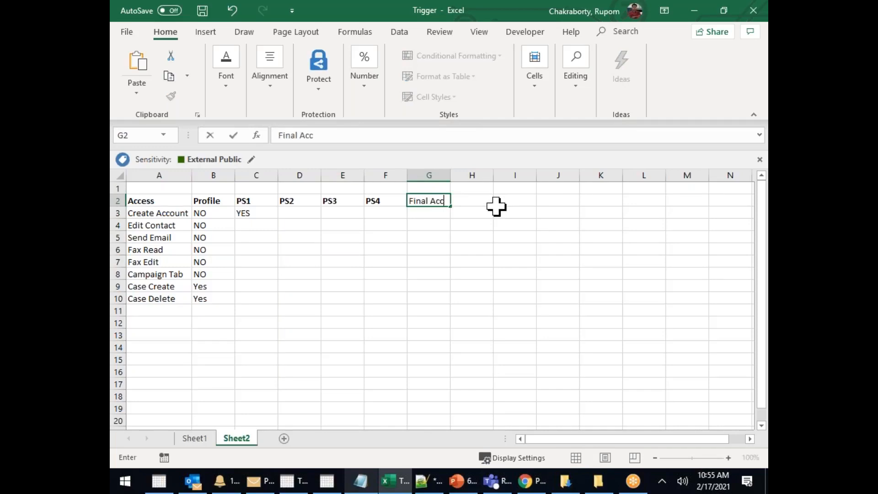
click(445, 259)
click(424, 212)
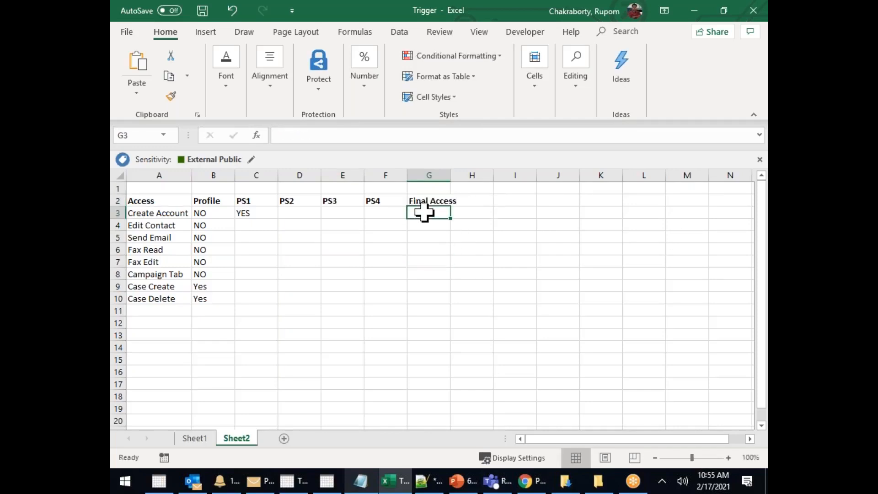
text(YES)
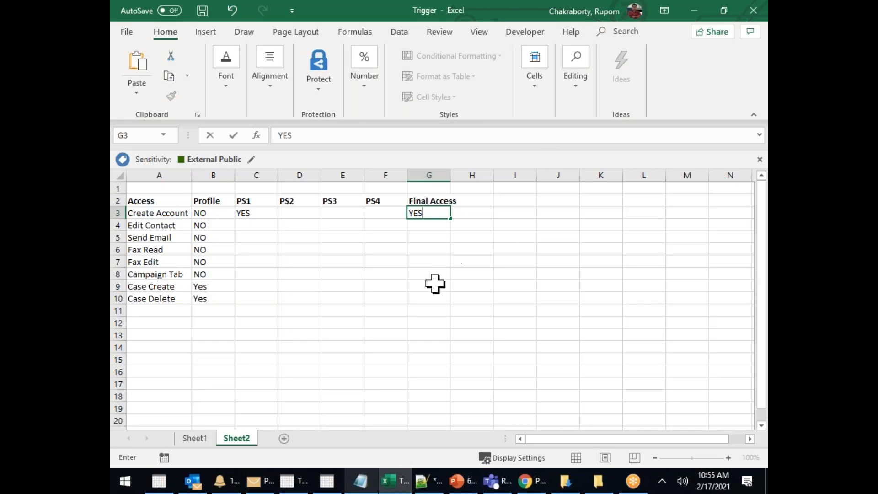
click(426, 293)
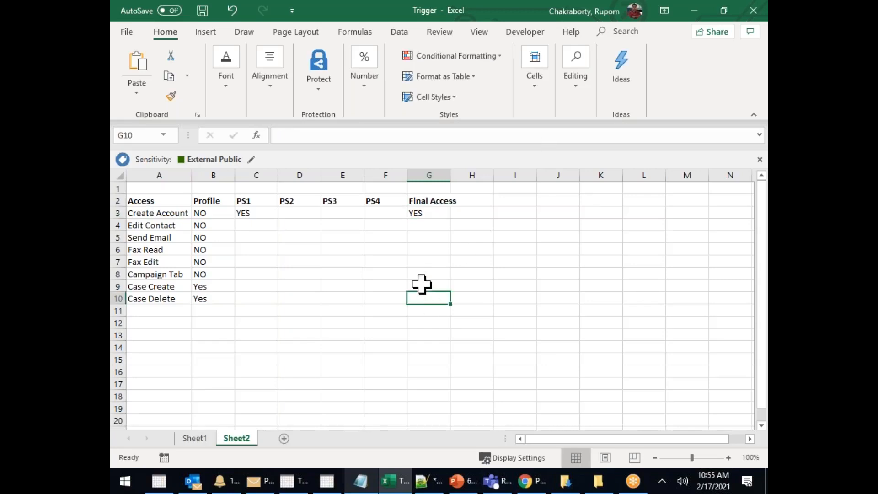
Enter YES under PS2 for Fax Read and Fax Edit
drag(253, 197, 254, 302)
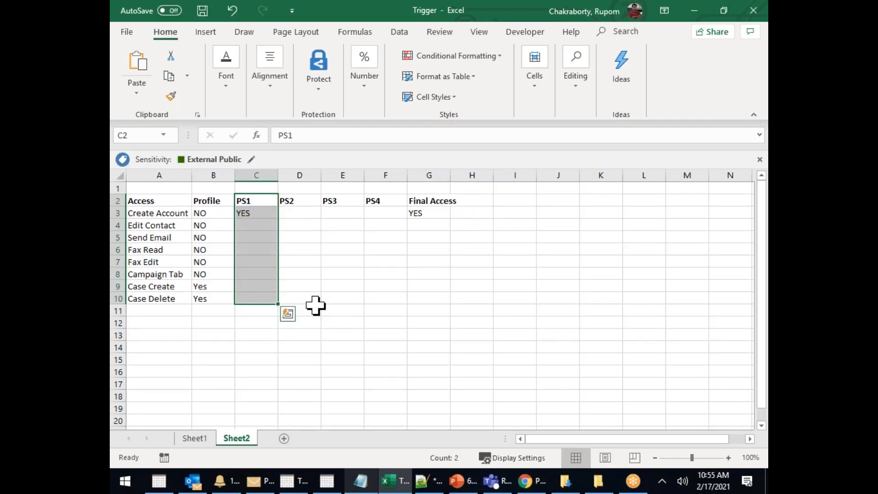
click(302, 255)
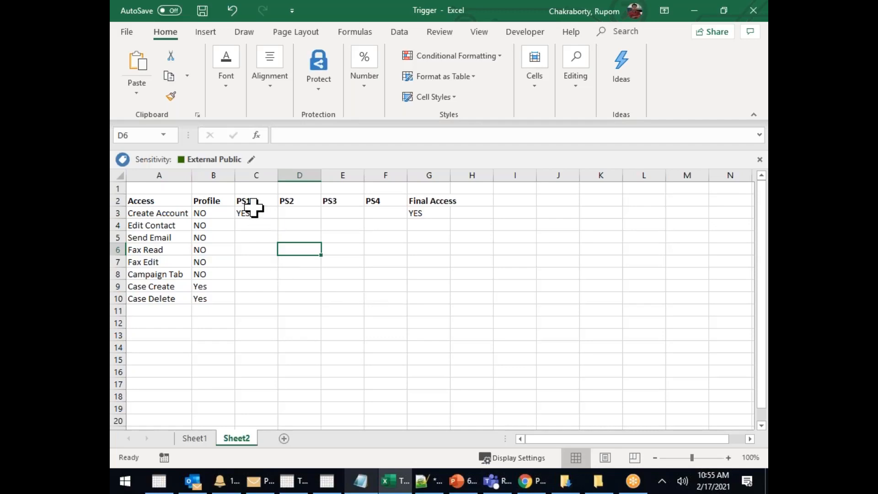
click(255, 175)
click(255, 201)
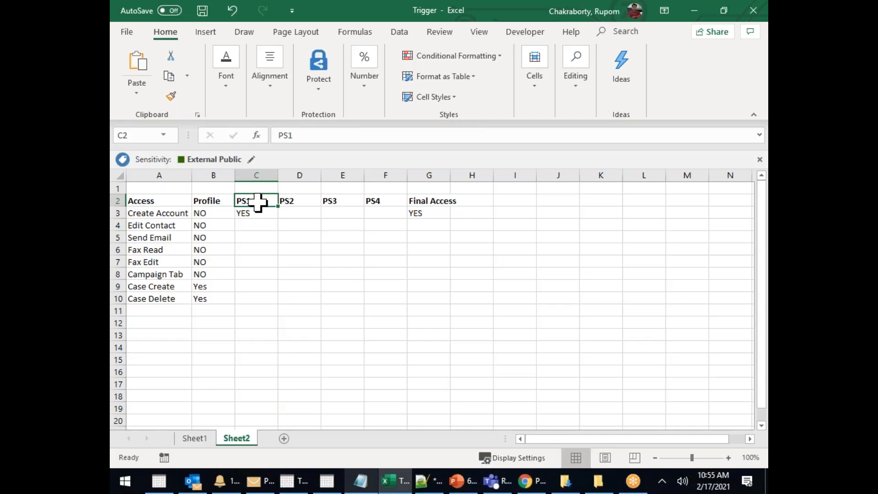
click(253, 218)
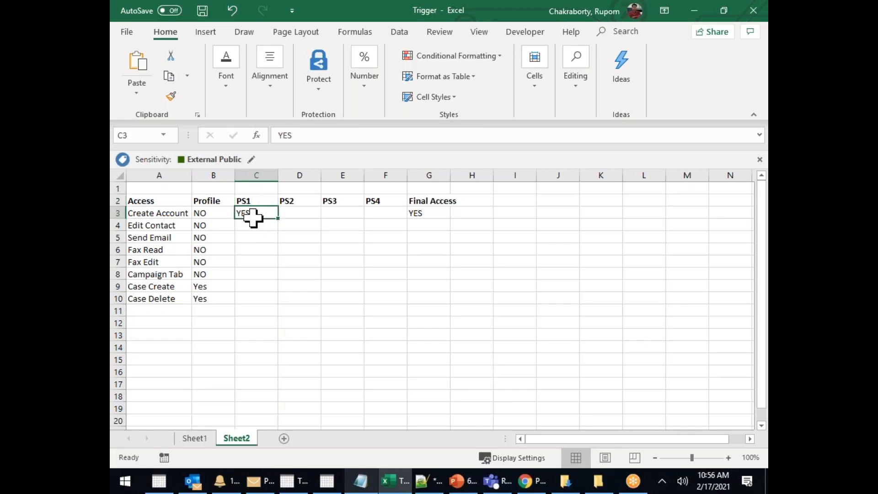
click(252, 261)
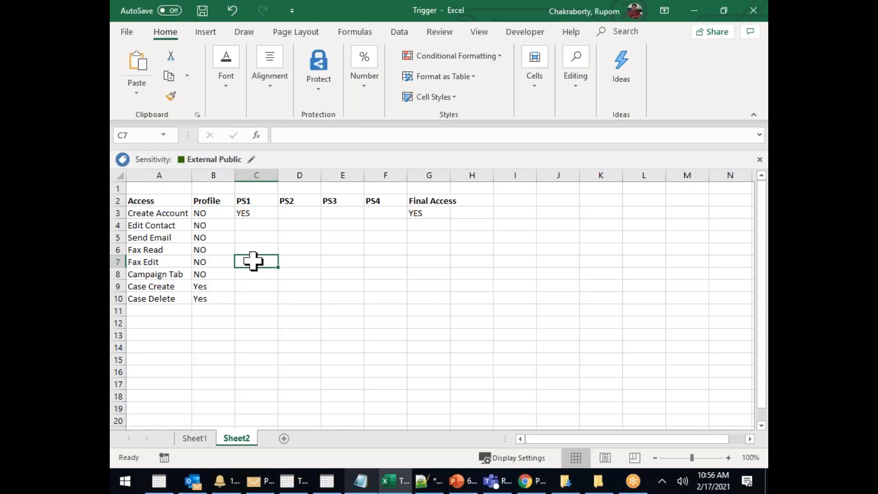
click(295, 248)
text(YES)
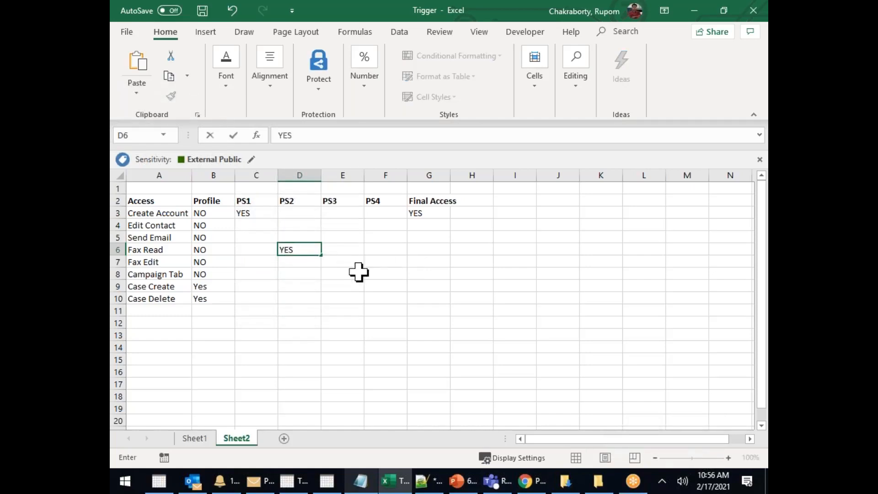
click(304, 261)
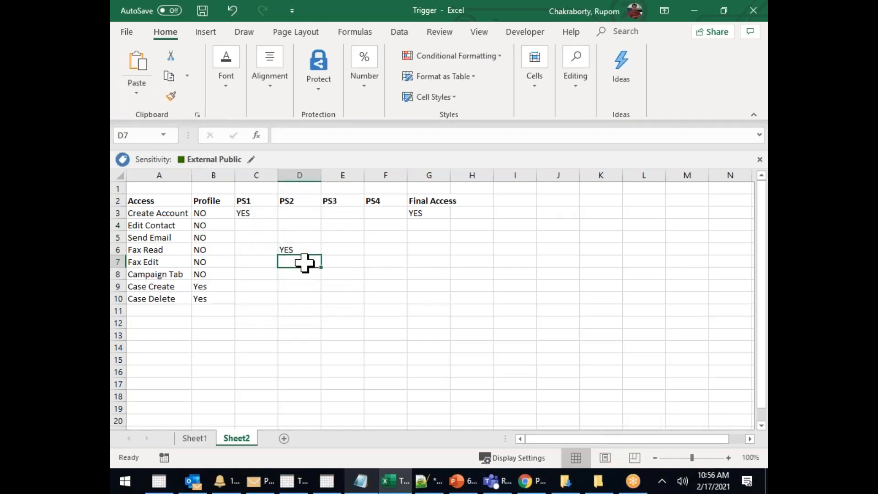
text(YES)
click(359, 298)
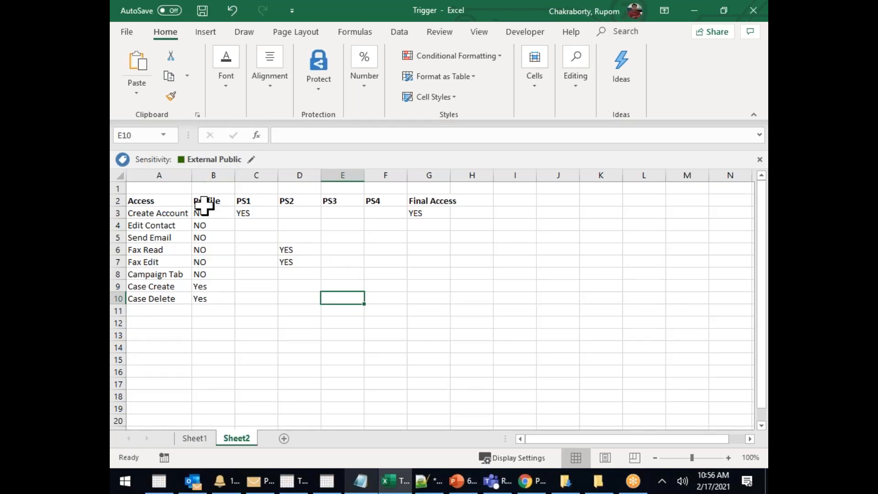
Label the cell above Profile 'Supervisor 123' and autofit column B to fit it
click(204, 188)
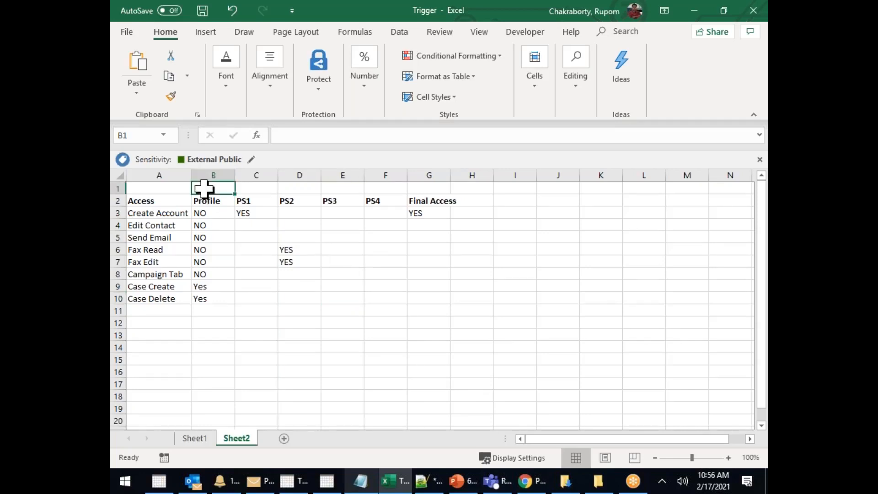
text(sUP)
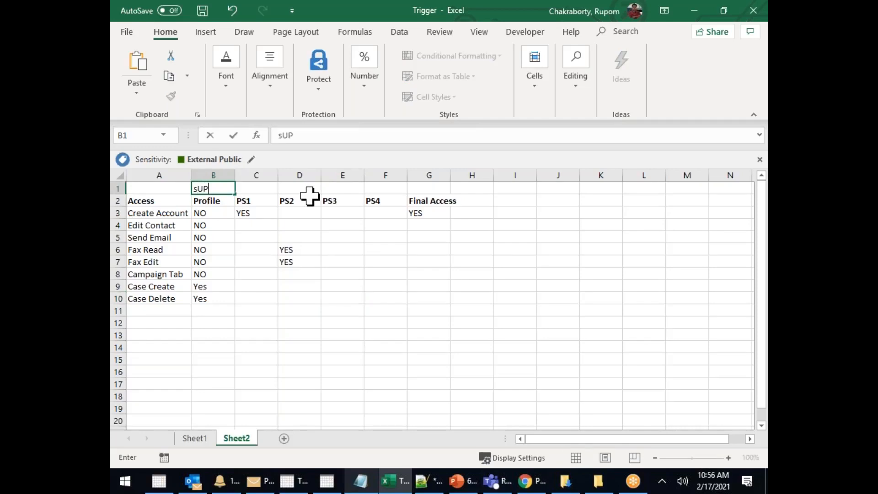
text(ERVISOR 123)
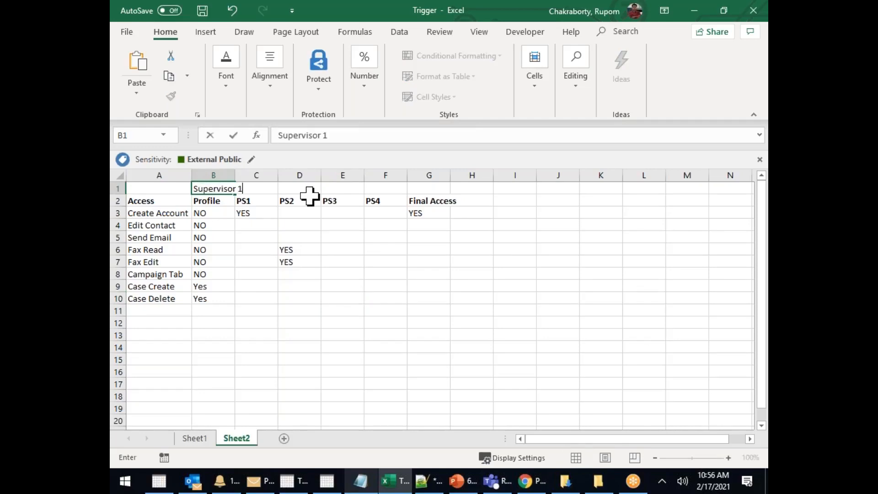
click(316, 273)
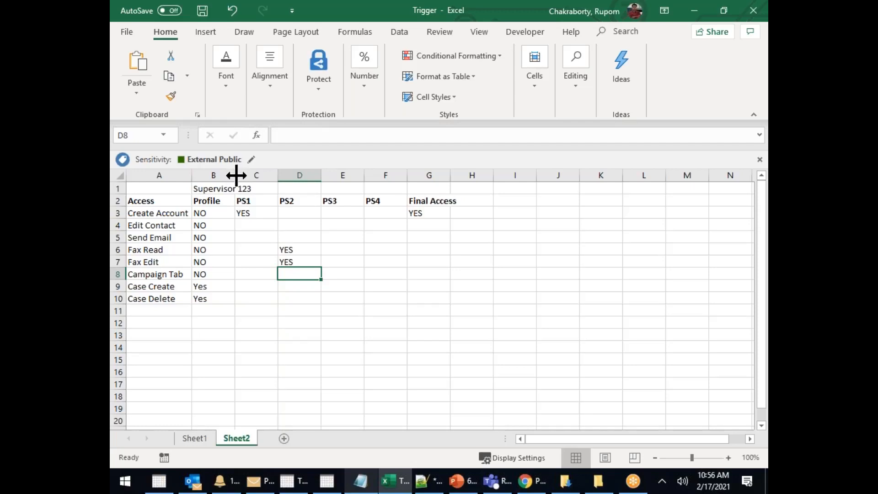
double_click(234, 175)
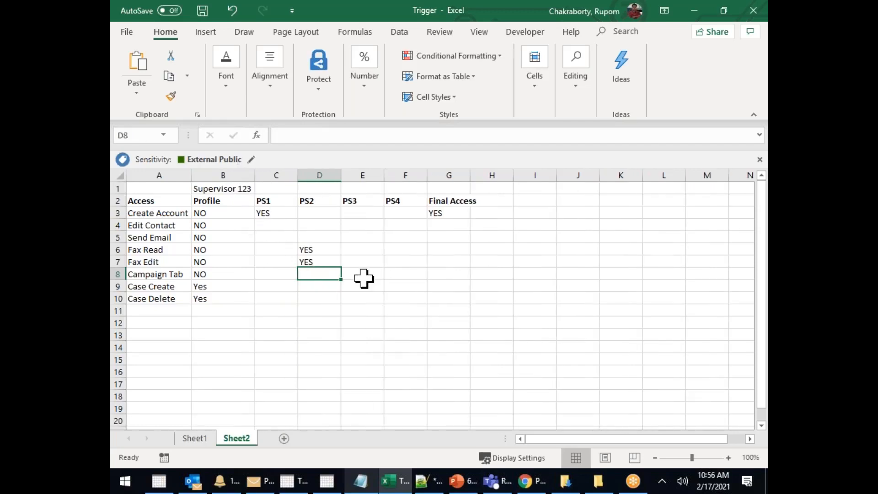
Start editing the Final Access cell for Edit Contact
click(283, 201)
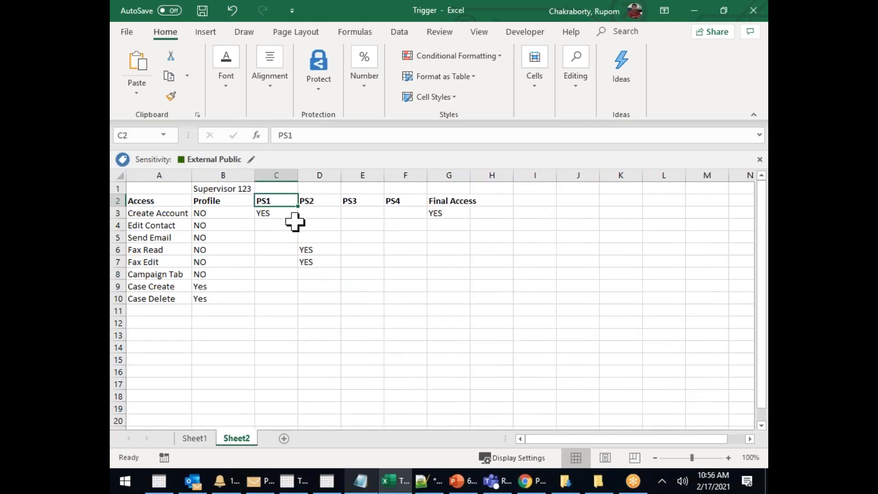
click(318, 202)
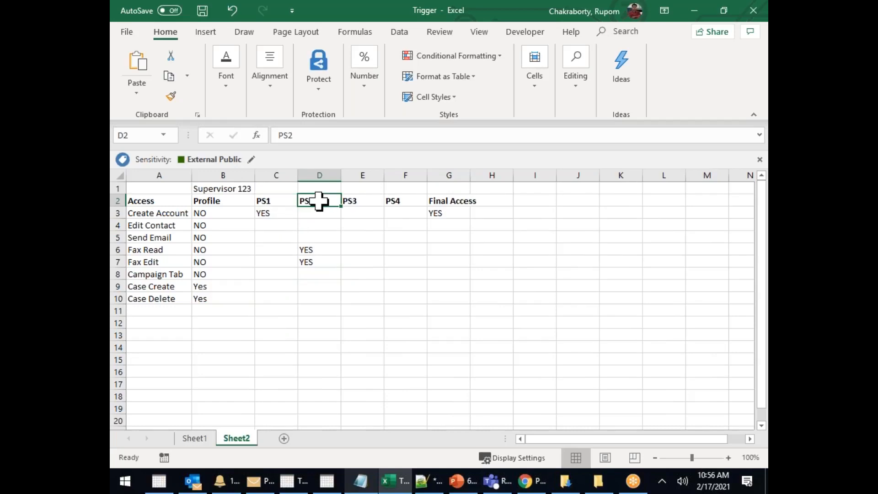
click(441, 227)
key(F2)
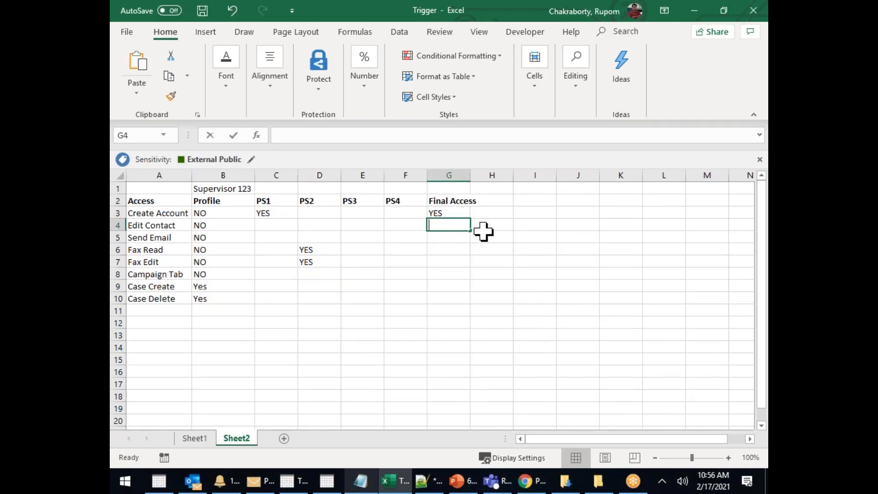
Set Final Access to NO for Edit Contact and fill it down to Send Email
text(No)
key(BackSpace)
text(O)
click(490, 259)
click(455, 226)
drag(470, 232, 471, 242)
Set Final Access to YES for Fax Read and copy it to Fax Edit
click(451, 250)
text(YES)
key(BackSpace)
key(BackSpace)
text(WA)
key(BackSpace)
key(BackSpace)
key(BackSpace)
text(ES)
key(BackSpace)
key(BackSpace)
text(yes)
key(BackSpace)
key(BackSpace)
key(BackSpace)
text(YES)
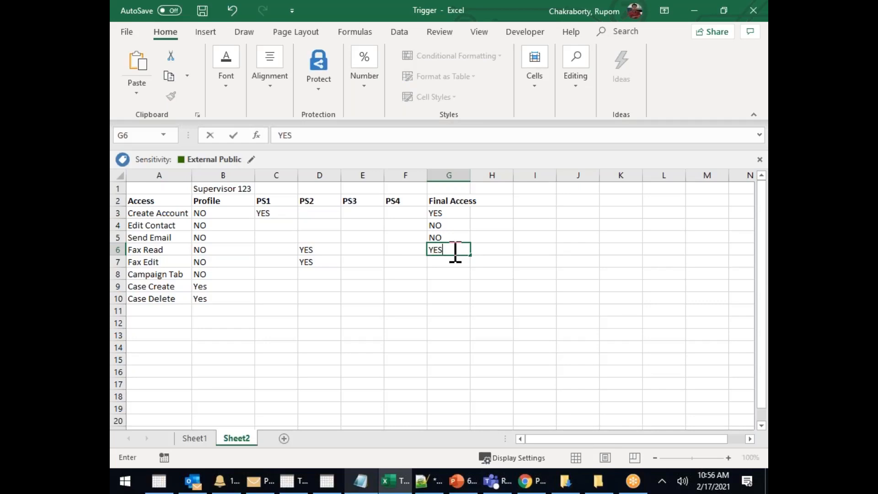
click(425, 274)
click(446, 251)
key(ctrl+c)
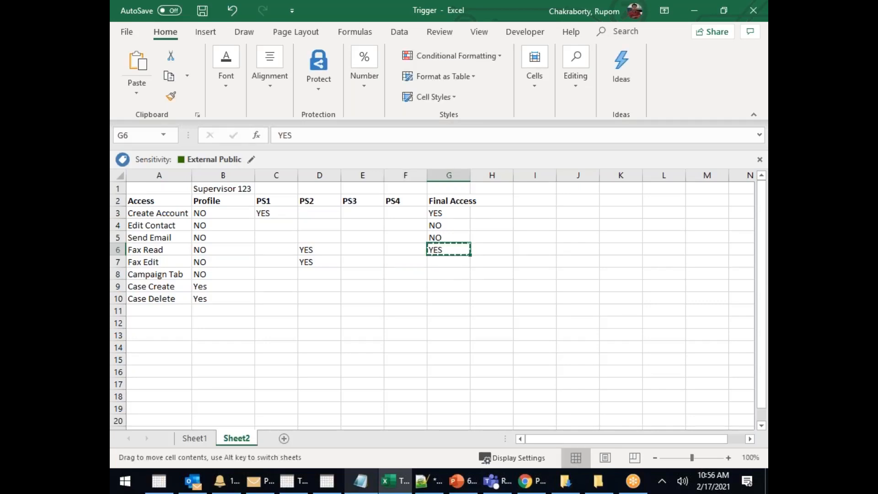
click(446, 262)
key(ctrl+v)
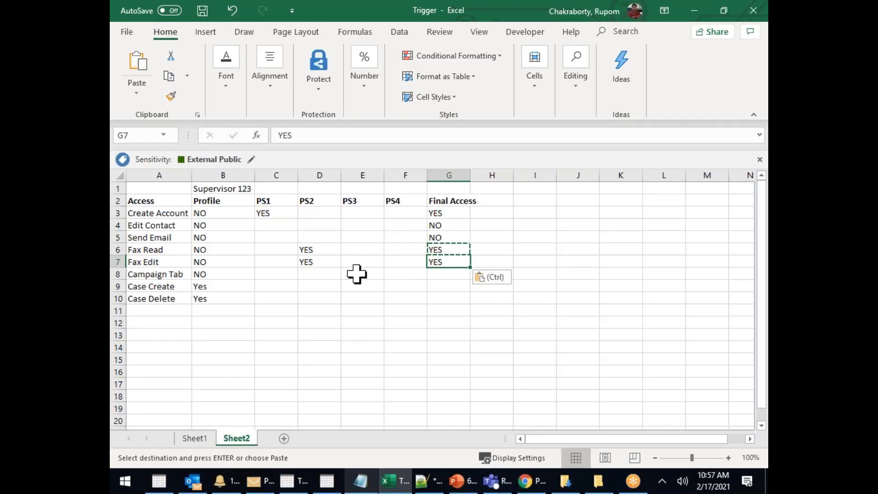
Enter YES under PS3 for Campaign Tab, Fax Read and Fax Edit
click(359, 274)
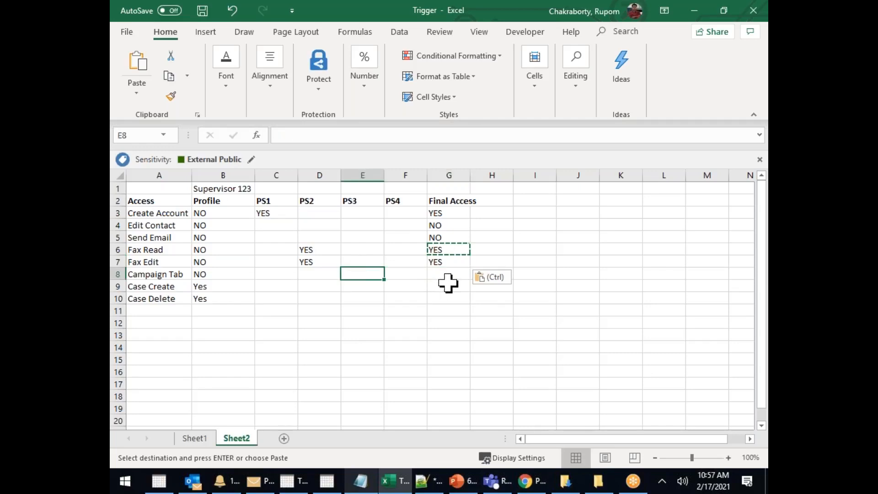
text(YES)
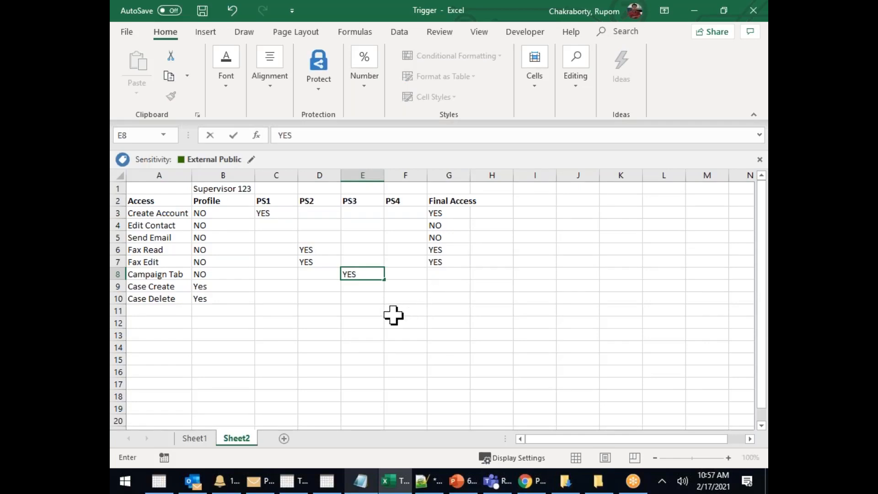
click(364, 250)
text(YES)
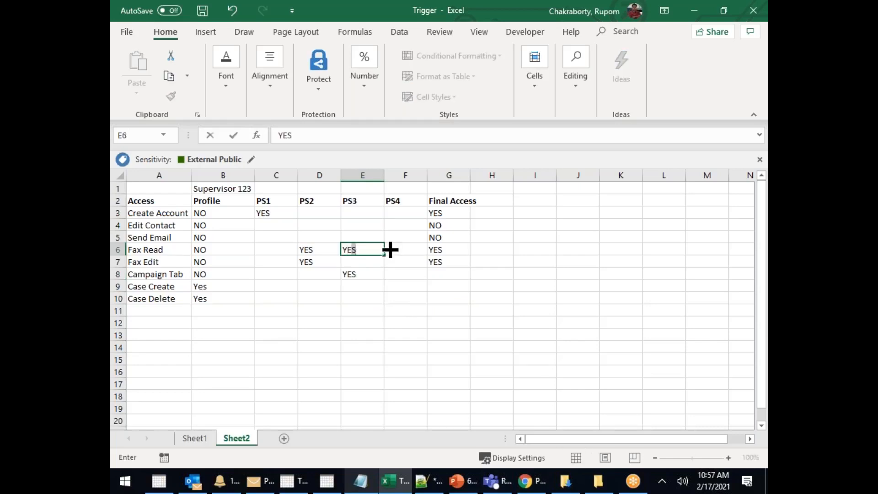
key(Return)
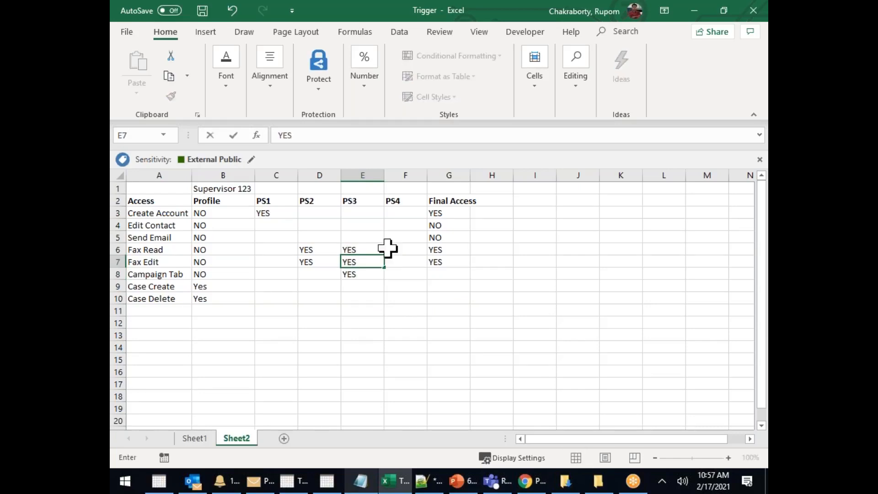
click(443, 320)
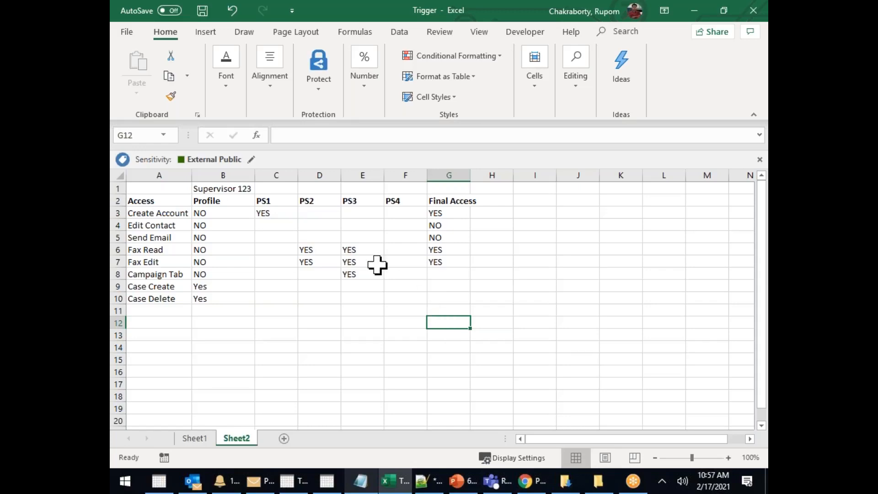
Set Final Access to YES for Campaign Tab
click(359, 203)
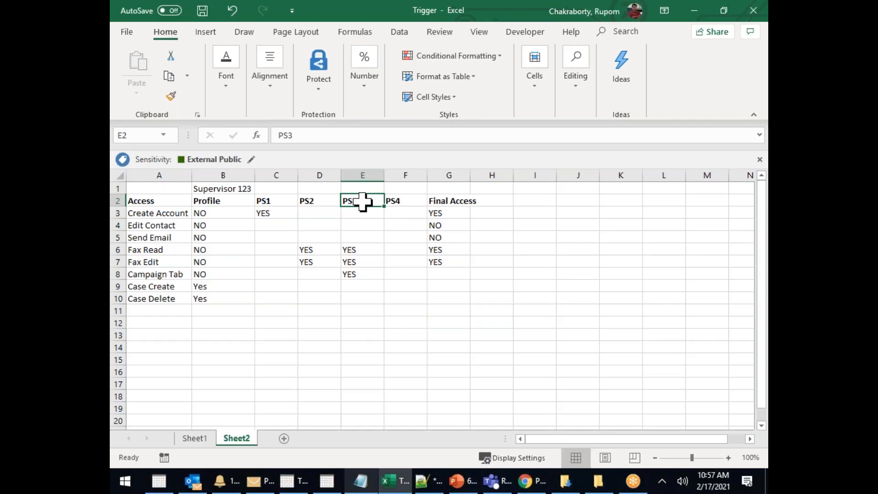
click(274, 203)
click(309, 203)
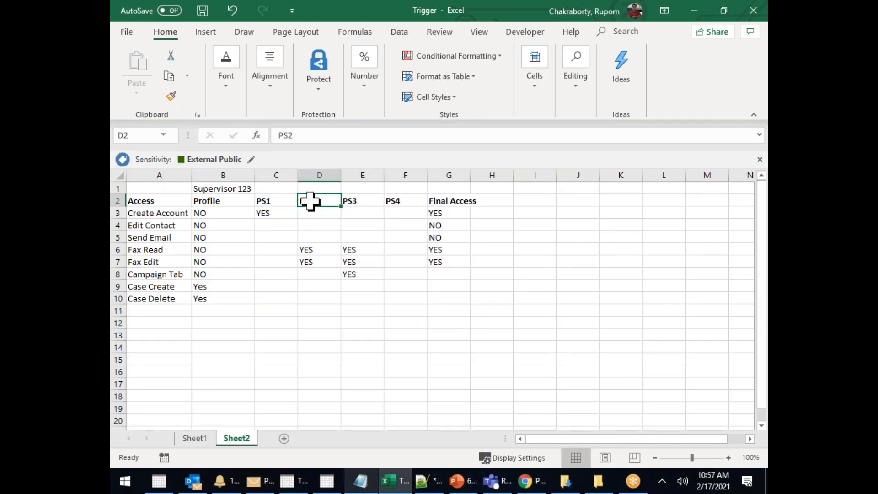
click(357, 202)
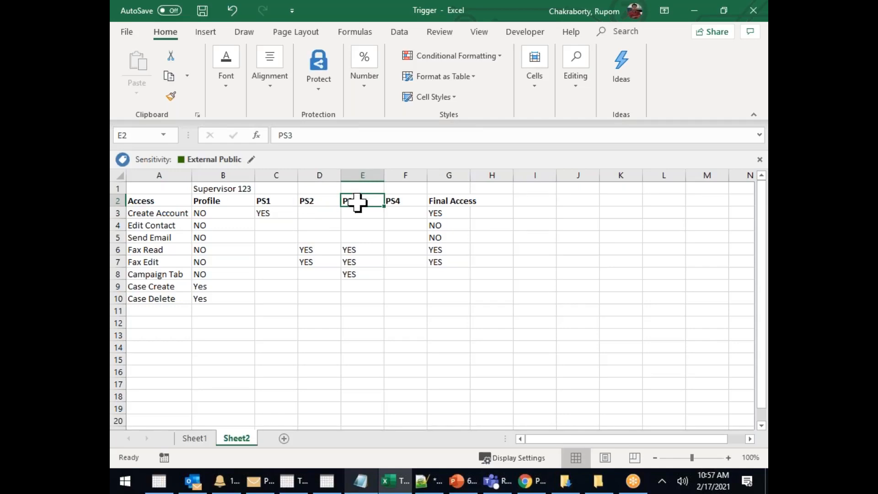
click(447, 275)
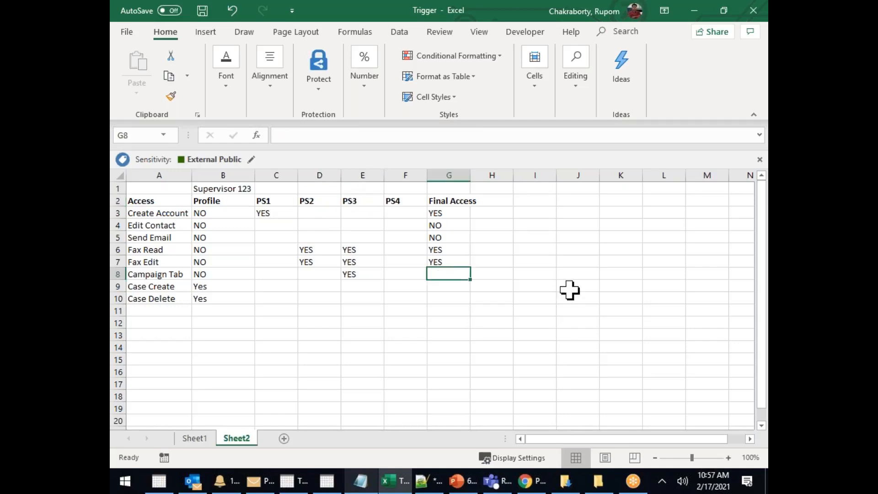
text(YES)
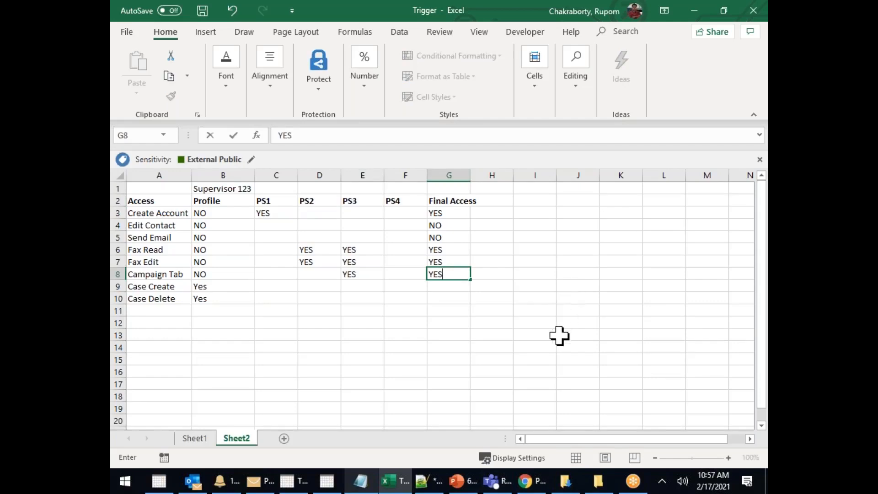
click(513, 363)
Review the filled values by selecting Fax Edit's cells, the value area and Final Access column
click(199, 259)
click(315, 265)
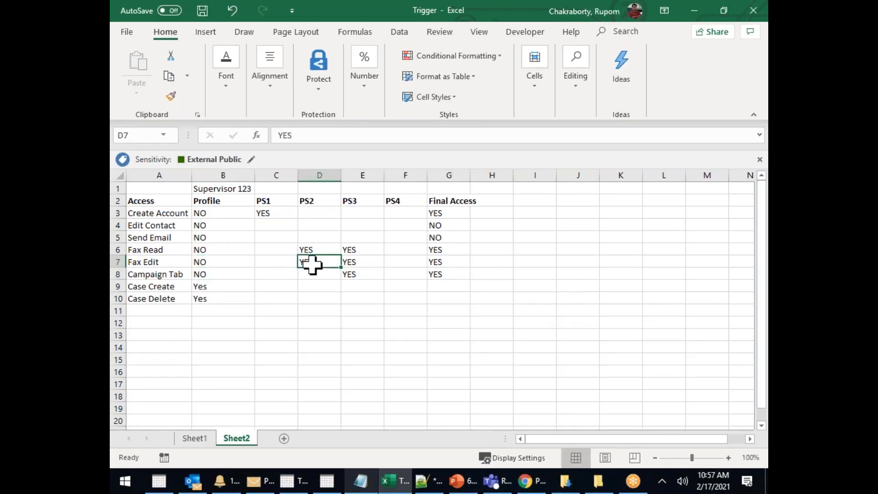
click(437, 263)
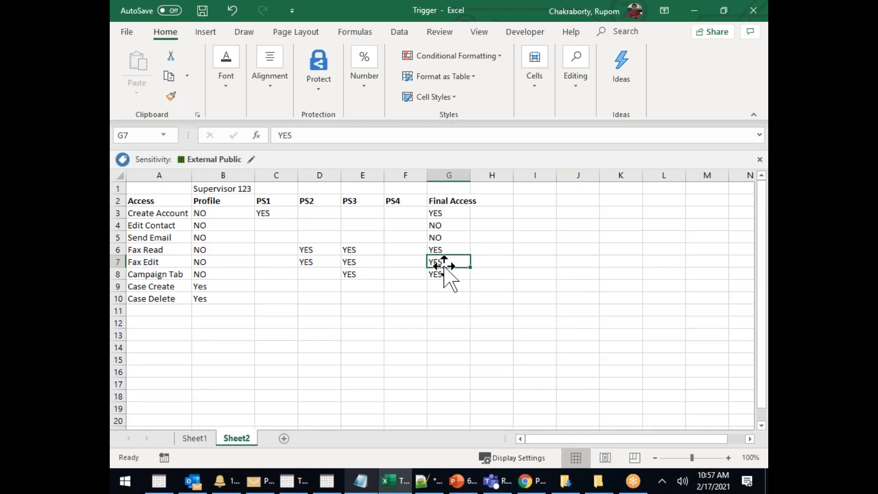
drag(207, 213, 452, 298)
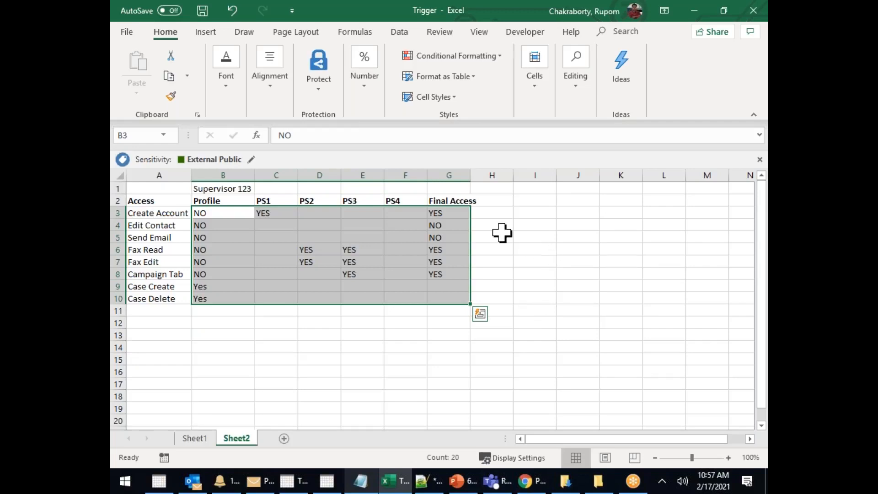
drag(447, 213, 449, 280)
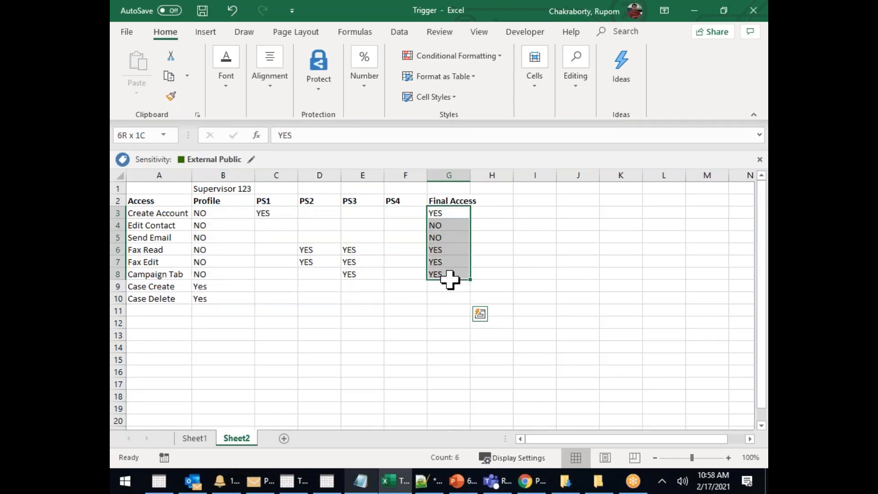
click(406, 213)
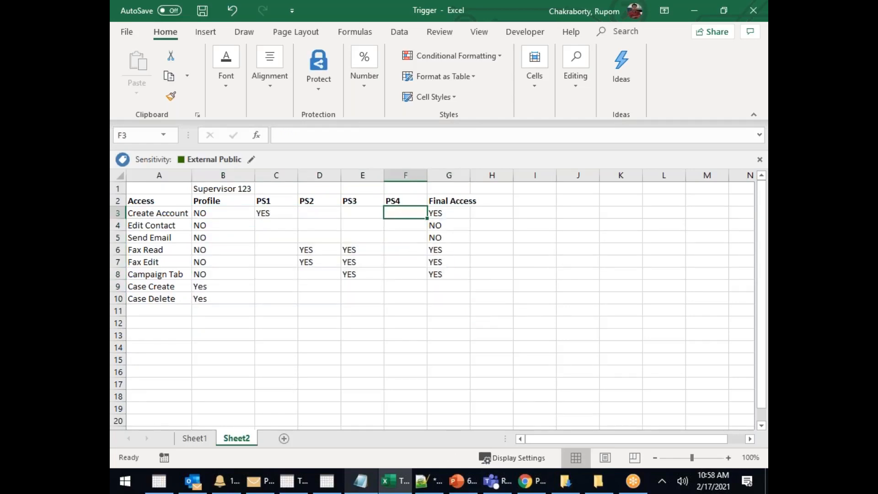
Enter YES under PS4 for Case Create, Case Delete and Edit Contact
click(406, 285)
text(YES)
key(Return)
text(YES)
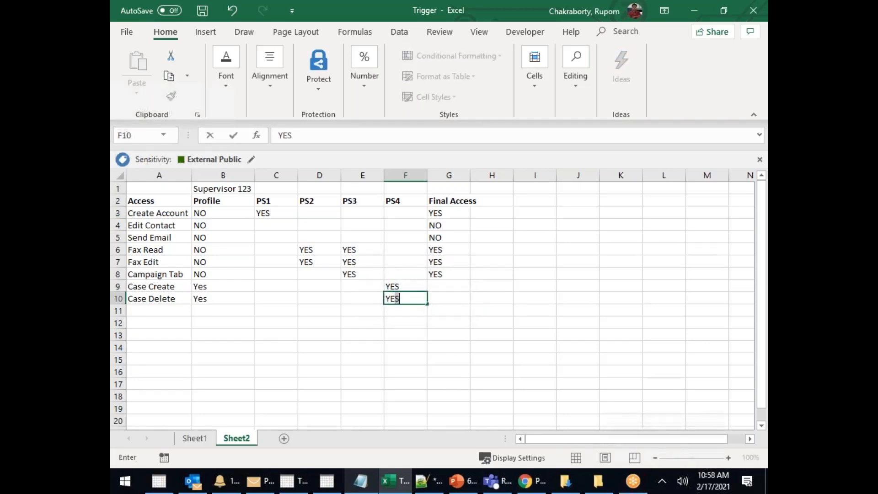
click(398, 224)
text(YES)
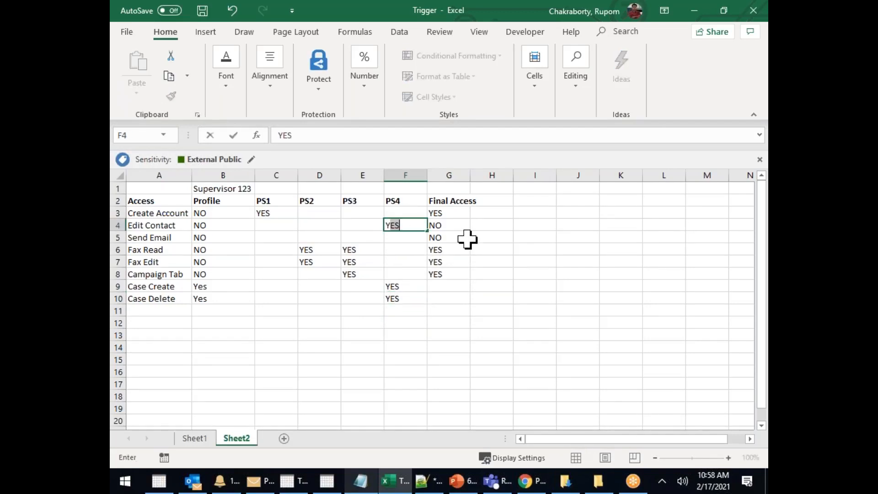
click(446, 251)
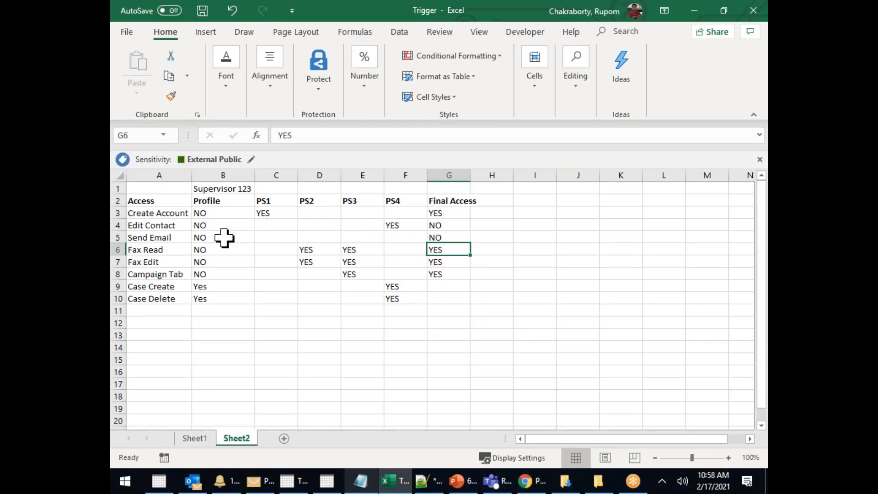
Mark Final Access YES for Case Create and Case Delete
drag(186, 288, 400, 302)
click(460, 289)
text(YES)
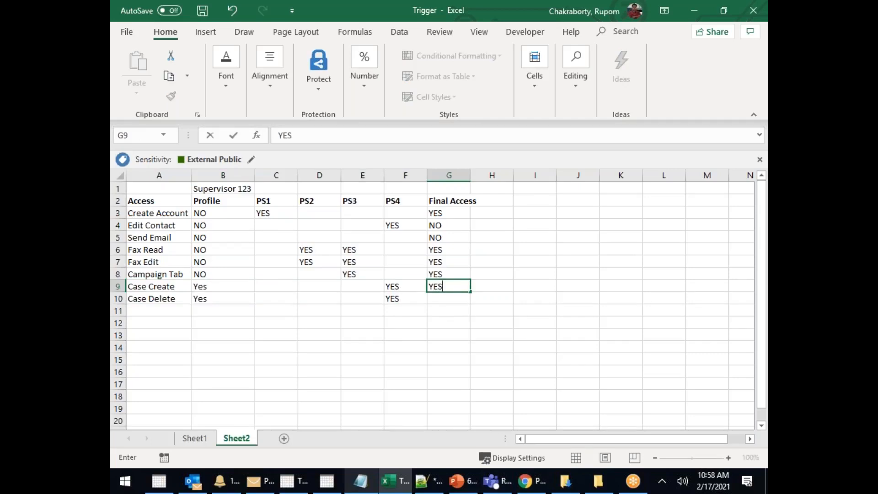
key(Return)
text(YES)
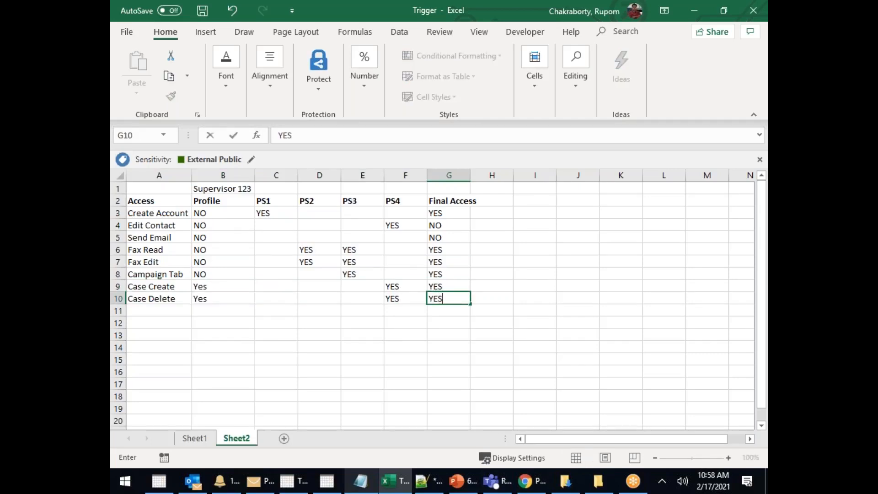
Change Edit Contact's Final Access from NO to YES
drag(206, 224, 470, 225)
click(446, 226)
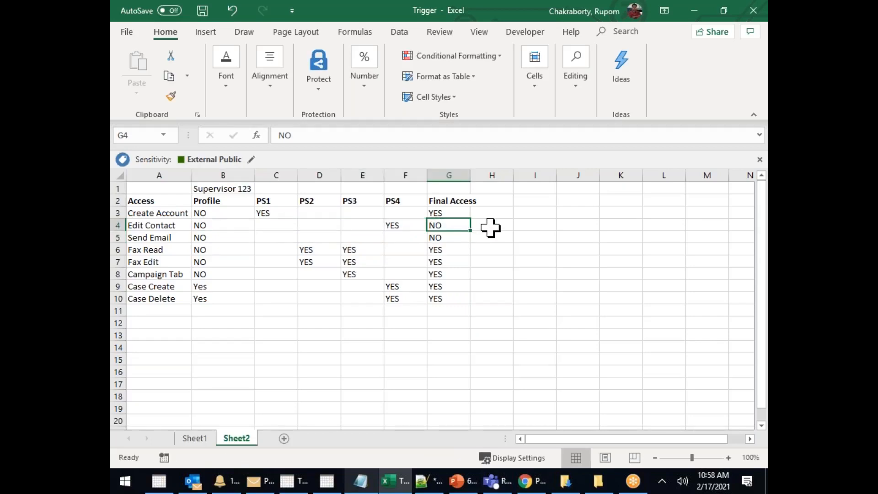
text(YES)
click(533, 251)
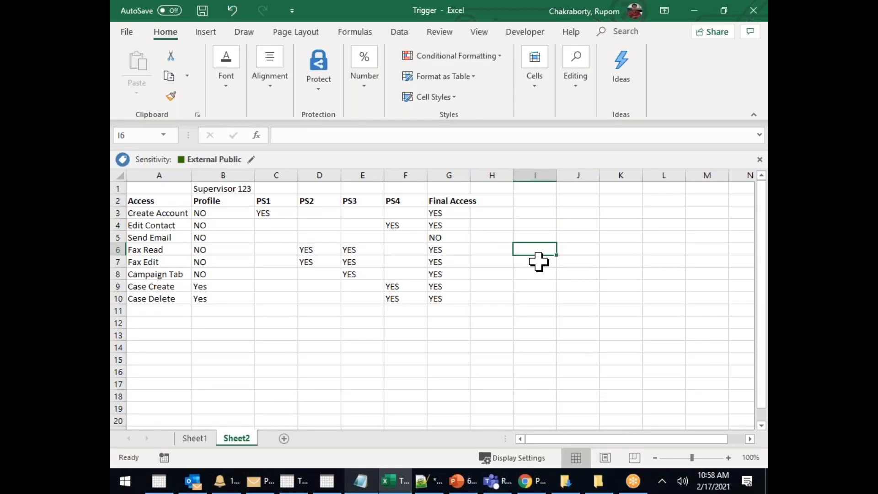
drag(261, 201, 404, 201)
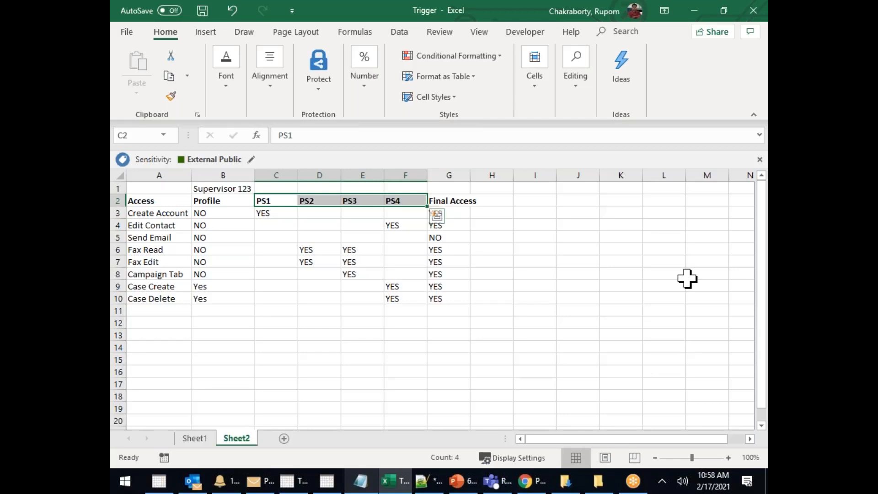
Merge the two cells above PS3 and PS4 and label them PS34
click(618, 311)
drag(352, 201, 418, 202)
drag(364, 187, 417, 186)
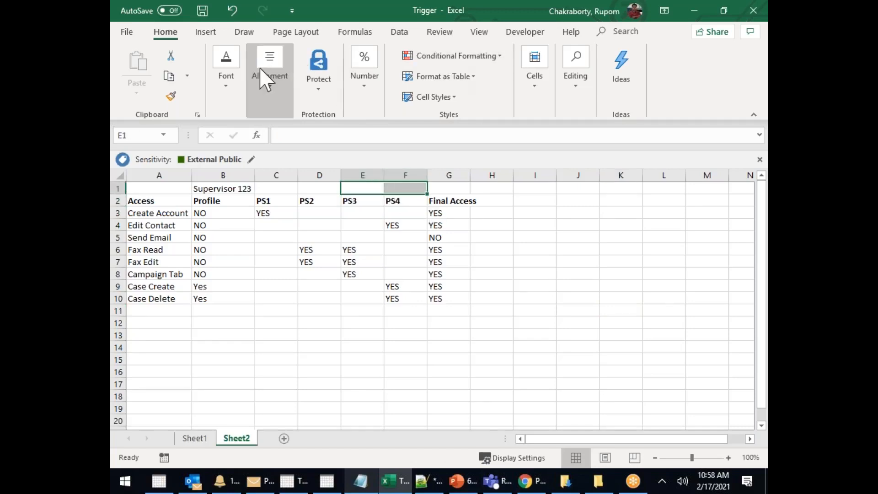
click(268, 91)
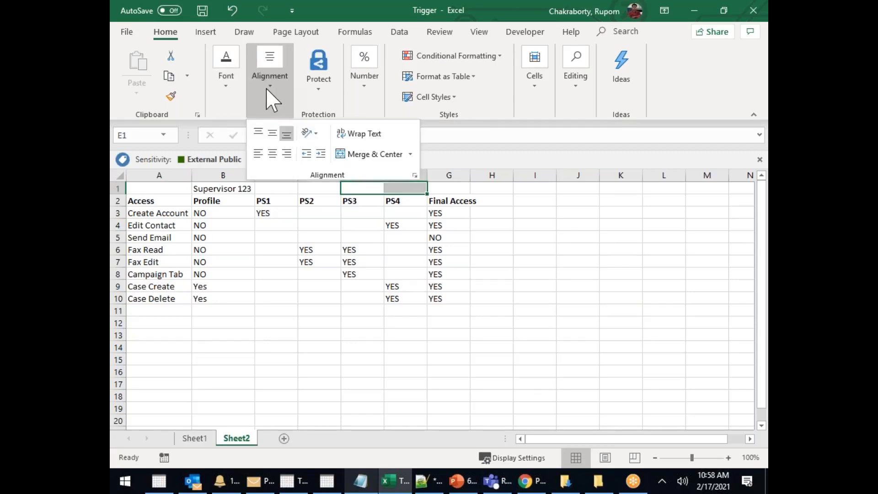
click(358, 155)
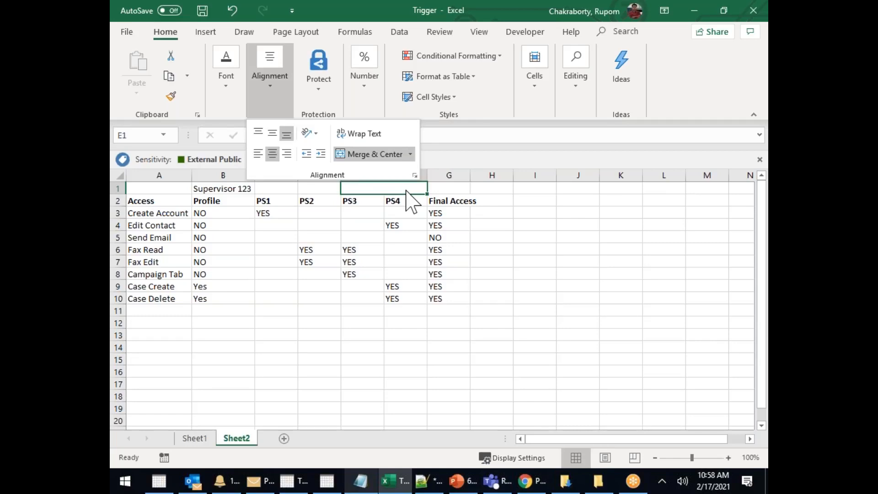
click(386, 209)
text(PS34)
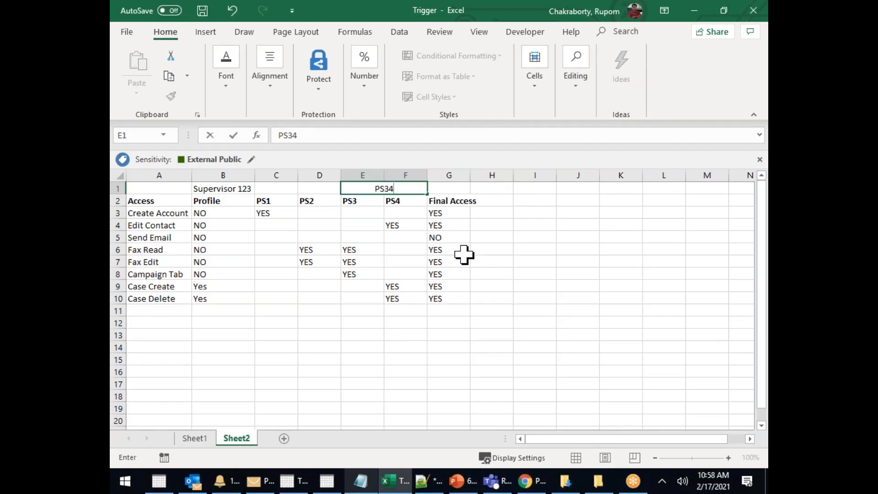
click(463, 253)
Give the merged PS34 header a green fill
click(366, 213)
click(366, 201)
click(398, 199)
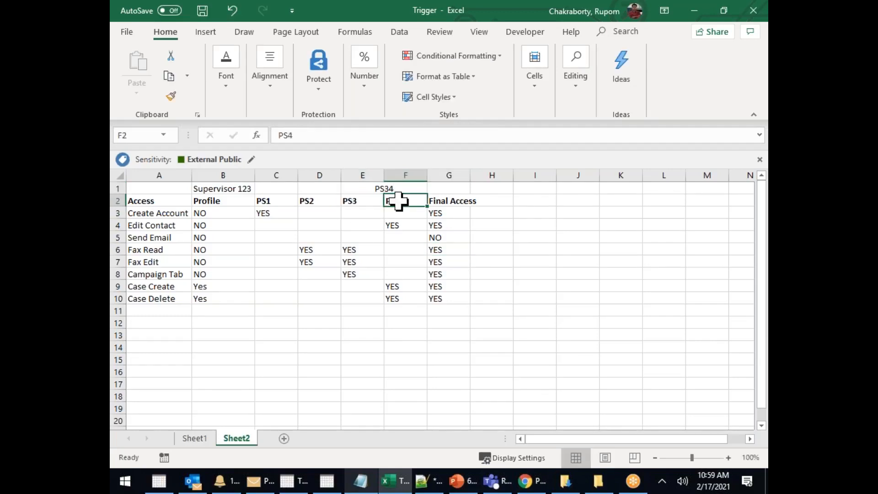
click(382, 187)
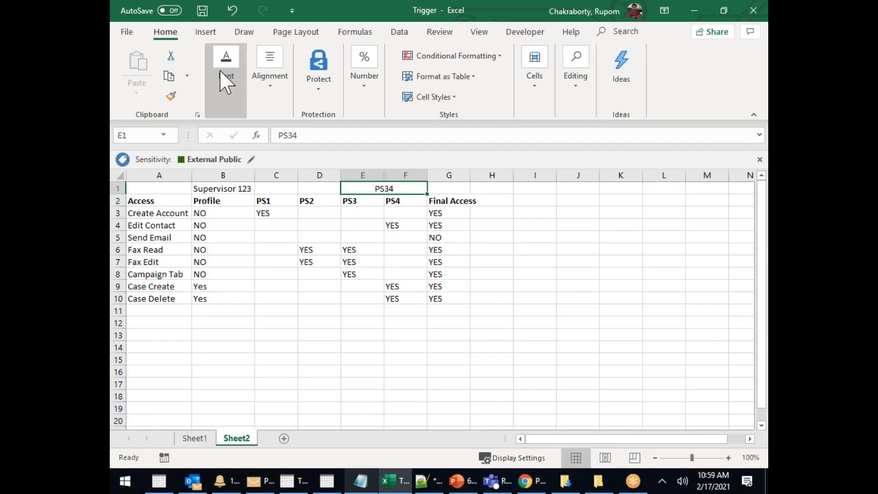
click(229, 91)
click(301, 153)
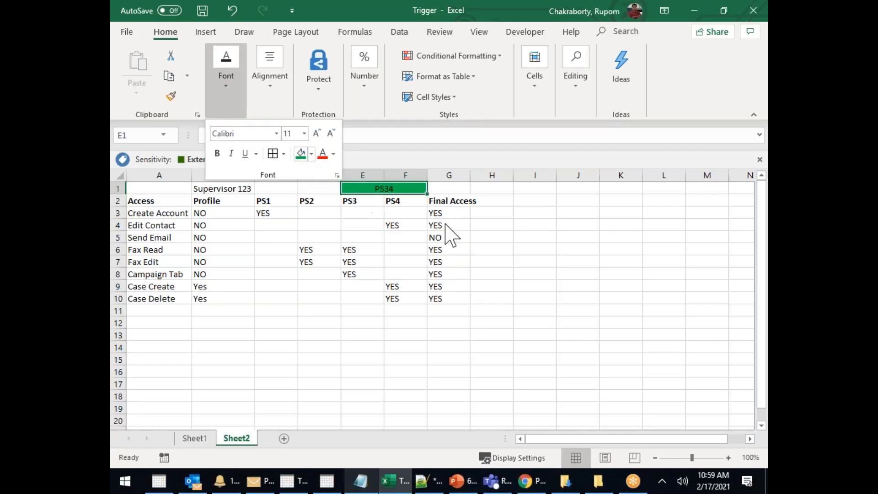
click(356, 203)
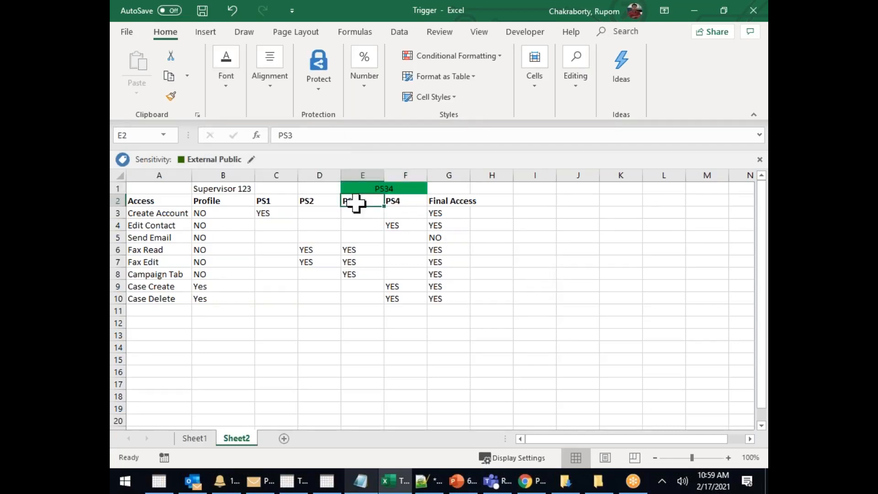
click(398, 202)
Center the table from Profile through Final Access and autofit column G
drag(211, 202, 446, 302)
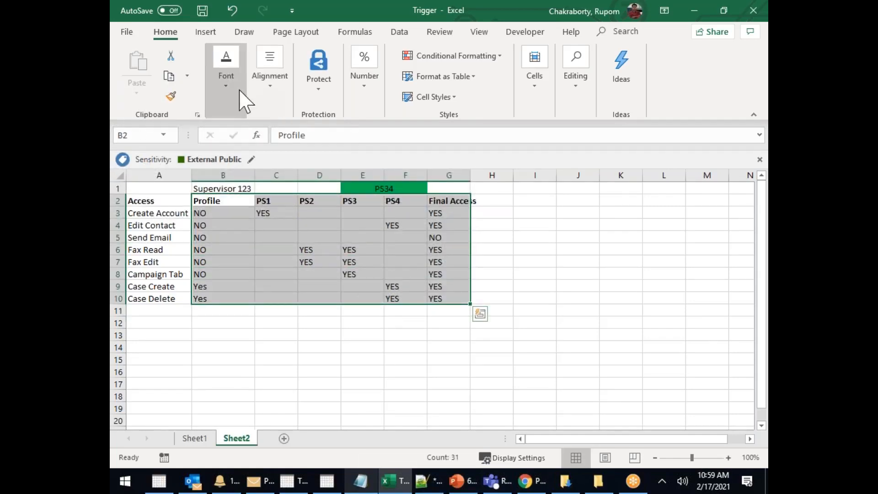
click(276, 98)
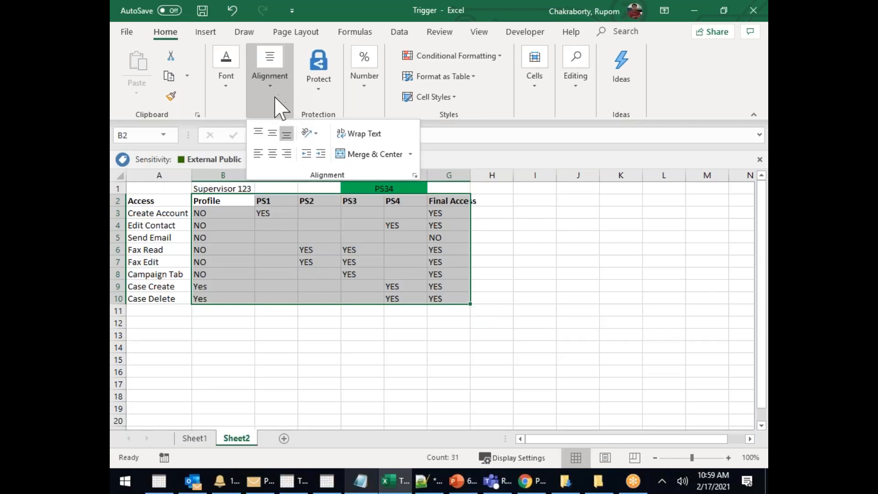
click(273, 154)
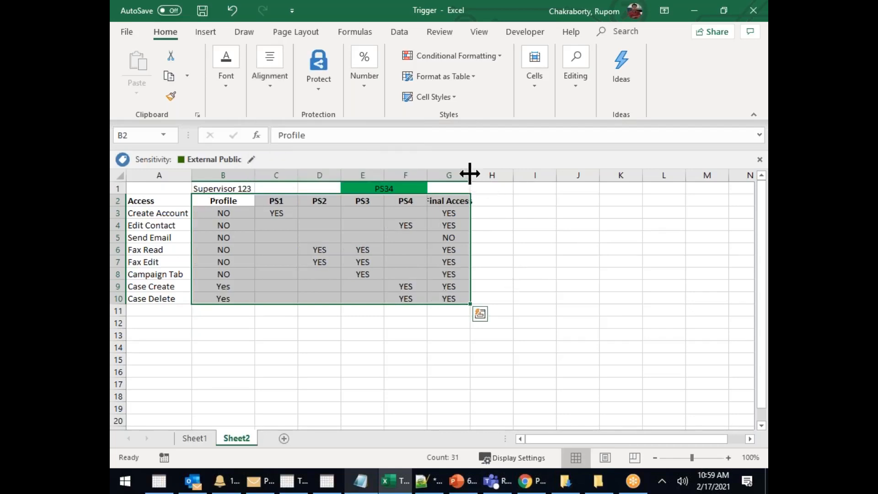
double_click(470, 173)
click(541, 284)
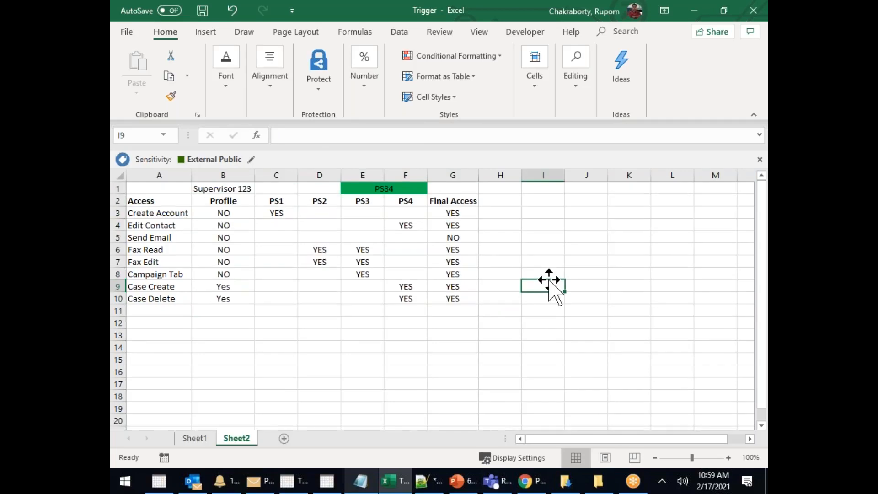
Paste the copied entries over the PS2 and PS3 YES cells
click(278, 224)
click(277, 213)
drag(324, 256, 328, 270)
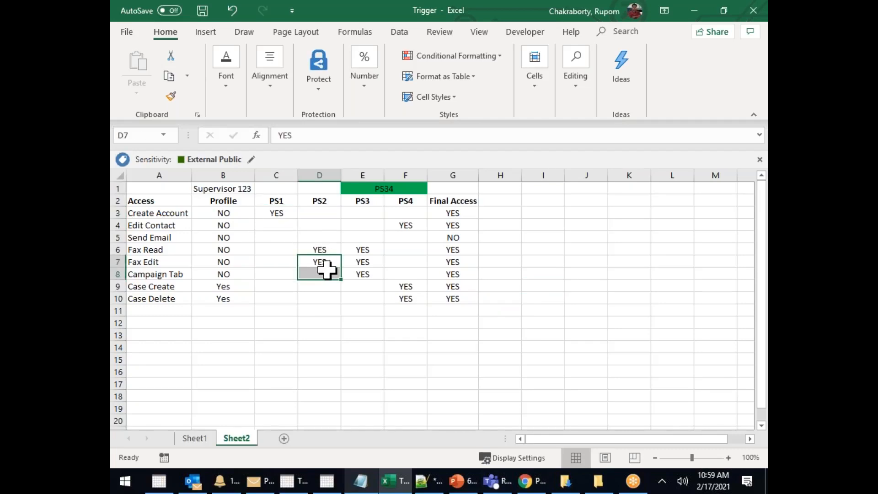
click(285, 202)
click(329, 202)
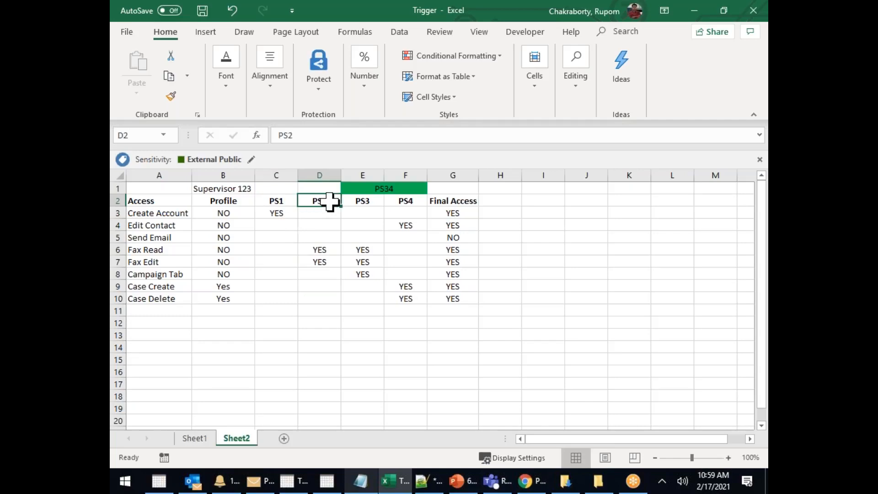
drag(332, 251, 334, 265)
text(YES YES)
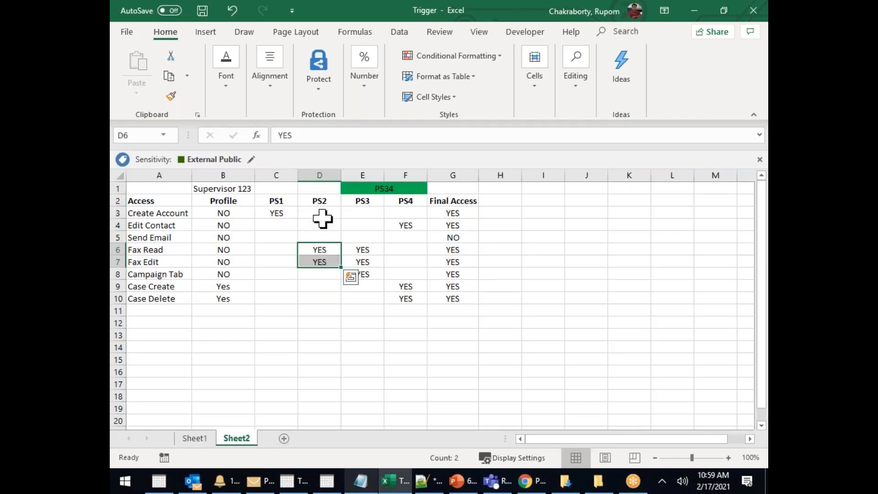
click(324, 200)
click(372, 202)
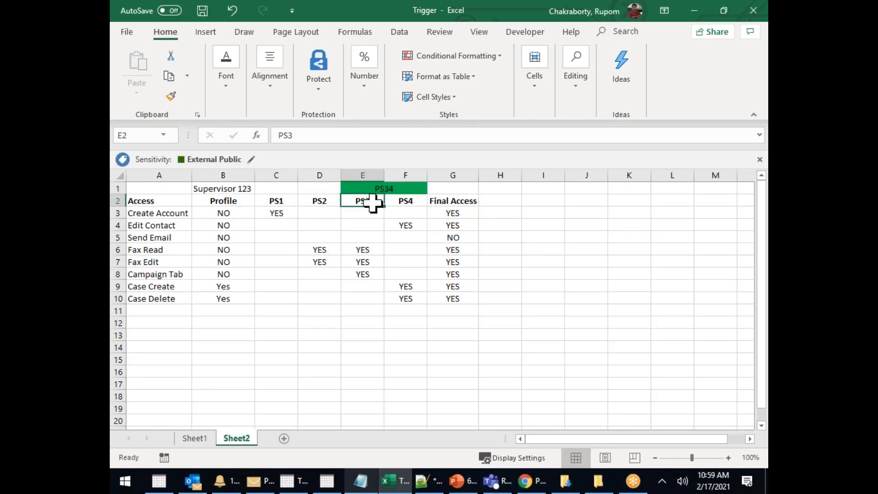
drag(361, 251, 365, 275)
key(ctrl+v)
Review the PS4 column entries and the PS1–PS4 headers
drag(404, 210, 410, 312)
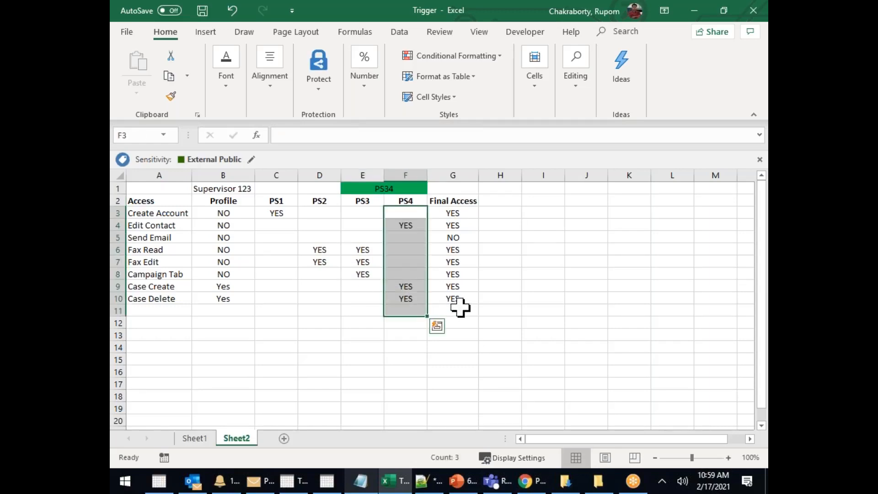
click(588, 285)
drag(273, 198, 410, 204)
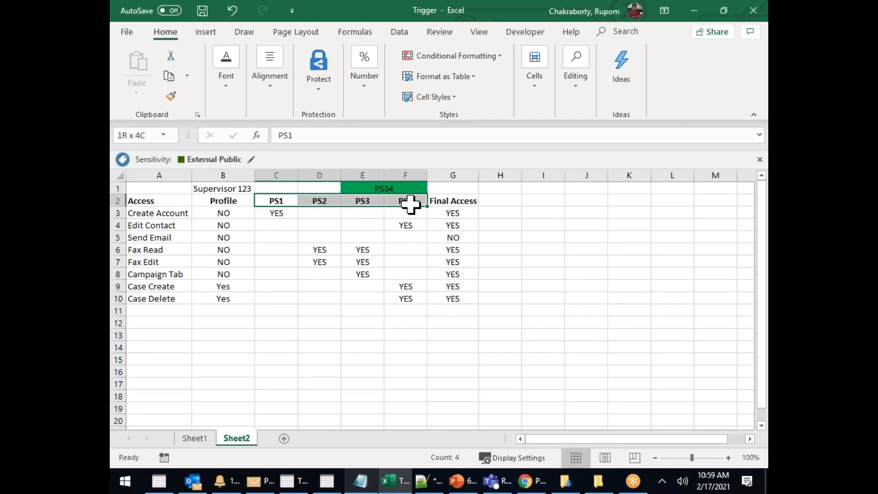
click(631, 272)
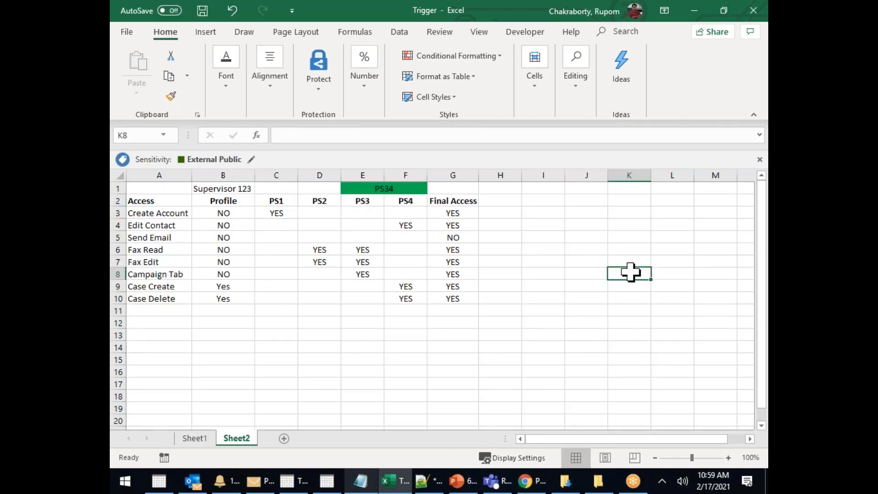
click(344, 272)
drag(276, 189, 416, 190)
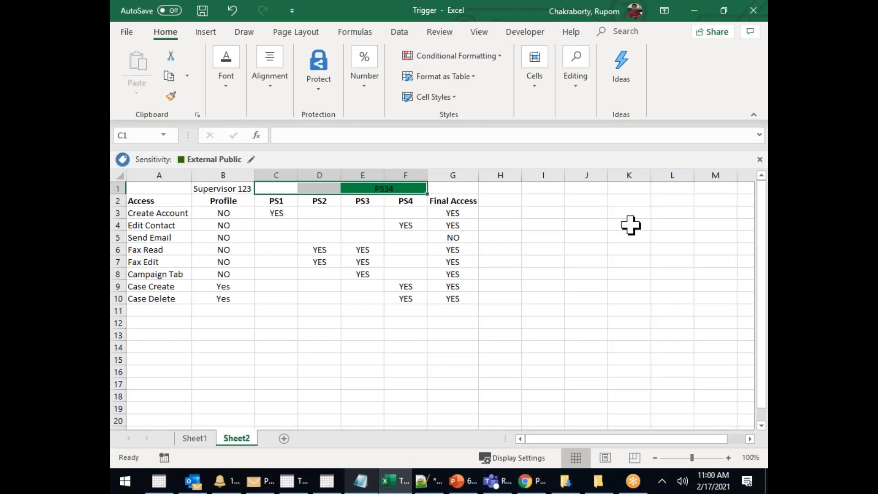
drag(273, 187, 404, 186)
drag(279, 202, 399, 203)
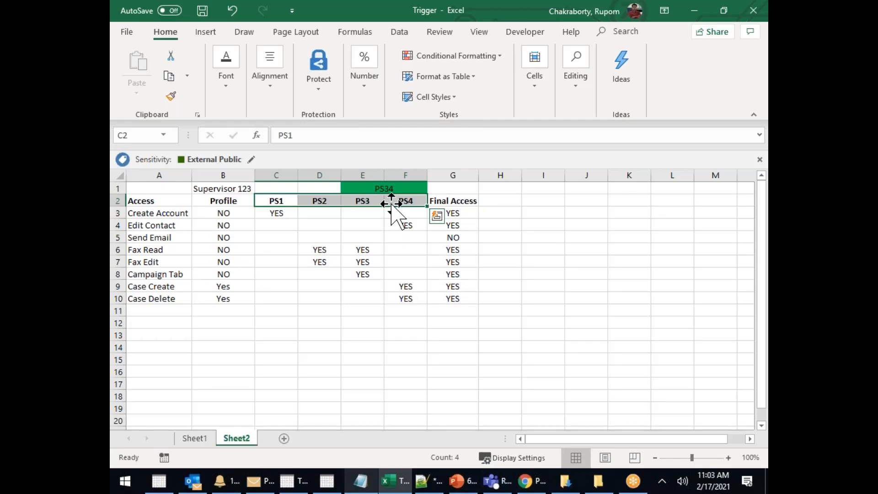
Leave the Excel access table and go to Salesforce Setup's Permission Sets list
click(411, 275)
click(377, 300)
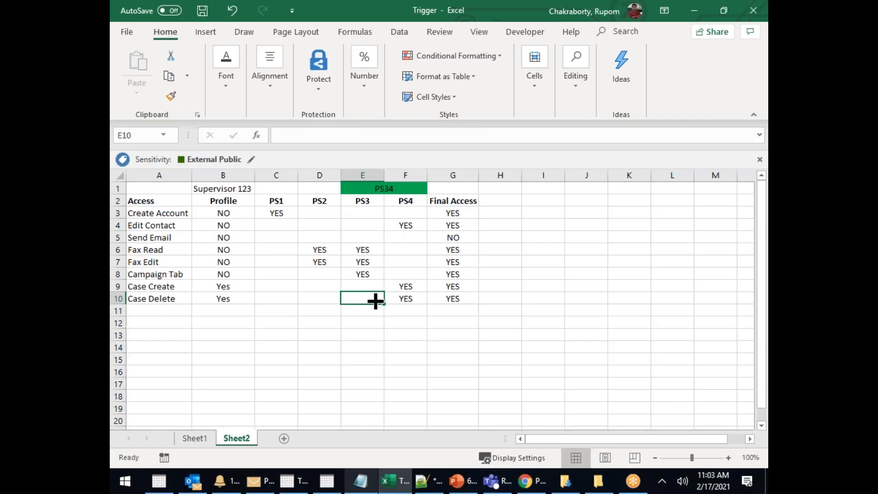
click(314, 325)
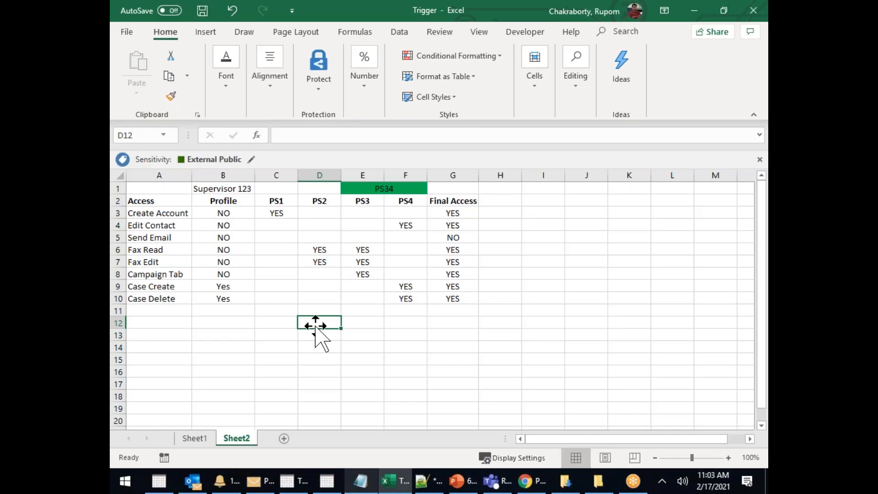
click(530, 481)
click(185, 227)
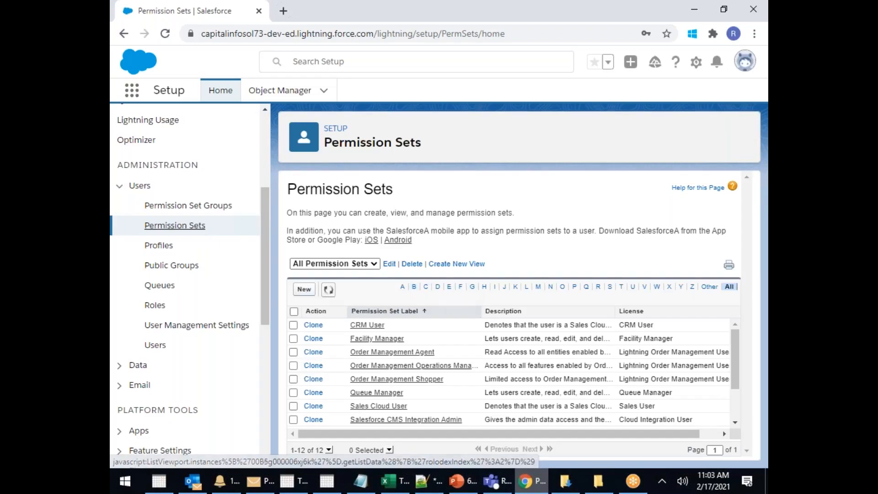
Start a new permission set labelled PS1 with description FHFGHFGHGF
click(303, 289)
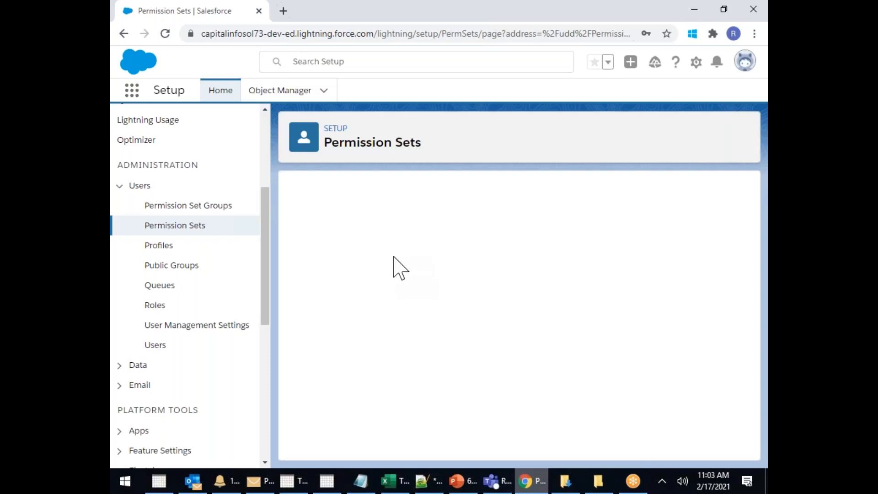
click(359, 283)
text(p)
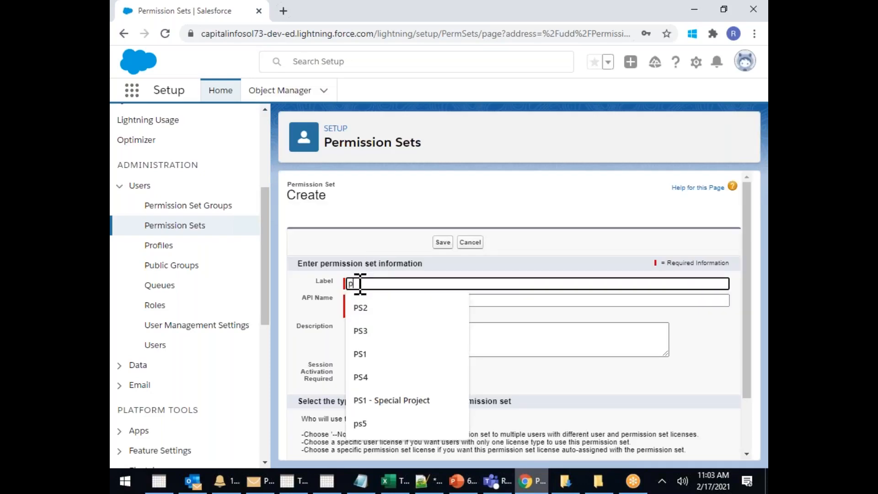
text(s1)
key(BackSpace)
key(BackSpace)
key(BackSpace)
text(PS1)
click(516, 268)
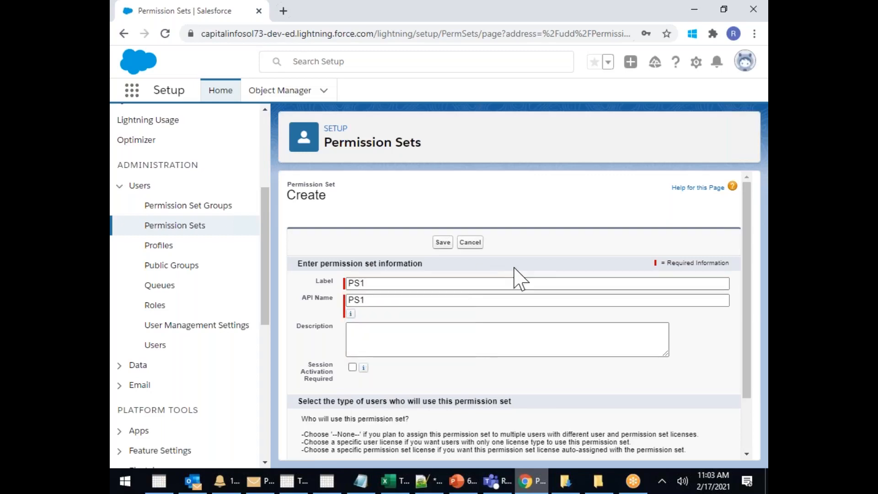
click(455, 350)
text(FHFGHFGHGF)
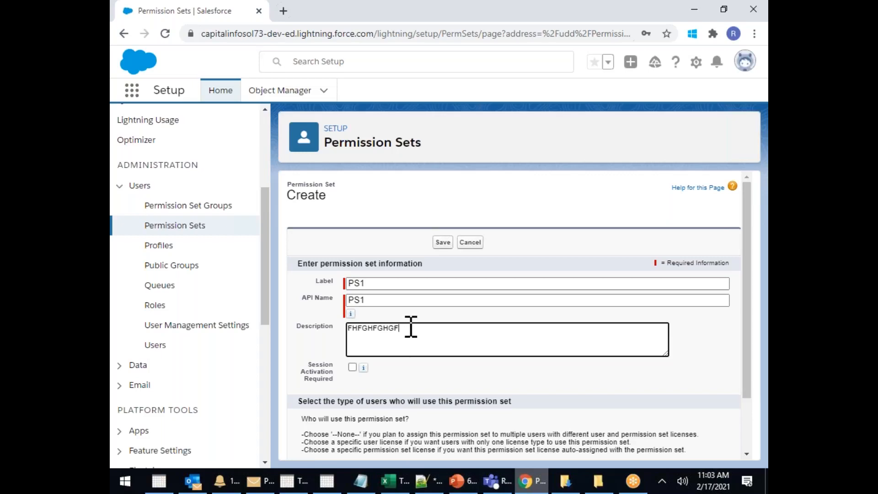
Leave the license as --None-- and save permission set PS1
scroll(358, 318, down, 3)
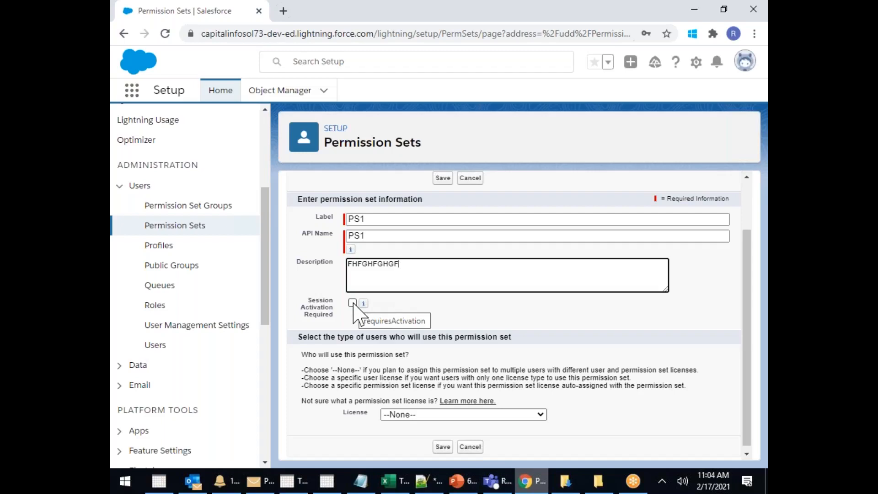
click(401, 415)
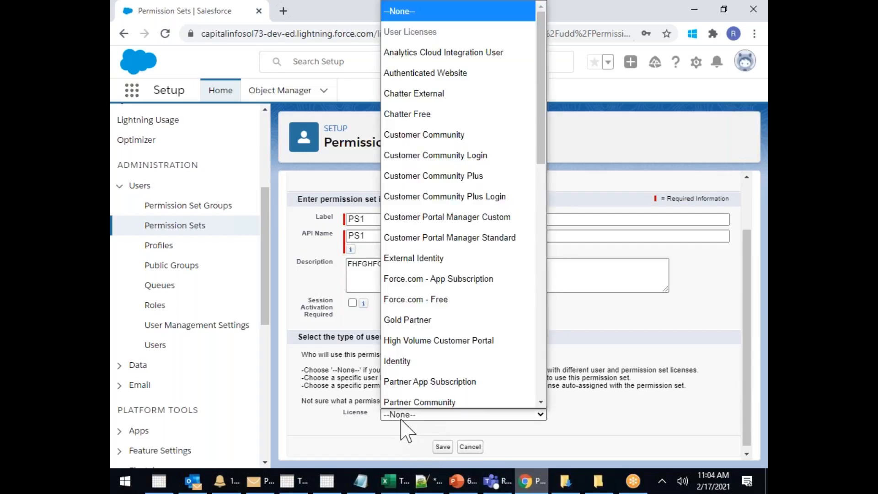
scroll(441, 283, down, 5)
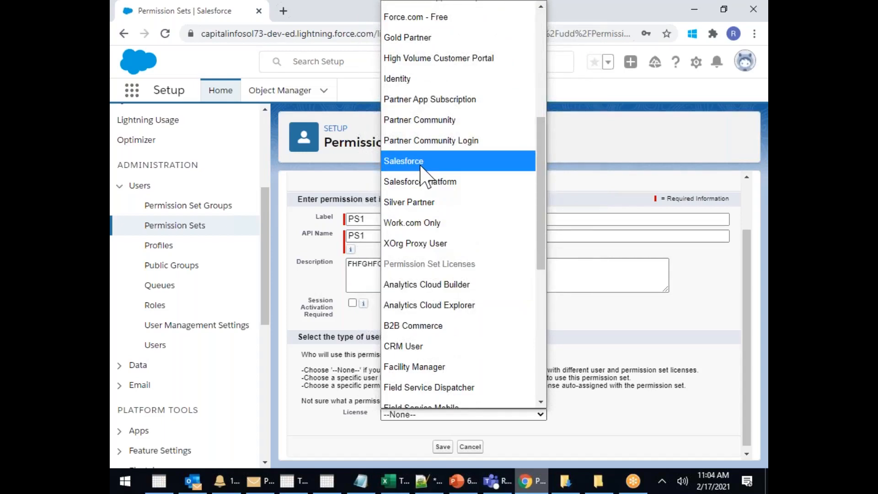
click(533, 446)
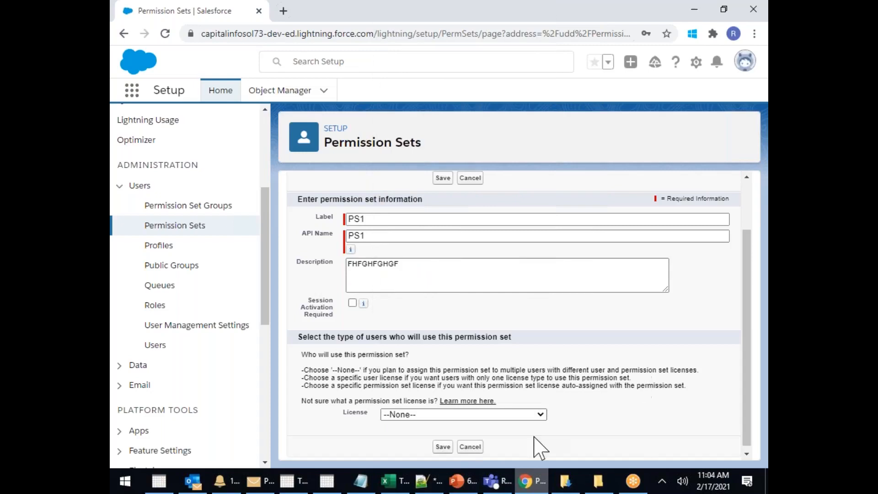
click(442, 447)
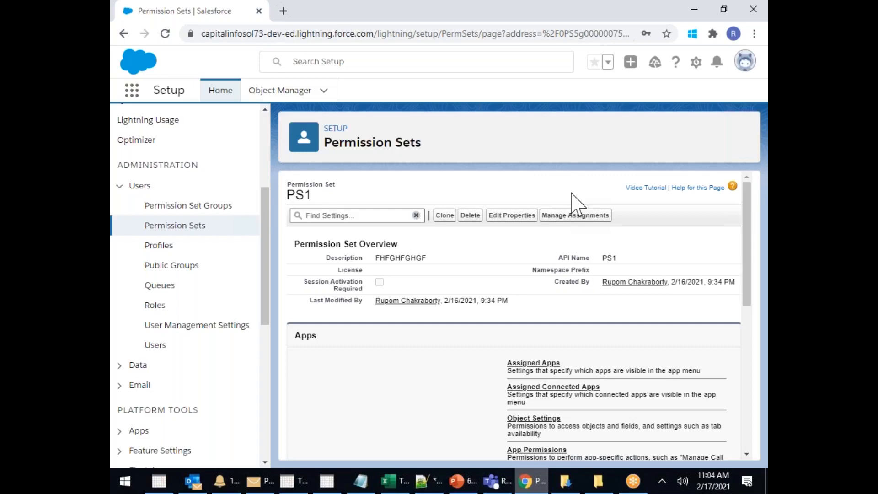
Move every available app, from All Tabs onward, into PS1's Enabled Apps
scroll(510, 260, down, 3)
click(543, 234)
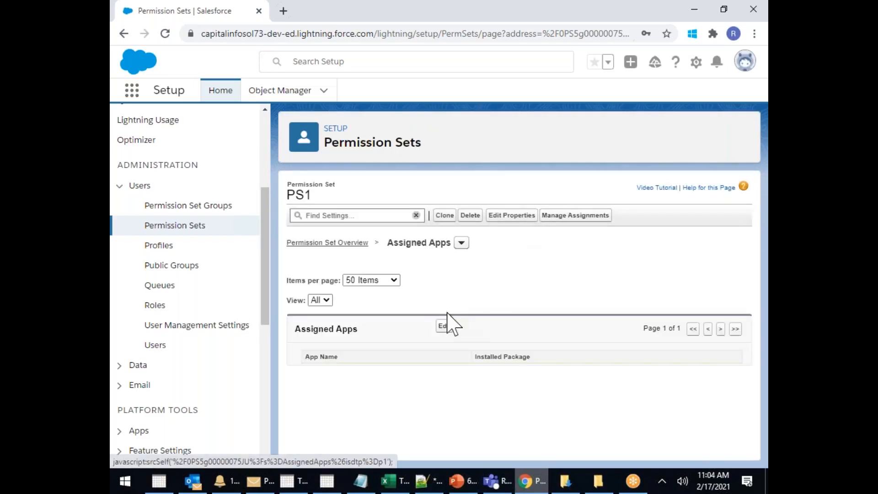
click(446, 326)
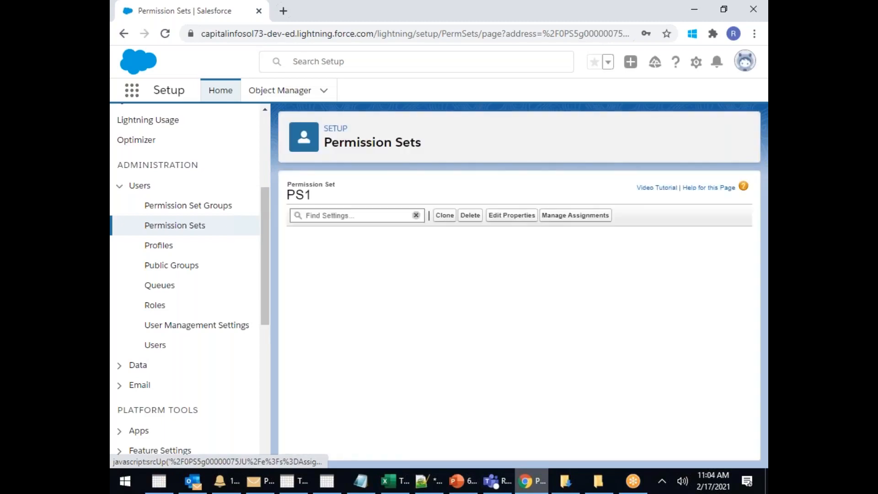
scroll(448, 327, down, 2)
click(423, 290)
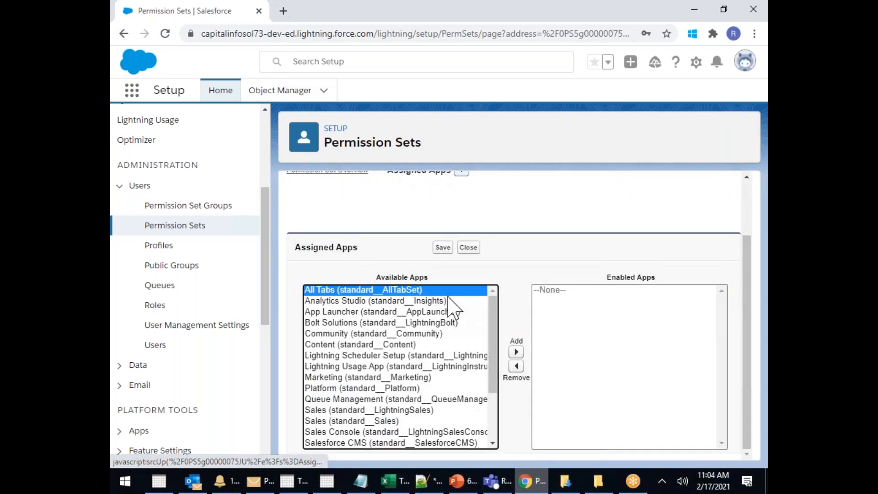
key(shift+Down)
key(shift+Down)
key(shift+Down)
key(shift+Down)
key(shift+Down)
key(shift+Down)
key(shift+Down)
key(shift+Down)
key(shift+Down)
key(shift+Down)
key(shift+Down)
key(shift+Down)
key(shift+Down)
key(shift+Down)
key(shift+Down)
key(shift+Down)
key(shift+Down)
key(shift+Down)
key(shift+Down)
key(shift+Down)
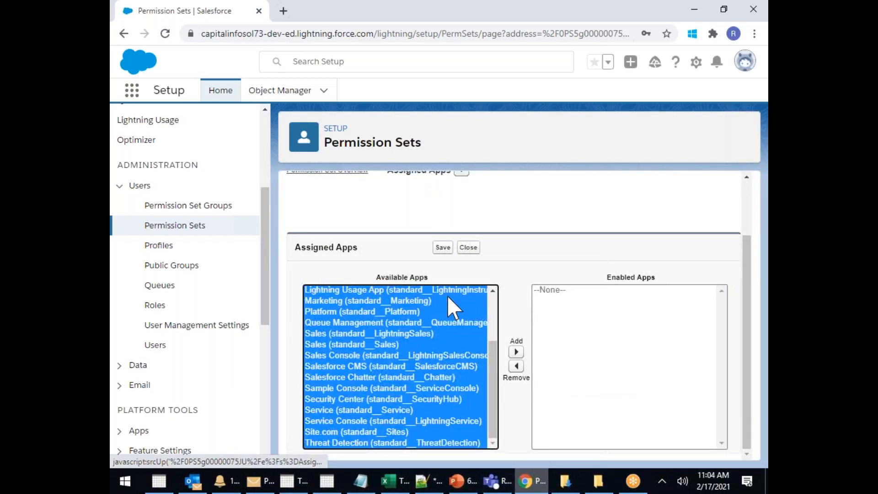
click(517, 351)
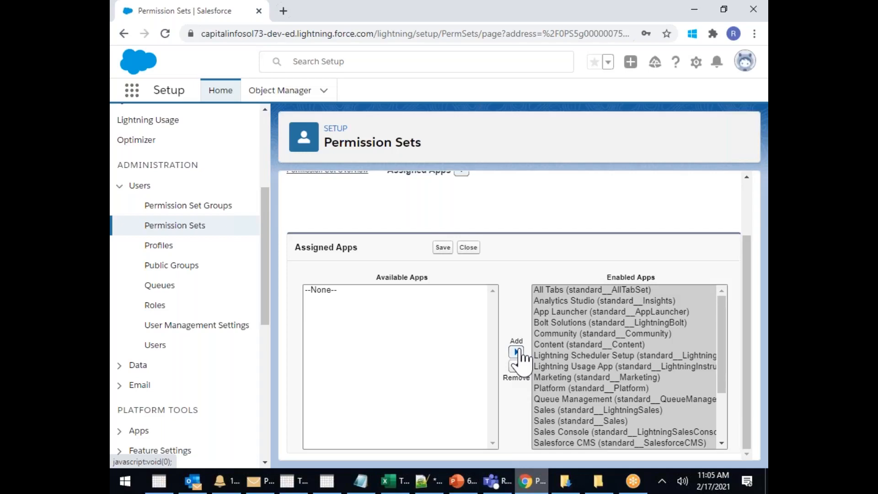
Save PS1's enabled apps and return to its overview
scroll(637, 330, down, 3)
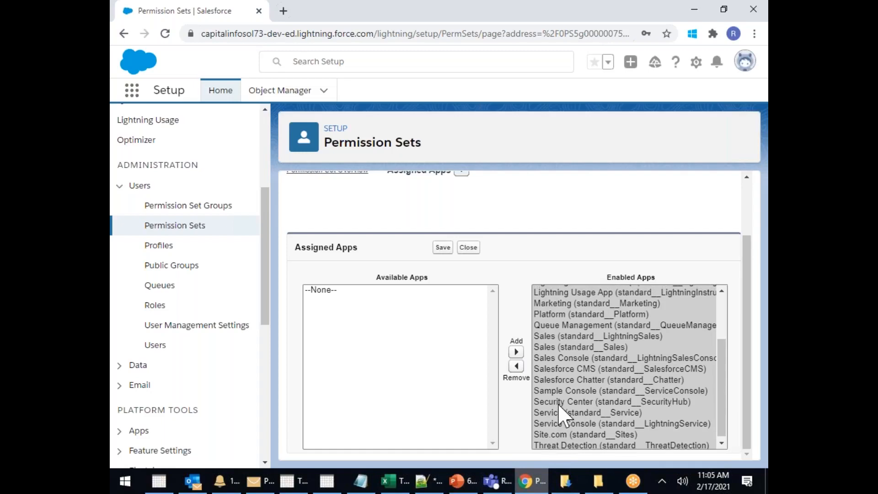
scroll(565, 366, up, 3)
click(572, 322)
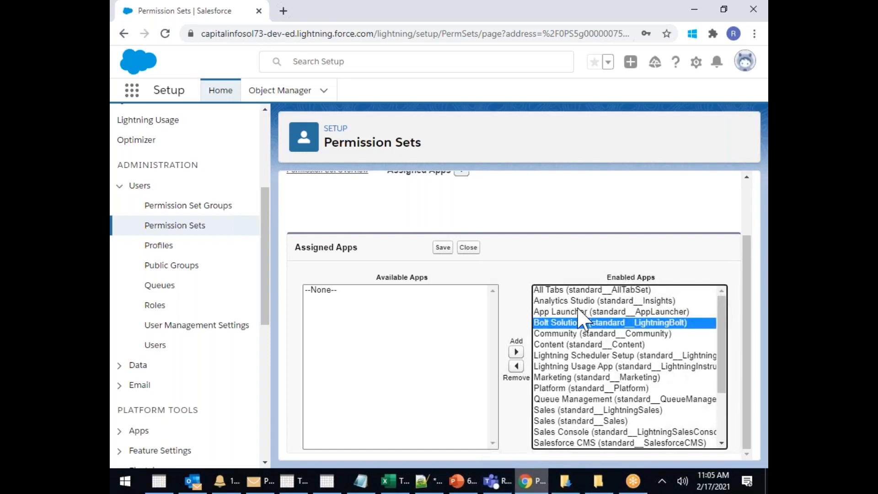
scroll(579, 318, down, 3)
click(441, 247)
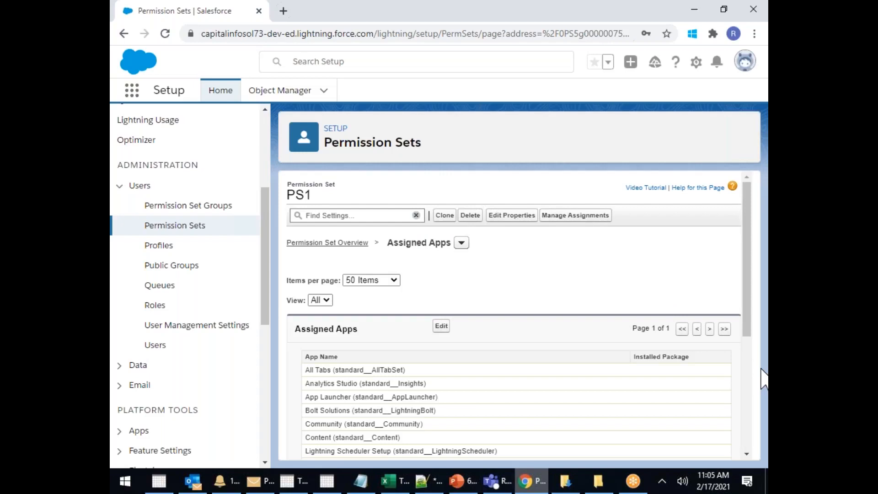
click(348, 244)
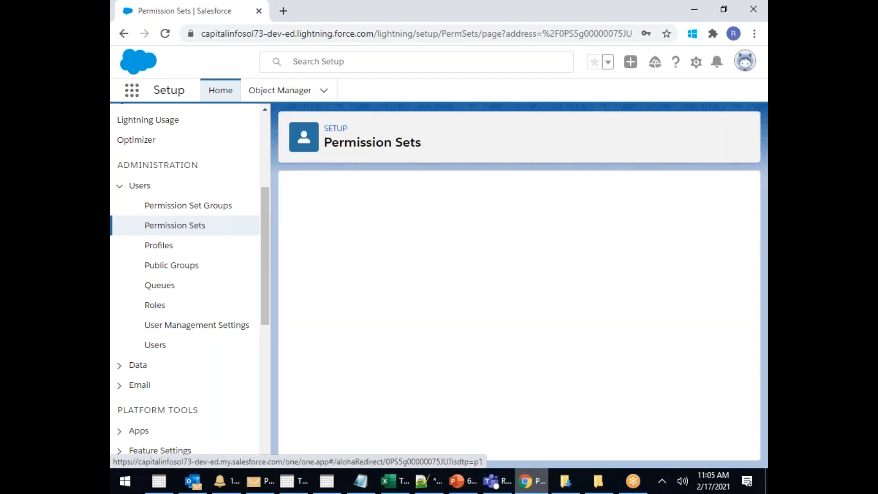
Edit PS1's Accounts object settings, granting Create, Edit, Delete, View All and Modify All
scroll(496, 297, down, 2)
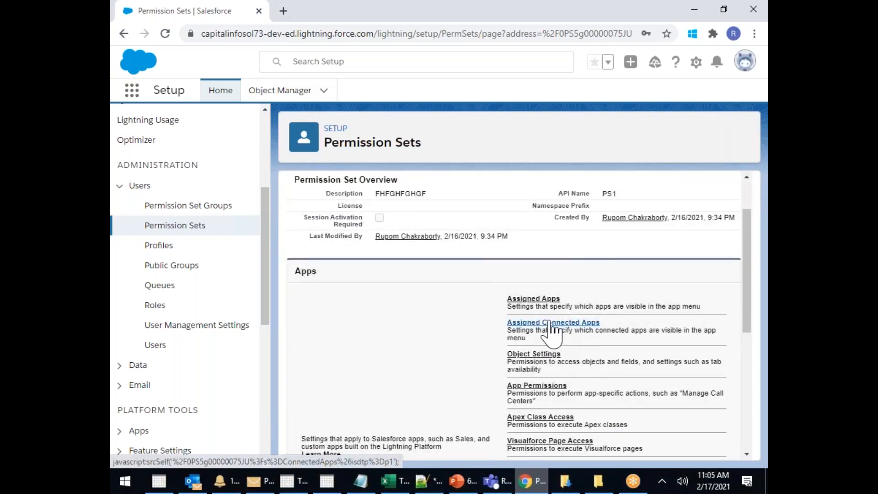
click(534, 355)
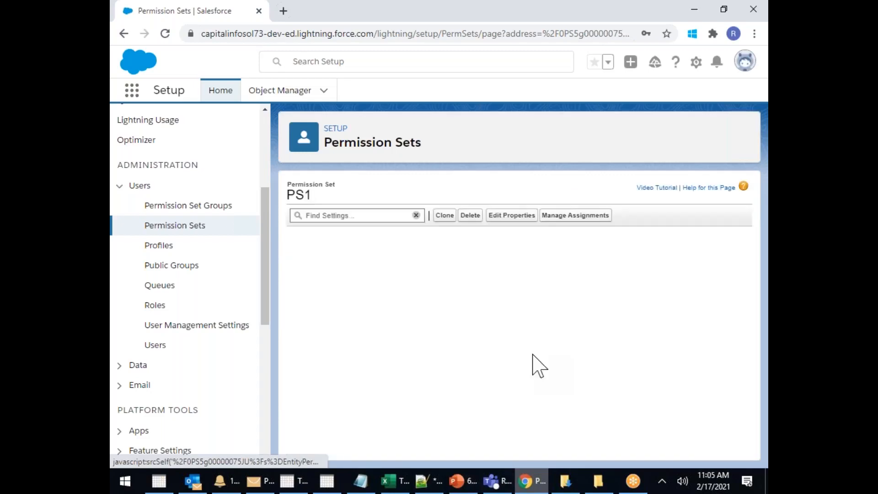
click(306, 297)
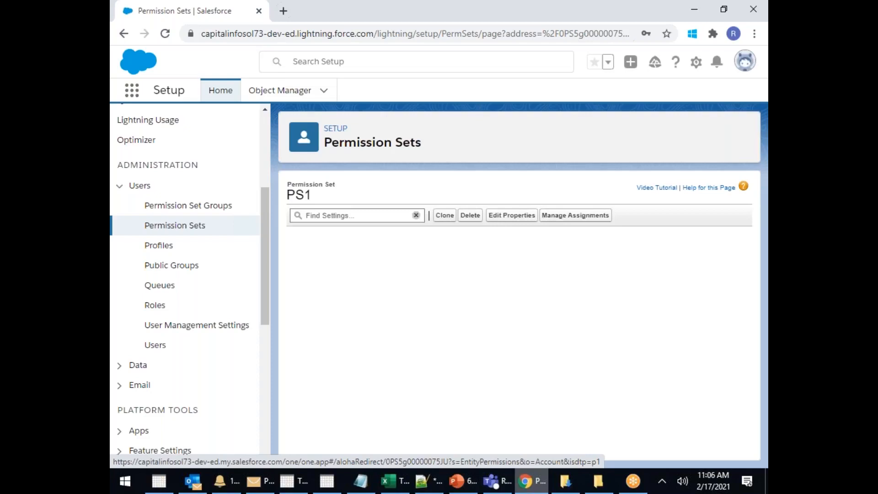
click(441, 267)
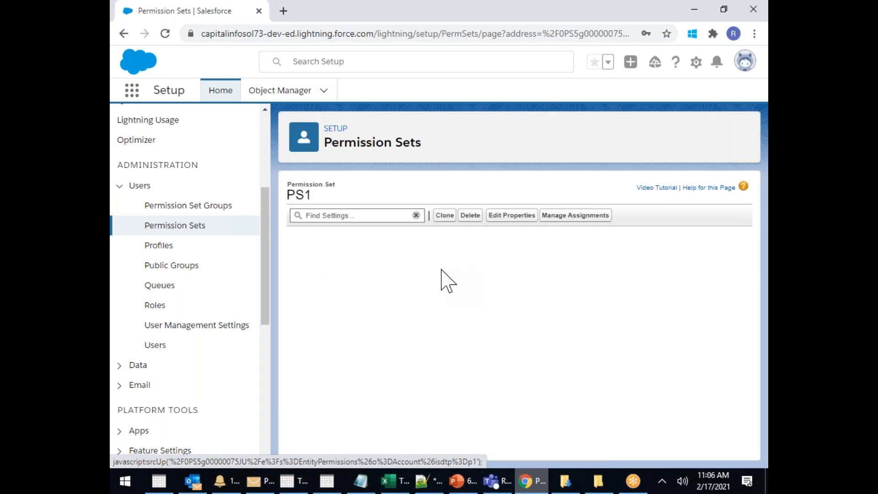
click(412, 334)
click(411, 348)
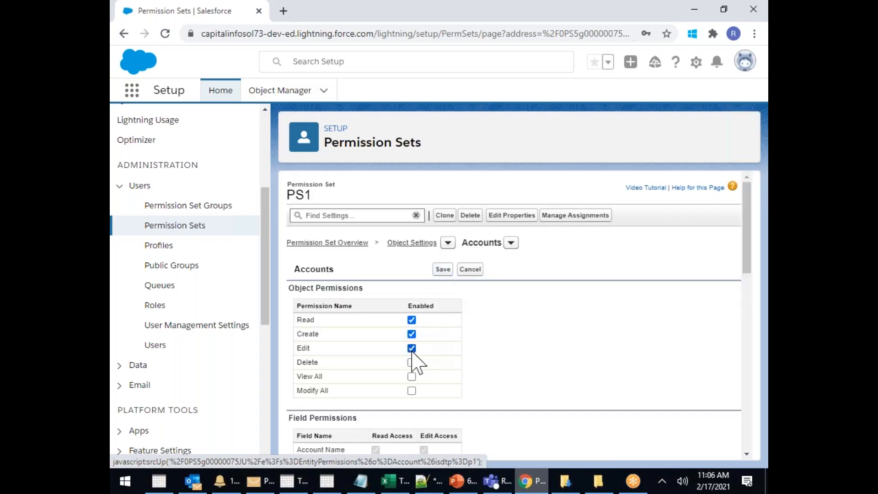
click(412, 362)
click(412, 376)
click(412, 391)
Reset and re-grant Edit, Delete, View All and Modify All on Accounts
click(411, 319)
click(412, 334)
click(412, 348)
click(412, 362)
click(411, 376)
click(412, 391)
Give the Fax field read and edit access and save the Accounts permissions
scroll(593, 321, down, 7)
click(373, 355)
click(424, 355)
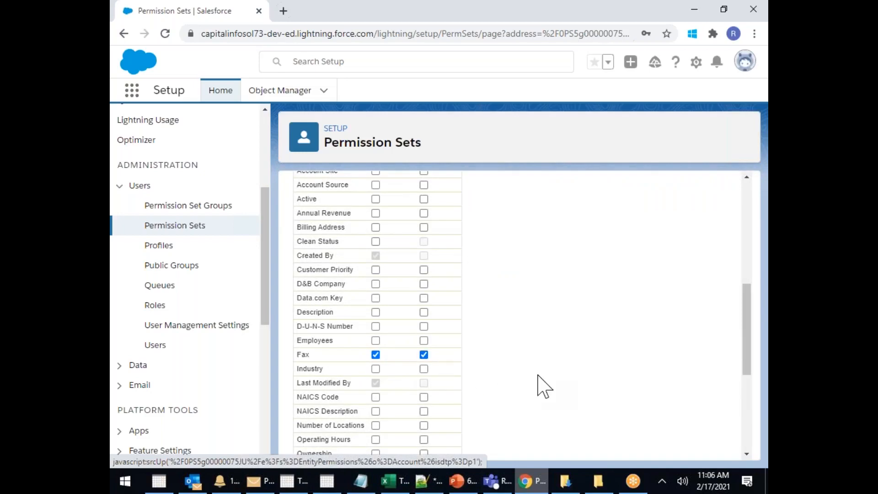
scroll(544, 384, up, 3)
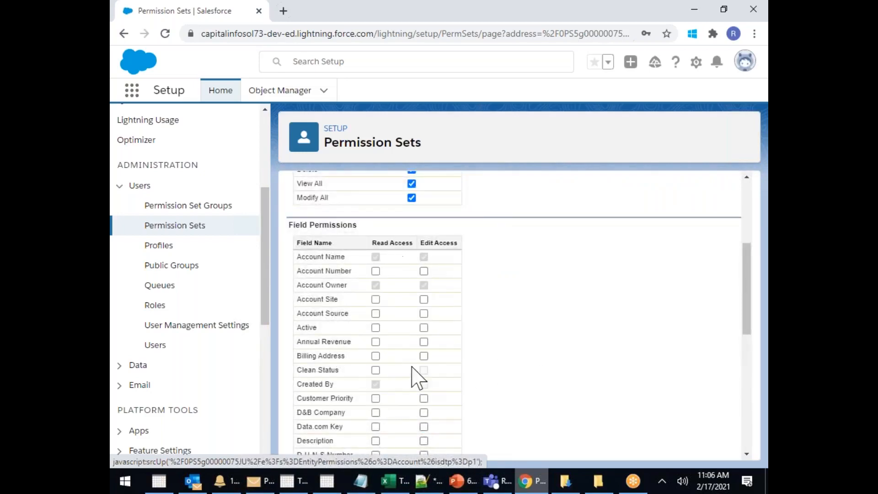
scroll(515, 349, up, 4)
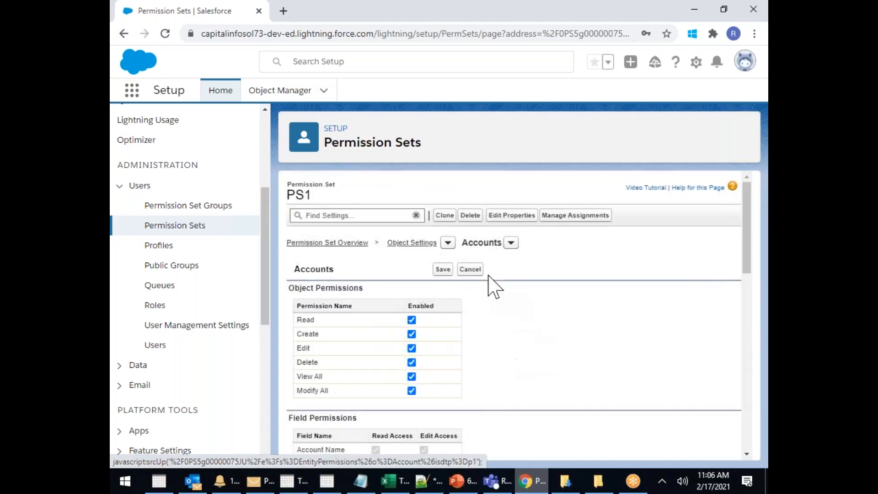
click(442, 269)
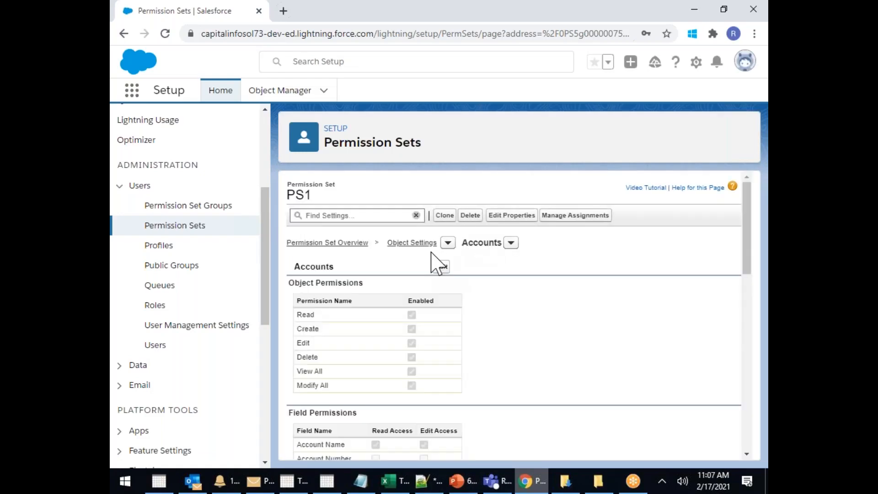
Switch to Campaigns object settings and make the Campaigns tab Available and Visible
click(511, 244)
scroll(503, 316, down, 2)
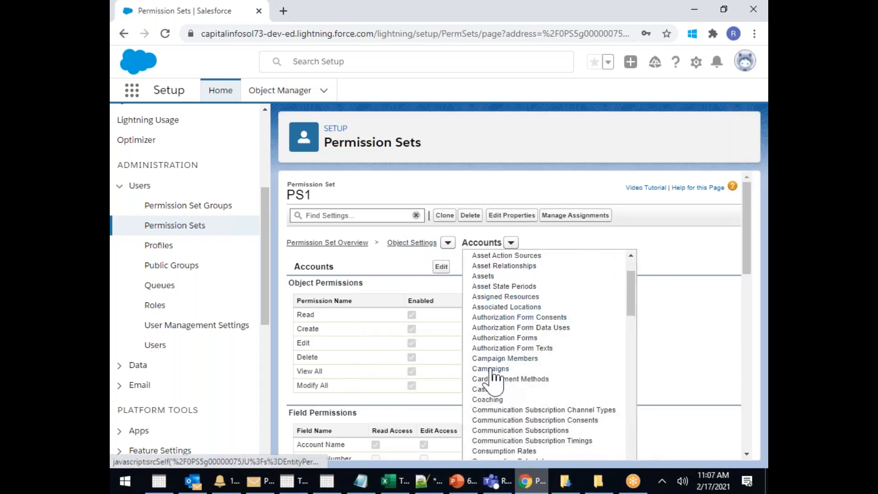
click(485, 382)
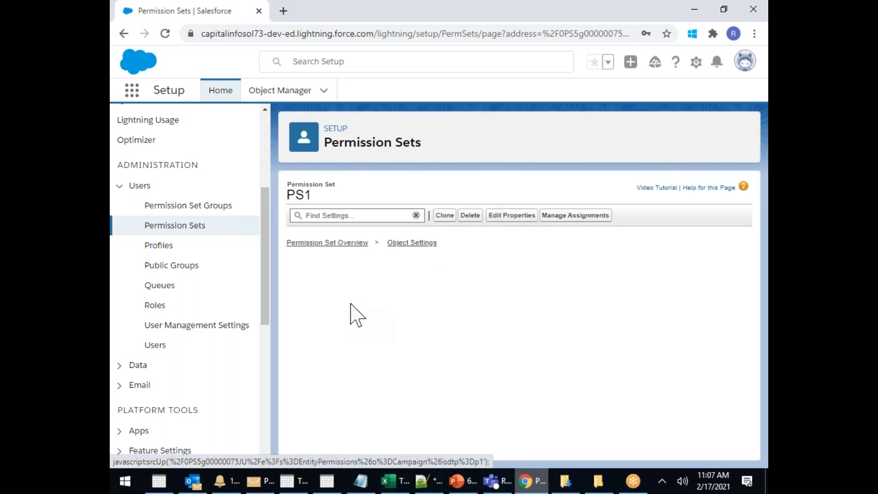
click(301, 320)
click(395, 321)
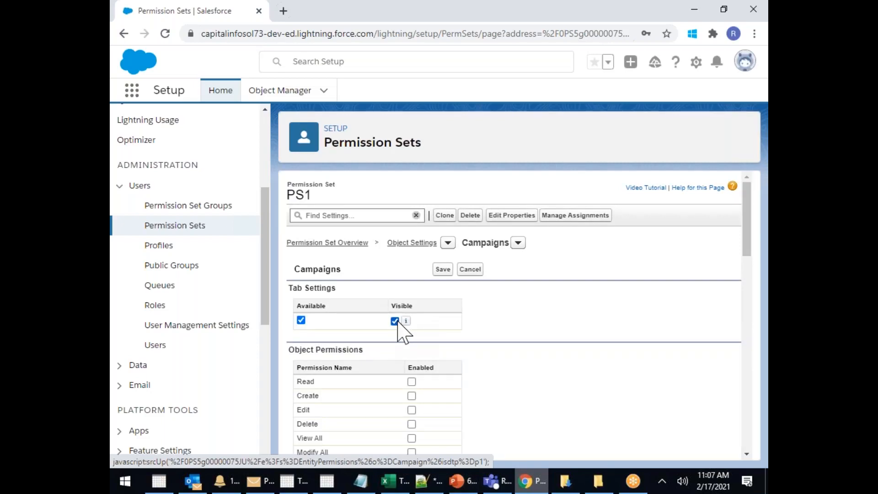
scroll(407, 327, down, 1)
Grant Read, Create, Edit, Delete, View All and Modify All on Campaigns and save
click(412, 317)
click(411, 331)
click(411, 345)
click(412, 359)
click(412, 373)
click(412, 388)
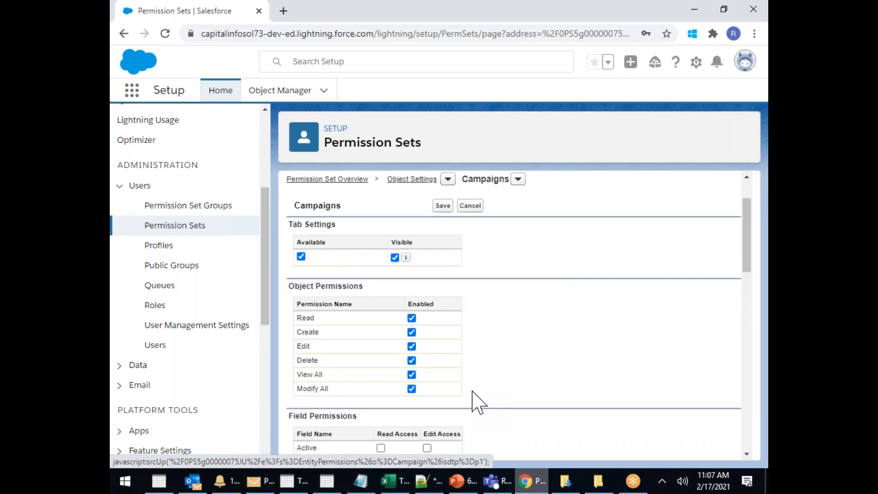
scroll(458, 343, up, 1)
click(442, 269)
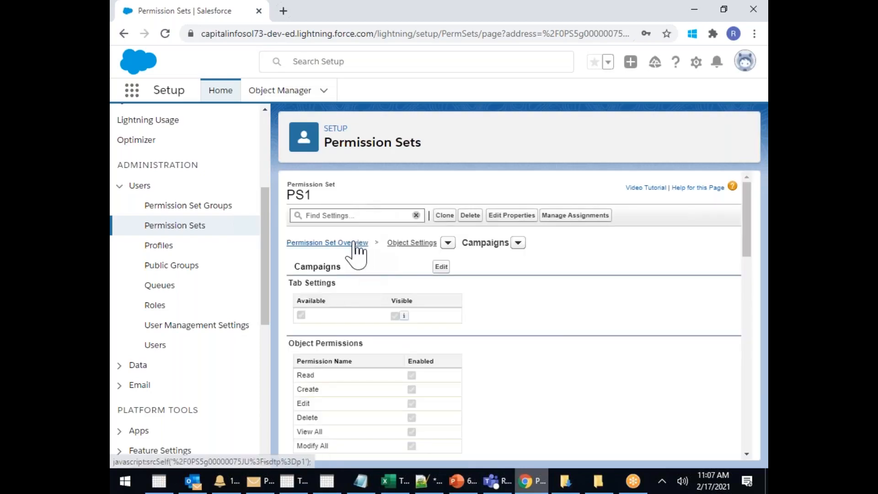
Return to PS1's permission set overview
click(355, 243)
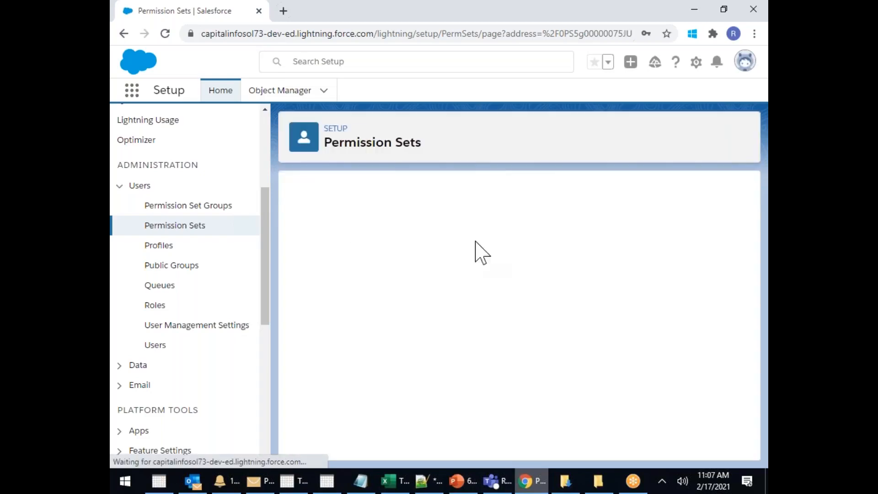
scroll(535, 274, down, 3)
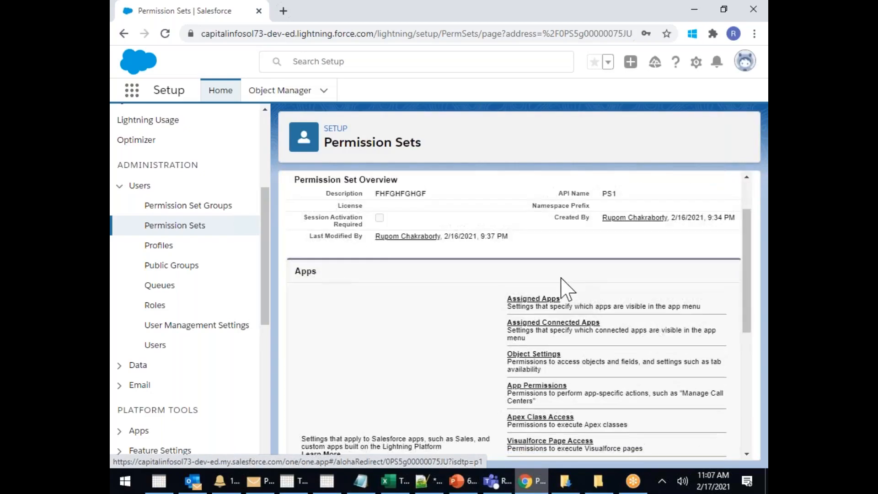
scroll(539, 277, down, 2)
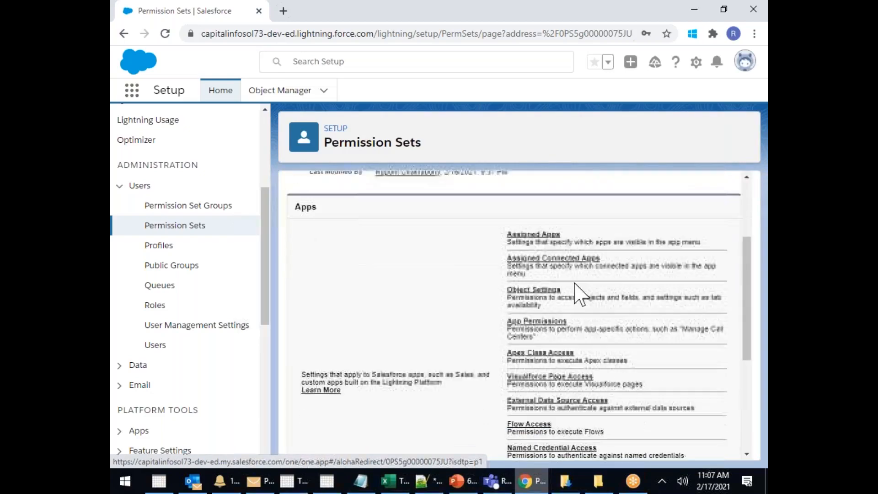
Open PS1's App Permissions and switch them into edit mode
click(545, 322)
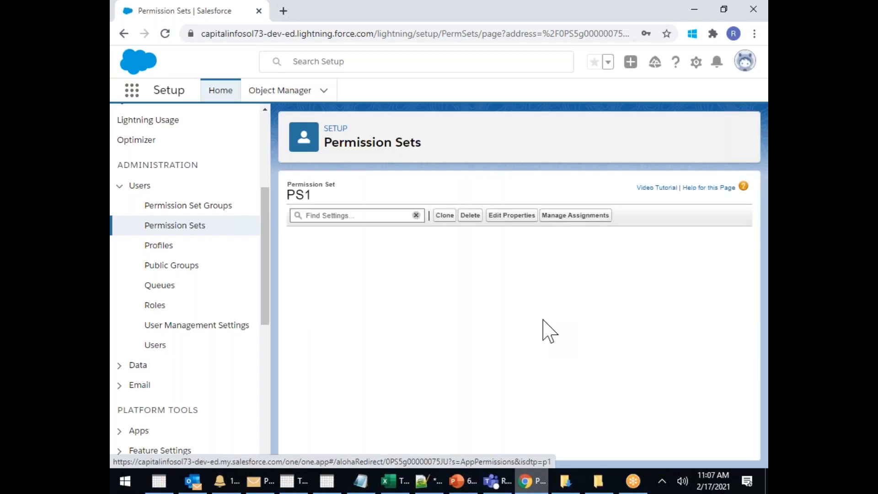
scroll(555, 315, down, 1)
scroll(552, 316, down, 1)
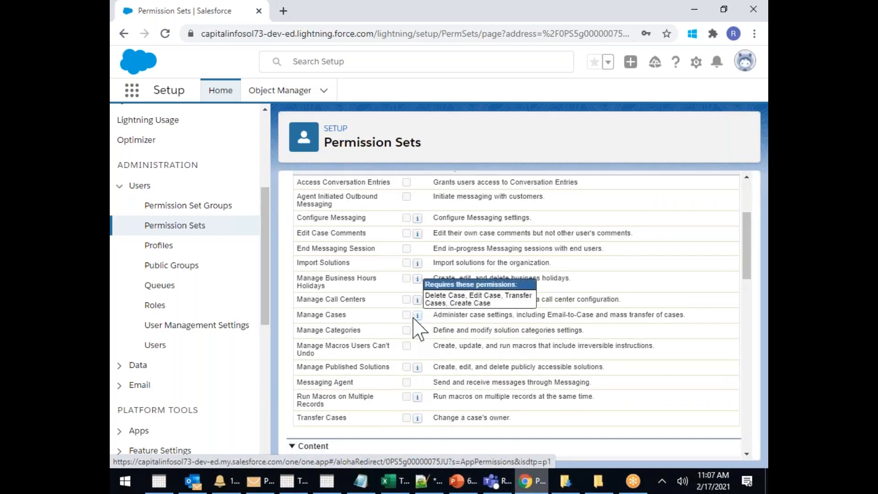
scroll(413, 323, down, 1)
mouse_move(417, 359)
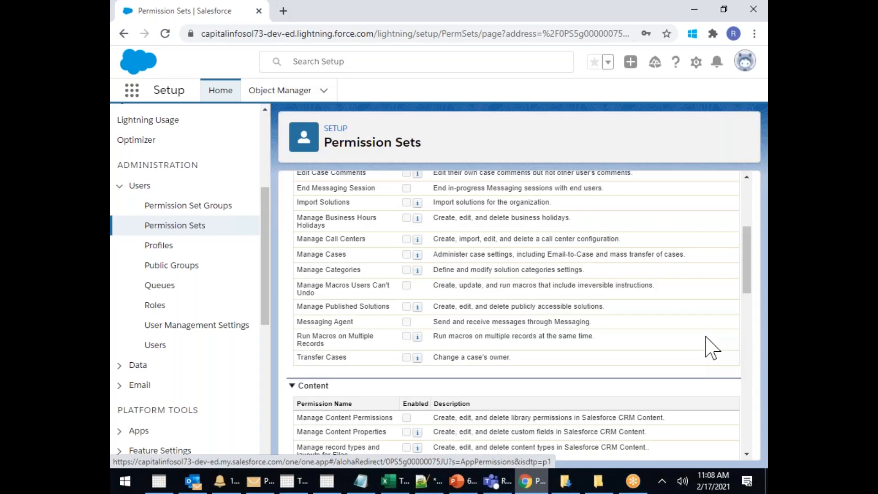
scroll(613, 314, down, 4)
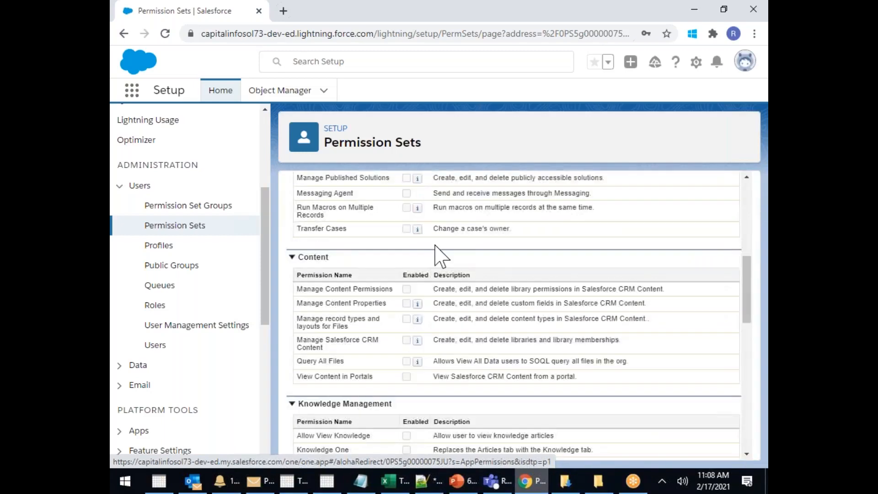
scroll(402, 404, up, 10)
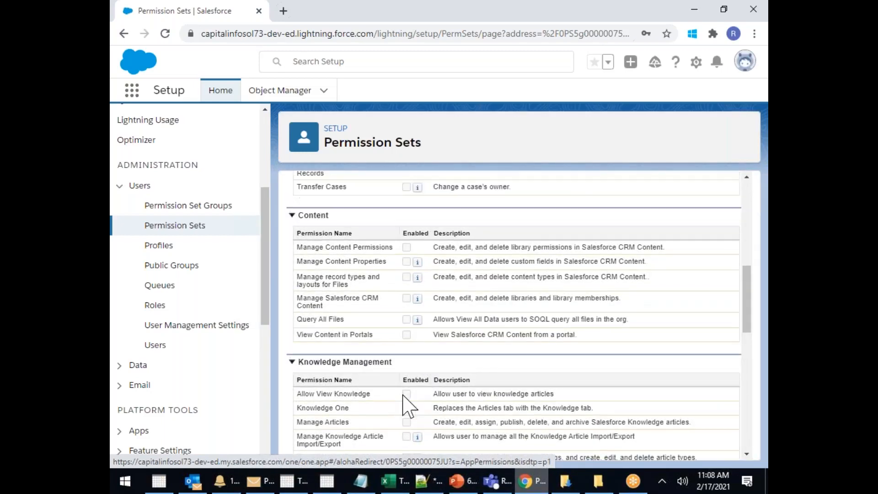
click(441, 266)
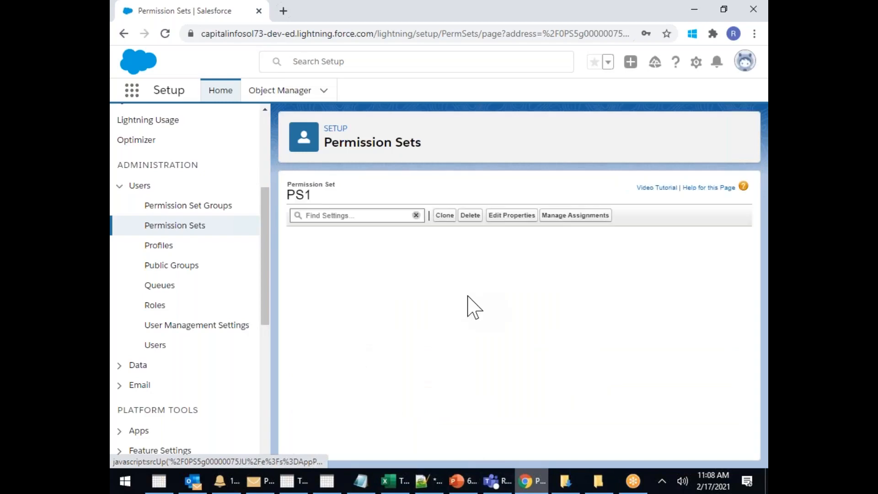
Tick Activate Orders and Activate Contracts under Sales
scroll(475, 316, down, 7)
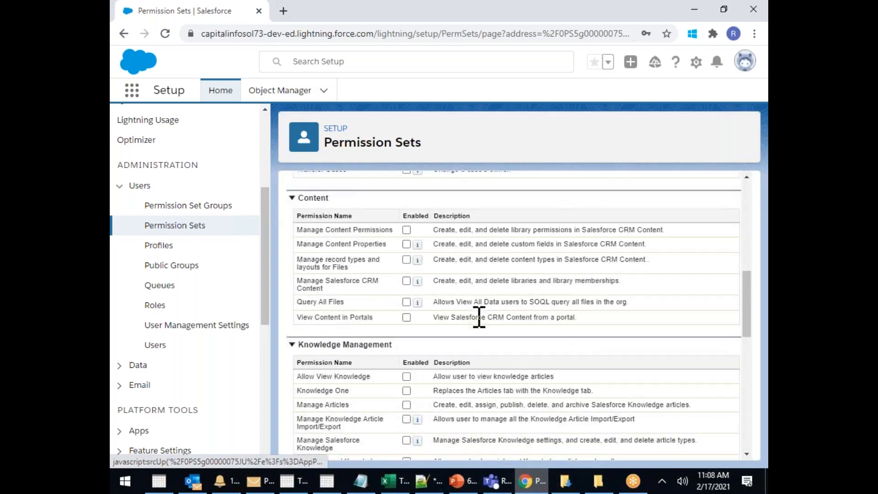
scroll(479, 317, down, 5)
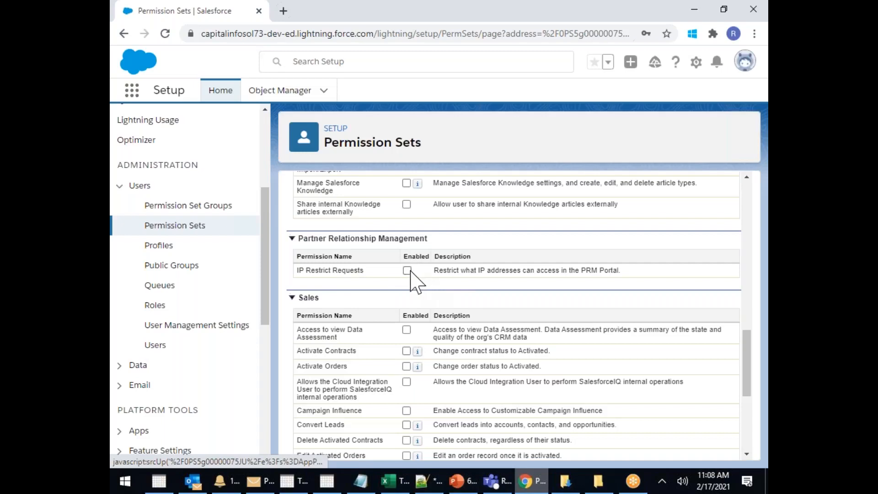
scroll(414, 281, down, 3)
click(406, 238)
click(407, 223)
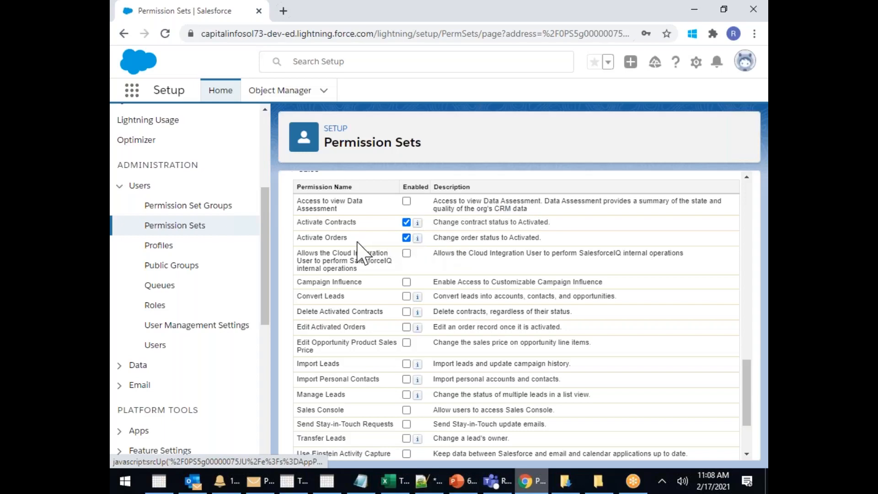
scroll(458, 281, down, 2)
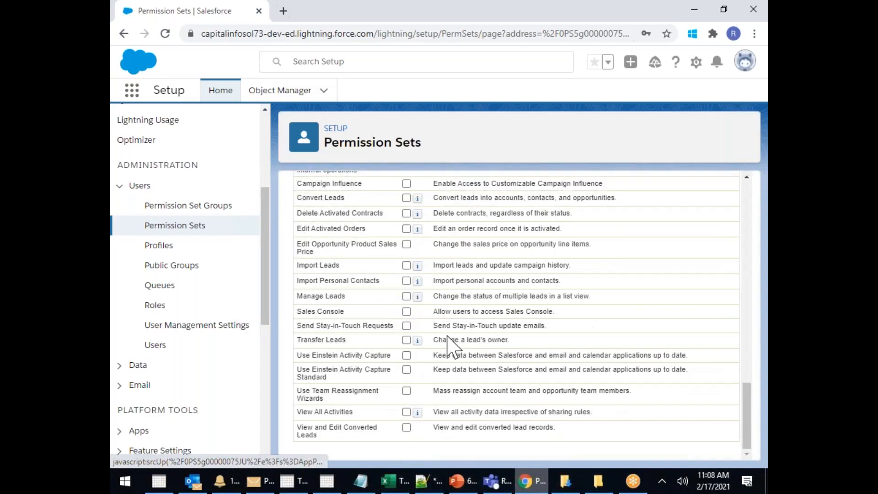
scroll(458, 302, up, 15)
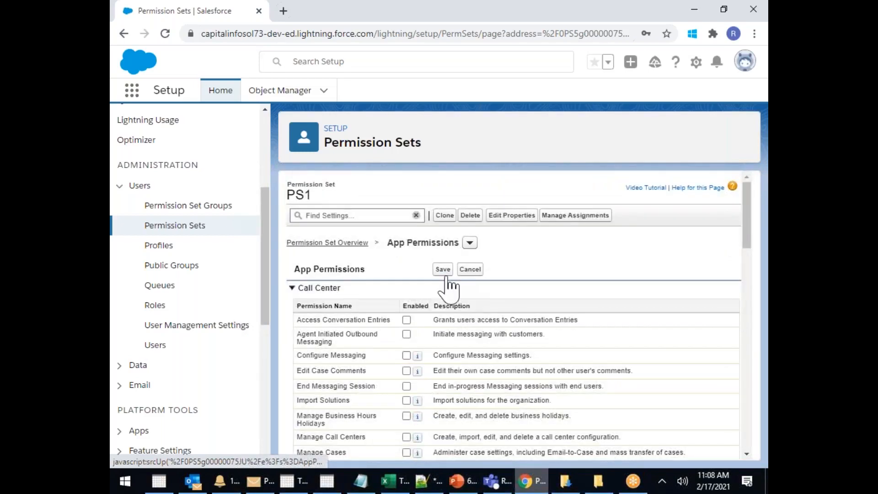
Save the app permissions, accepting the added Read and Edit access on Orders and Contracts
click(441, 270)
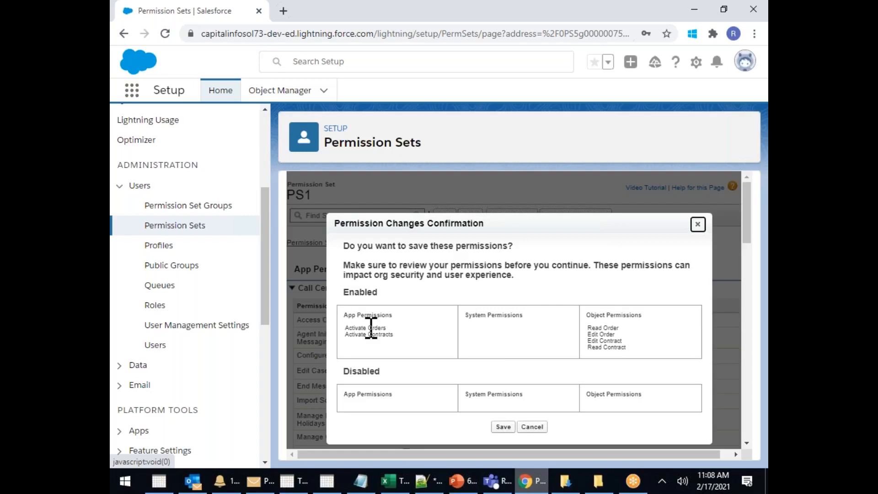
double_click(610, 328)
double_click(610, 340)
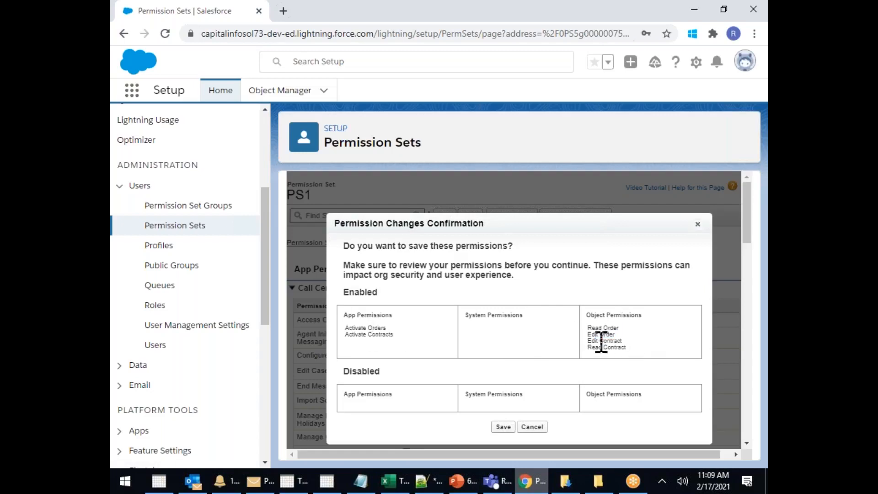
double_click(614, 347)
click(503, 428)
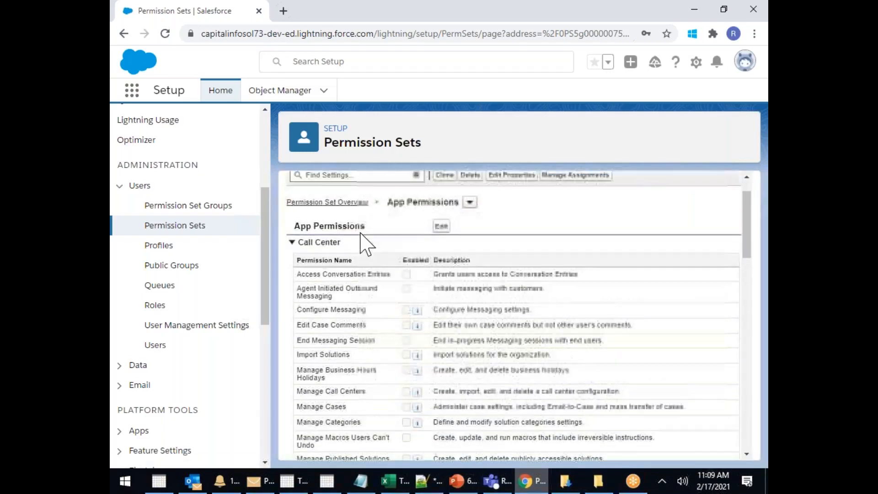
click(340, 243)
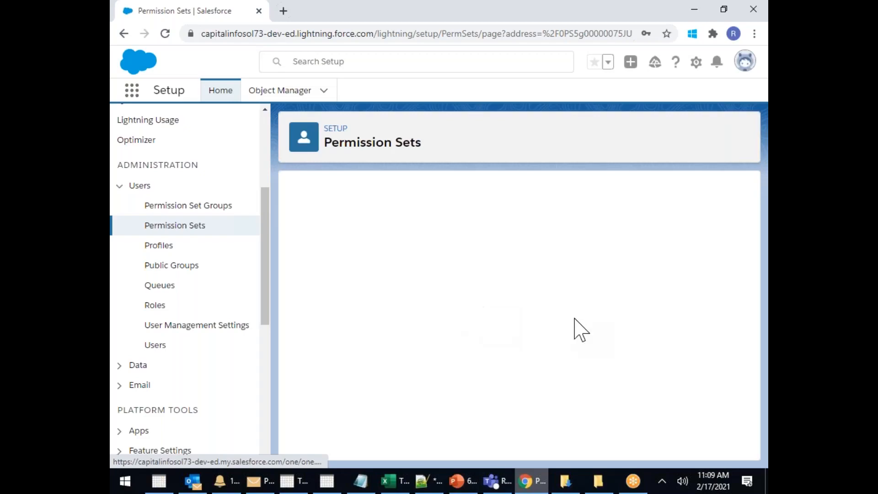
Scroll PS1's overview past Assigned Apps and Object Settings to open System Permissions
scroll(594, 339, down, 3)
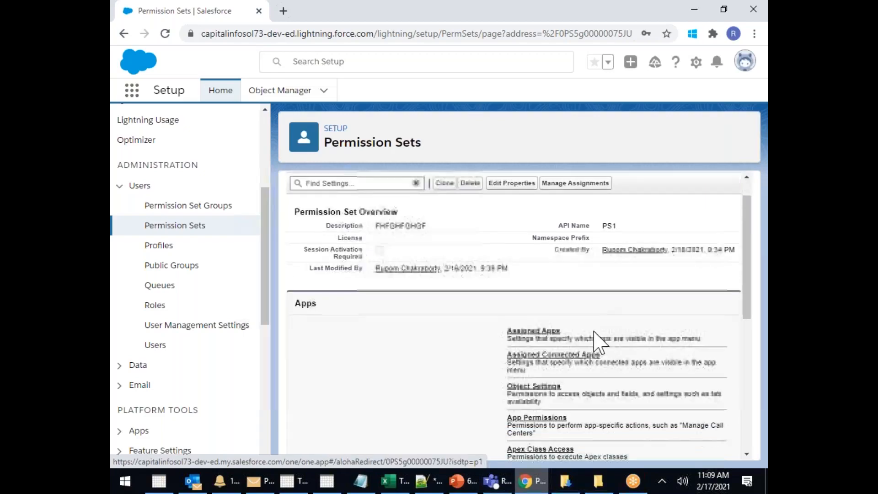
drag(501, 301, 580, 291)
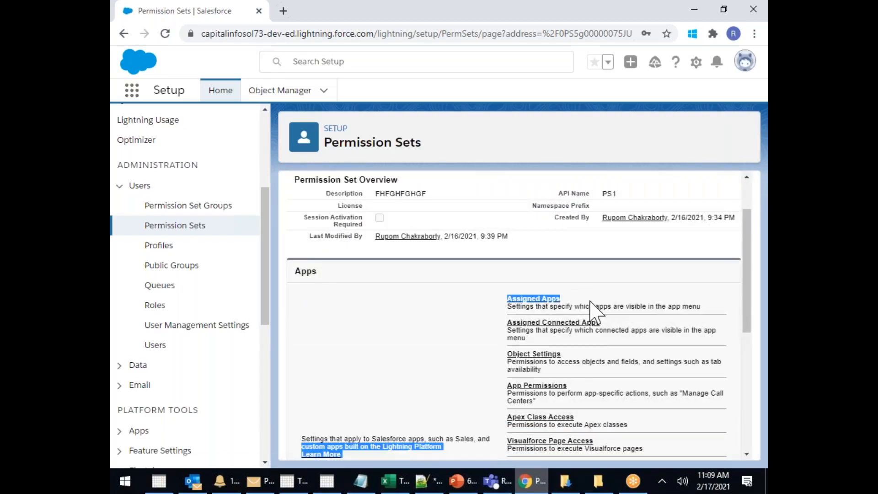
click(584, 353)
drag(583, 352, 506, 358)
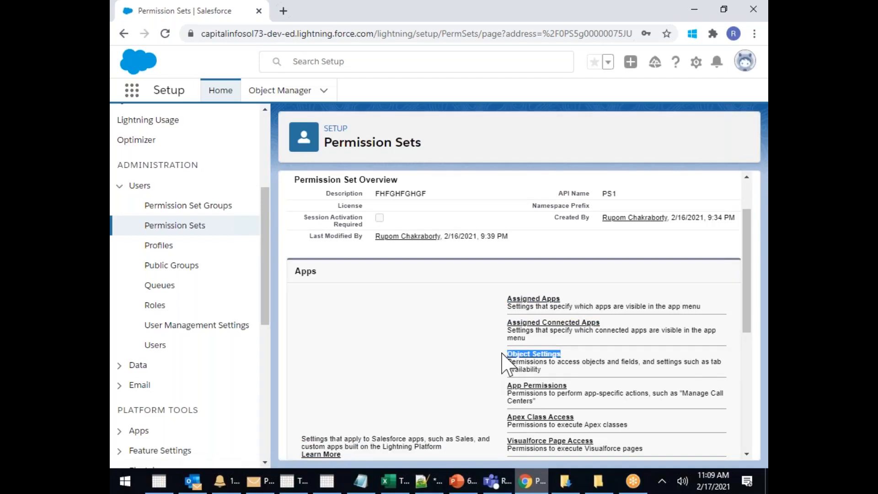
drag(579, 384, 507, 388)
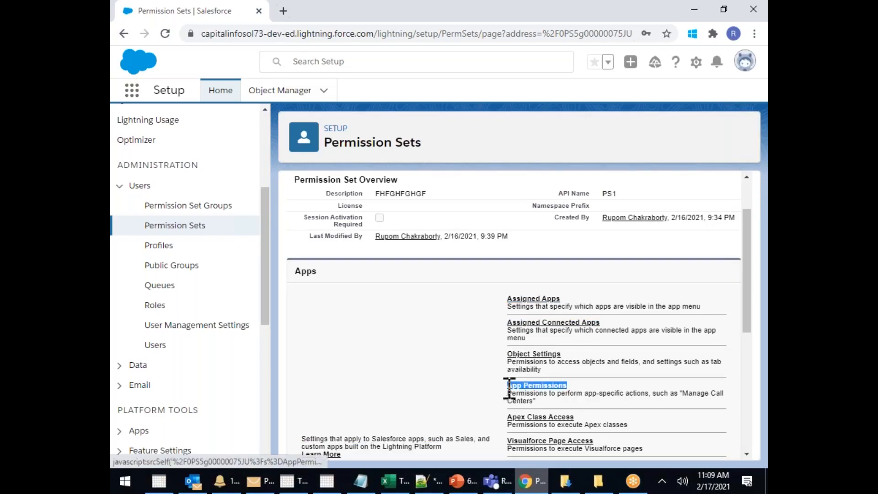
scroll(634, 393, down, 3)
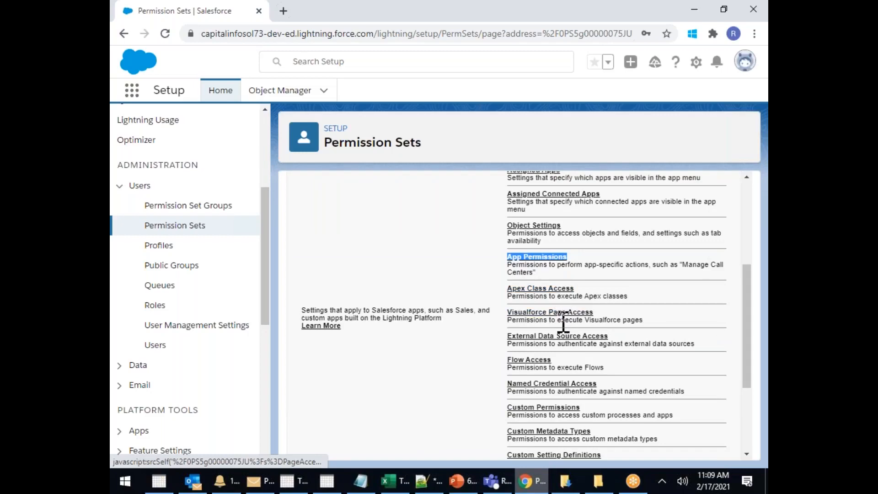
click(503, 289)
drag(503, 289, 645, 350)
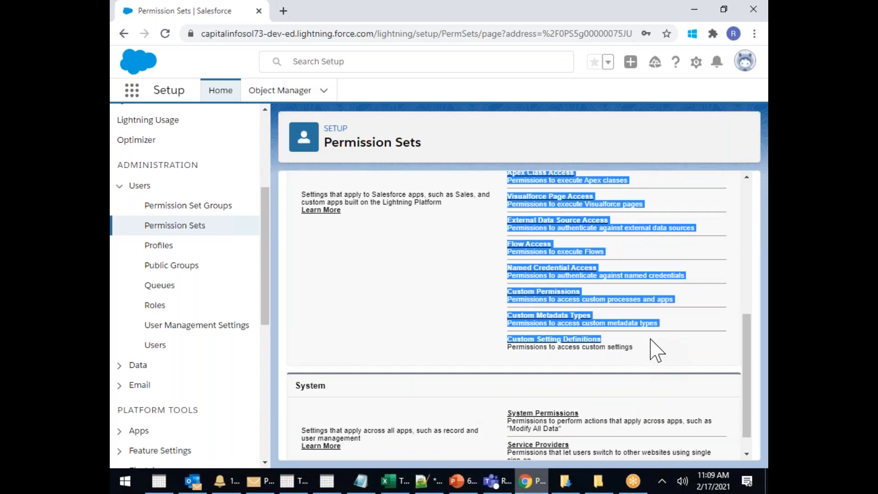
scroll(656, 350, down, 1)
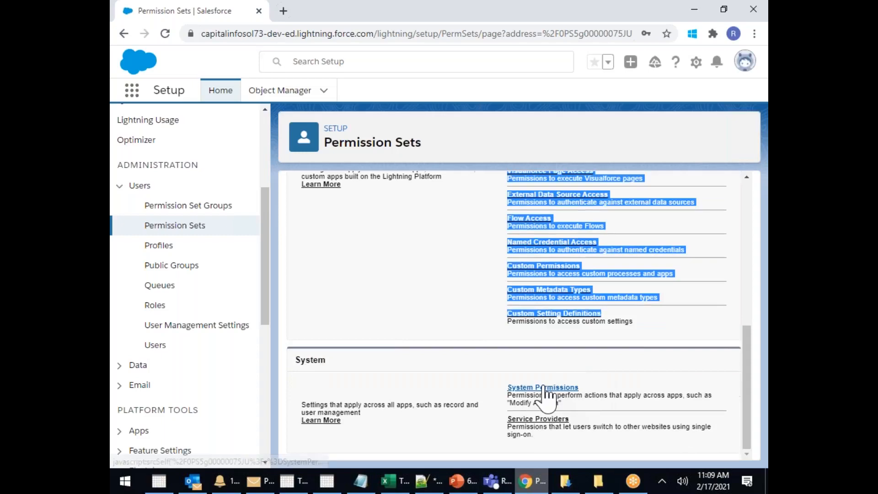
click(542, 388)
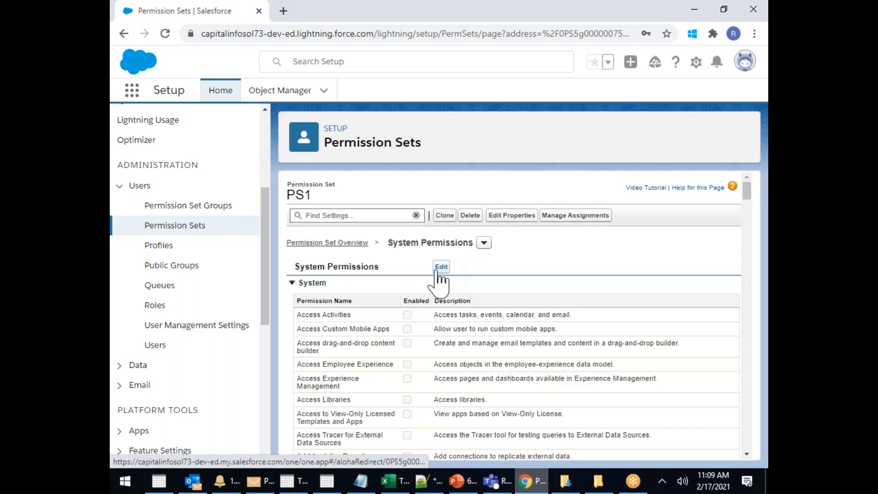
Edit PS1's system permissions, ticking Run Reports and Send Email
click(441, 268)
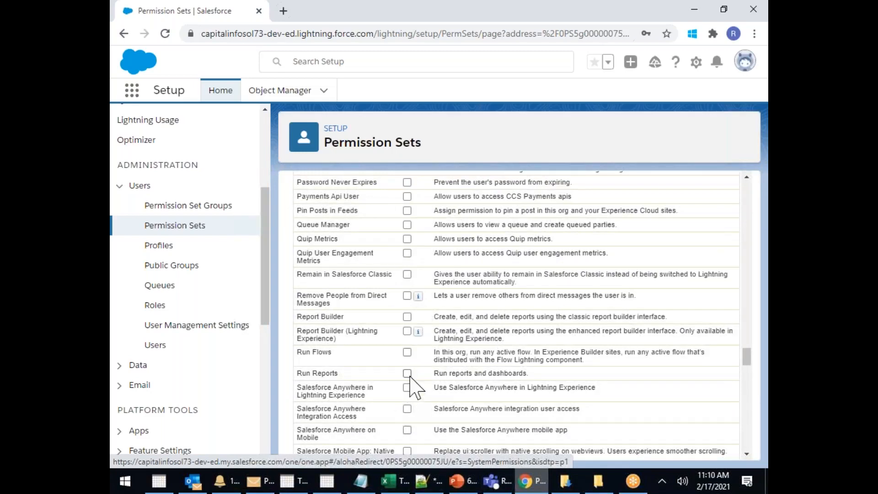
scroll(465, 350, up, 3)
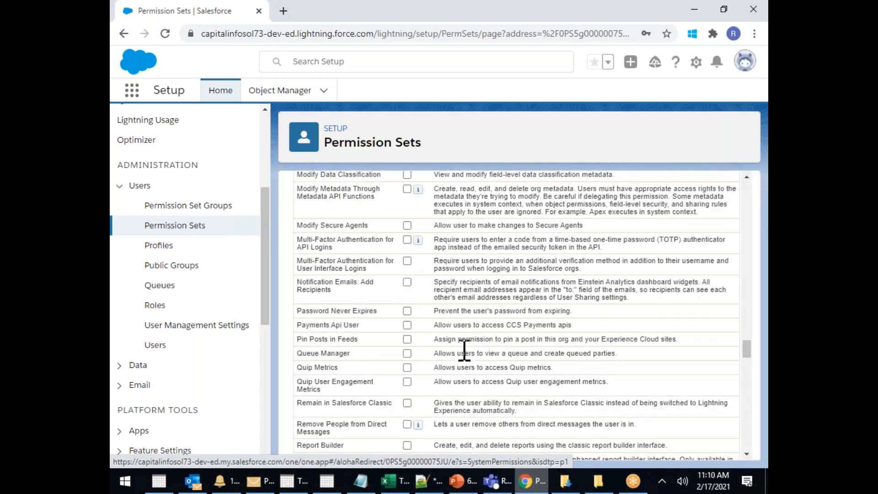
scroll(464, 350, down, 4)
scroll(464, 349, down, 3)
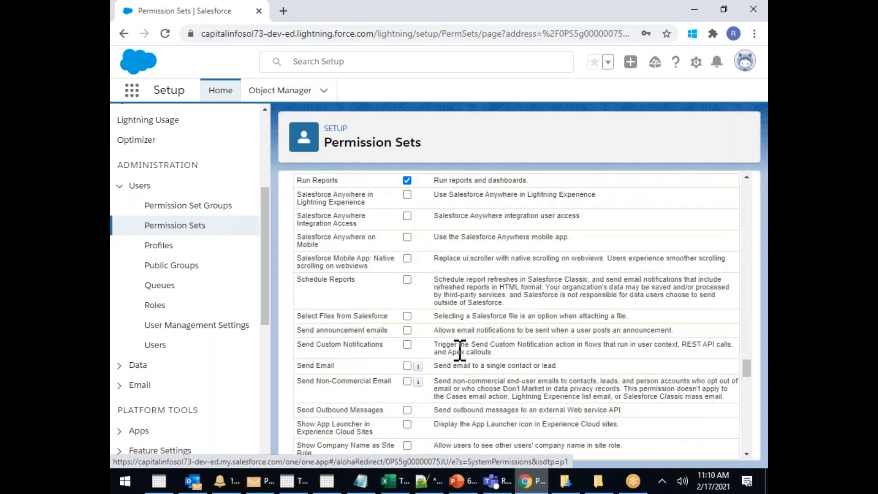
click(407, 366)
scroll(488, 300, up, 10)
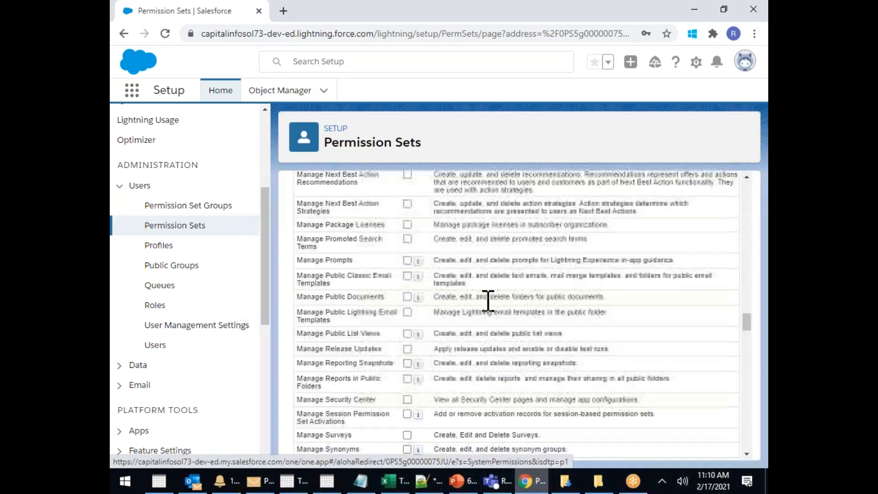
scroll(488, 300, up, 10)
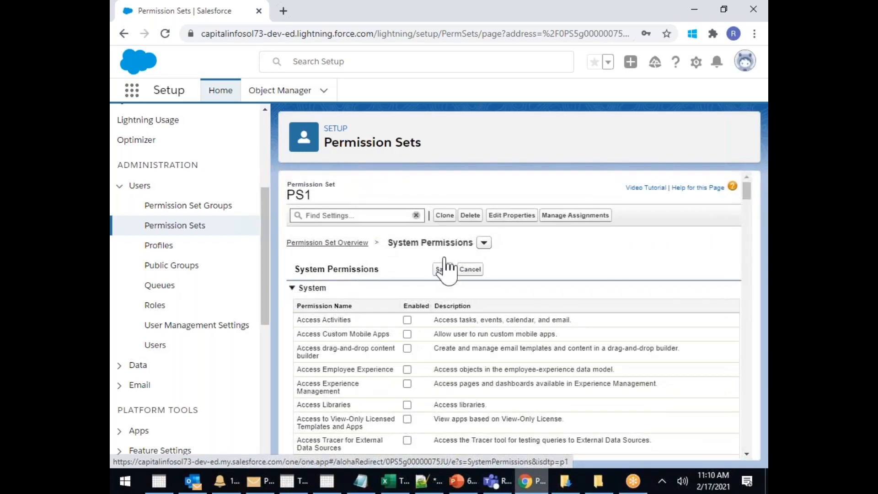
Save and confirm PS1's system permission changes for Edit Tasks, Run Reports and Send Email
click(442, 269)
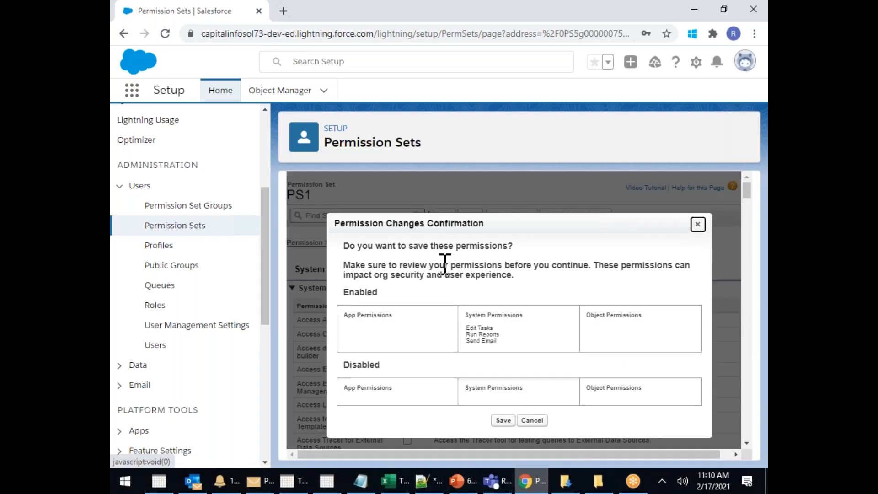
drag(470, 340, 482, 327)
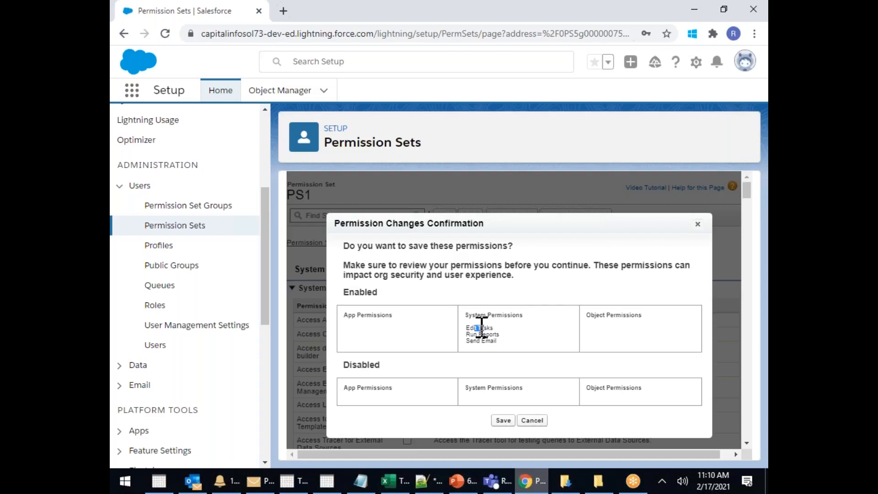
drag(363, 246, 537, 259)
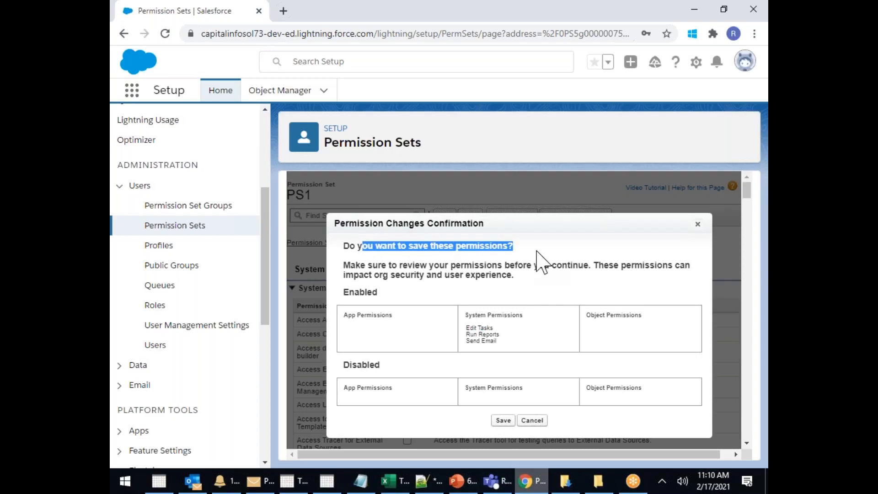
click(504, 421)
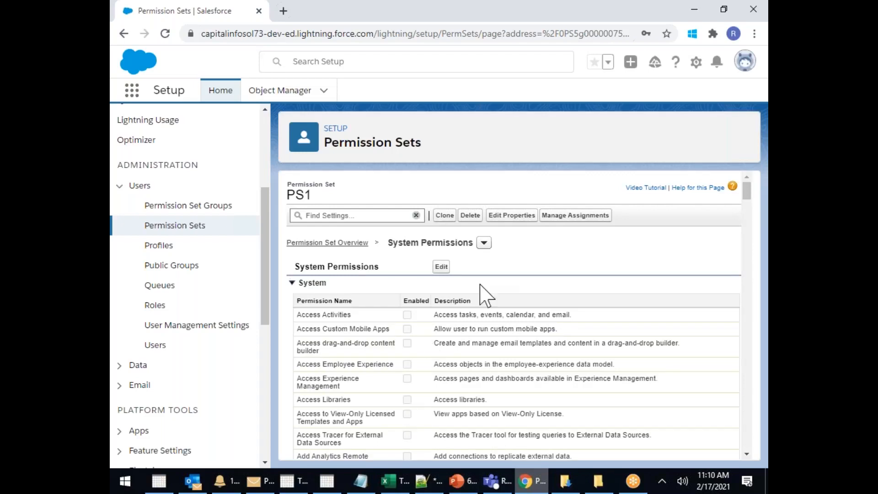
Assign PS1 to the first and fourth listed users, confirm, and return to Permission Sets
click(581, 215)
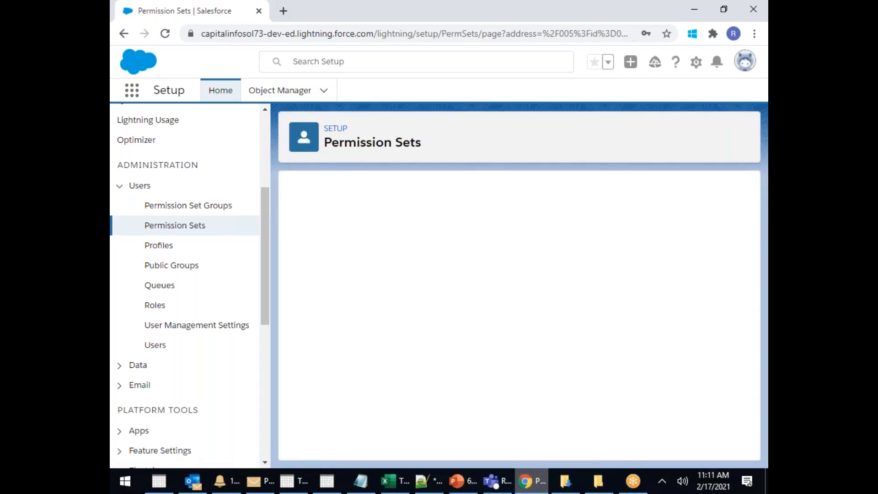
click(466, 258)
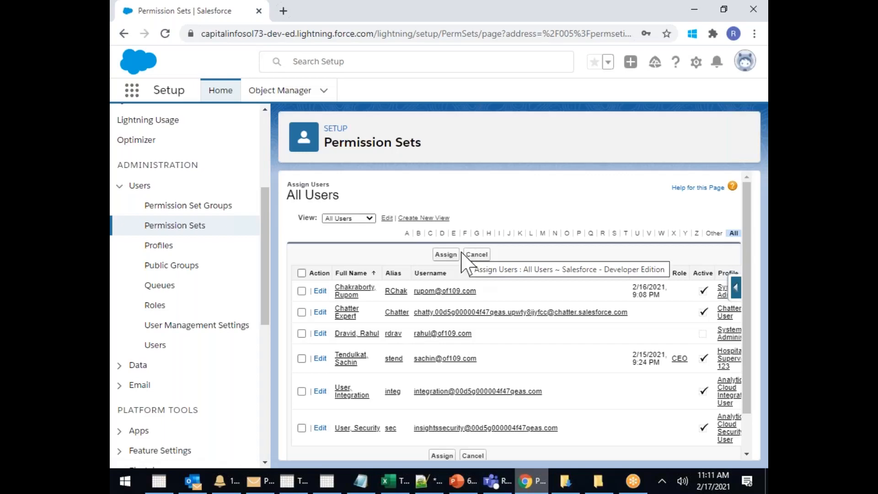
click(301, 291)
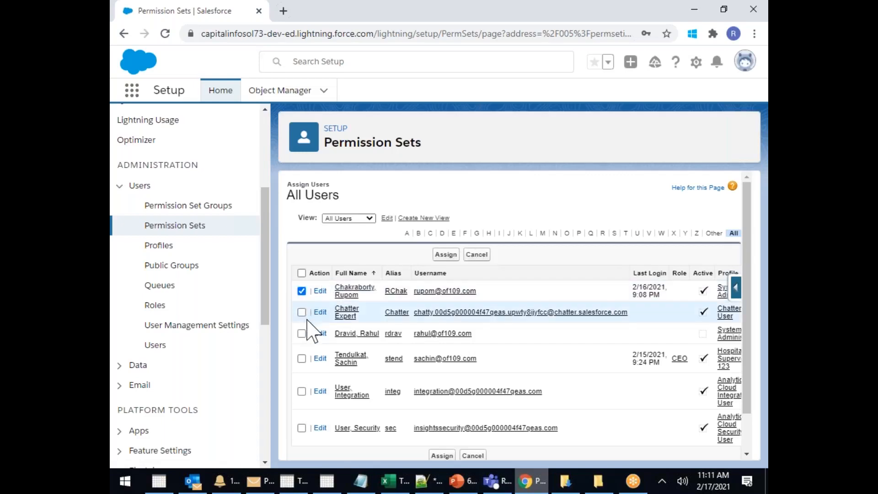
click(302, 334)
click(302, 358)
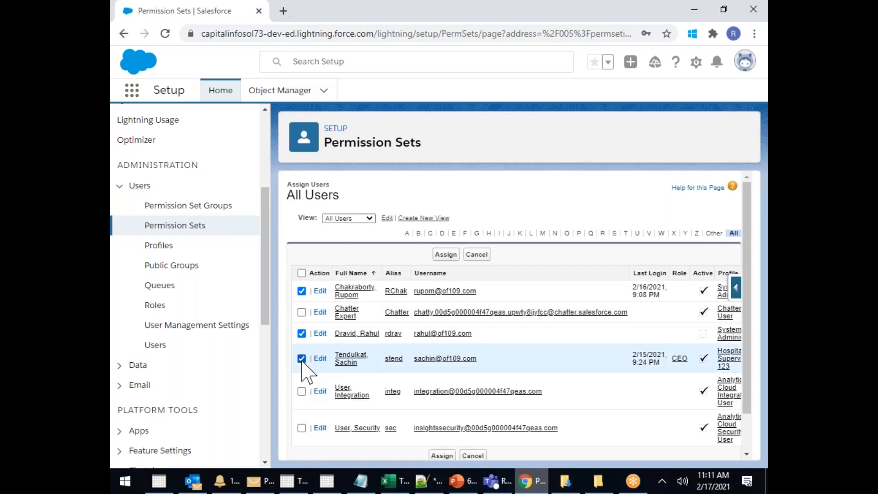
click(301, 334)
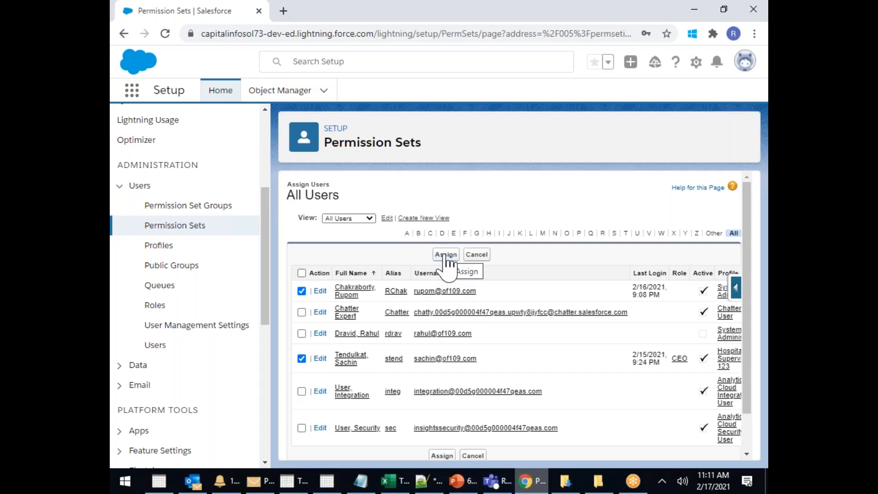
click(445, 254)
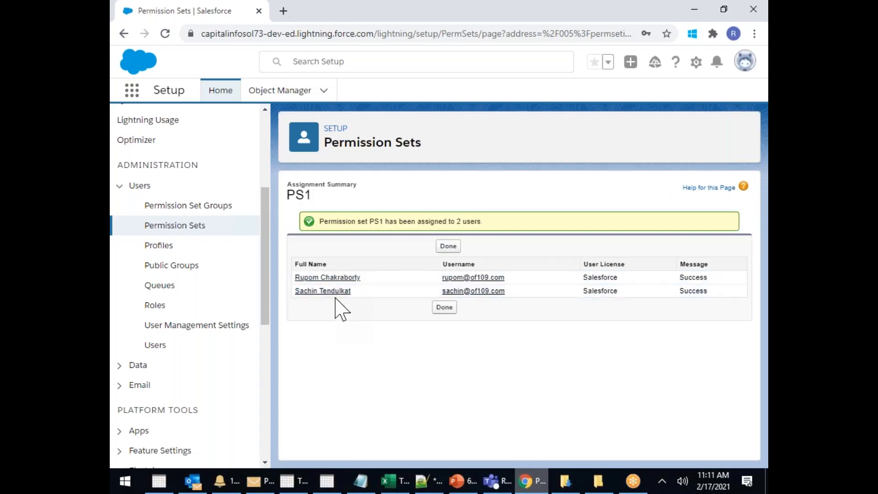
click(447, 308)
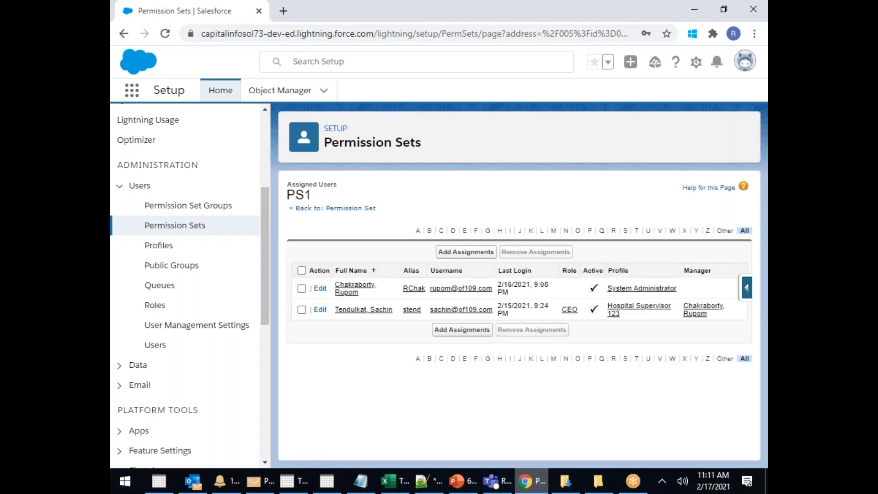
click(173, 227)
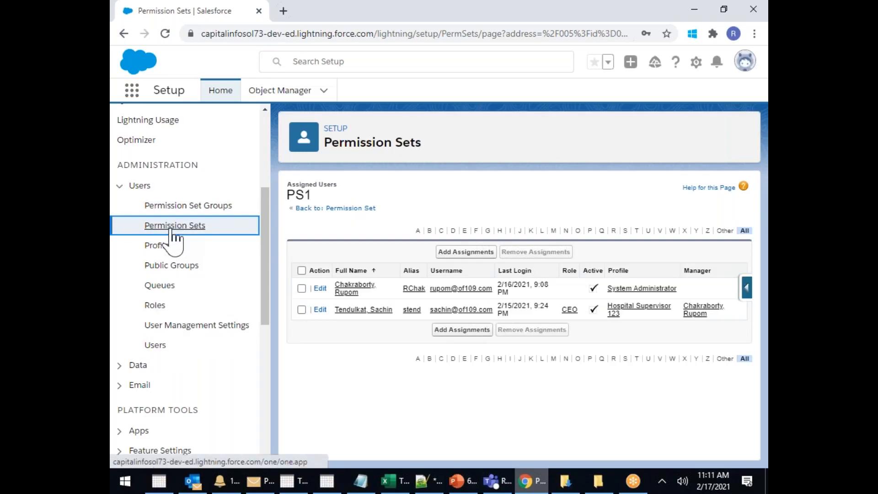
Create a new permission set with Label 'PS2' and save it
click(173, 229)
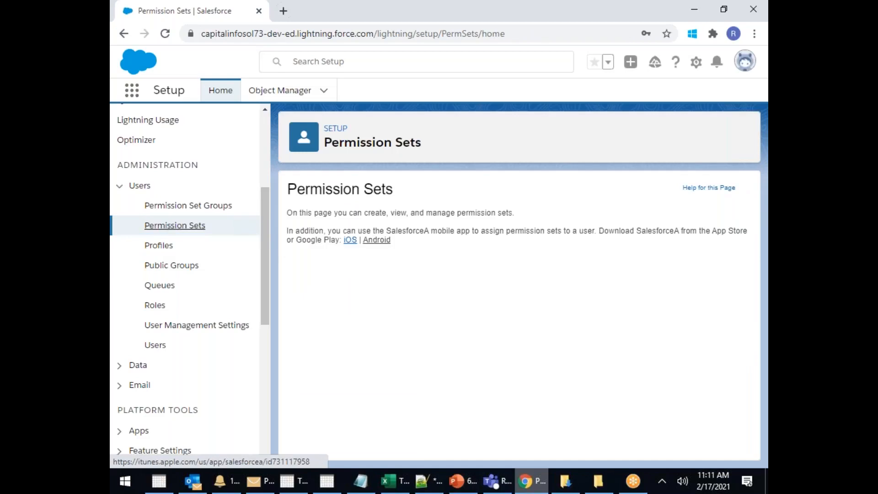
click(303, 289)
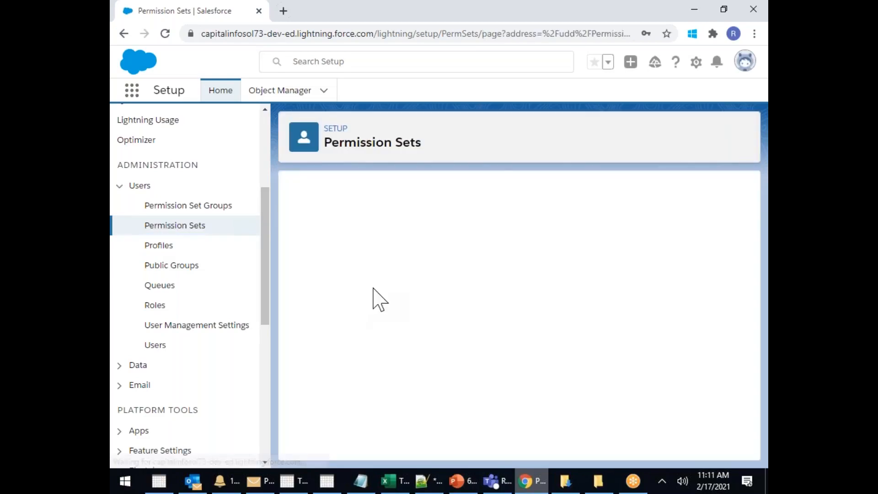
click(364, 284)
text(ps2)
key(BackSpace)
key(BackSpace)
key(BackSpace)
text(PS2)
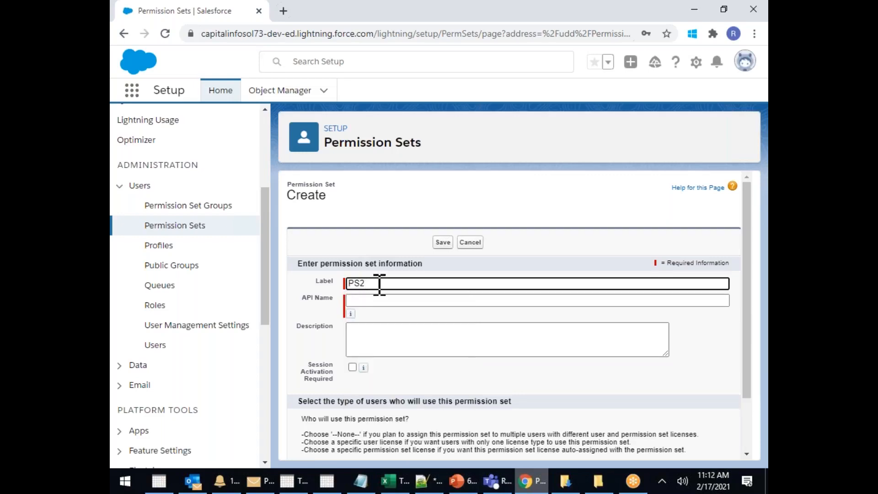
click(443, 243)
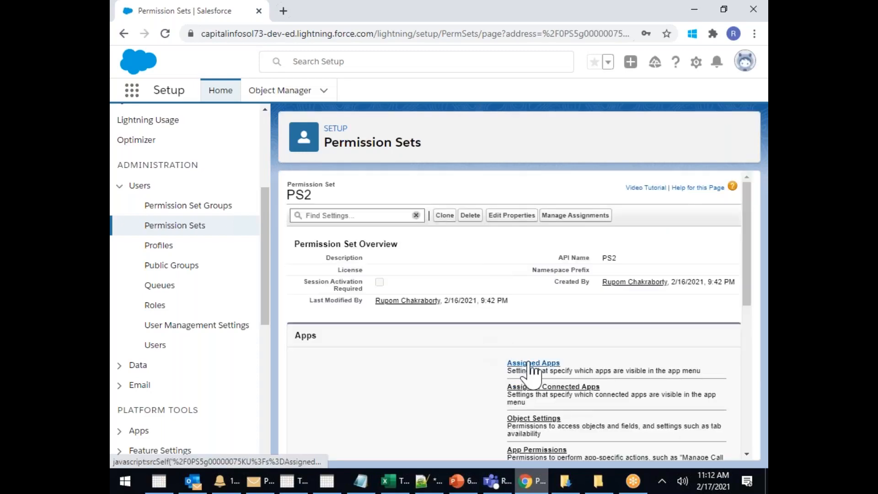
Add the Service and Service Console apps to PS2's Assigned Apps and save
click(529, 364)
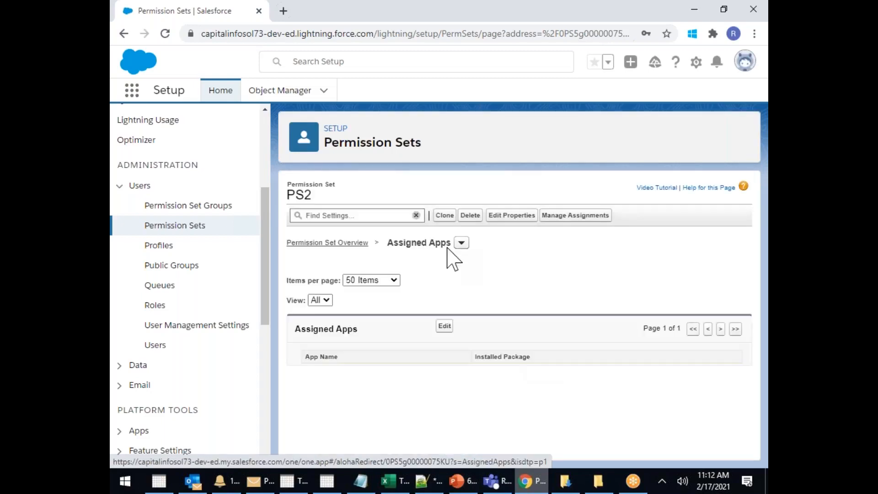
click(442, 327)
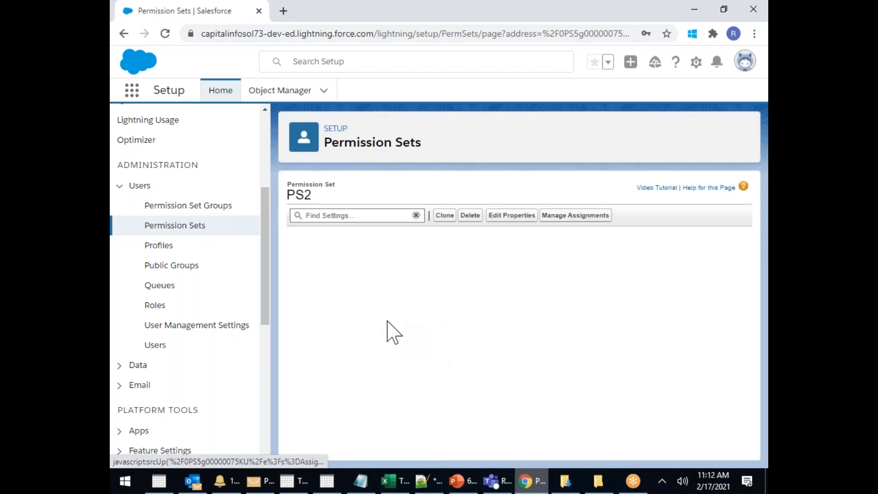
scroll(375, 428, down, 3)
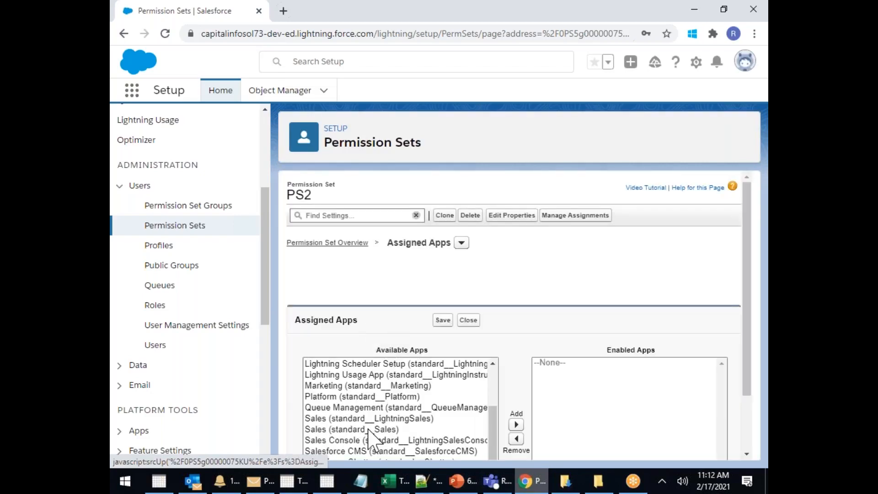
scroll(551, 317, down, 2)
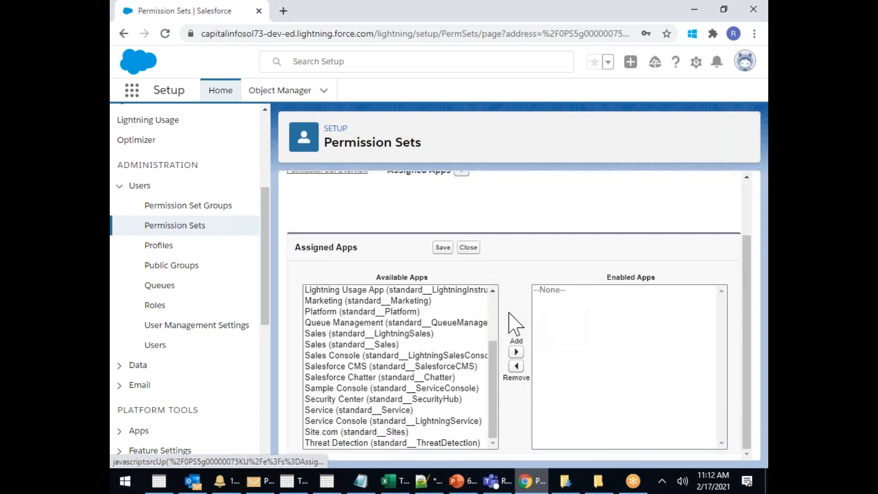
click(354, 411)
ctrl+click(348, 420)
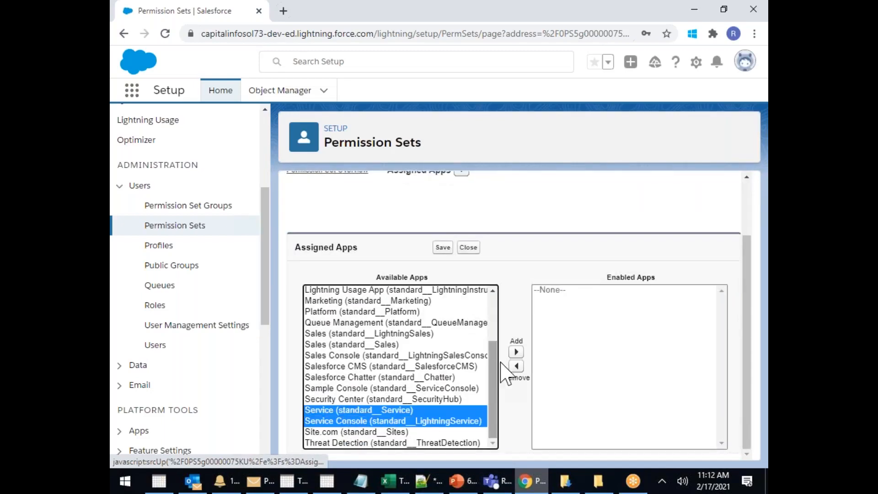
click(516, 351)
click(442, 247)
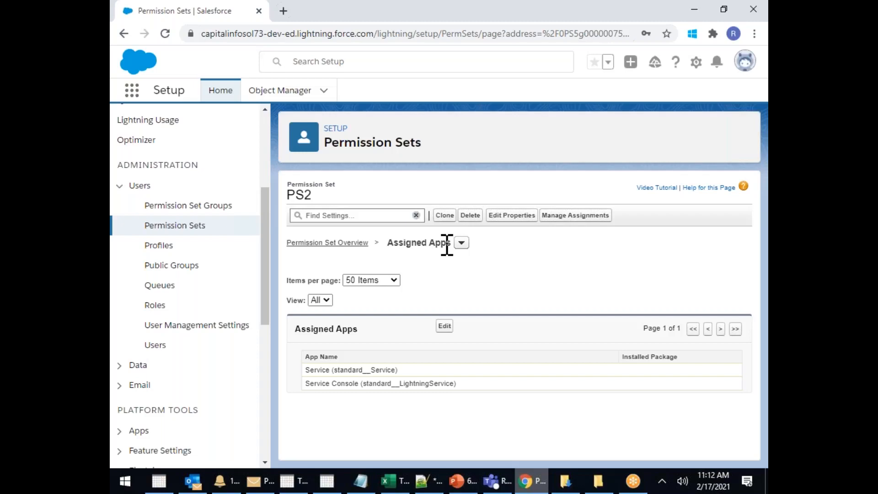
Create a new permission set with Label and API Name 'PS3' and save it
click(173, 227)
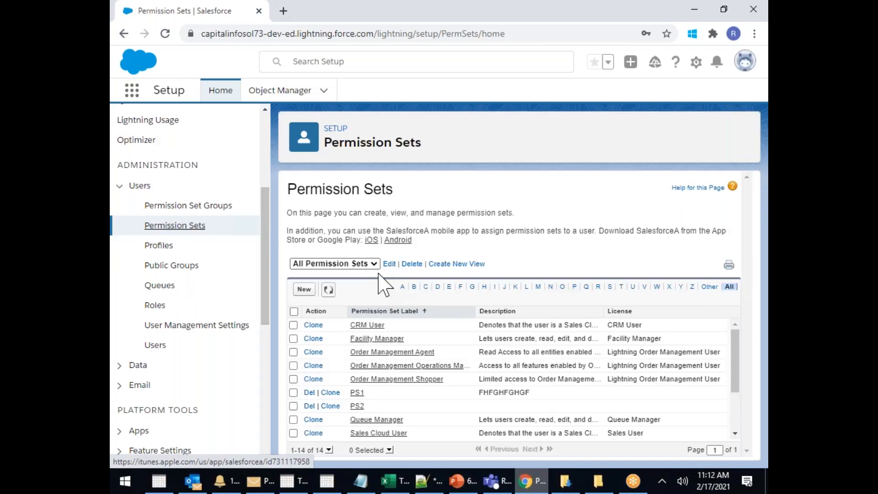
click(310, 293)
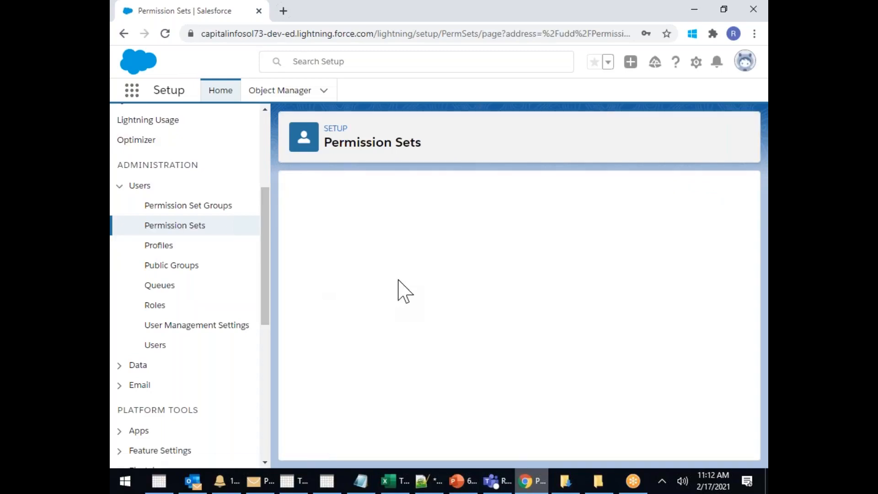
click(371, 285)
text(p)
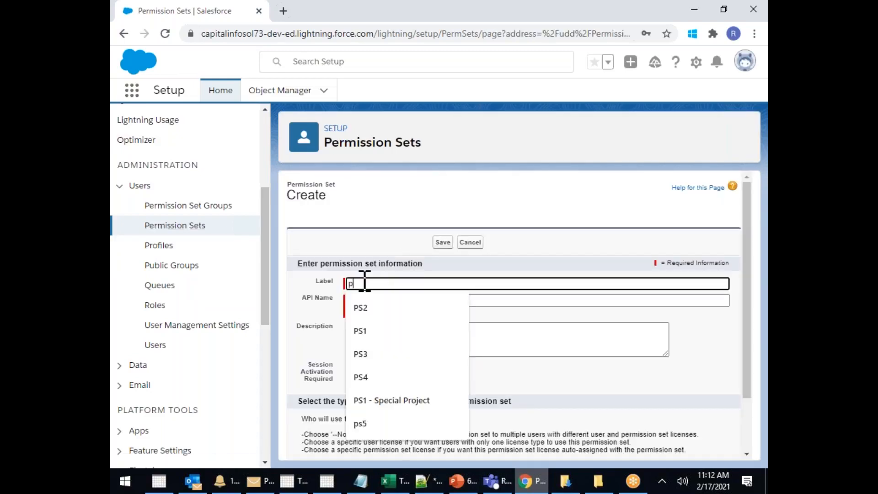
text(s3)
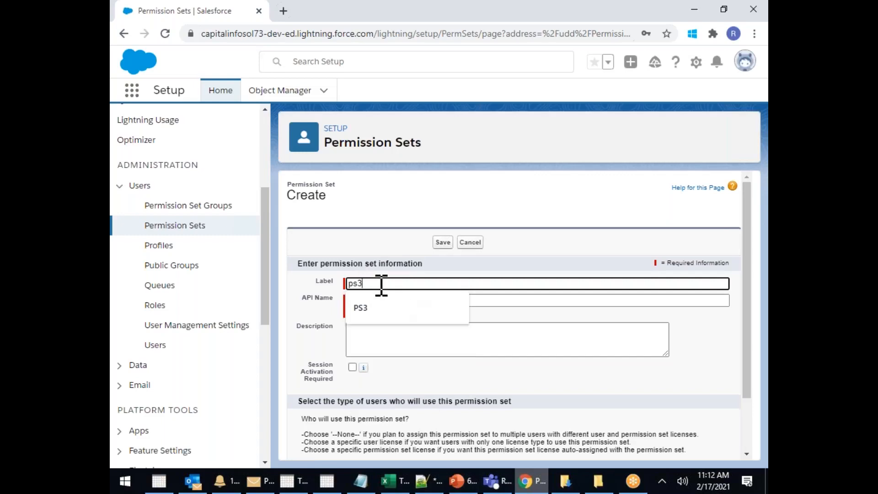
key(BackSpace)
key(BackSpace)
key(BackSpace)
text(PS3)
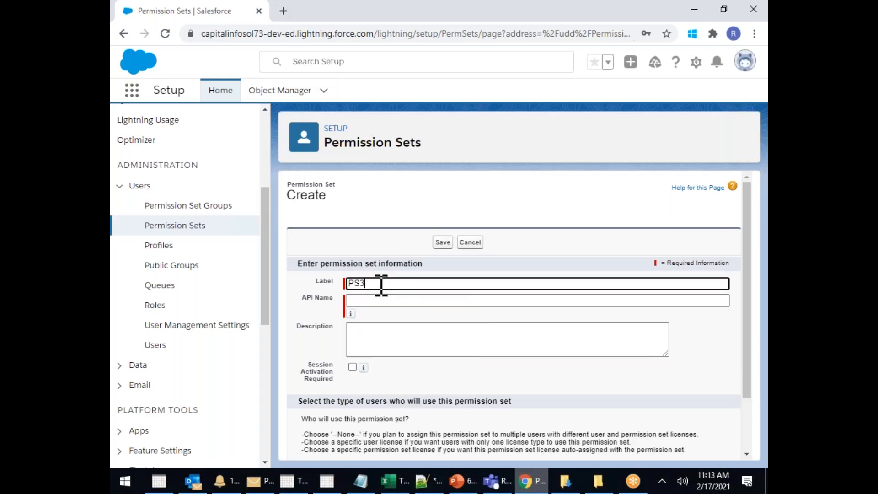
click(392, 300)
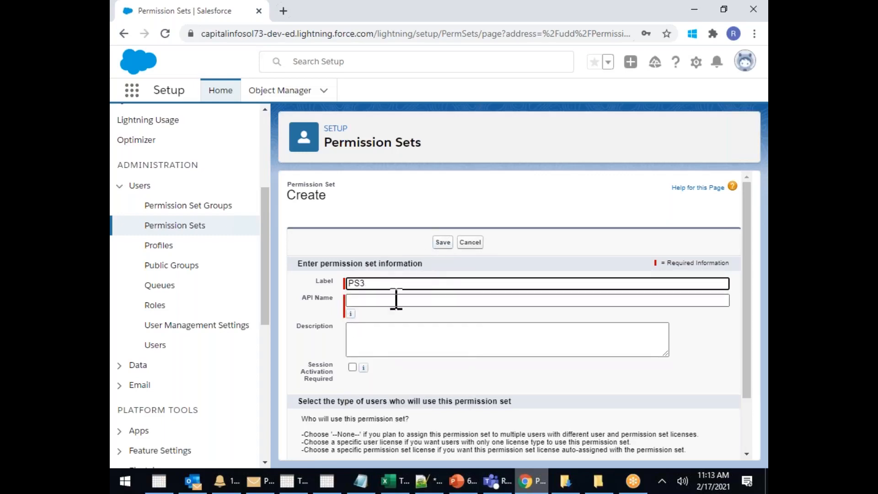
click(442, 242)
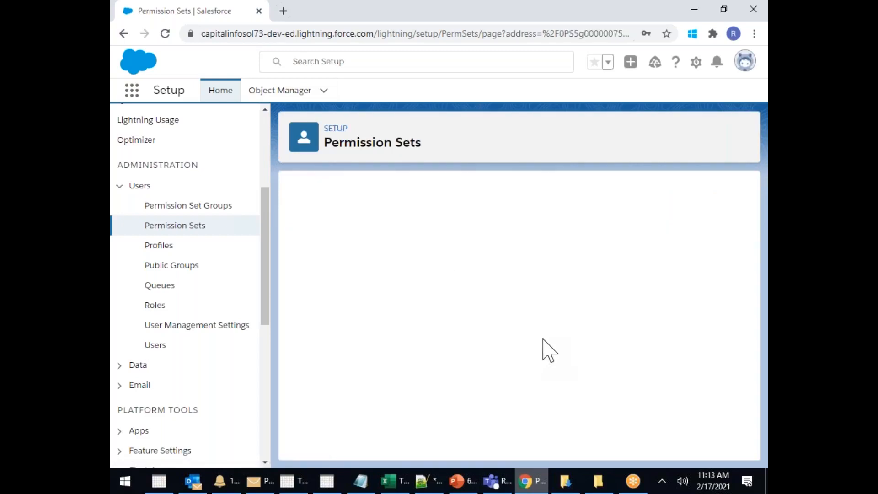
scroll(547, 348, down, 3)
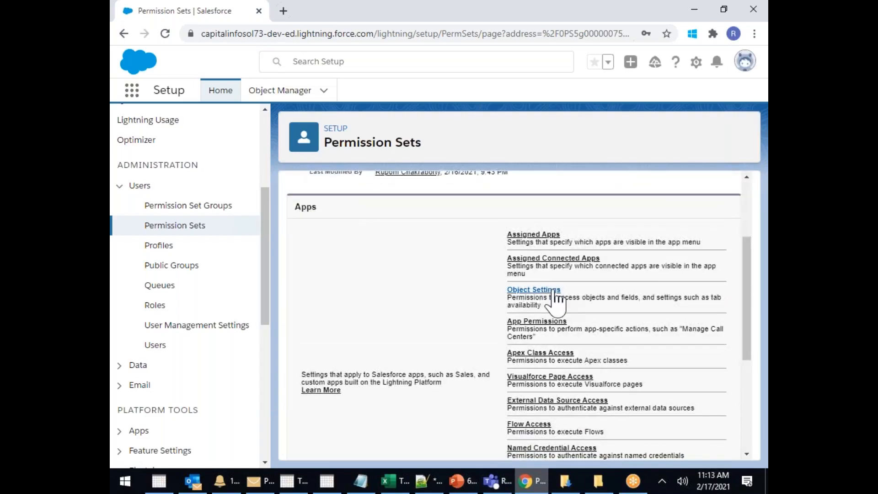
Make PS3's Cases tab Available and Visible, grant Create, Edit, Delete, View All and Modify All, and save
click(535, 289)
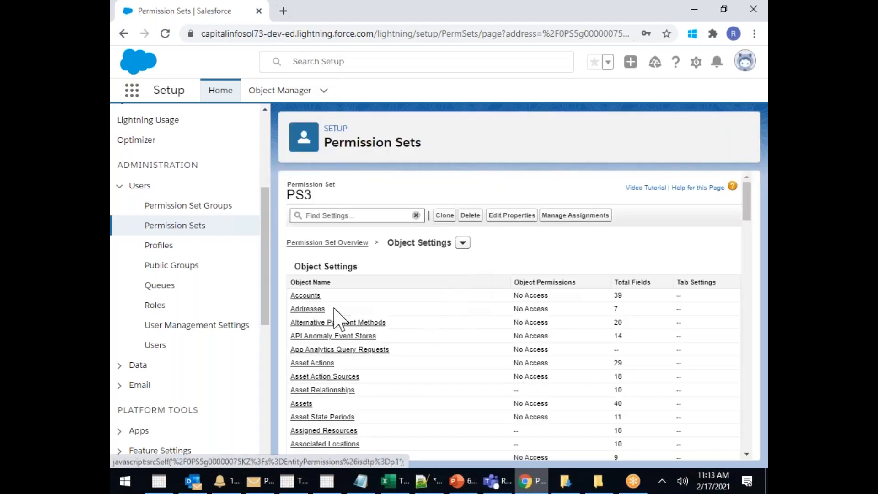
scroll(327, 336, down, 7)
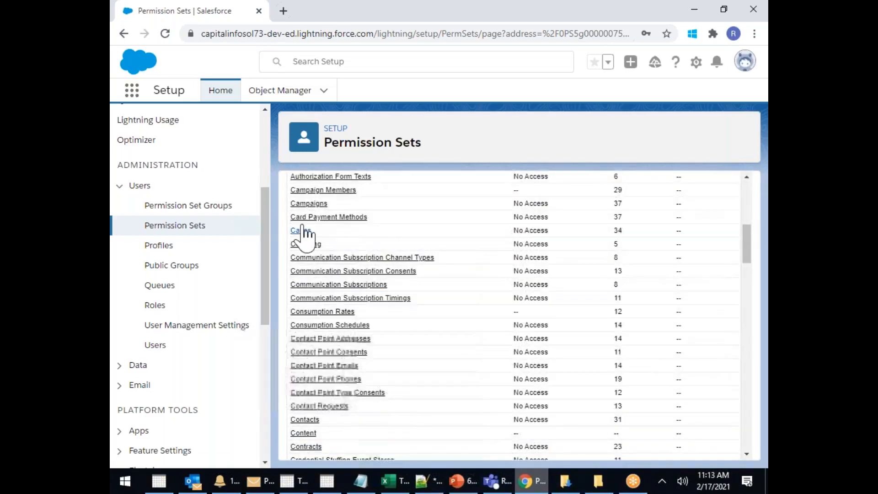
click(301, 230)
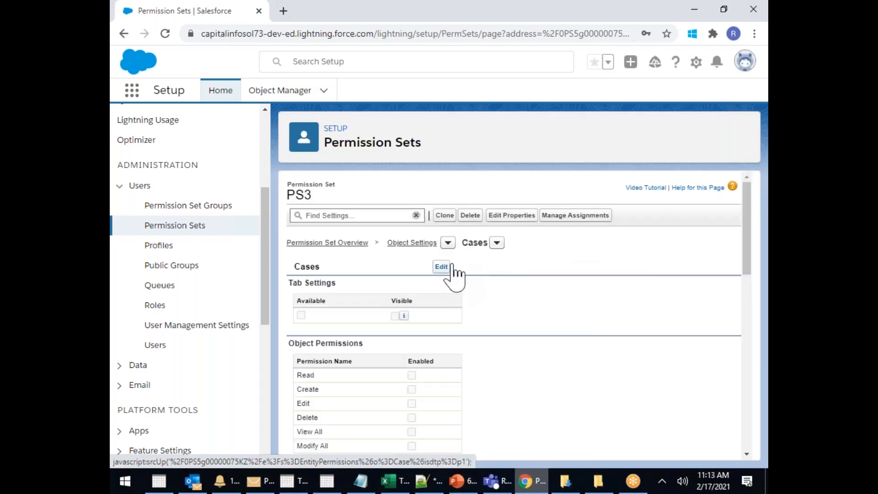
click(441, 267)
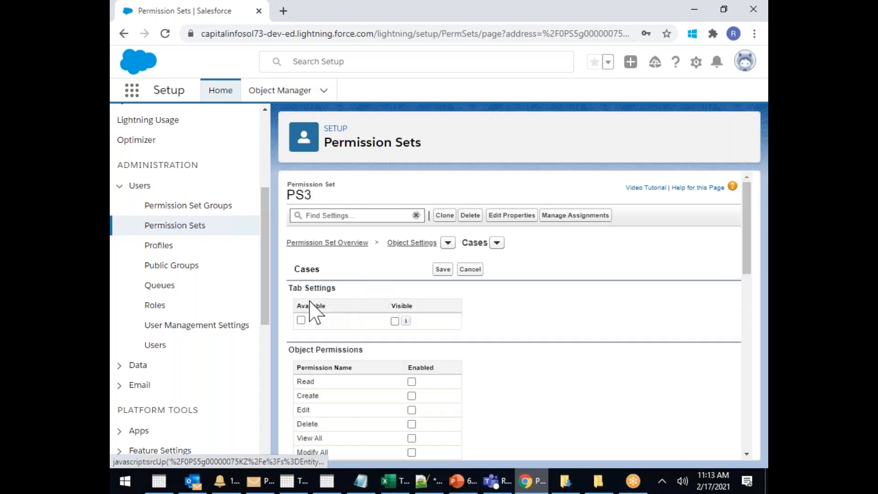
click(300, 320)
click(395, 321)
click(411, 396)
click(411, 409)
click(412, 424)
click(411, 438)
click(412, 453)
click(443, 269)
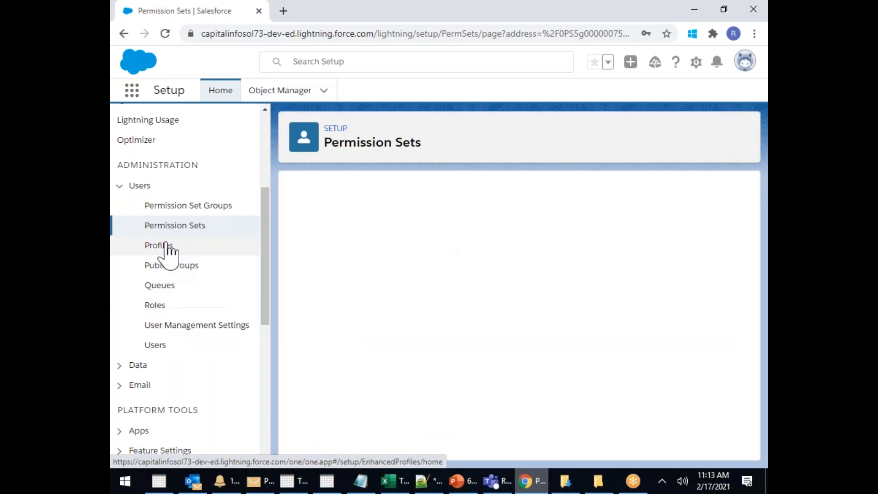
Create a new permission set with Label 'PS4' and save it
click(175, 225)
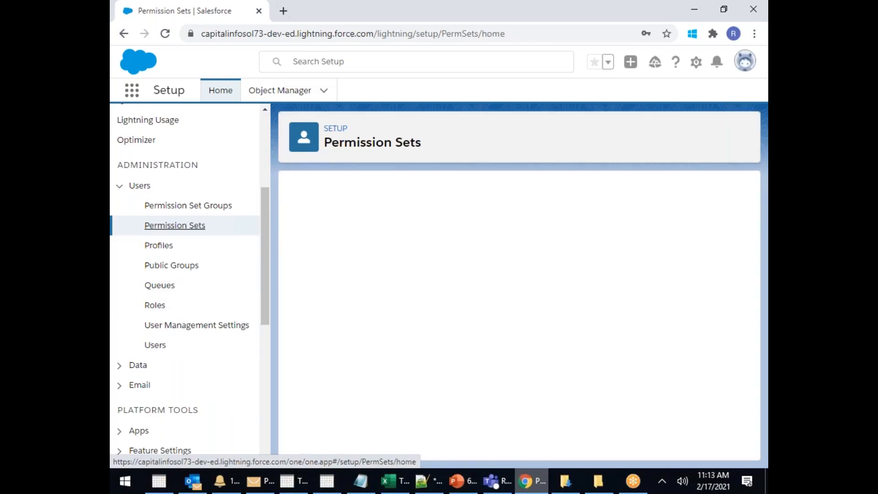
click(316, 290)
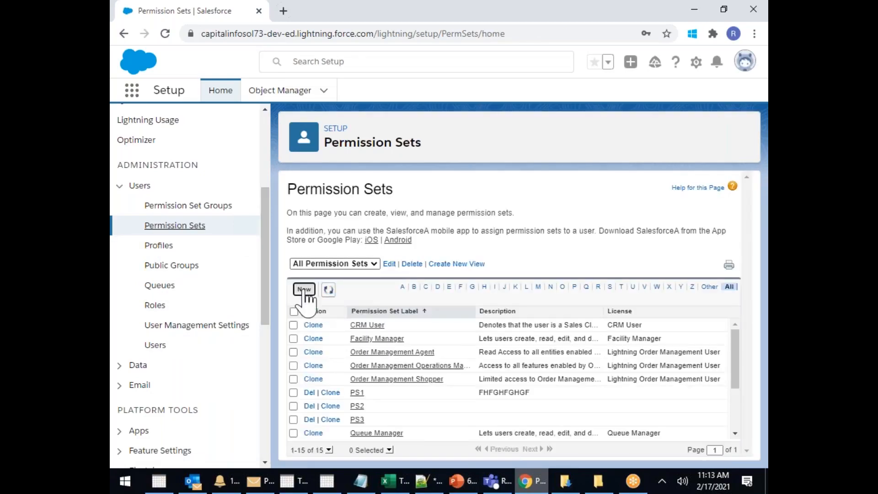
click(380, 284)
text(PS4)
click(438, 245)
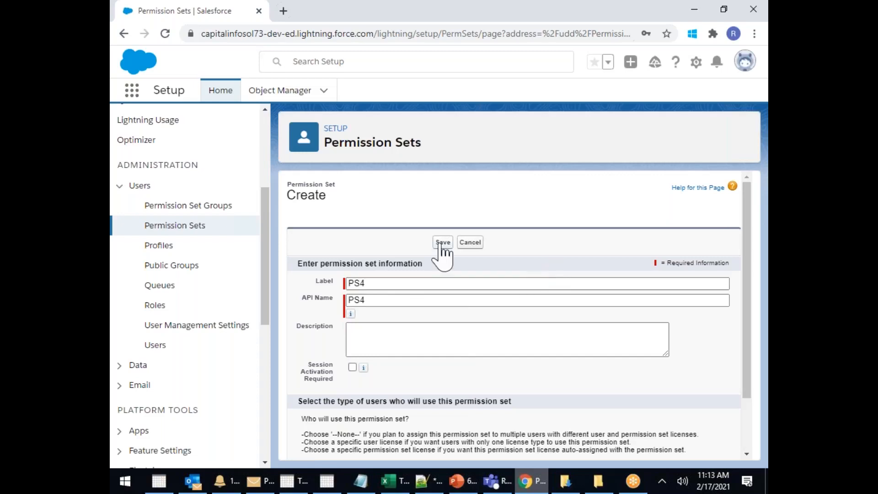
click(440, 244)
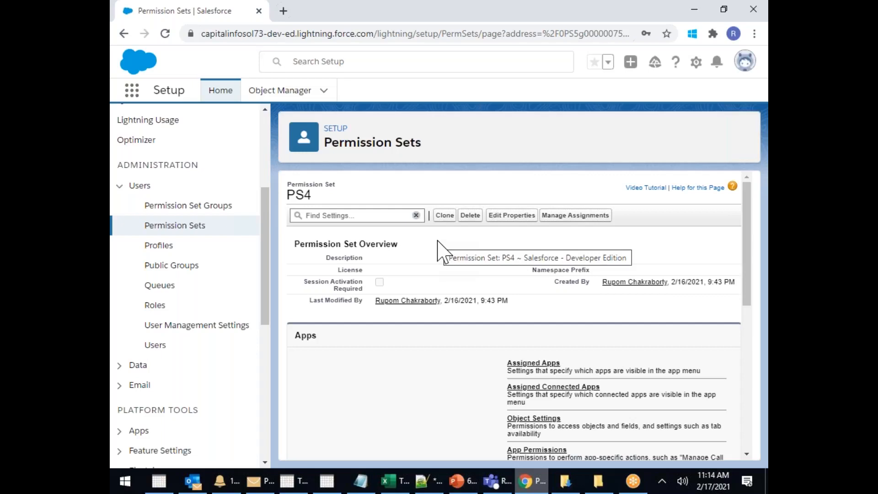
click(551, 364)
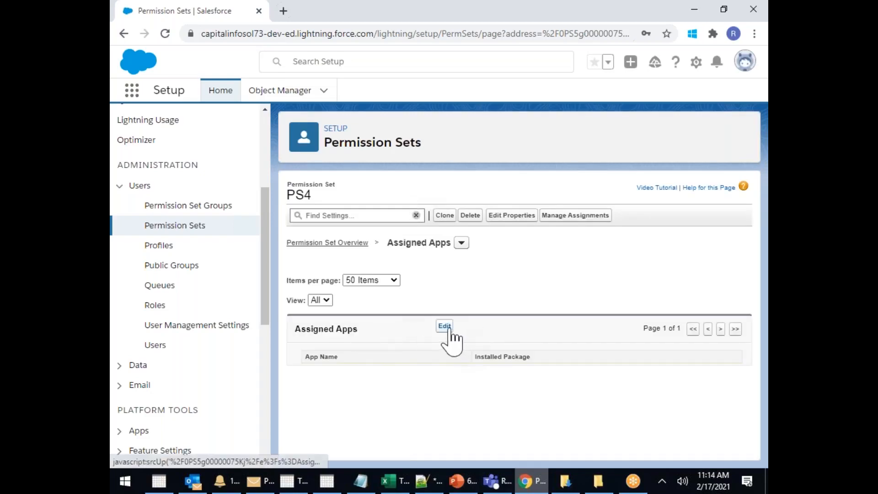
Enable Analytics Studio, Bolt Solutions, Lightning Scheduler Setup, Platform and Sales for PS4 and save
click(447, 329)
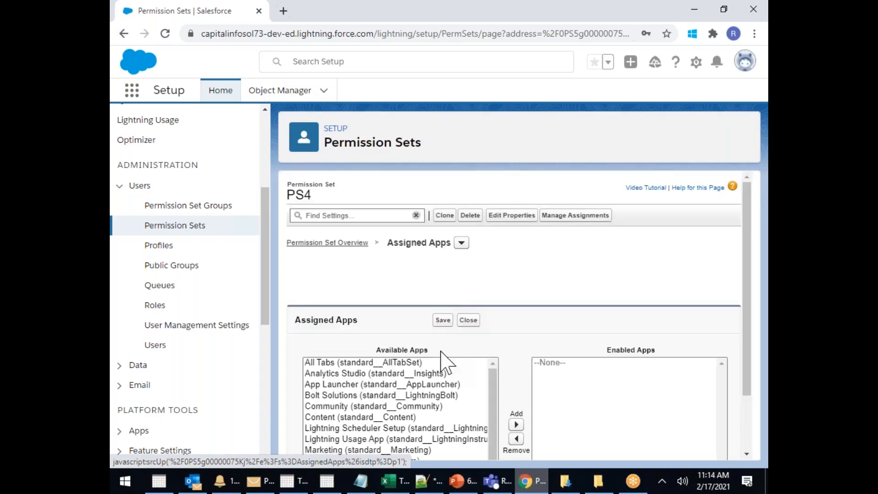
click(345, 373)
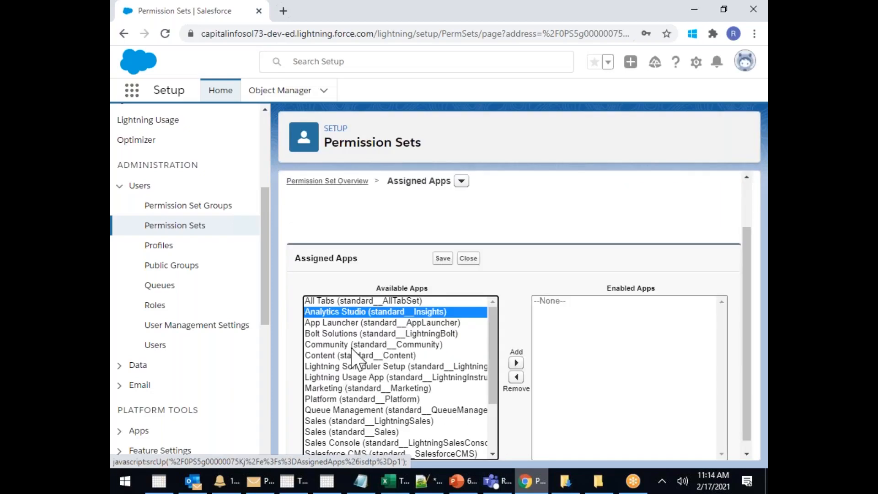
ctrl+click(356, 334)
ctrl+click(350, 366)
ctrl+click(349, 399)
ctrl+click(350, 431)
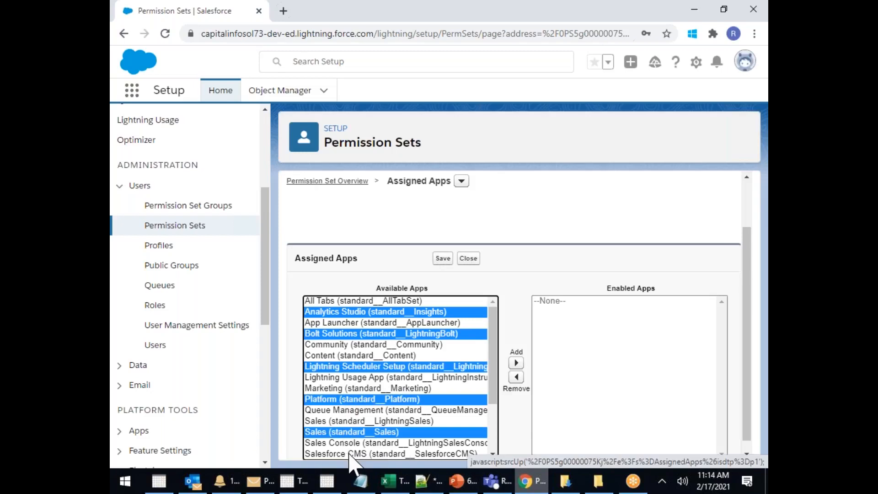
click(516, 363)
click(443, 258)
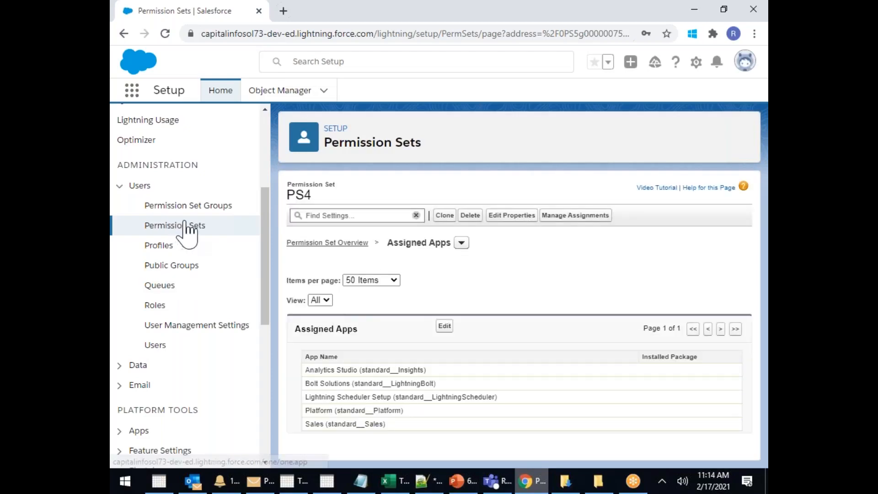
Create a new permission set group labelled 'ps34' and save it
click(210, 211)
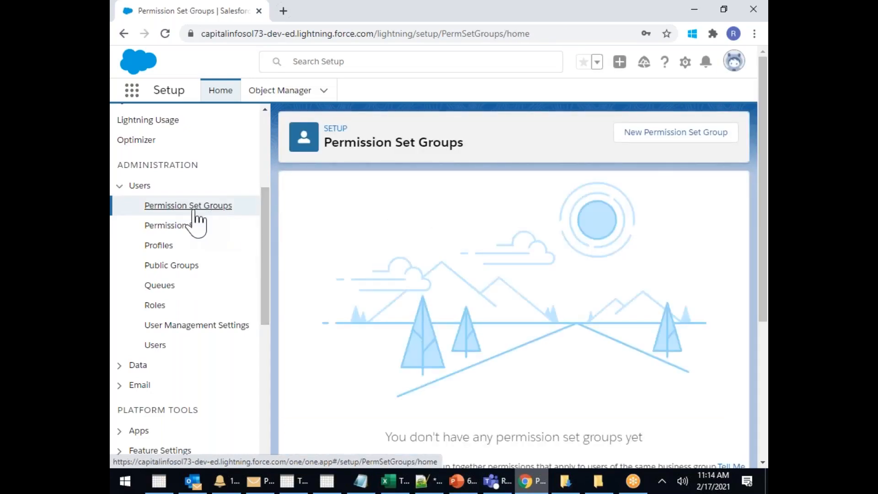
click(667, 133)
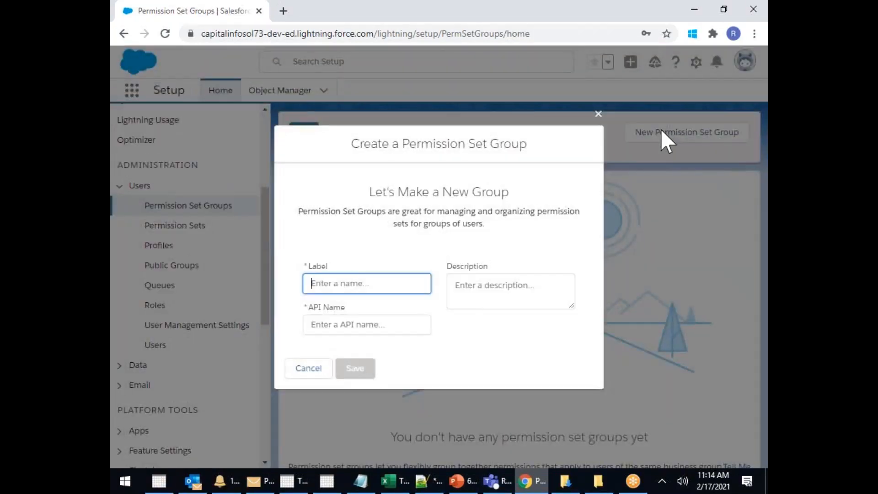
text(ps34)
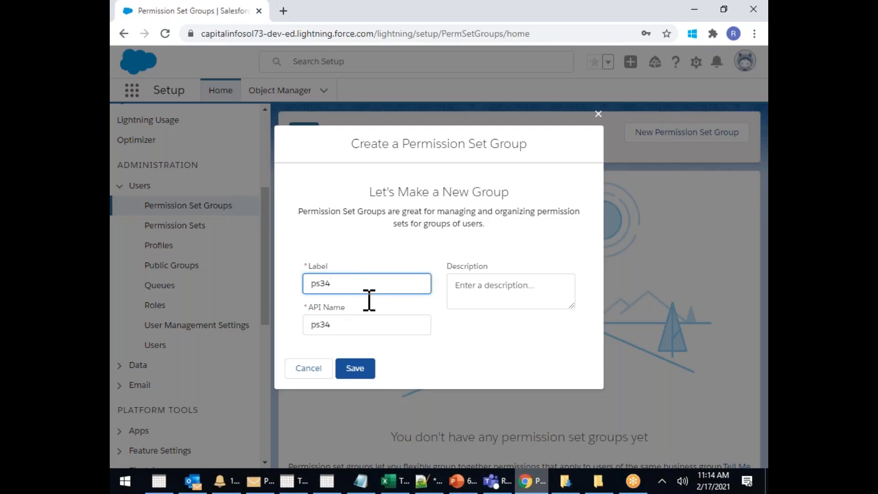
click(360, 371)
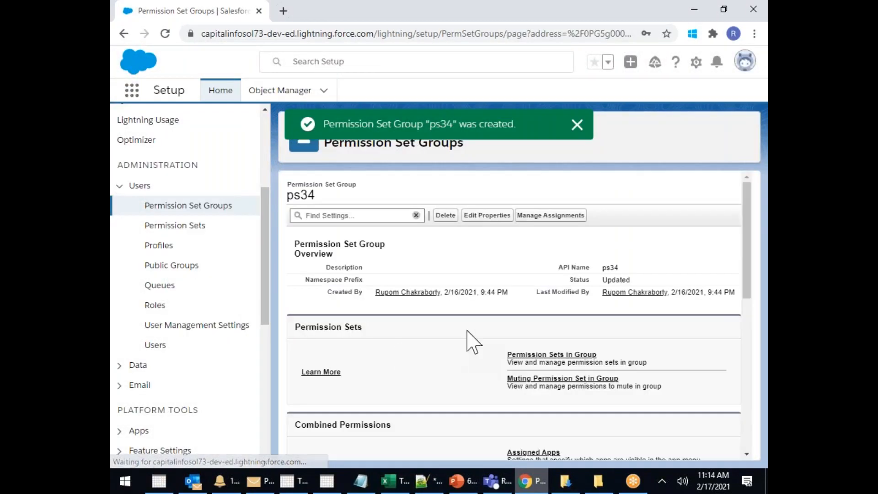
Add permission sets PS3 and PS4 to the ps34 group
click(539, 359)
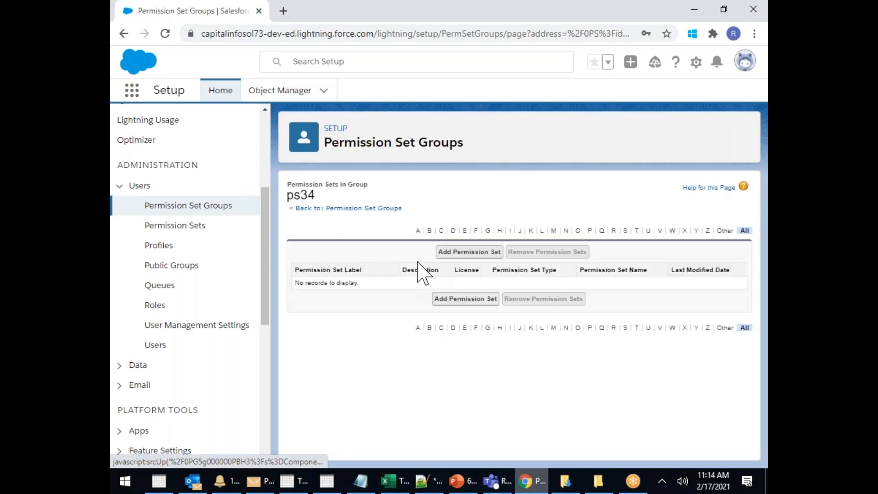
click(465, 254)
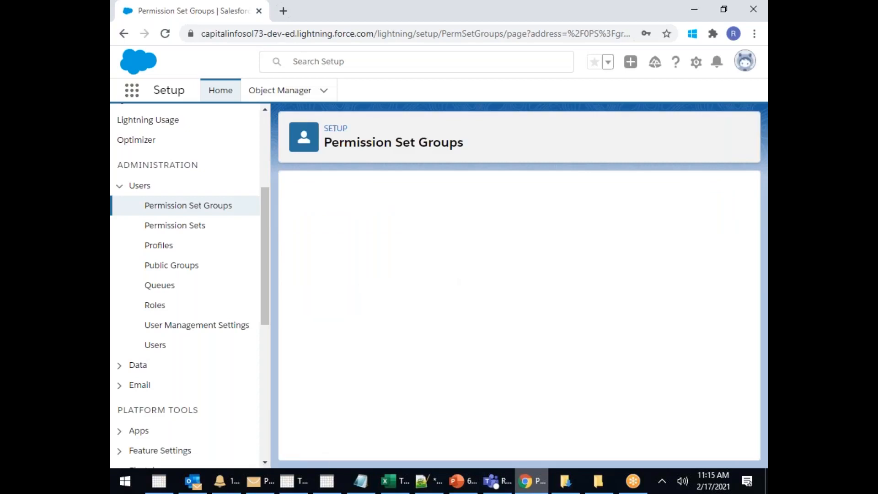
scroll(301, 288, down, 3)
click(301, 286)
click(302, 301)
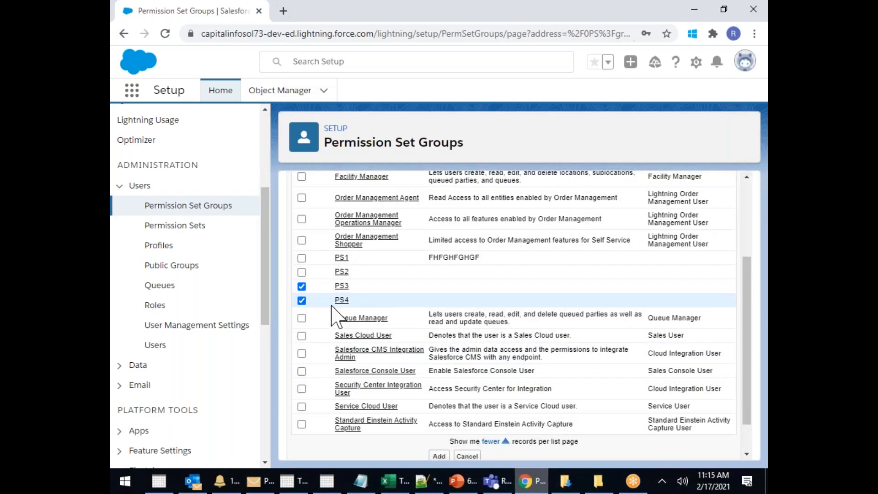
scroll(435, 318, up, 1)
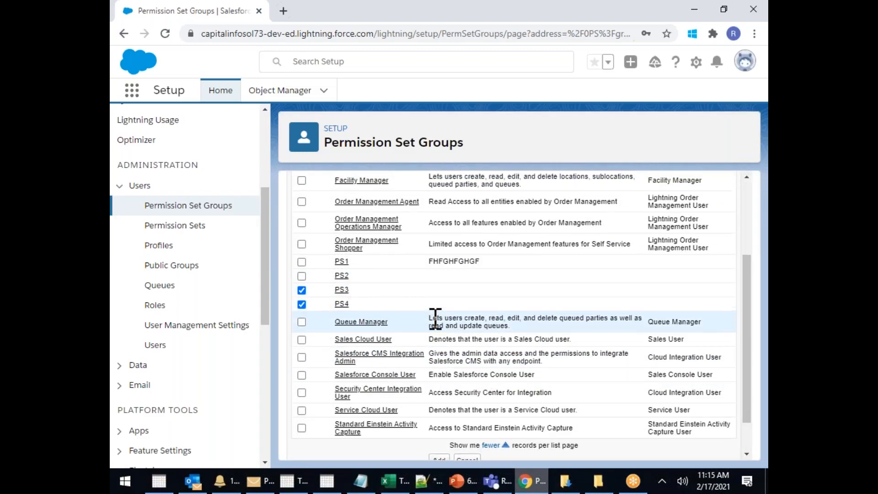
scroll(435, 319, up, 3)
click(442, 254)
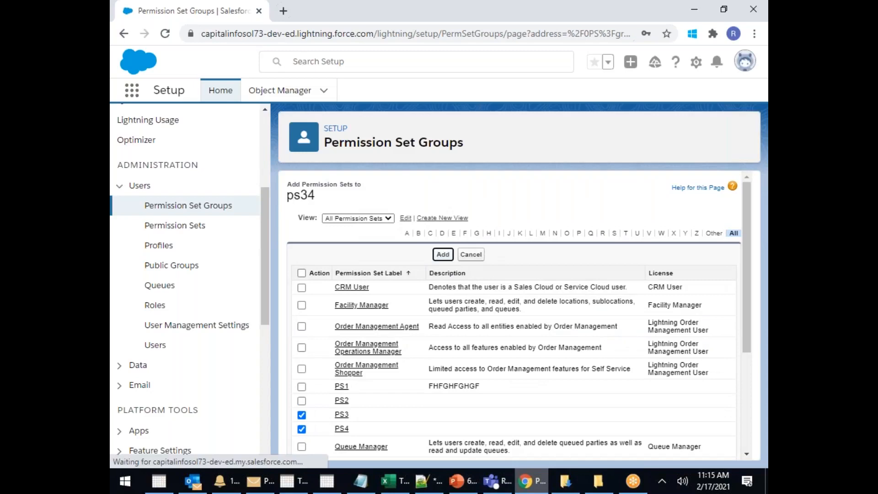
click(442, 308)
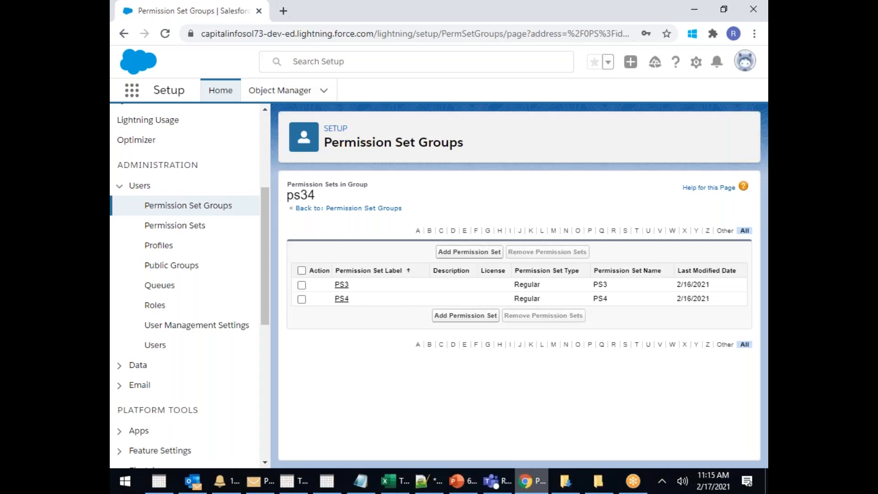
Review the five apps ps34 inherits from PS4, then open its user assignment list
click(343, 208)
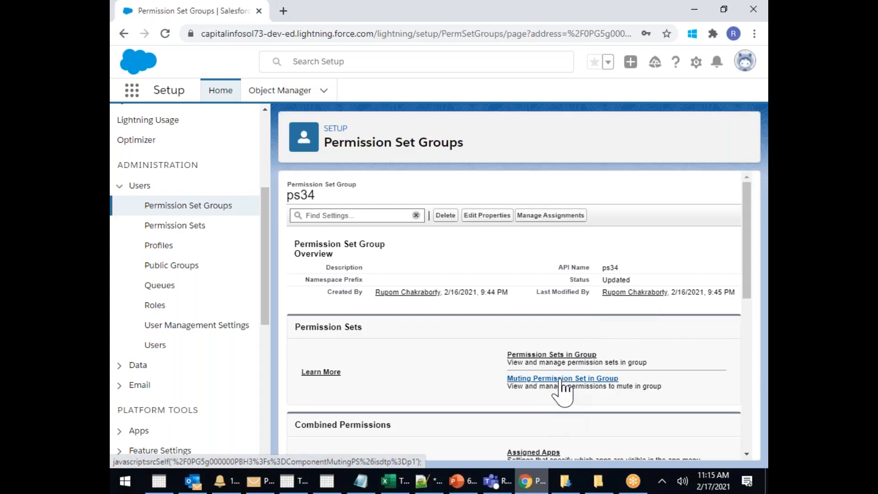
scroll(575, 409, down, 3)
click(536, 324)
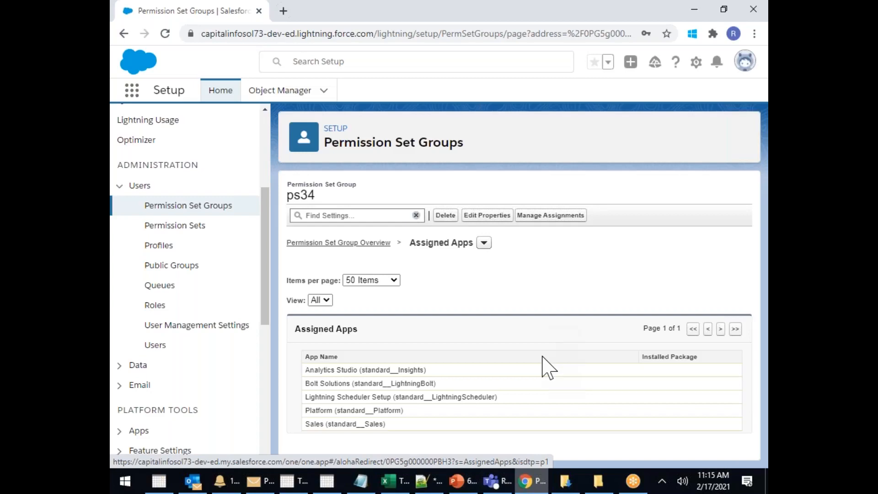
drag(473, 430, 322, 362)
click(471, 343)
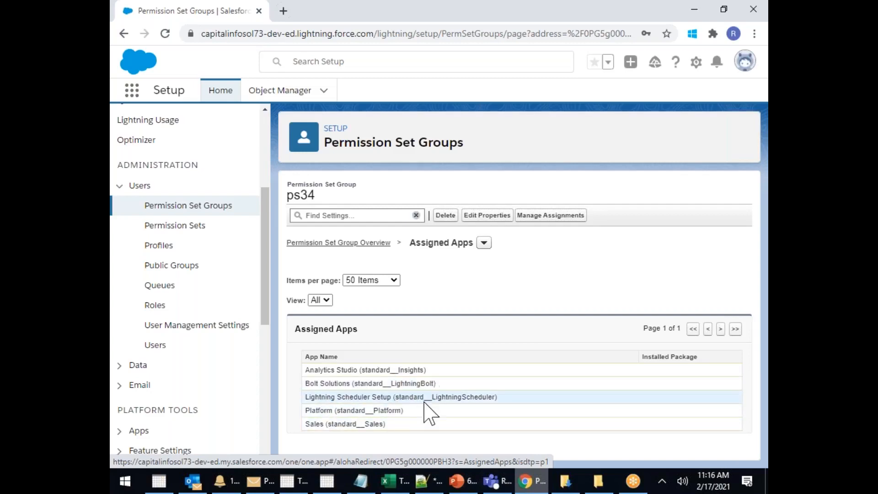
drag(397, 425, 323, 369)
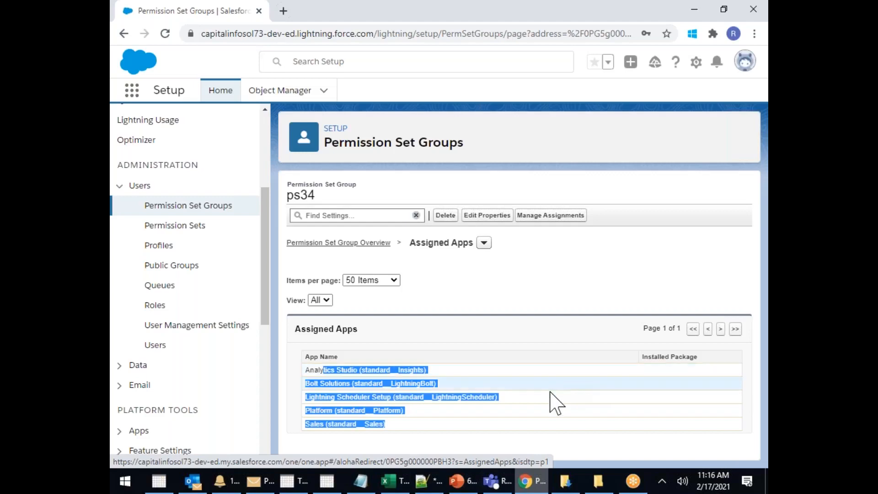
click(399, 305)
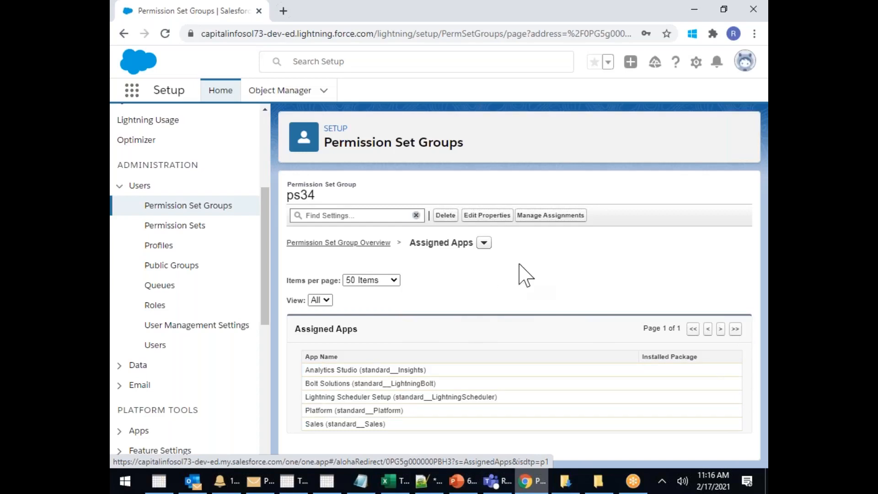
click(563, 220)
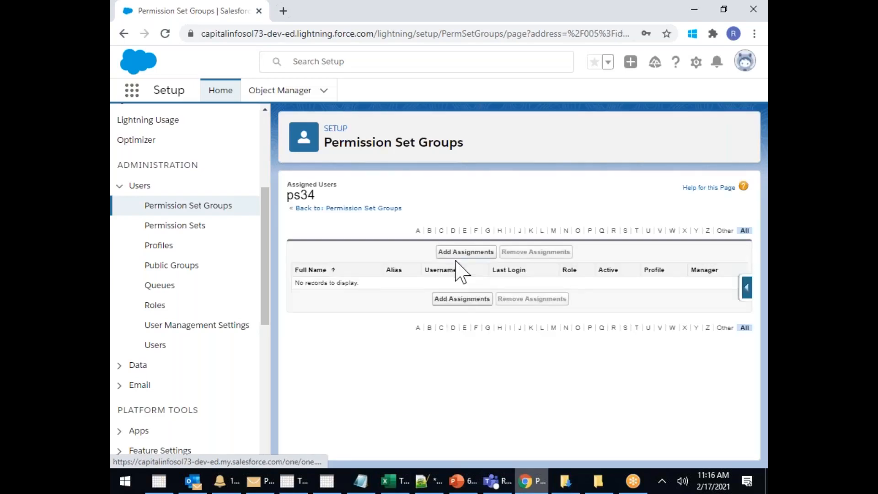
click(465, 252)
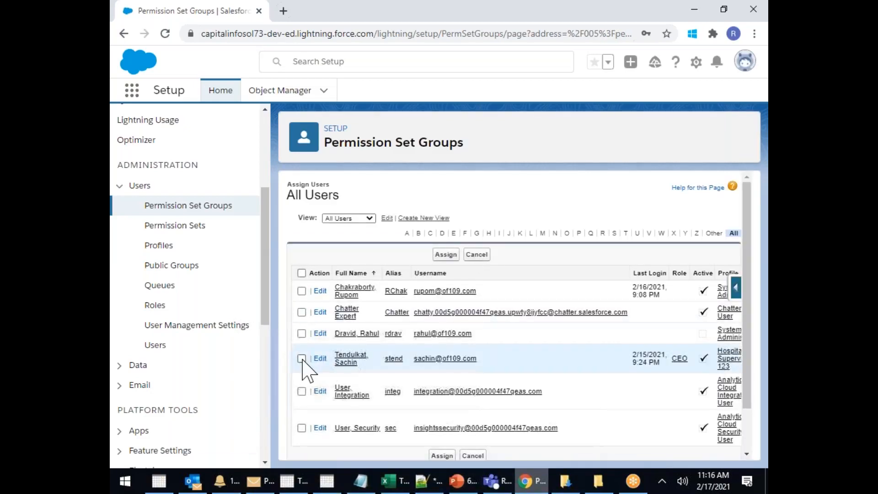
Tick the CEO-role user, assign ps34 to them, and finish with Done
click(302, 359)
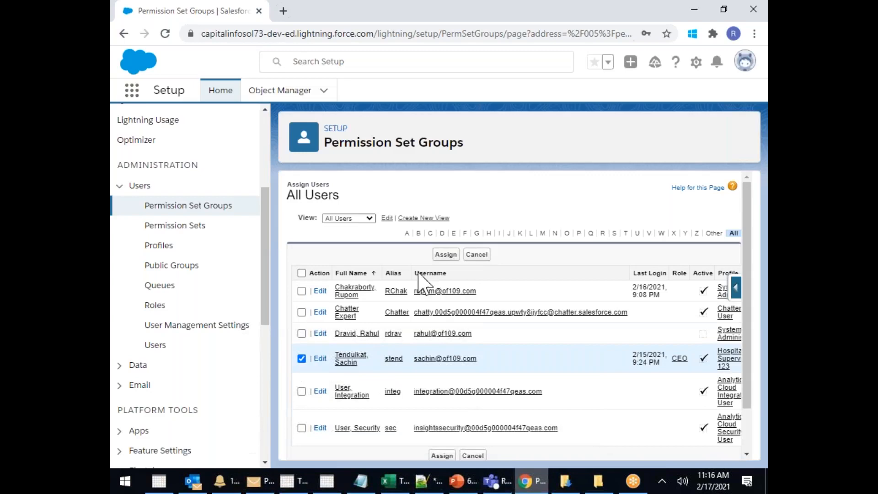
click(452, 257)
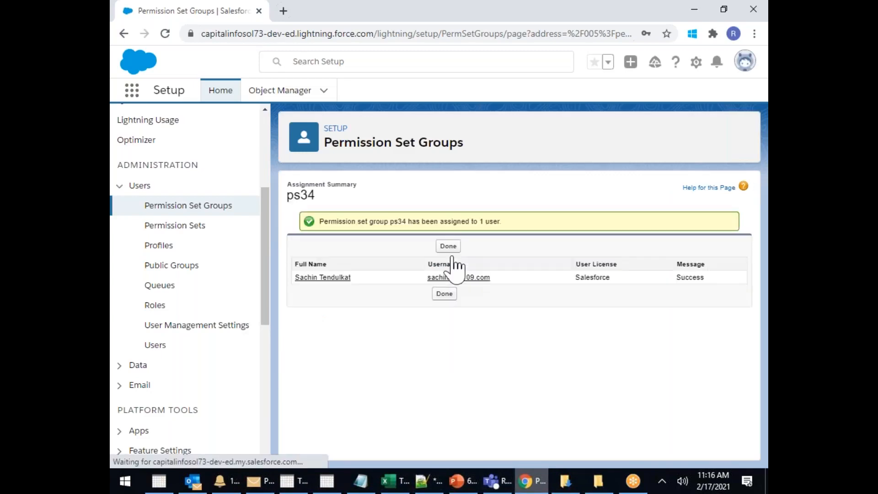
click(447, 250)
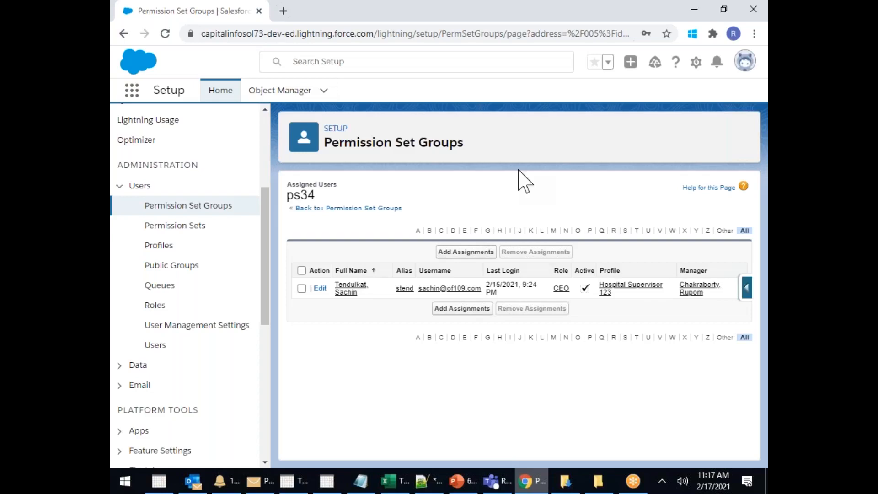
Open the CEO user's detail record from the Users list
click(155, 345)
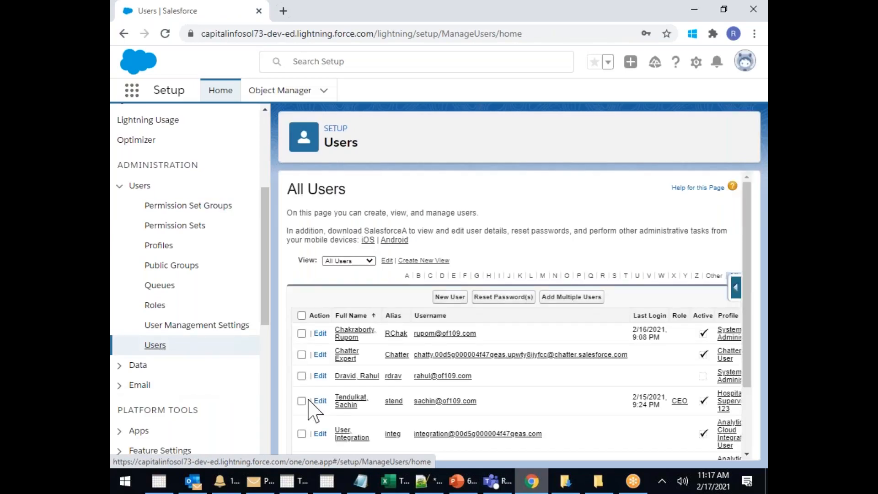
click(344, 404)
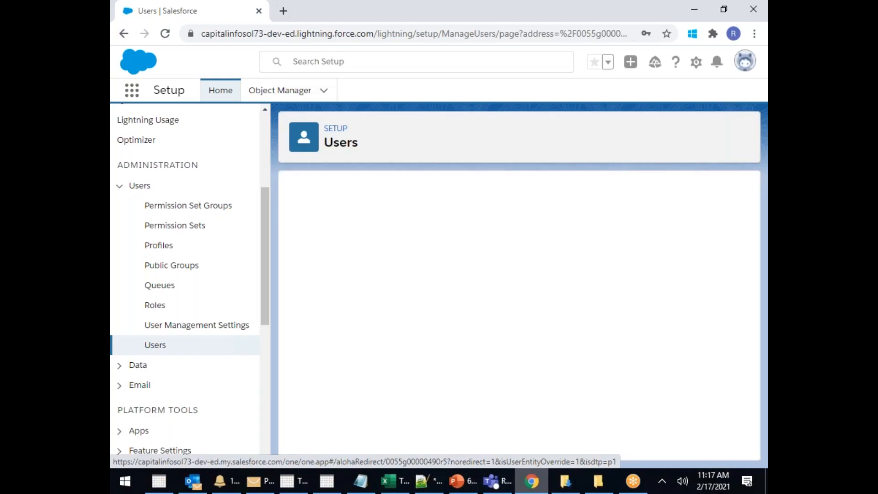
scroll(539, 330, down, 10)
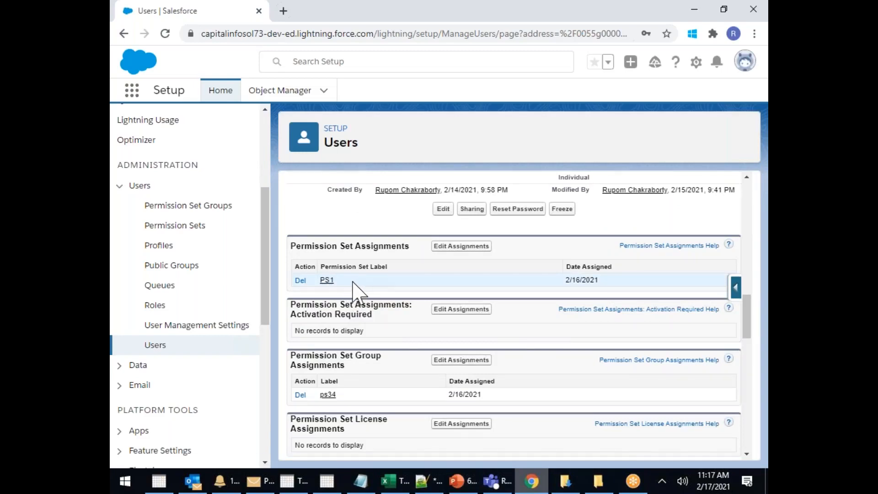
Add PS2 and PS3 to the CEO user's enabled permission sets, save, and go to Permission Set Groups
click(439, 249)
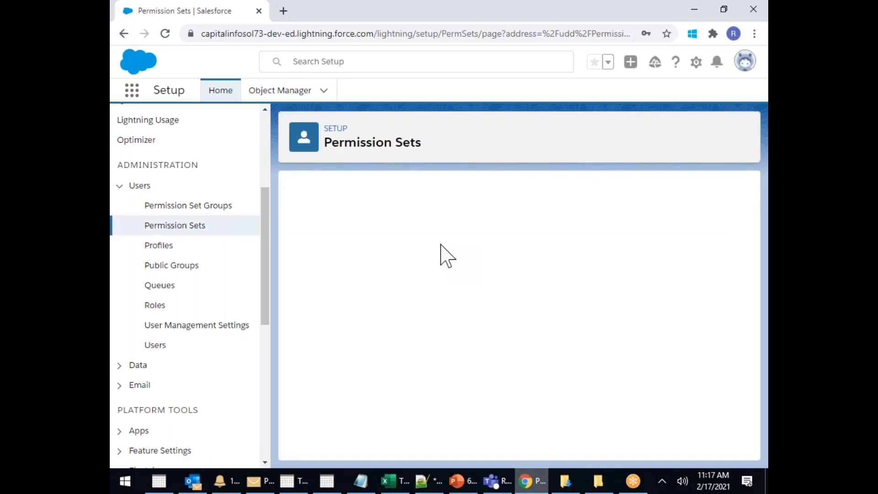
click(321, 332)
ctrl+click(321, 343)
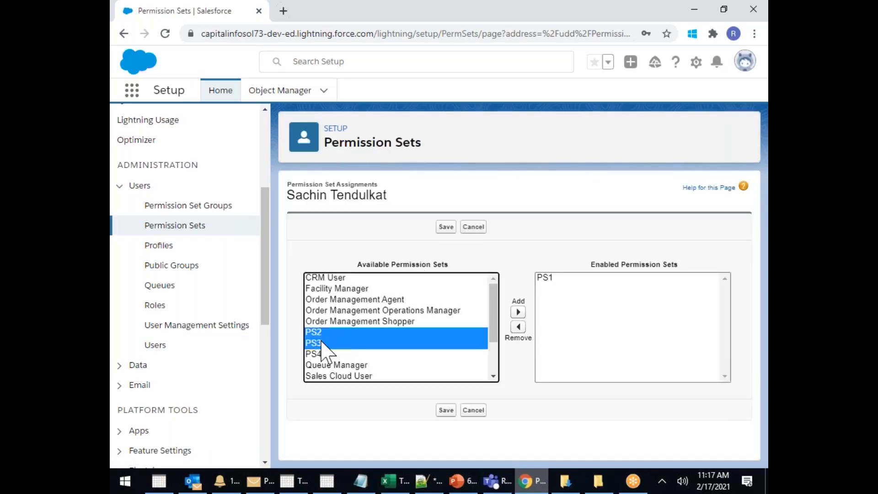
click(518, 312)
click(443, 229)
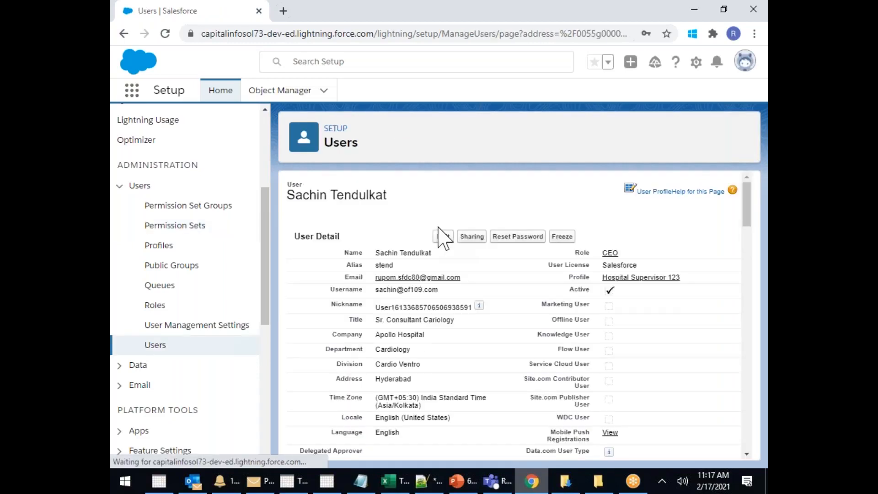
scroll(496, 298, down, 5)
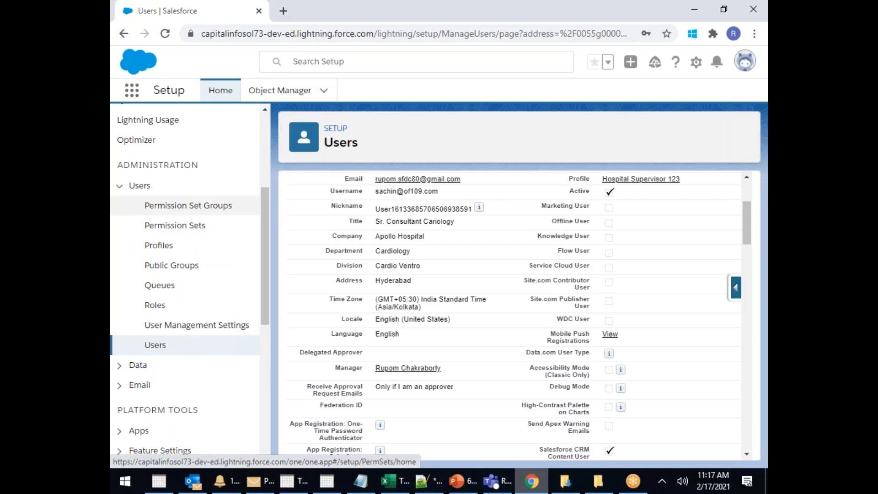
click(205, 207)
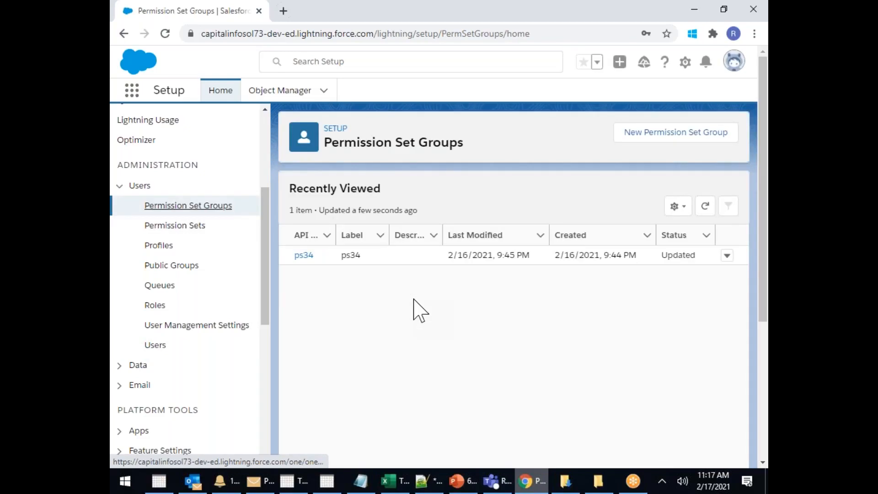
Open the ps34 group from the Recently Viewed permission set groups
click(304, 255)
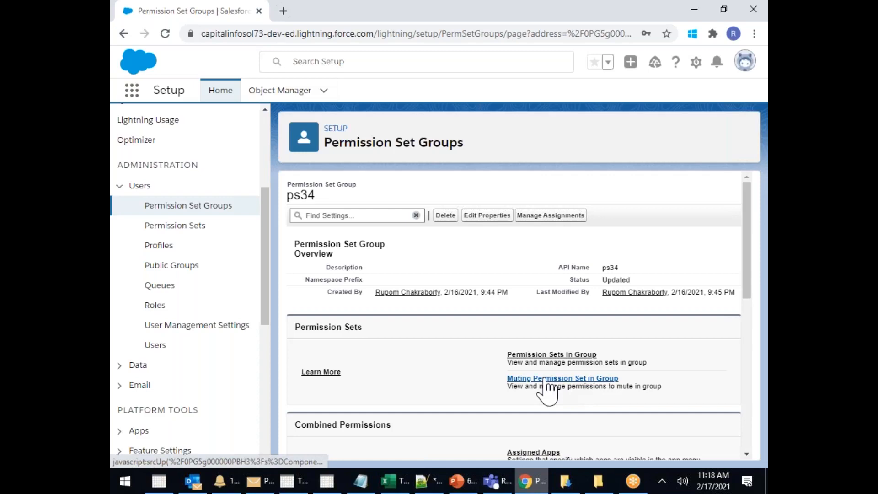
Create a muting permission set labelled 'ps34 Muted' for group ps34 and open it
click(544, 379)
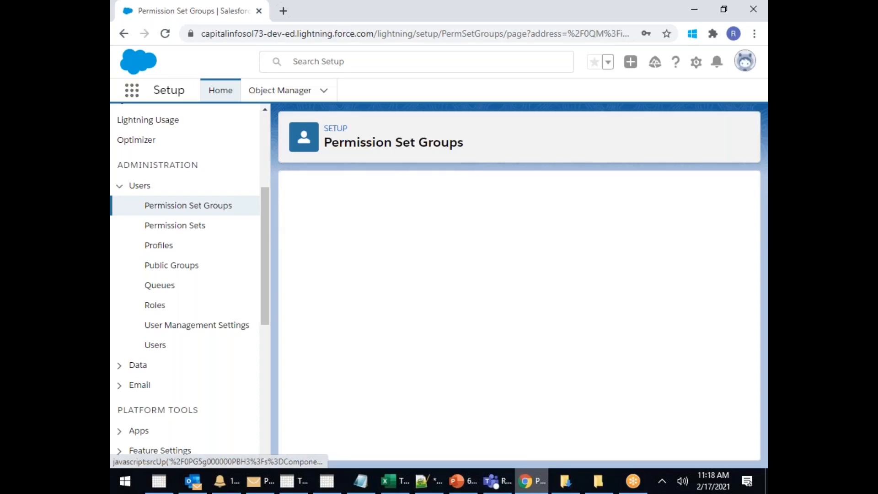
click(523, 255)
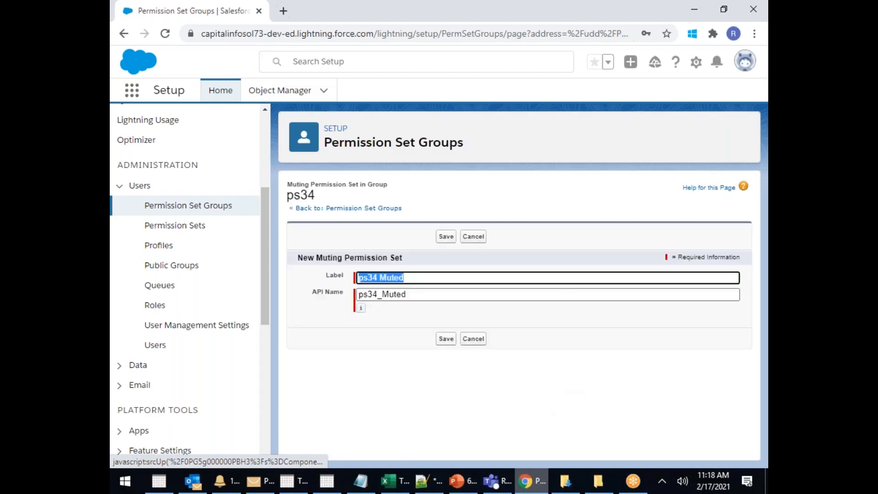
click(443, 338)
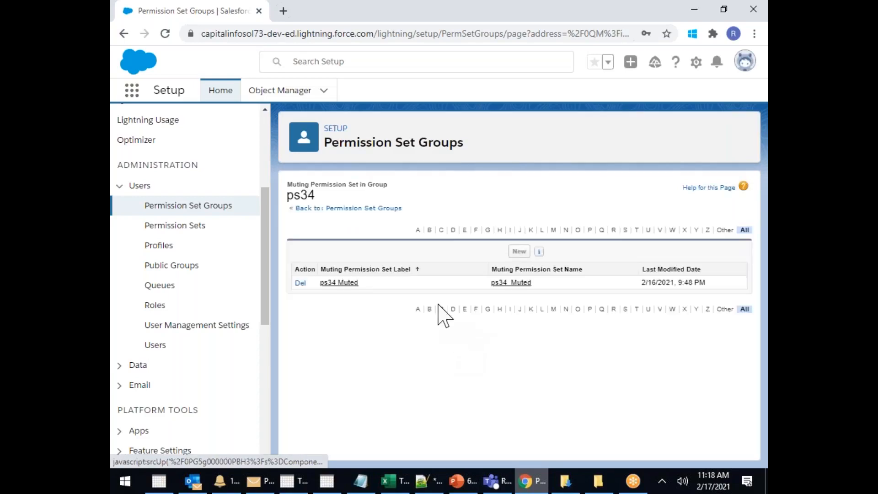
click(342, 284)
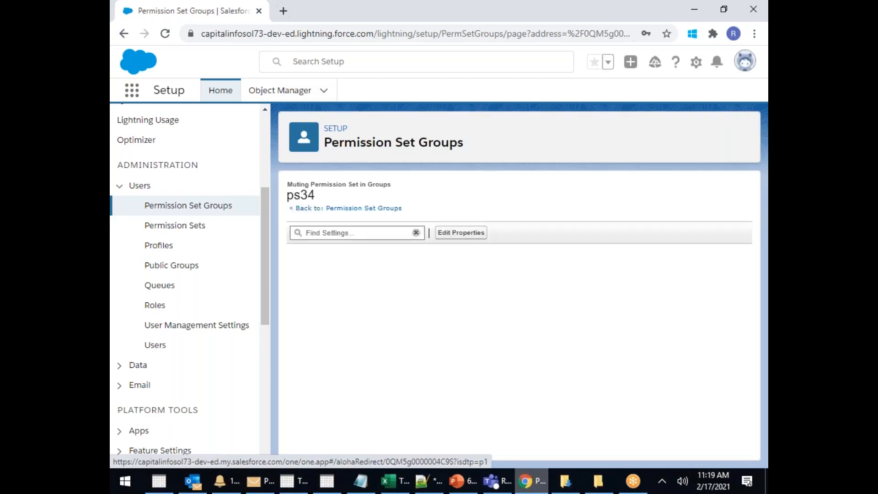
Open ps34 Muted's Assigned Apps list
scroll(558, 325, down, 2)
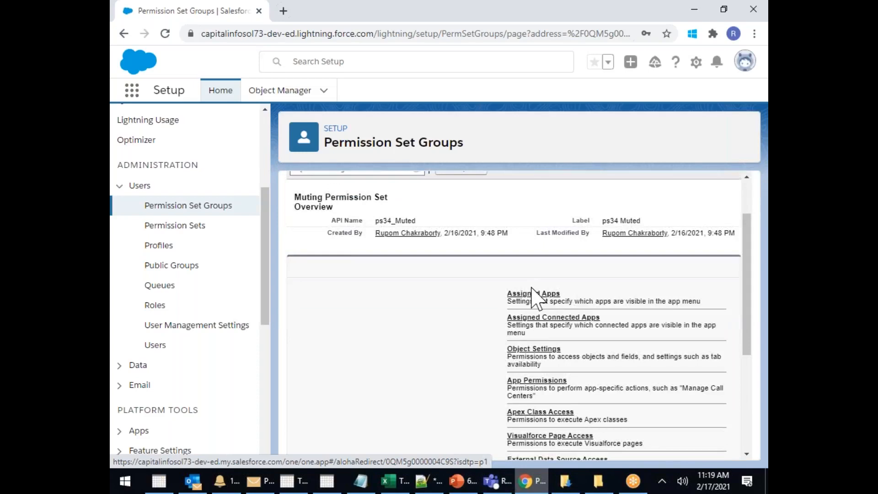
click(516, 294)
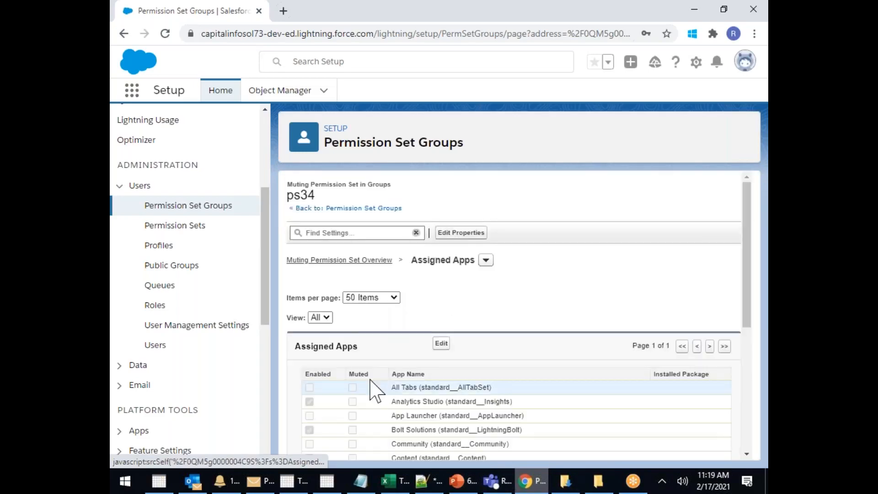
scroll(441, 375, down, 2)
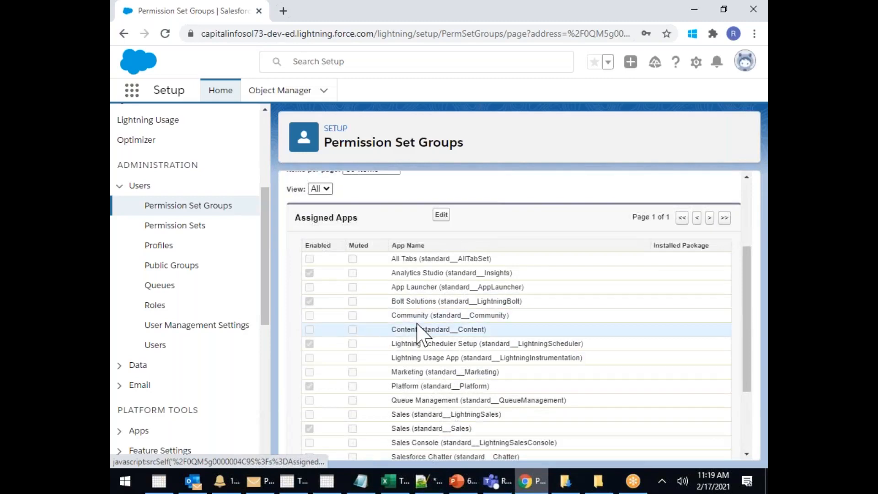
scroll(417, 329, down, 1)
scroll(422, 326, up, 2)
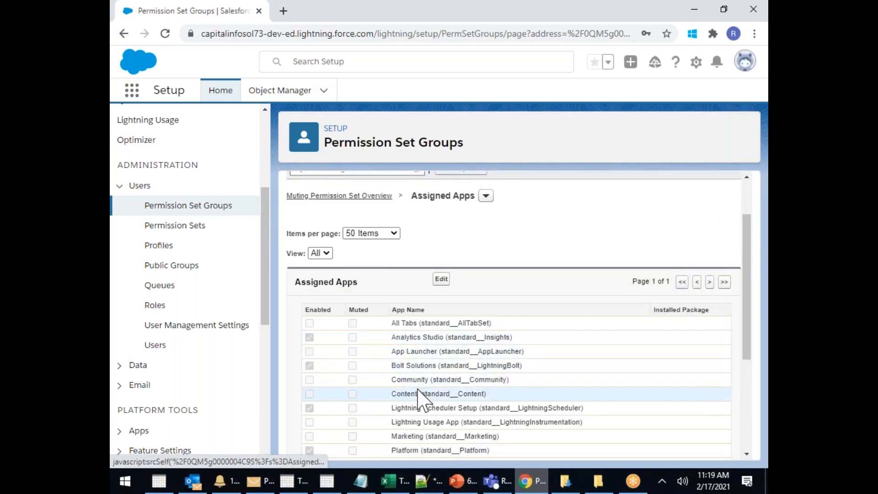
Mark Analytics Studio as Muted, save, and return to the muting set overview
click(442, 280)
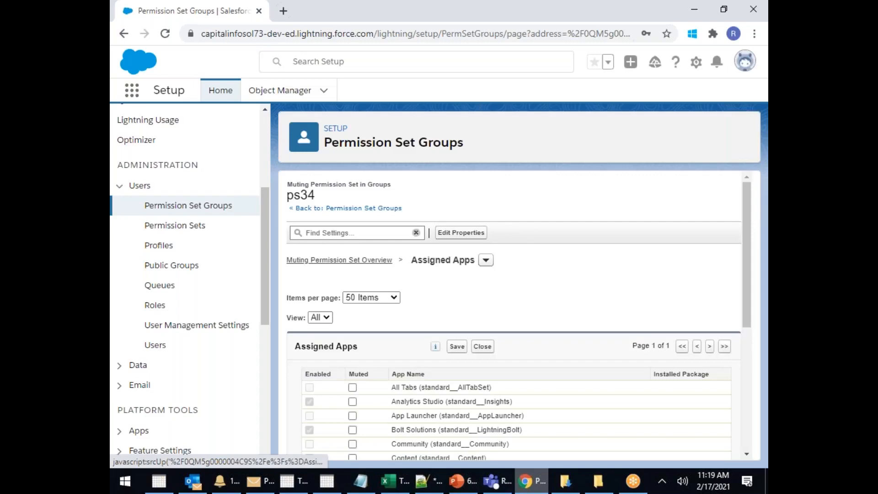
scroll(408, 319, down, 1)
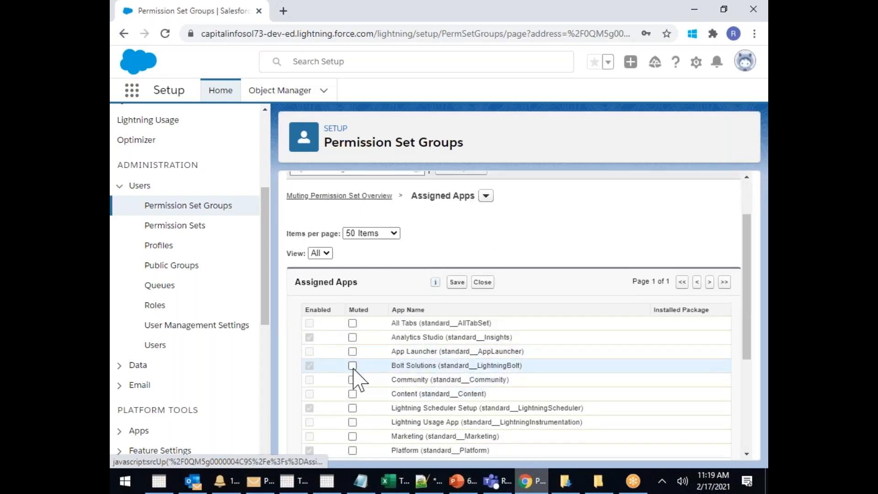
click(352, 338)
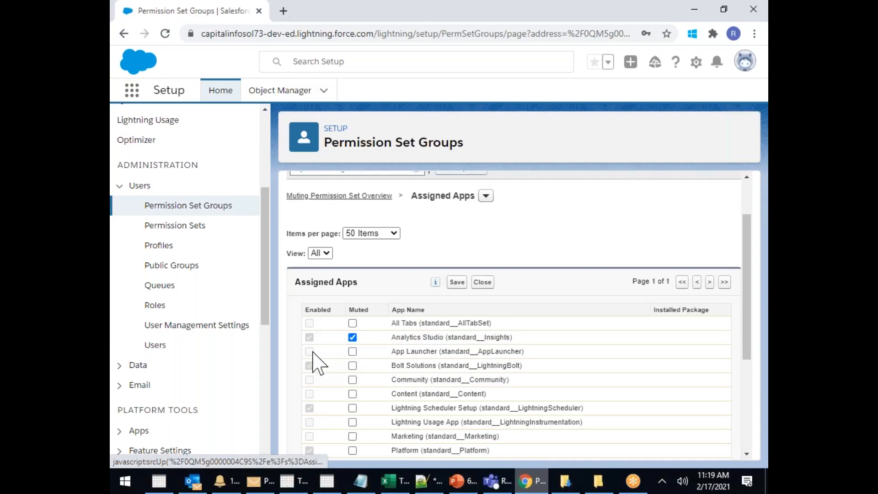
click(457, 283)
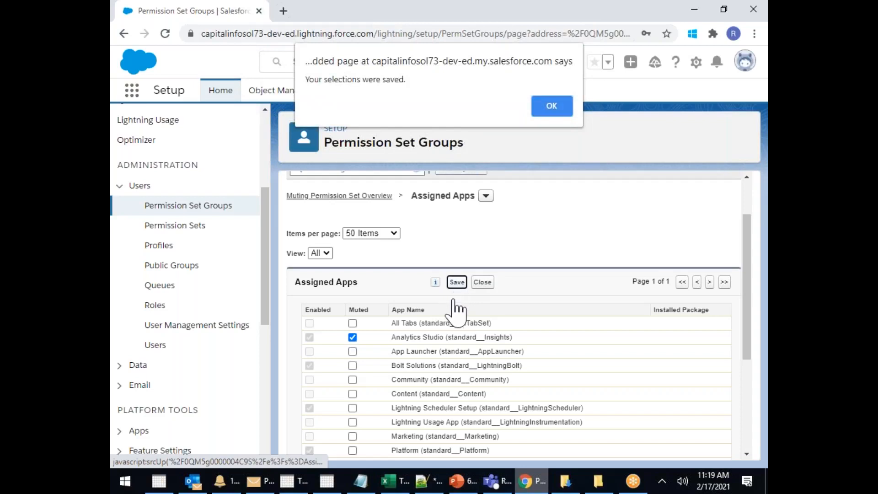
click(551, 112)
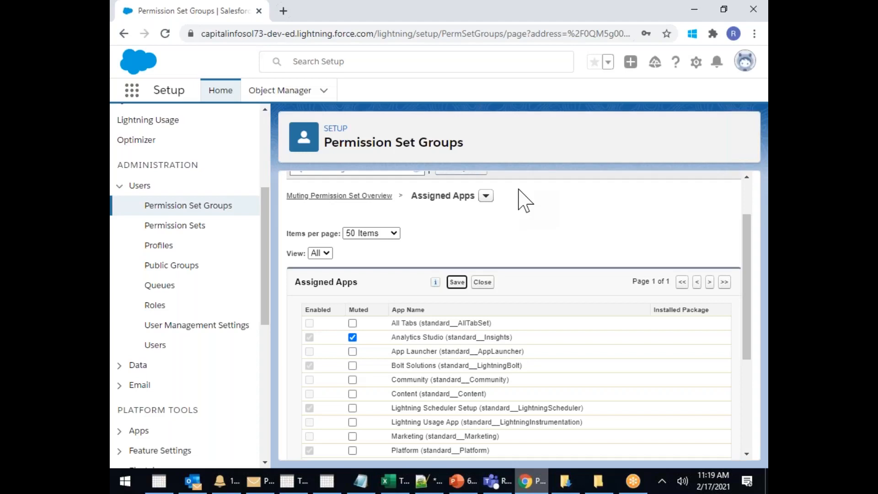
click(457, 282)
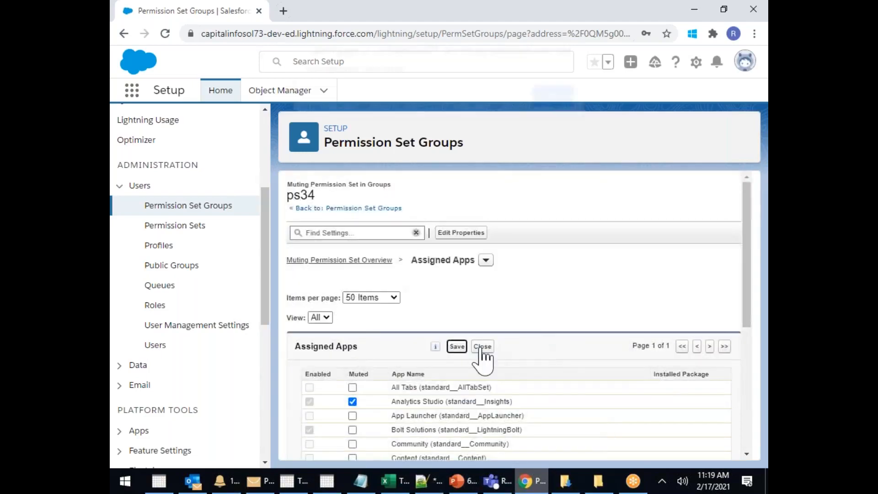
click(552, 106)
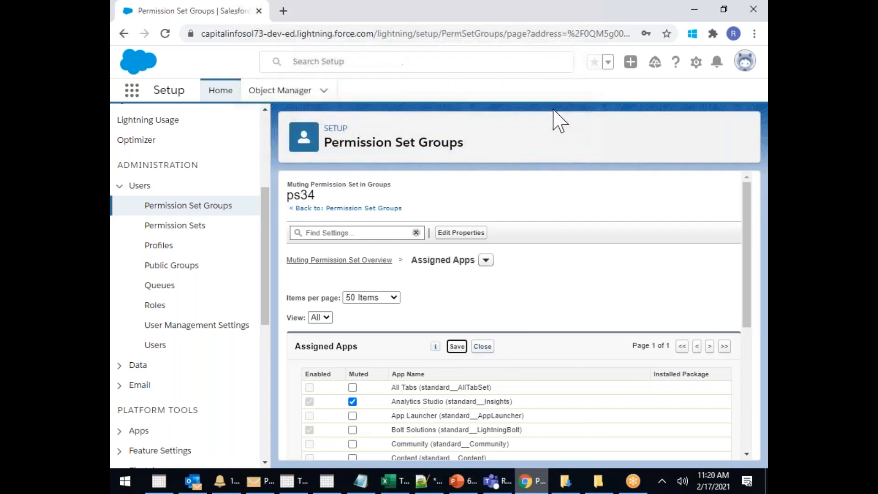
click(483, 347)
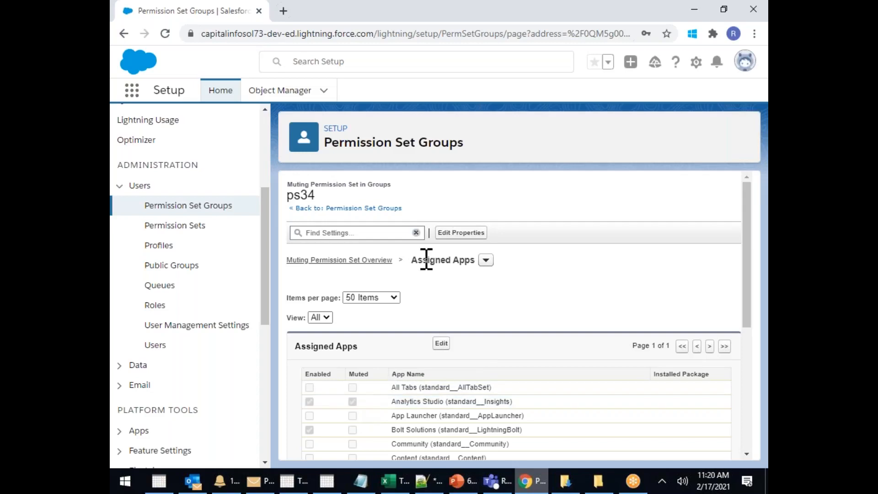
click(359, 261)
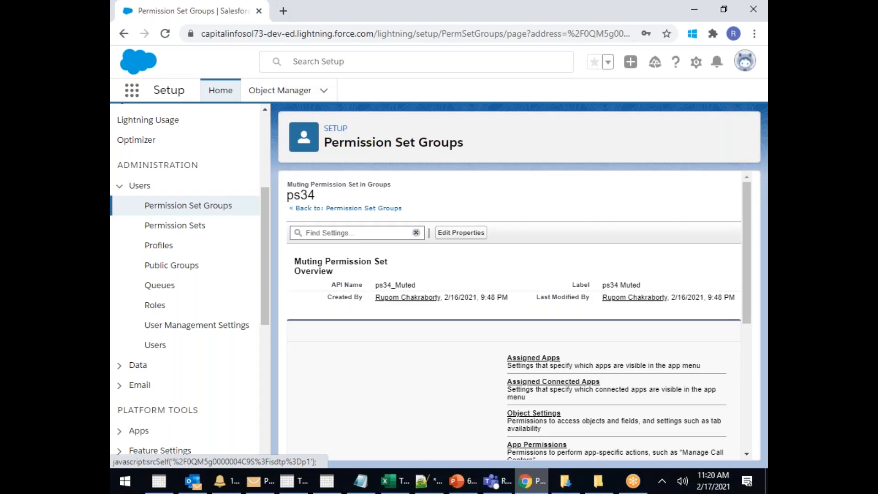
Navigate through Permission Sets to the Permission Set Groups list
click(191, 226)
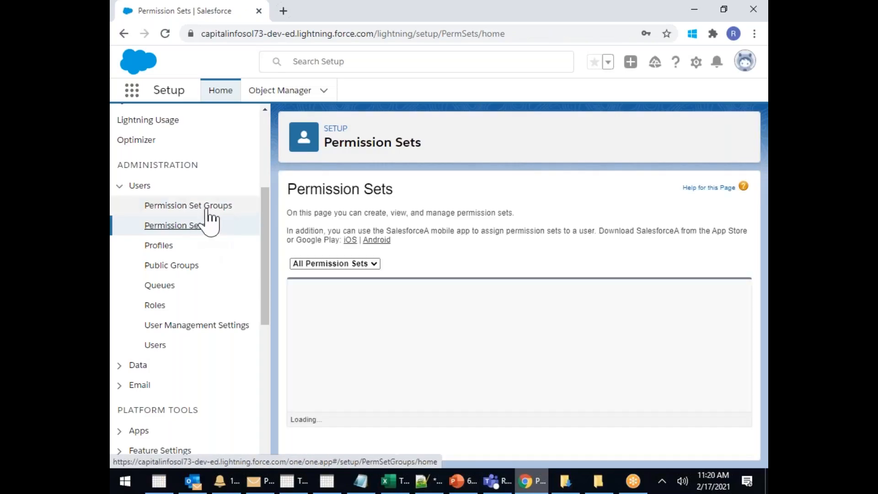
click(206, 209)
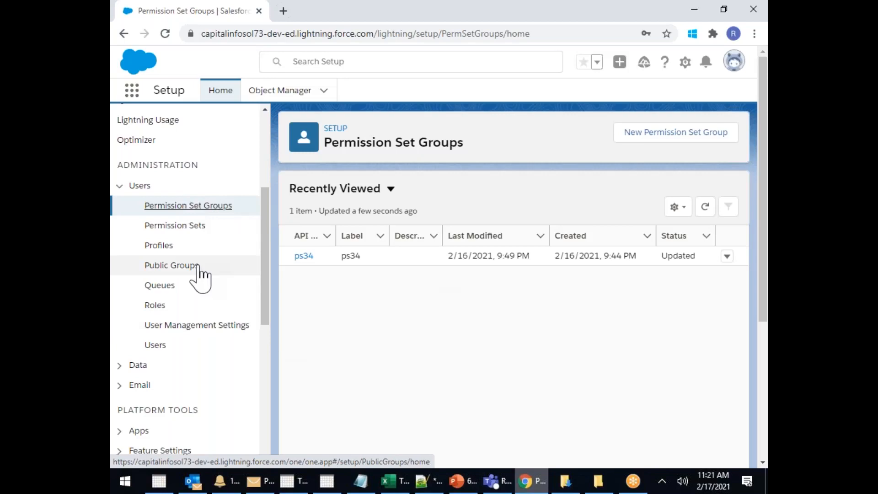
Open ps34 Muted from the ps34 group's muting set list, briefly checking its Assigned Apps
click(304, 256)
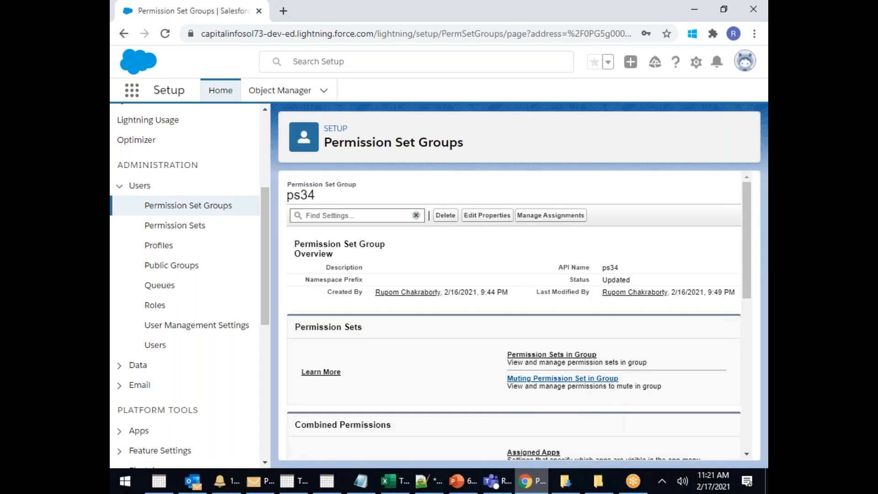
click(562, 379)
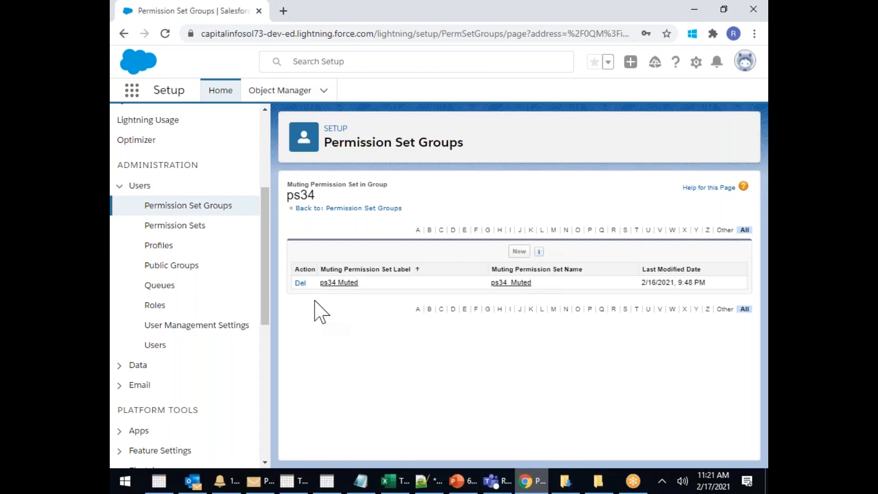
click(341, 283)
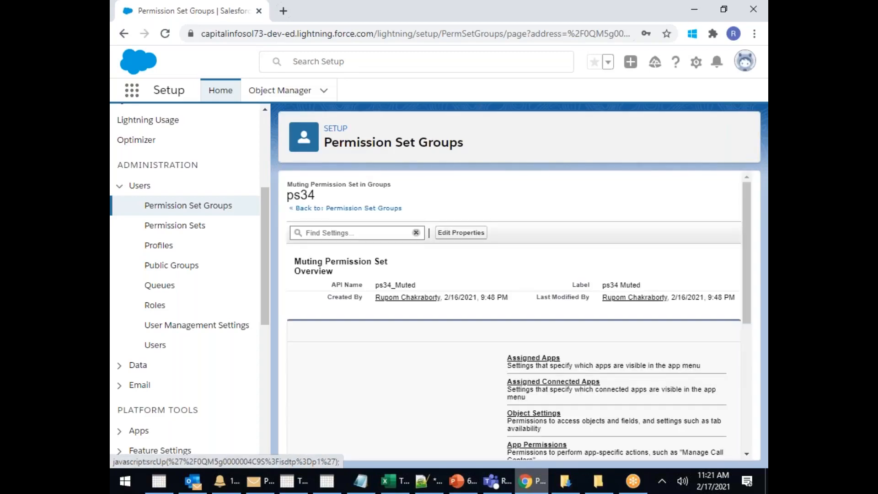
click(533, 359)
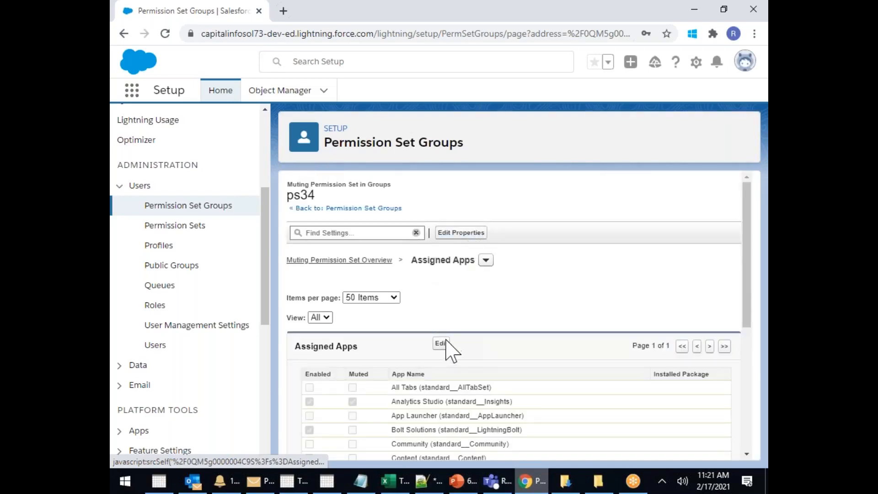
click(359, 208)
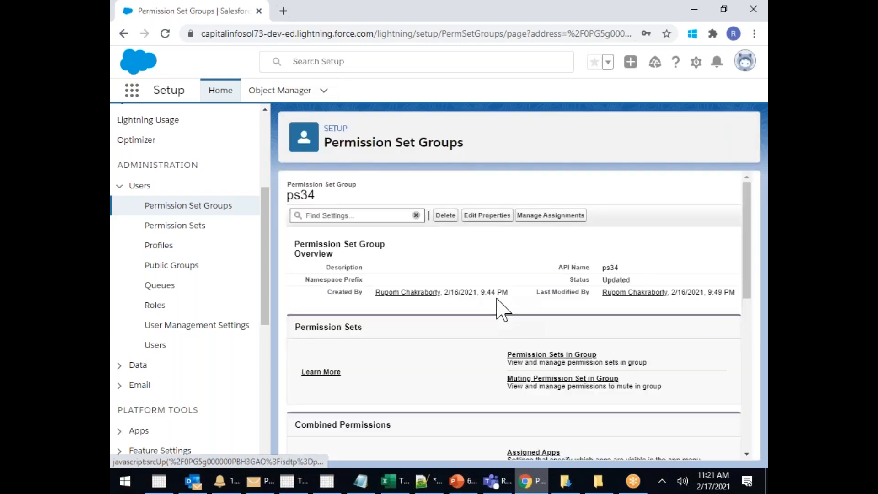
click(563, 378)
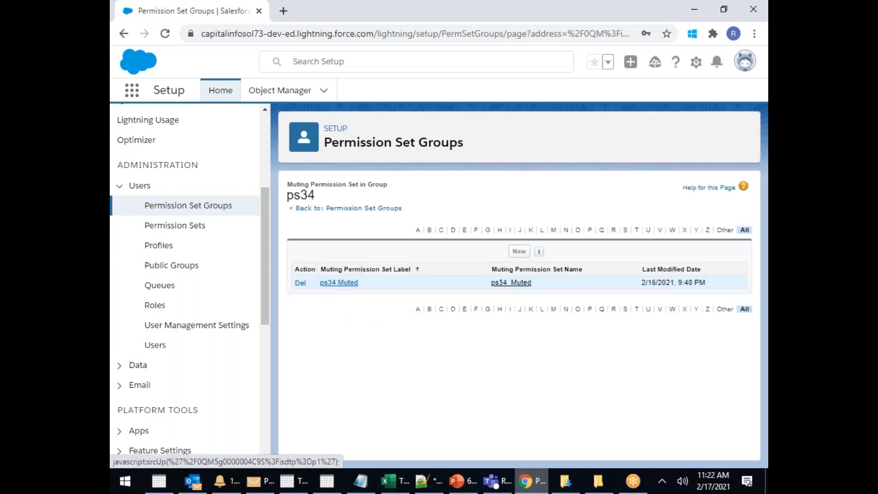
click(341, 283)
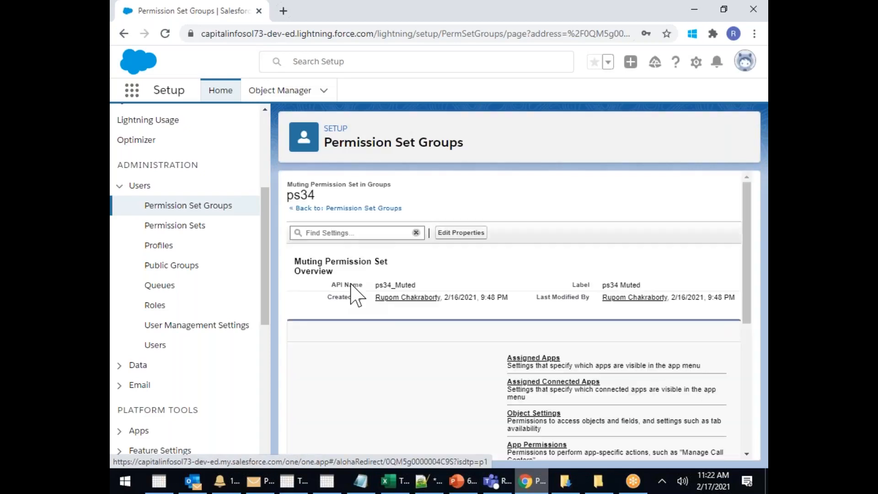
scroll(567, 368, down, 1)
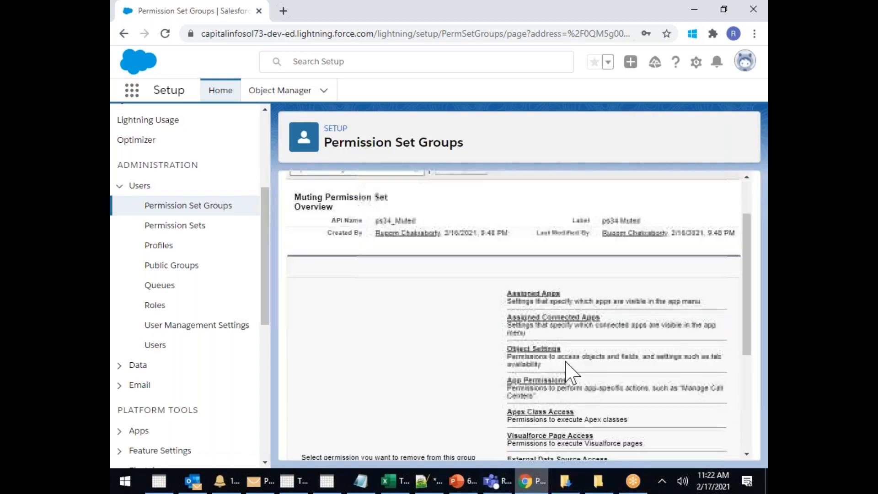
In ps34 Muted, mute the Accounts tab and Read (all Accounts permissions), then save
click(526, 350)
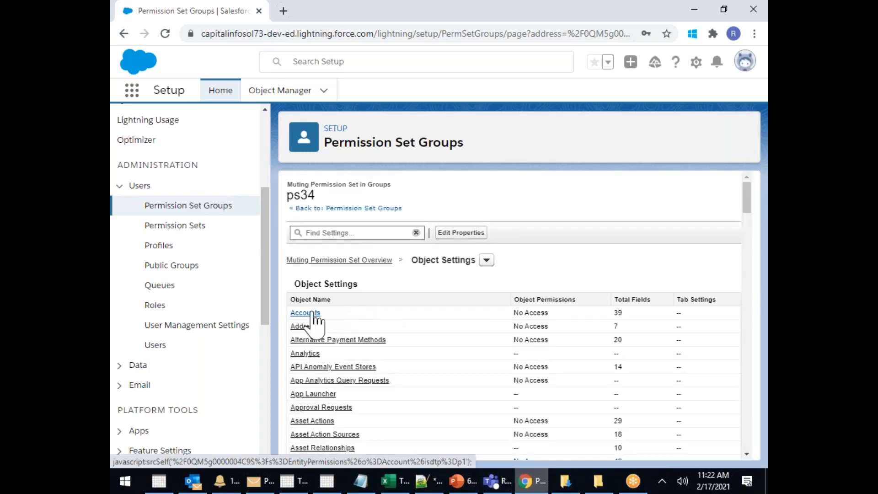
click(306, 314)
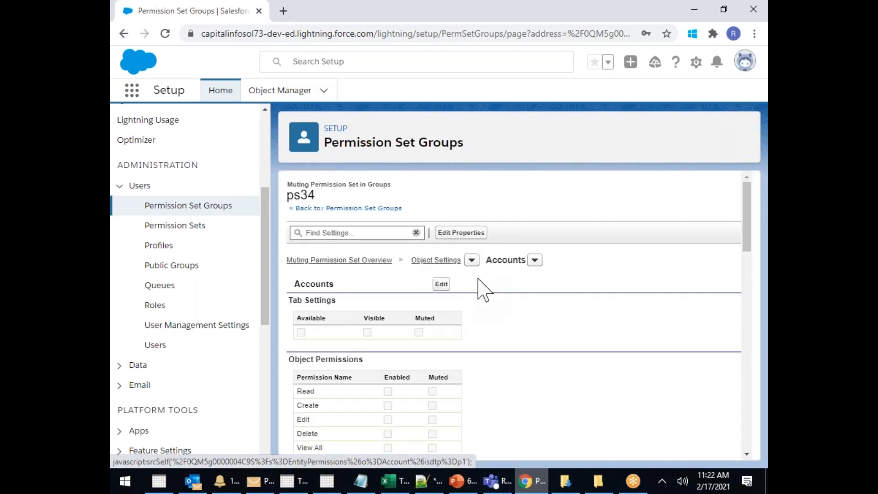
click(441, 284)
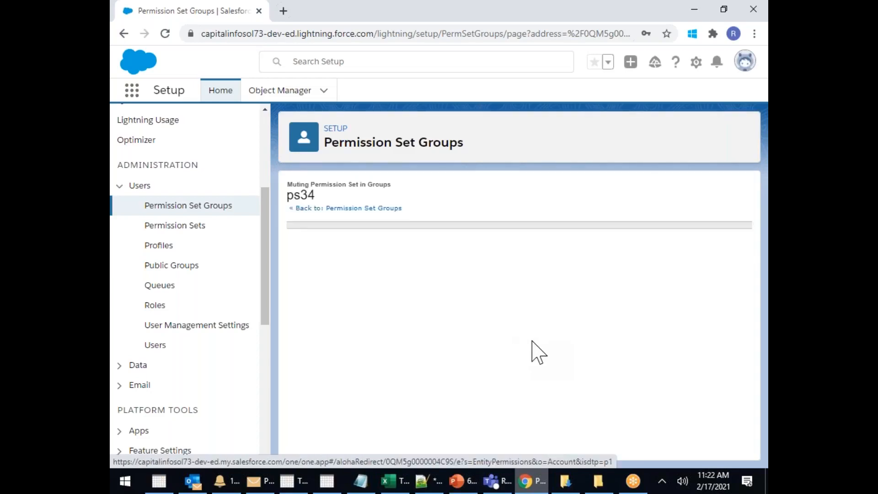
click(418, 337)
scroll(439, 352, down, 1)
click(432, 332)
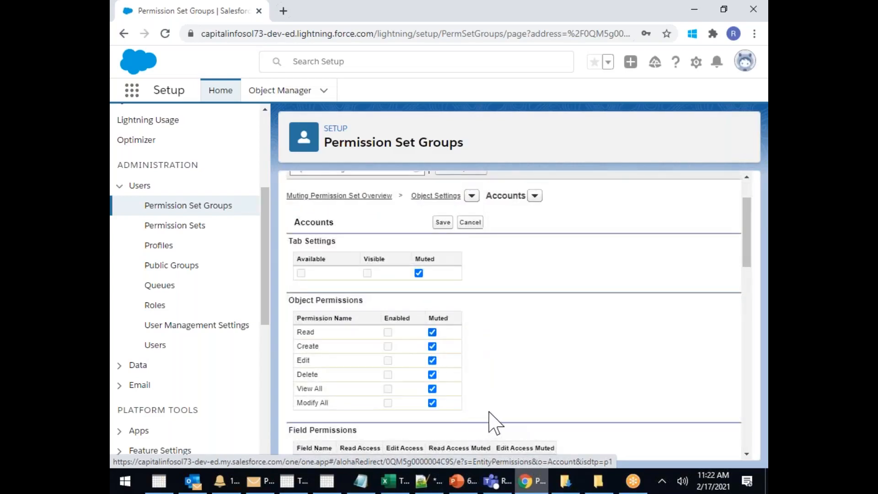
scroll(494, 257, up, 1)
scroll(494, 257, up, 1)
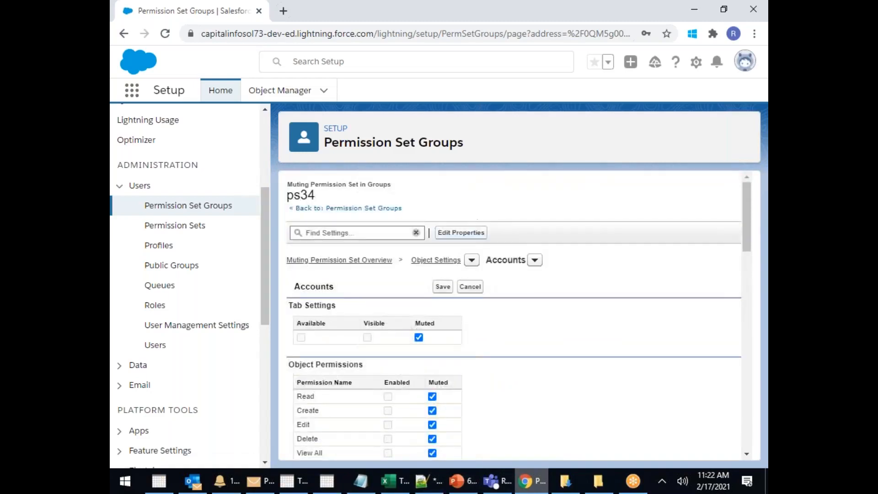
click(442, 286)
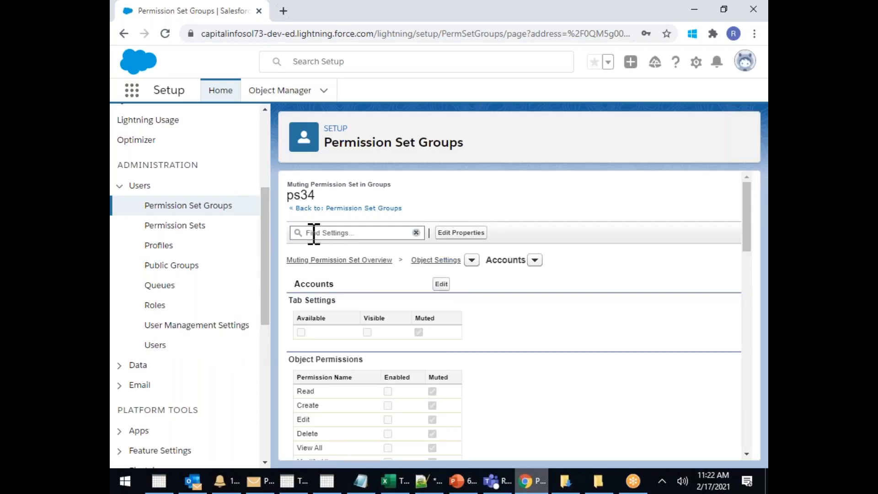
click(219, 212)
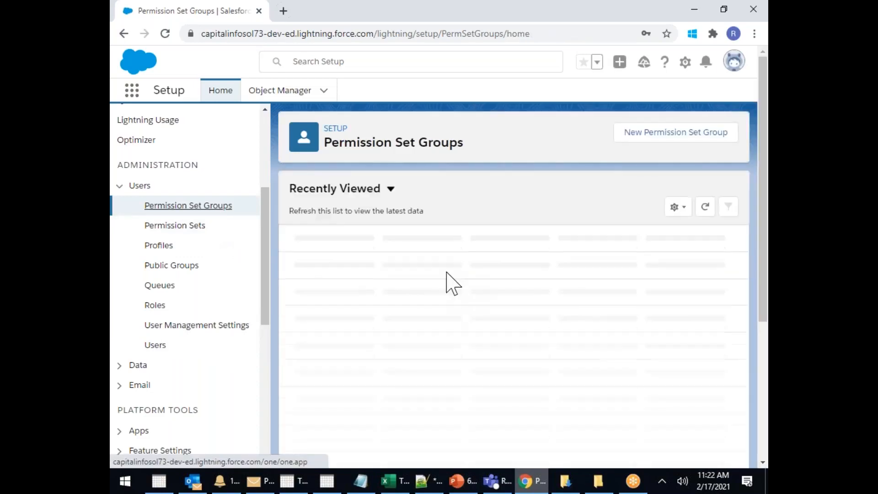
Open ps34 and list its Muting Permission Set in Group
click(304, 256)
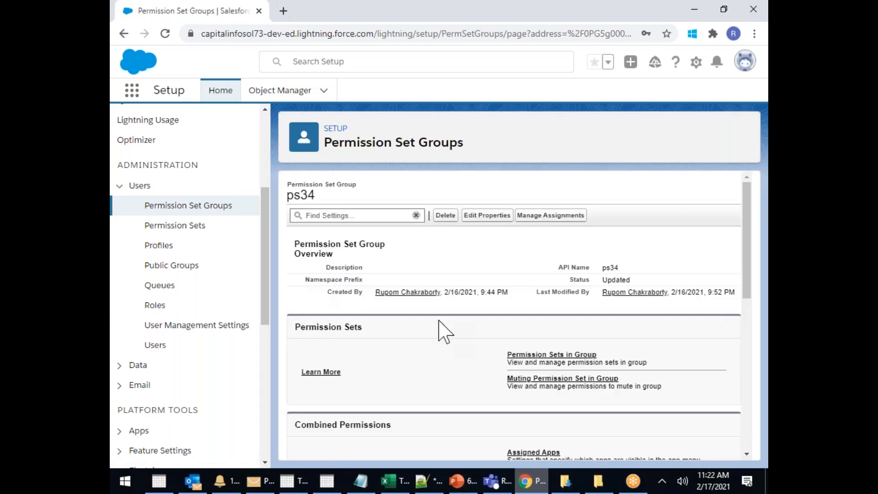
click(526, 380)
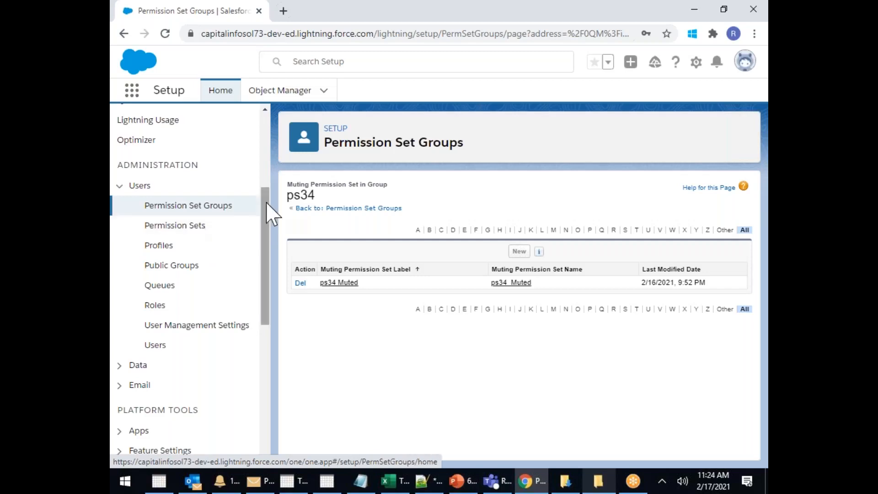
Reopen ps34 Muted via Permission Set Groups and ps34, then show its Assigned Apps
click(339, 283)
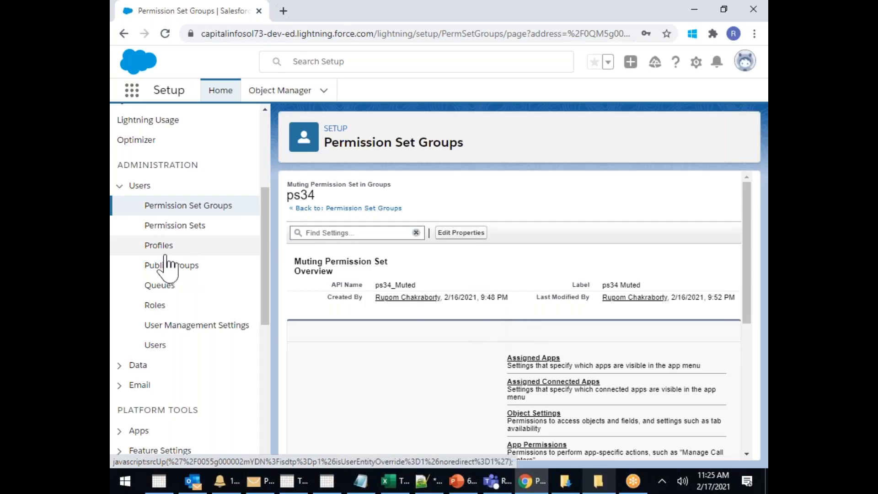
click(214, 206)
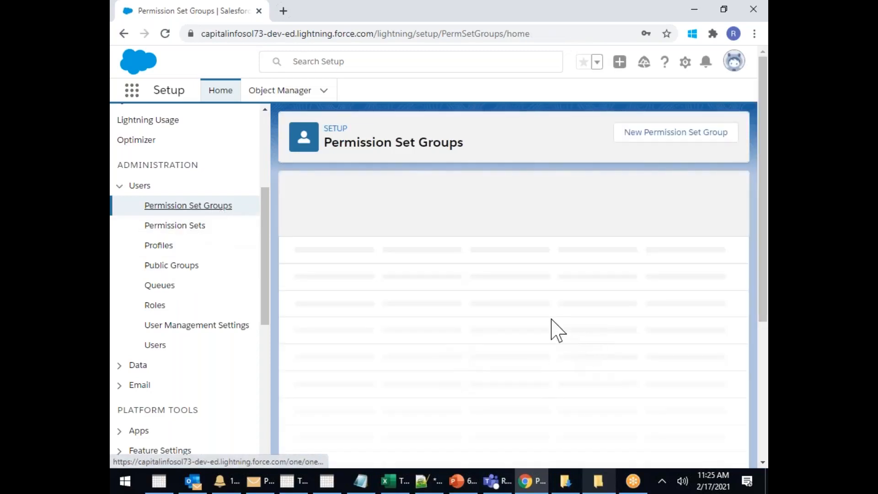
click(303, 257)
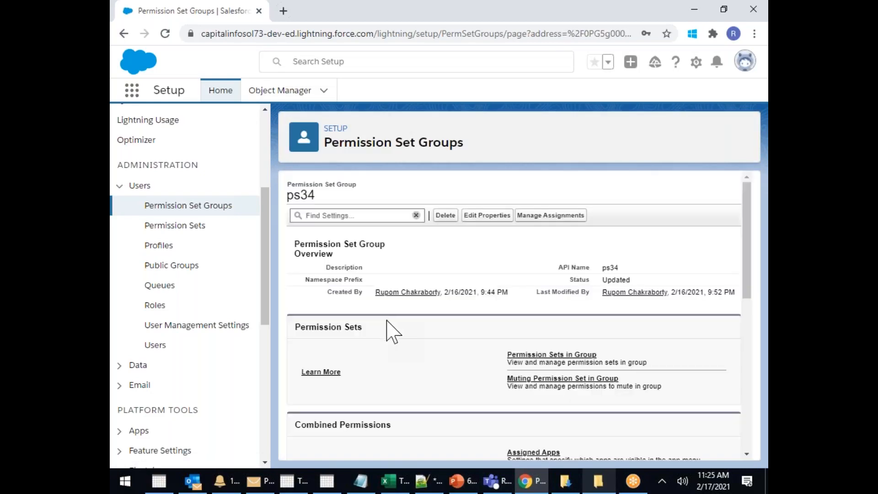
click(531, 380)
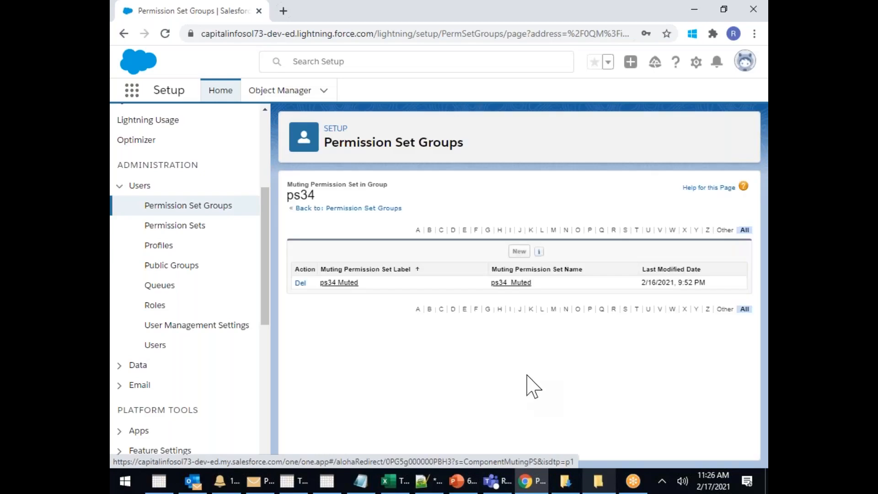
click(340, 283)
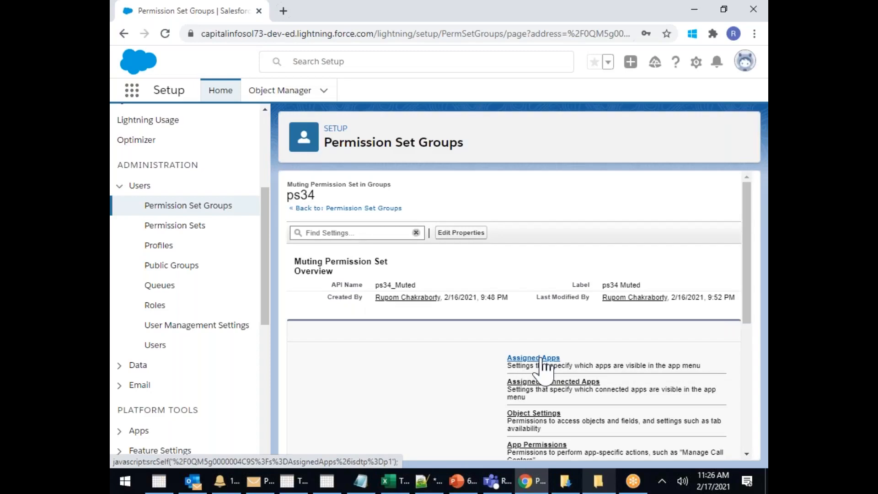
click(541, 359)
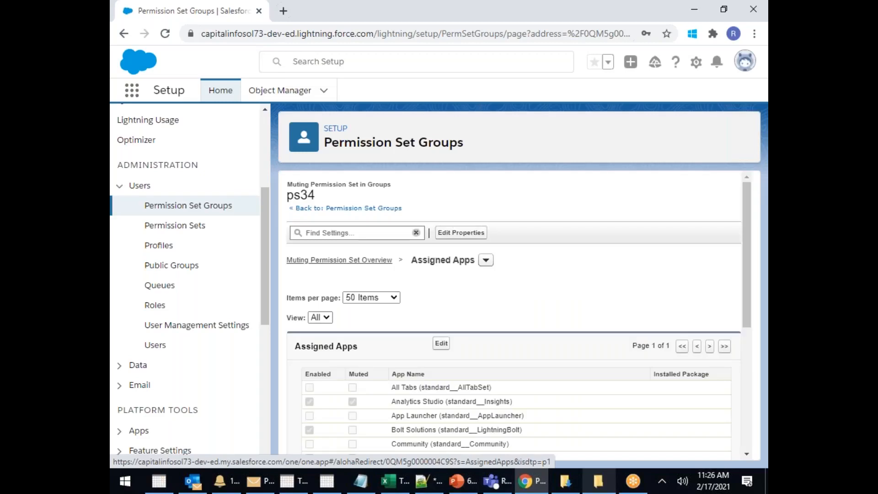
Uncheck Muted for Analytics Studio, save, and confirm the saved alert
click(442, 348)
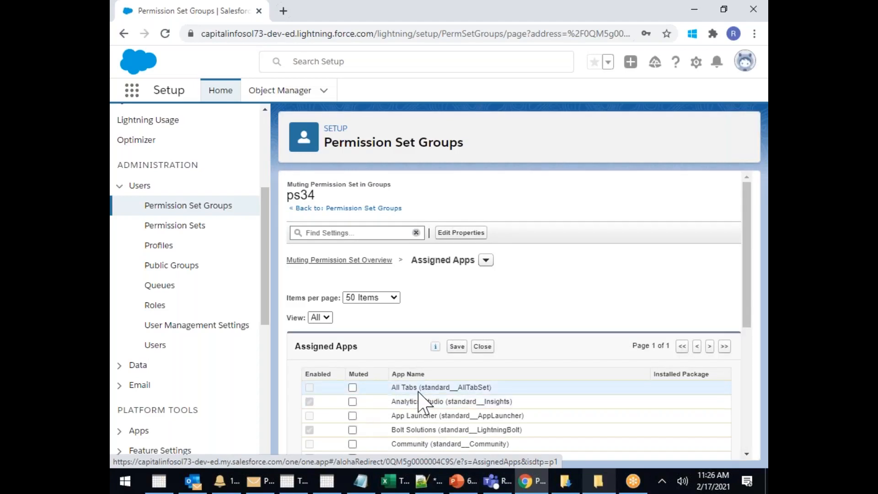
click(457, 347)
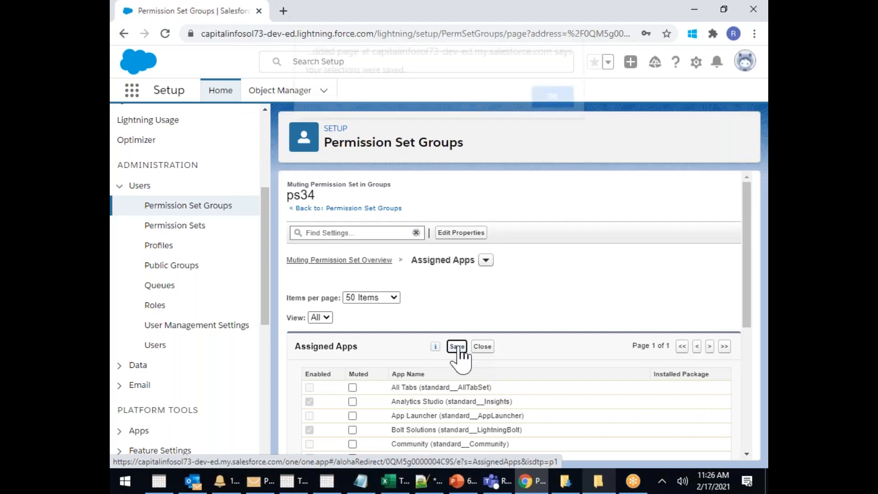
click(558, 114)
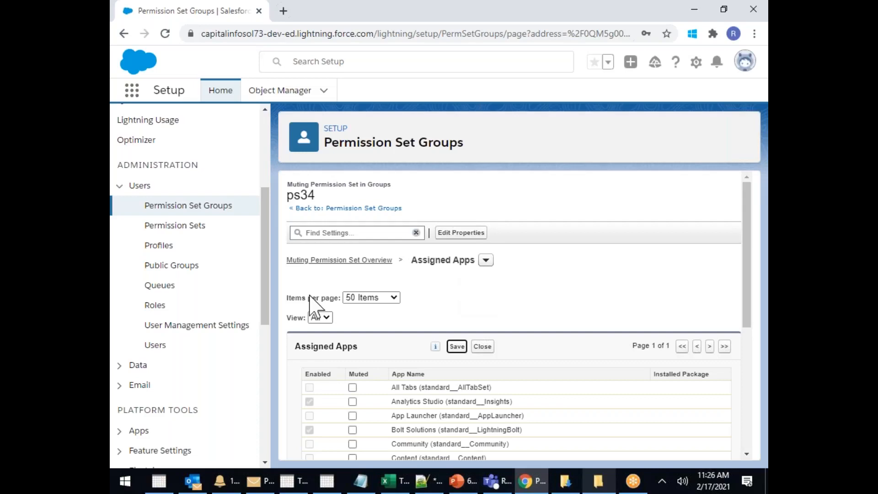
click(338, 209)
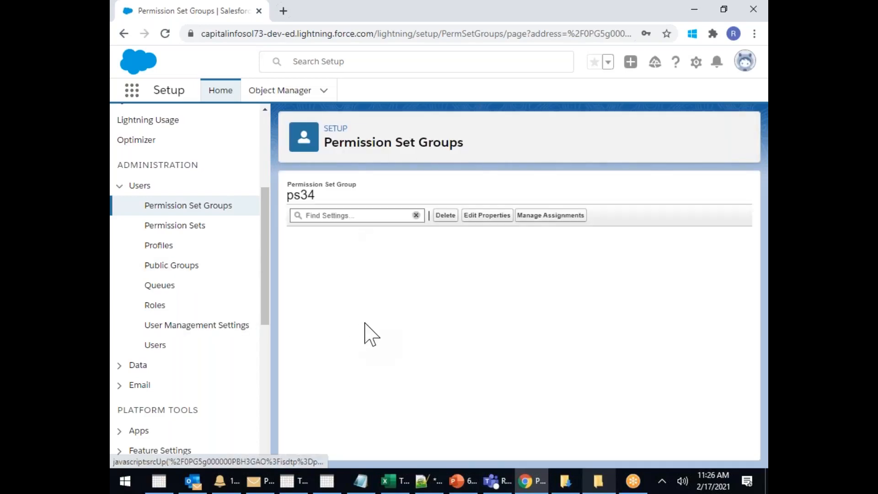
Check ps34's muting permission sets, then go to the Roles page under Administration > Users
click(543, 379)
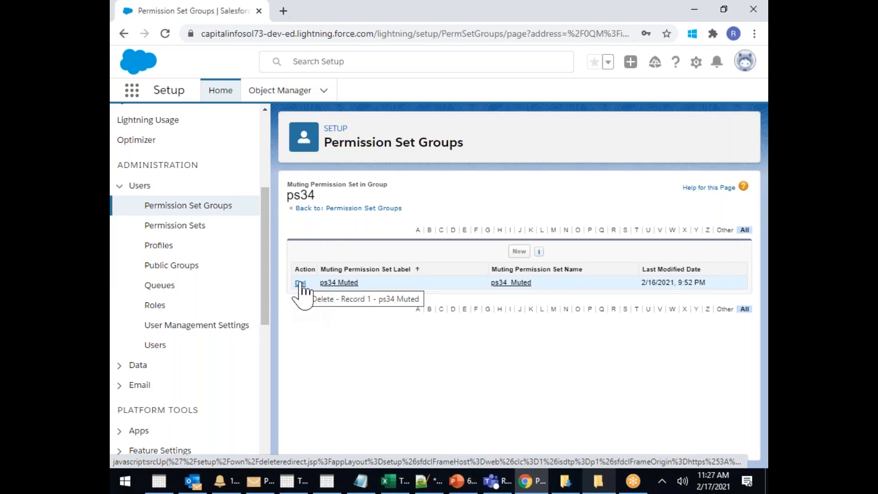
click(158, 305)
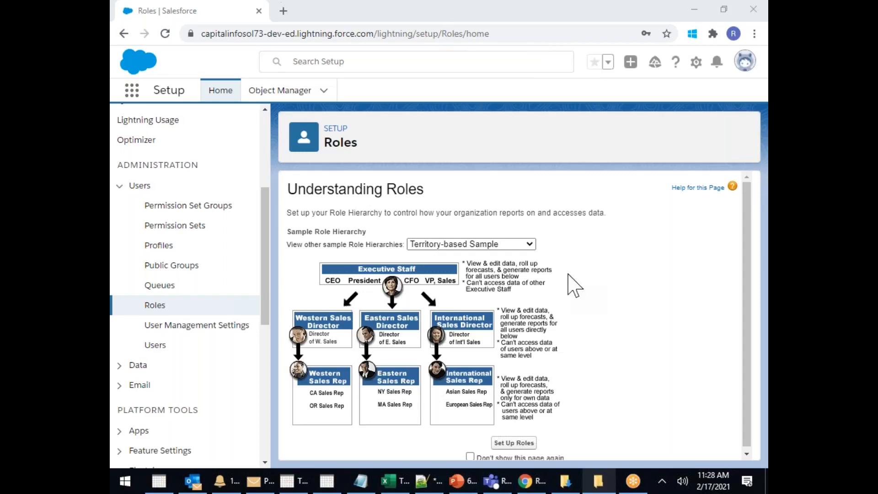
click(501, 244)
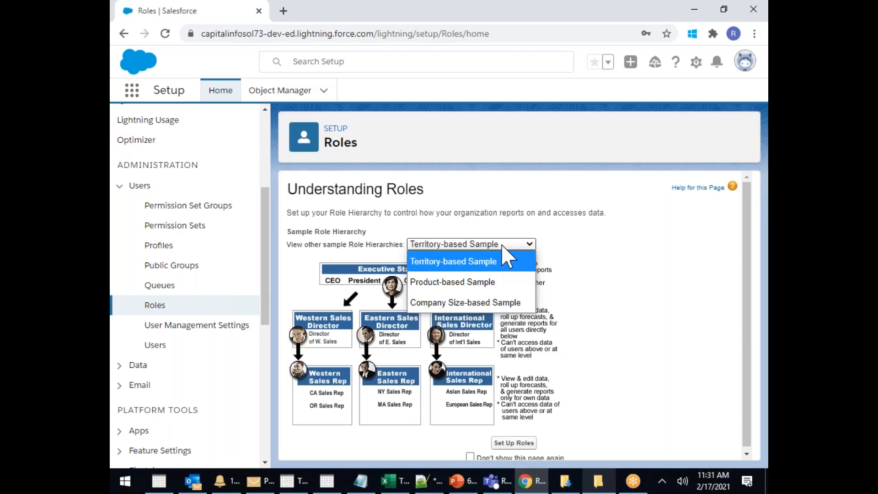
click(494, 263)
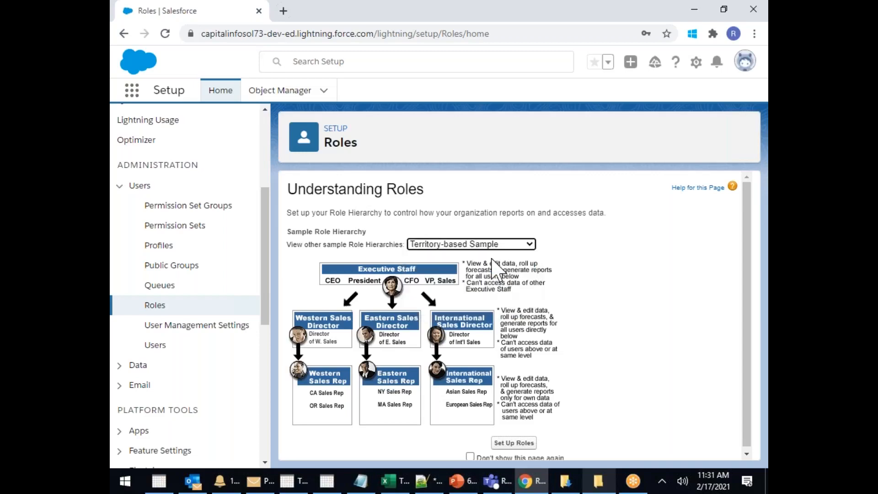
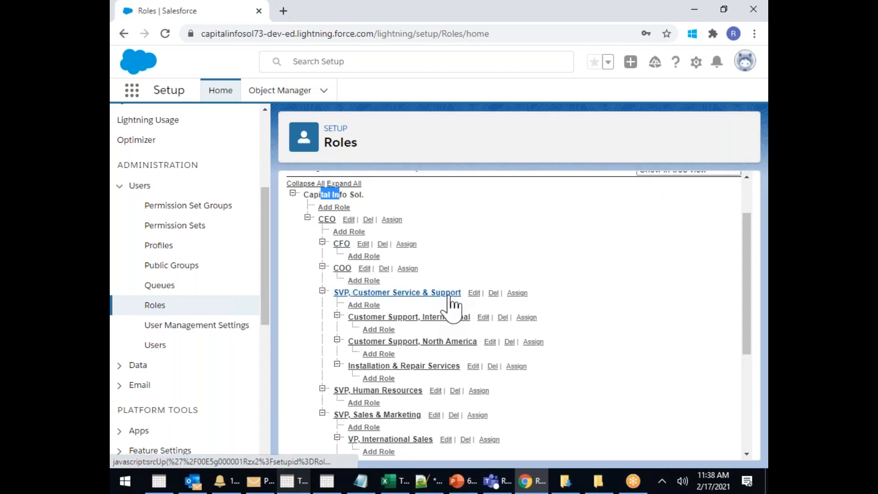
Delete the Western Sales Team role from the Roles tree and confirm the deletion
scroll(411, 315, down, 2)
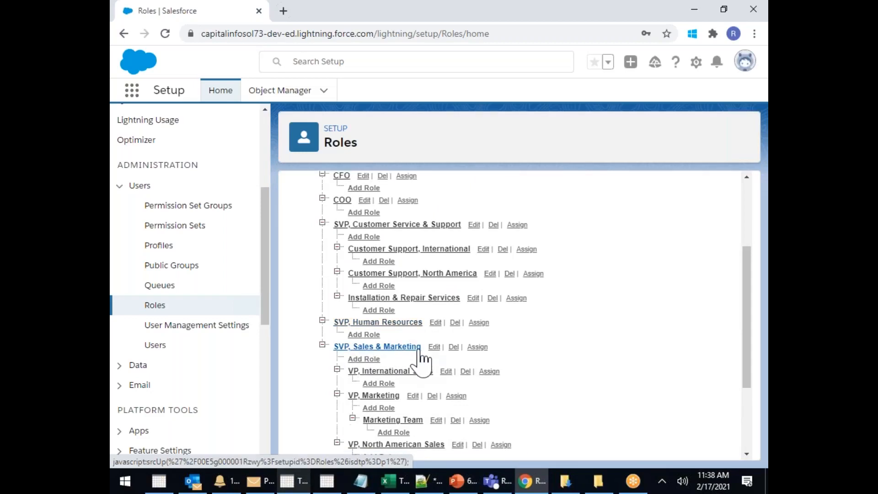
scroll(423, 359, down, 2)
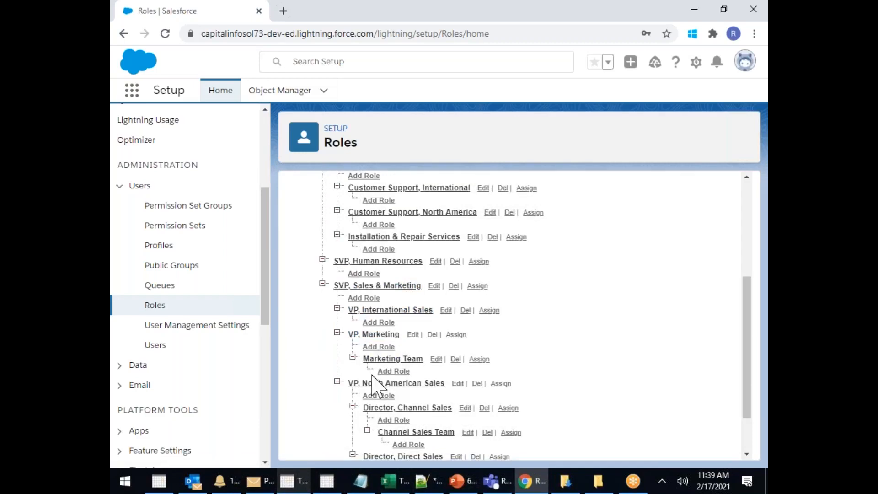
scroll(372, 376, down, 1)
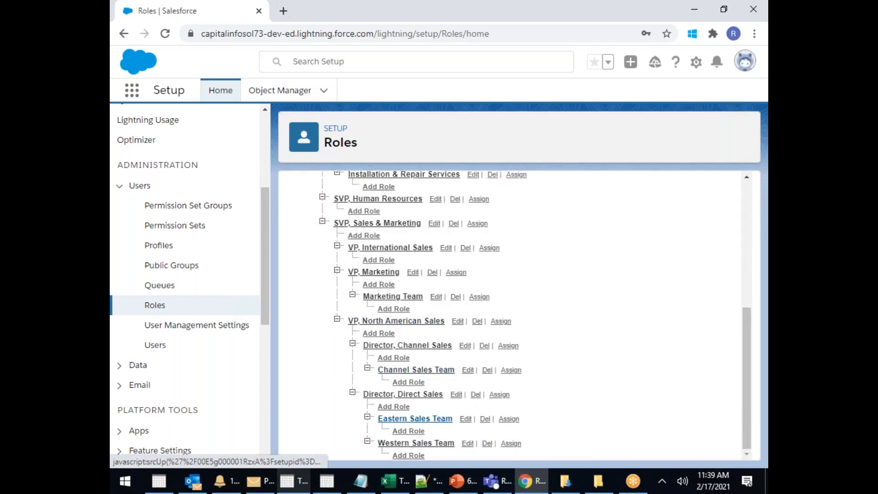
scroll(434, 421, up, 4)
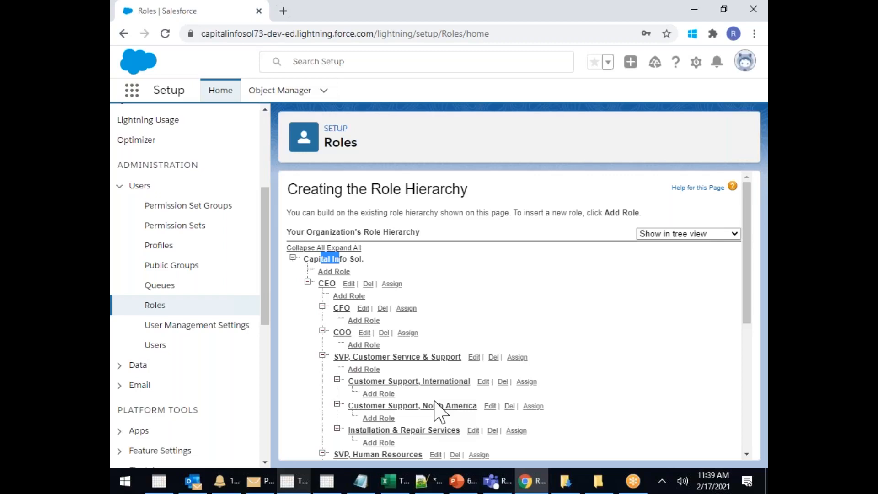
scroll(462, 403, down, 5)
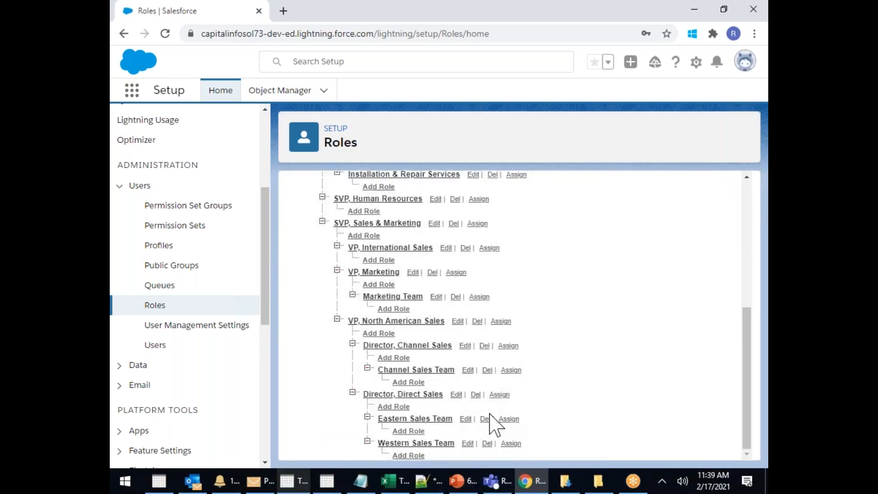
click(487, 444)
click(504, 109)
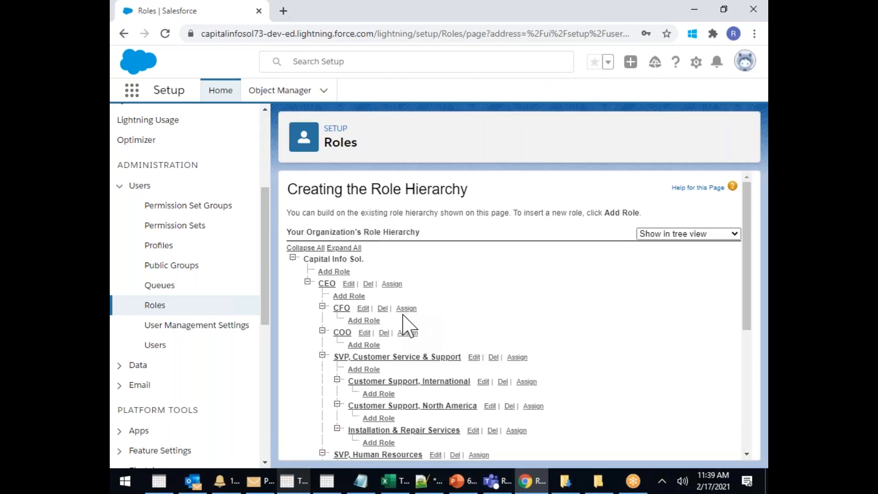
click(369, 284)
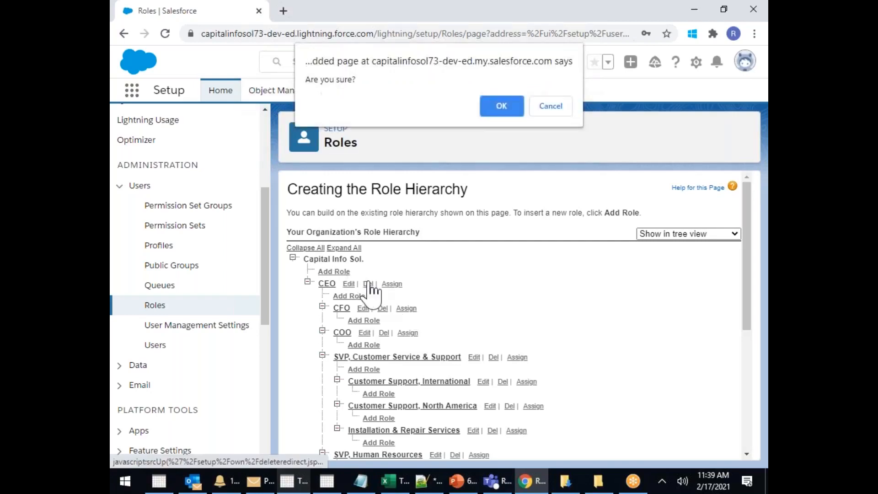
click(502, 107)
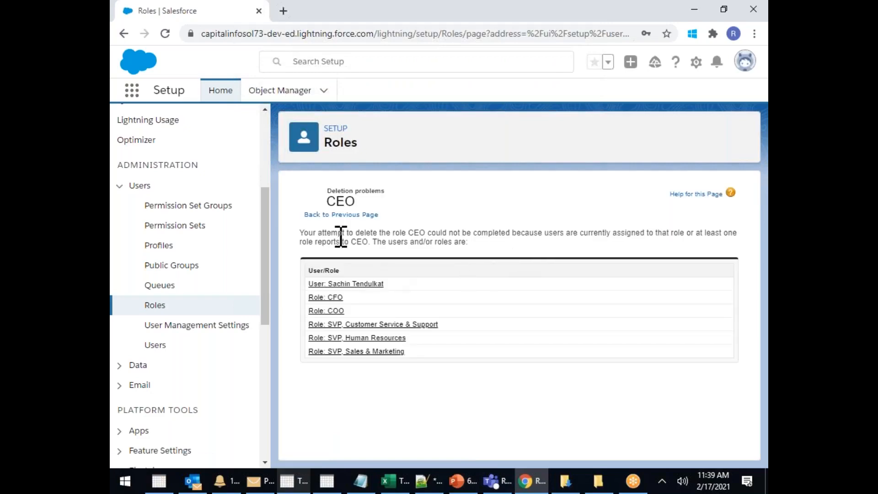
drag(305, 232, 451, 232)
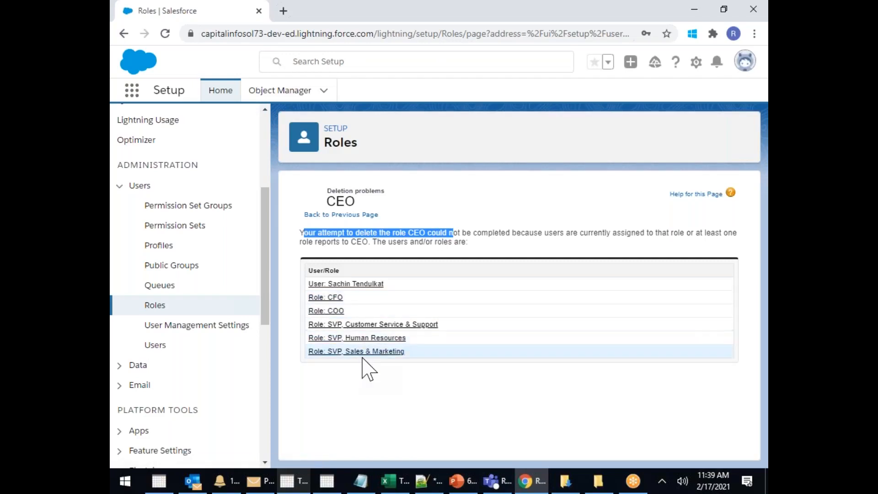
click(349, 215)
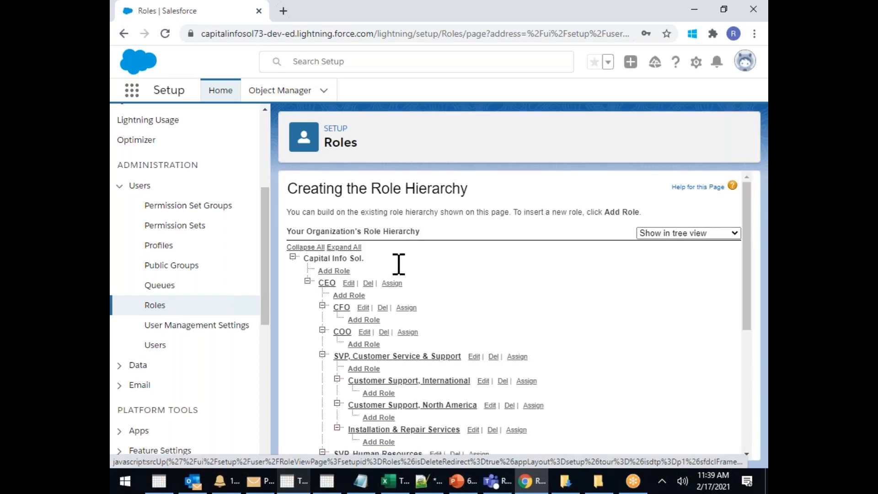
Delete the Eastern Sales Team and Director, Direct Sales roles, confirming each
scroll(514, 396, down, 5)
click(485, 443)
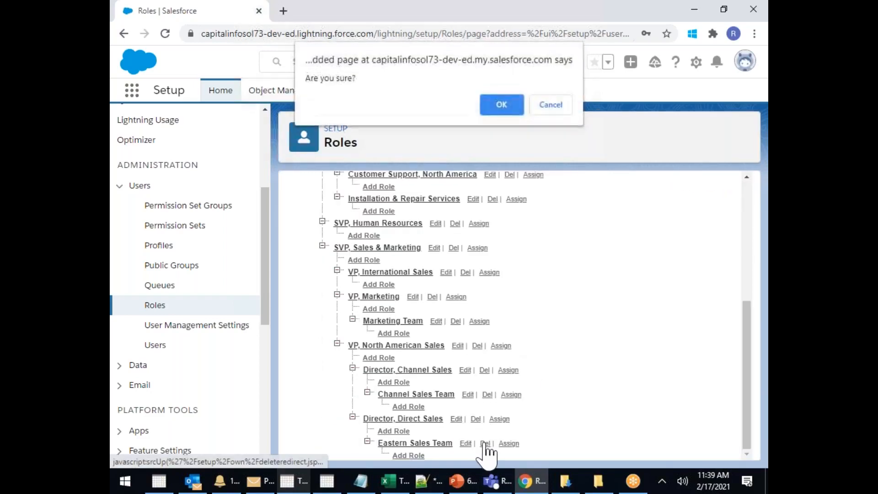
click(504, 104)
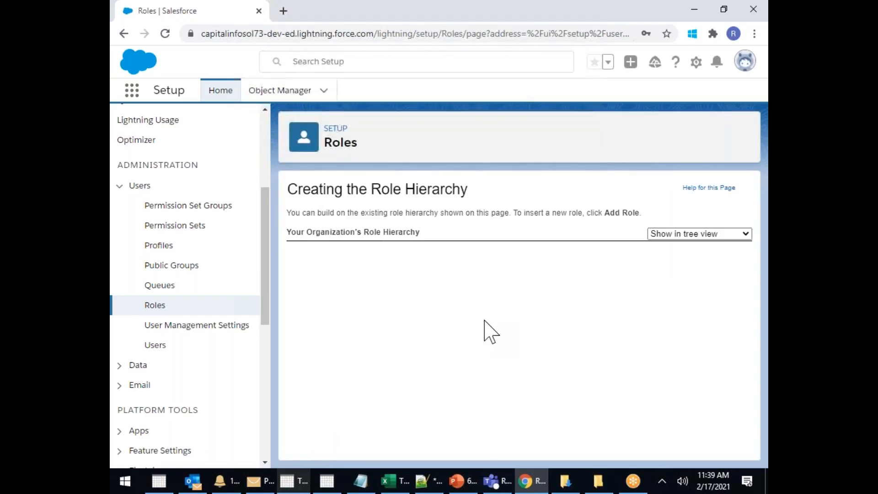
scroll(482, 356, down, 5)
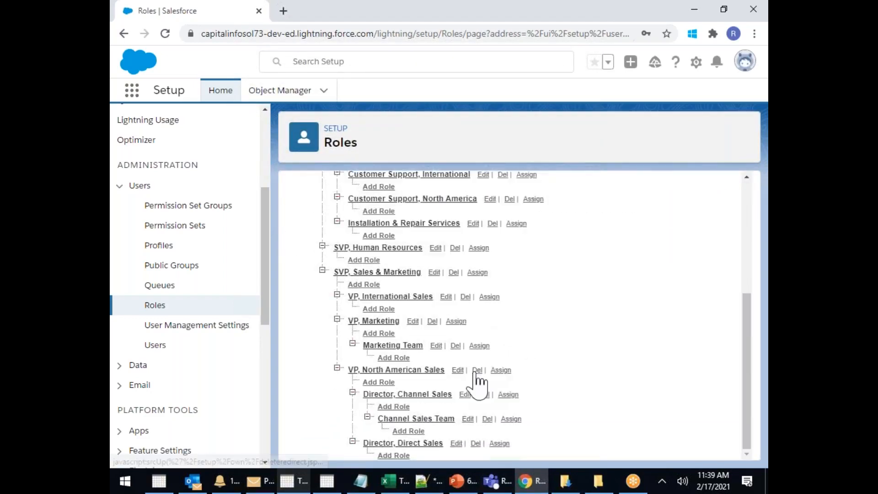
click(476, 443)
click(503, 107)
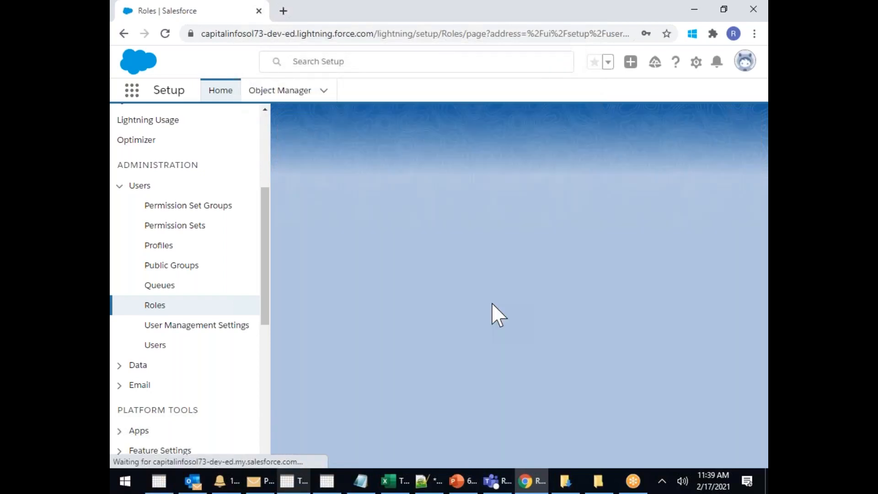
Delete the Channel Sales Team, Director, Channel Sales and VP, North American Sales roles
scroll(476, 332, down, 4)
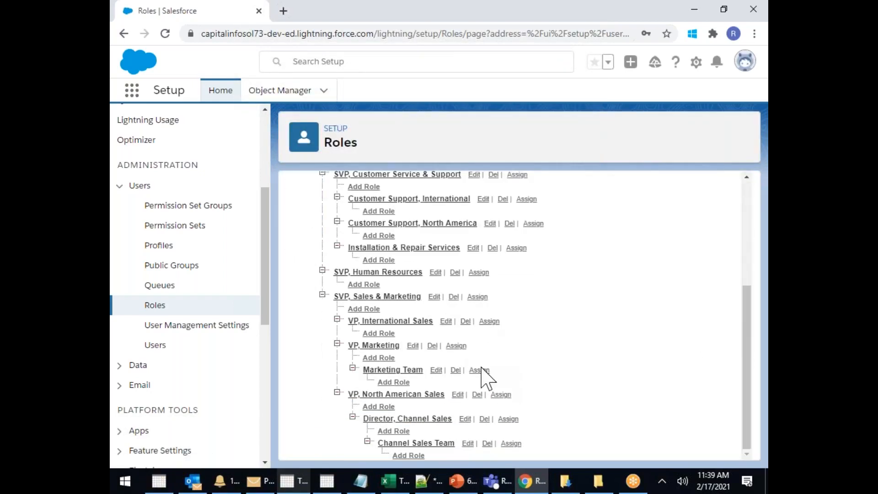
click(487, 443)
click(500, 106)
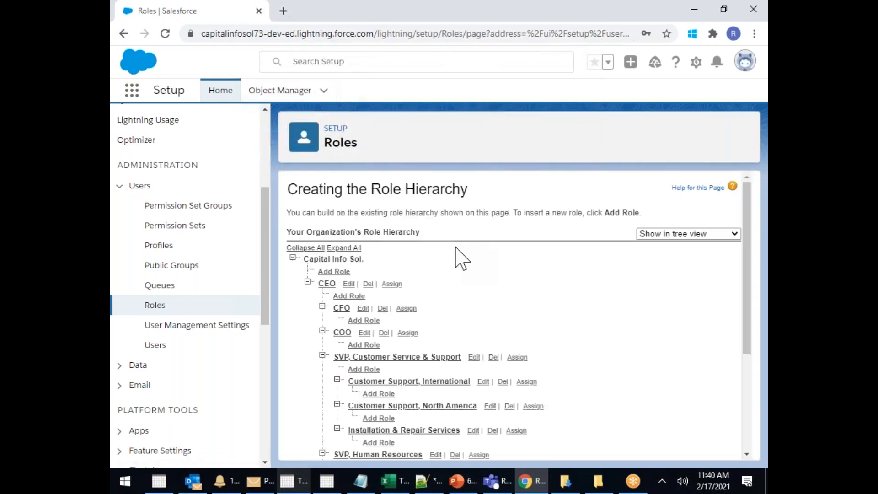
scroll(461, 256, down, 3)
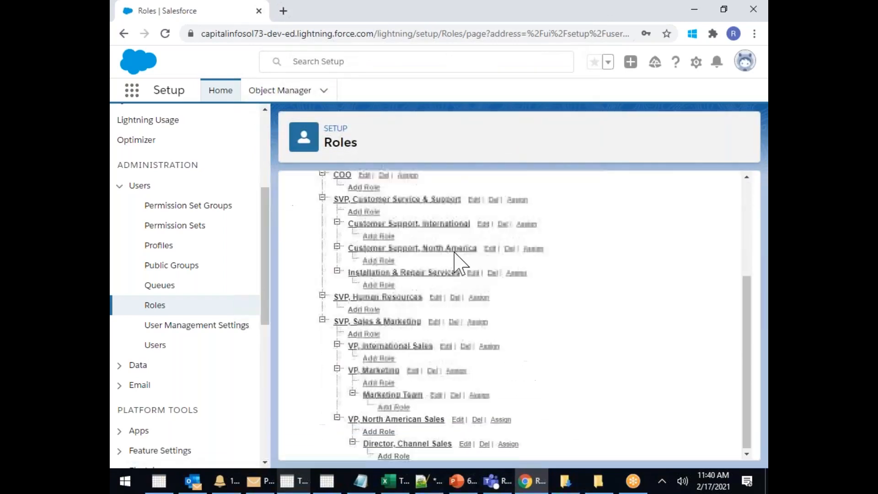
click(485, 443)
click(501, 106)
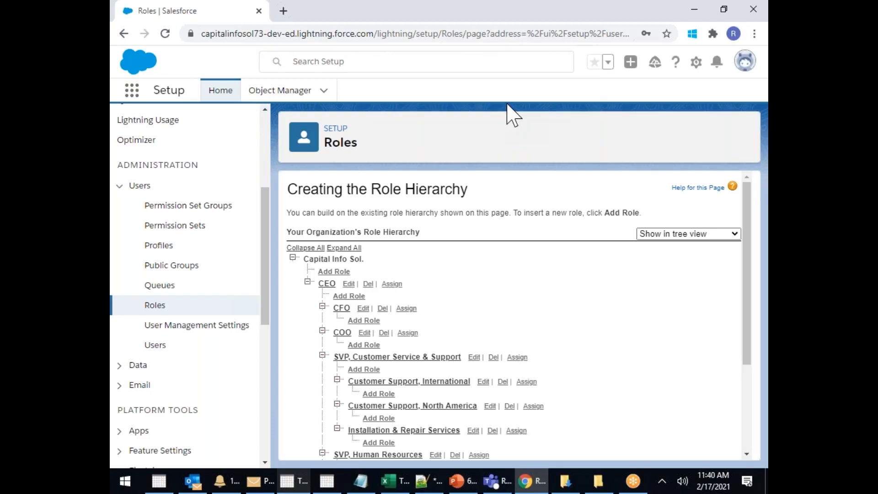
scroll(482, 288, down, 3)
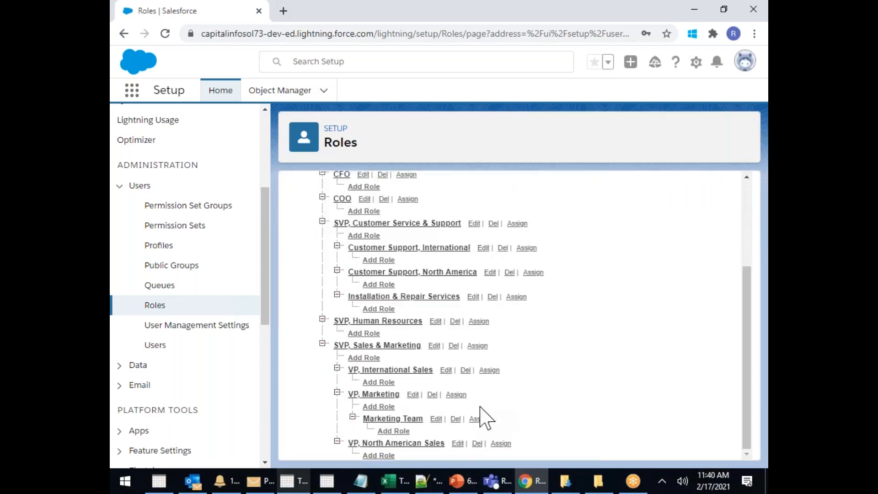
click(477, 443)
click(503, 106)
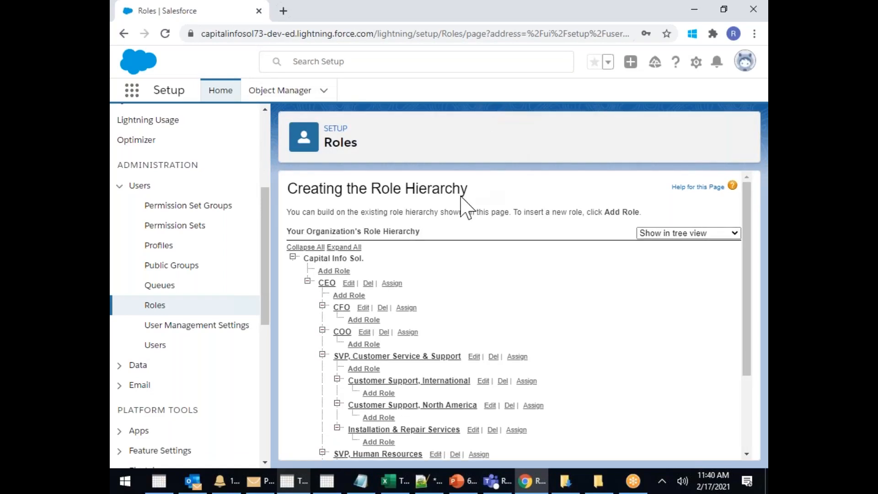
Delete the Marketing Team, VP, Marketing and VP, International Sales roles
scroll(460, 297, down, 3)
click(455, 443)
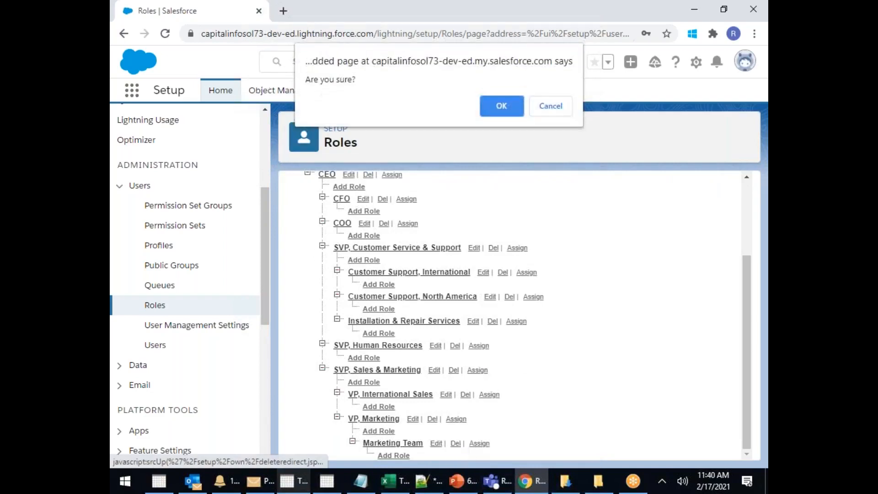
click(500, 106)
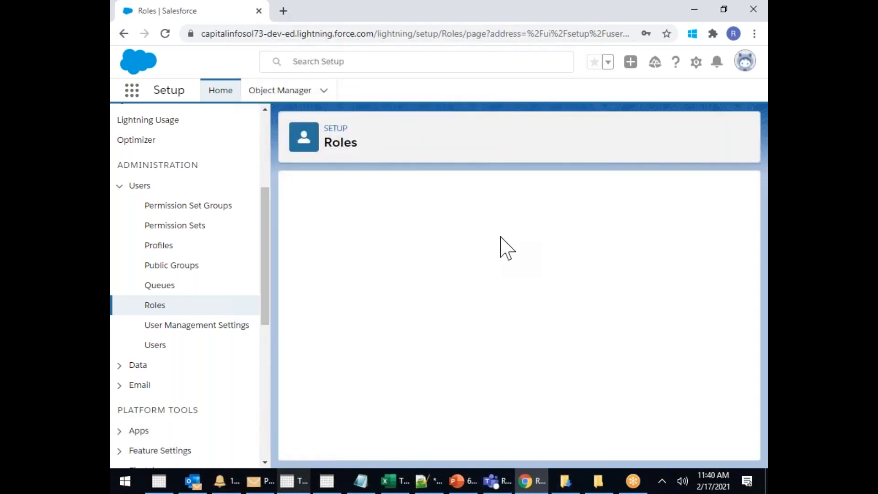
scroll(476, 343, down, 2)
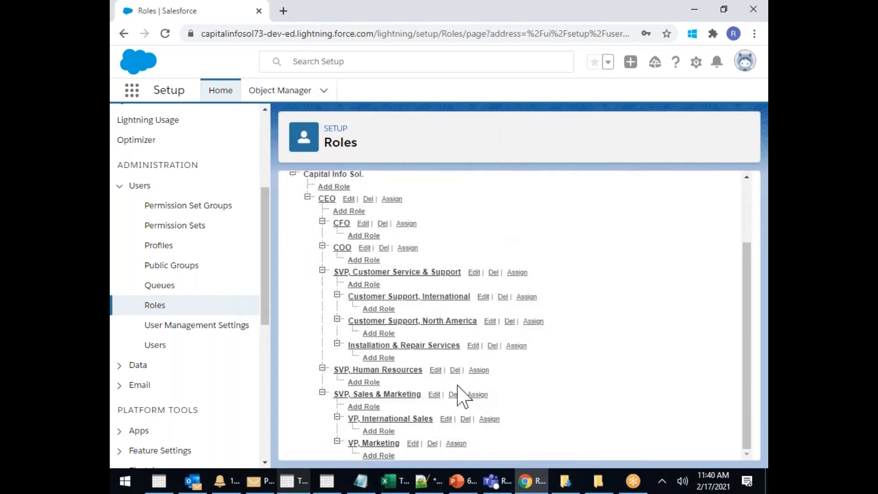
click(432, 443)
click(501, 106)
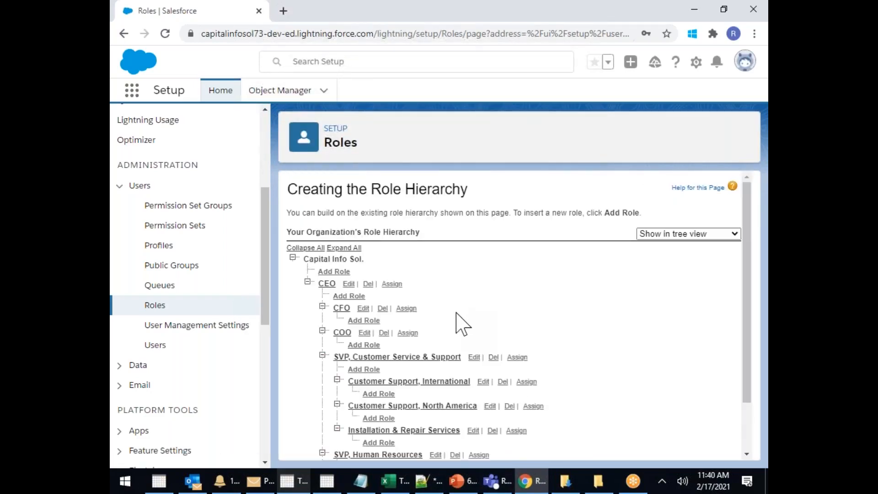
scroll(457, 311, down, 1)
scroll(457, 322, down, 1)
click(465, 443)
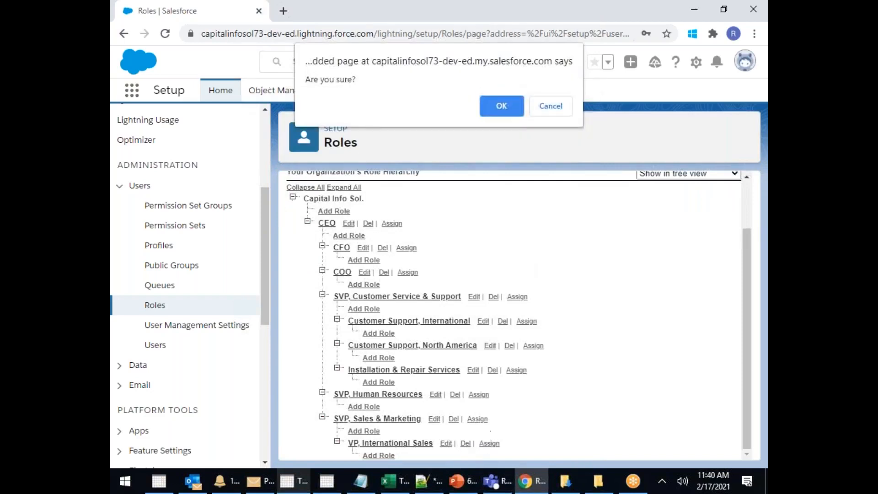
click(503, 101)
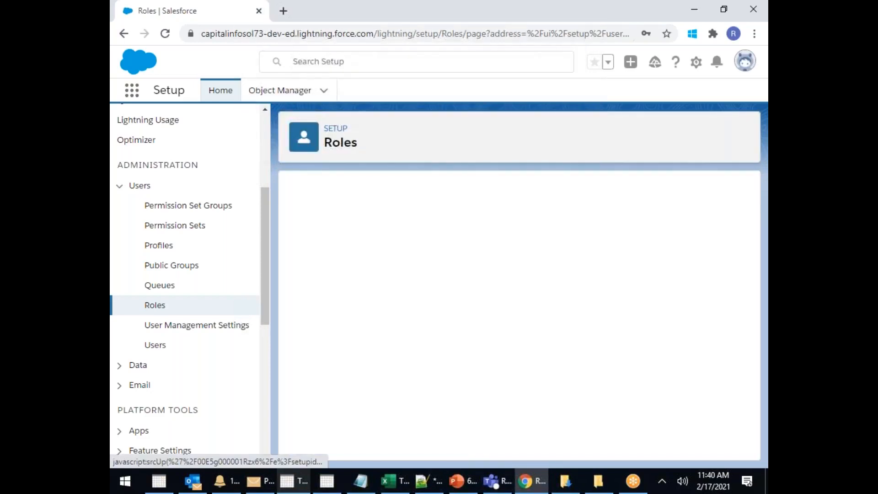
Delete SVP Sales & Marketing, SVP Human Resources, Installation & Repair Services and Customer Support North America
scroll(493, 356, down, 1)
click(459, 442)
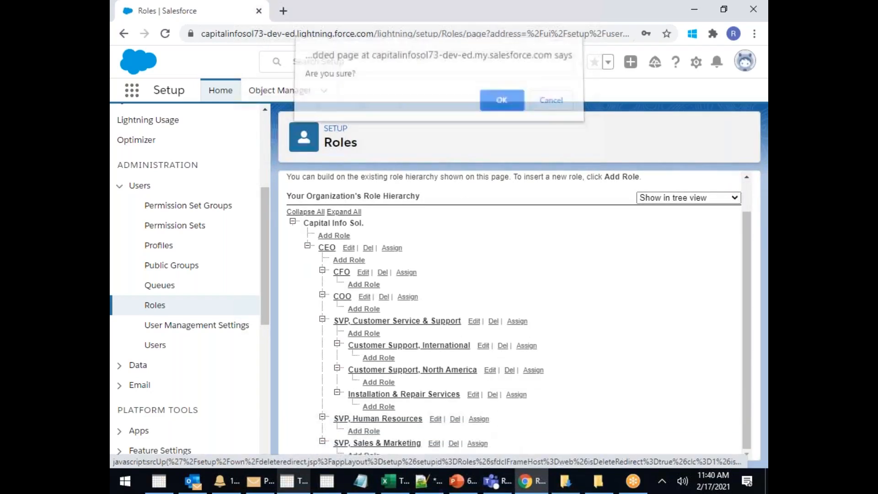
click(507, 103)
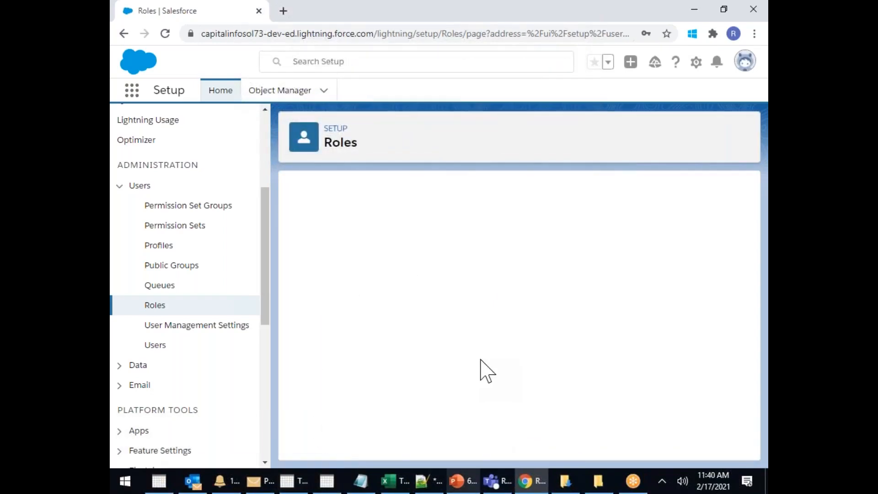
click(459, 446)
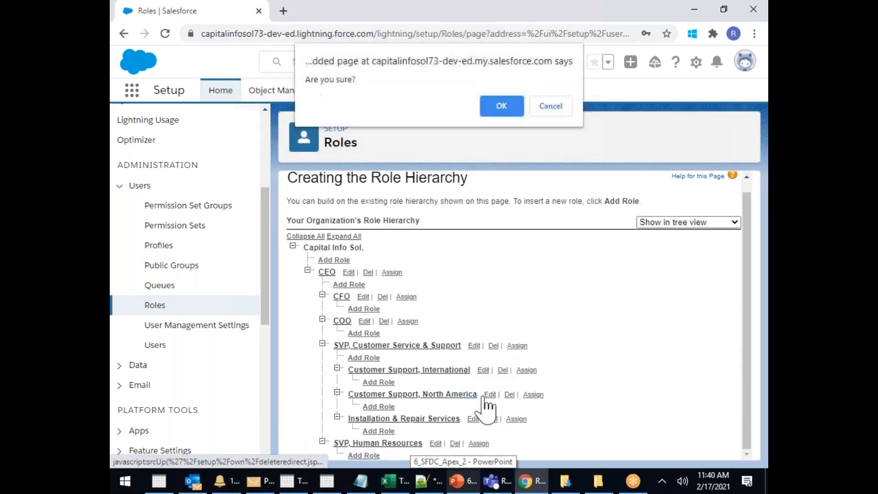
click(502, 108)
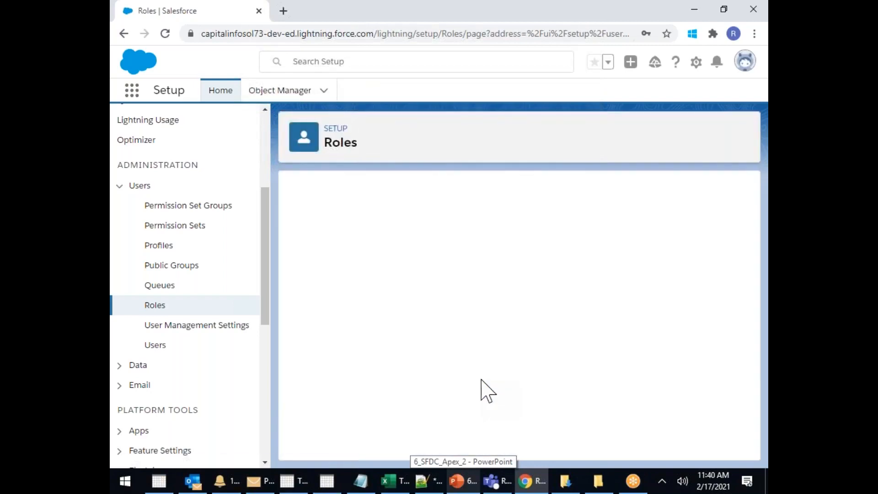
click(492, 431)
click(501, 106)
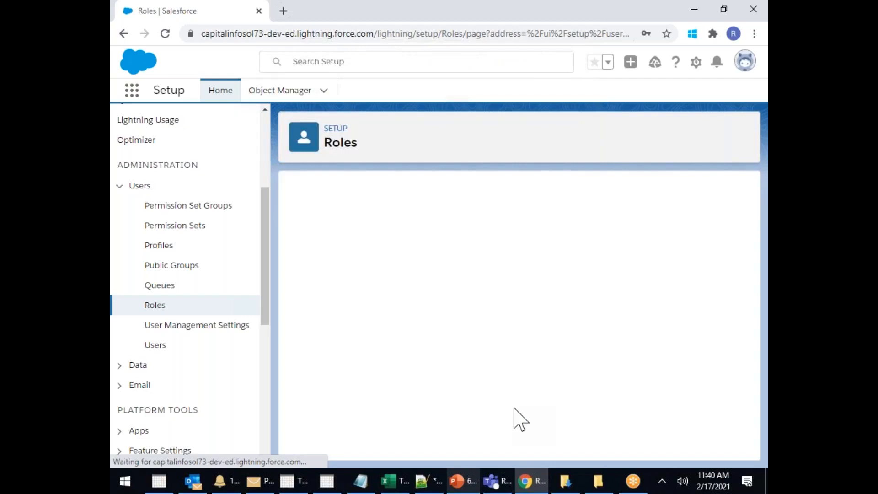
click(509, 406)
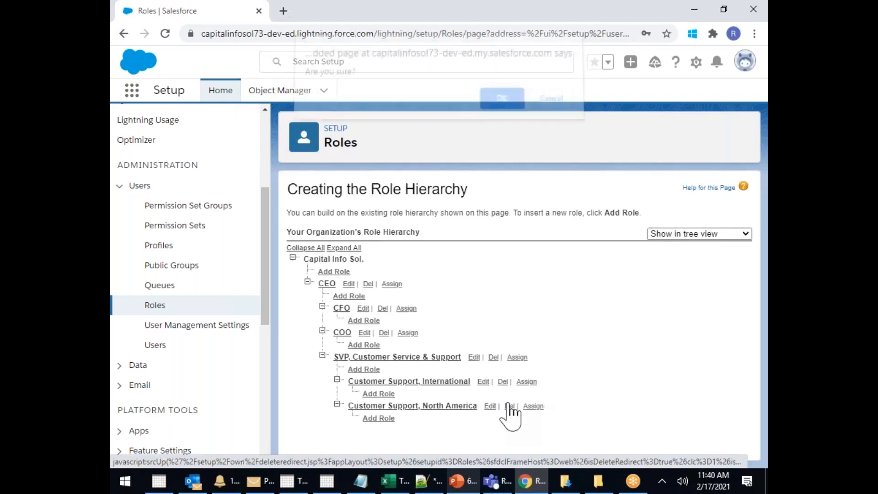
click(495, 108)
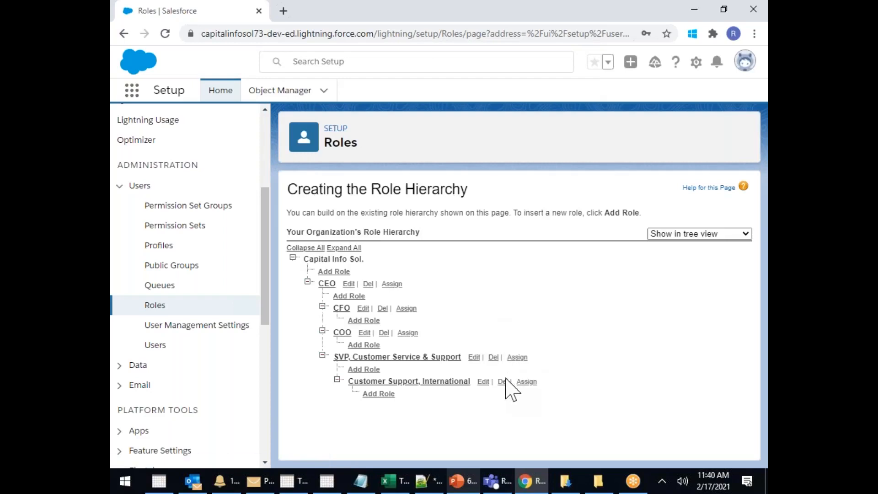
Delete Customer Support International, SVP Customer Service & Support, COO and CFO, then attempt CEO
click(504, 381)
click(504, 108)
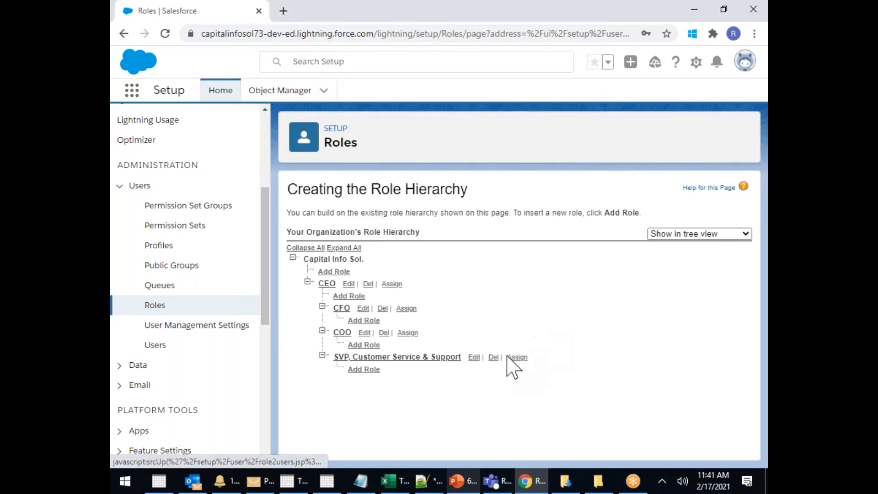
click(493, 358)
click(517, 109)
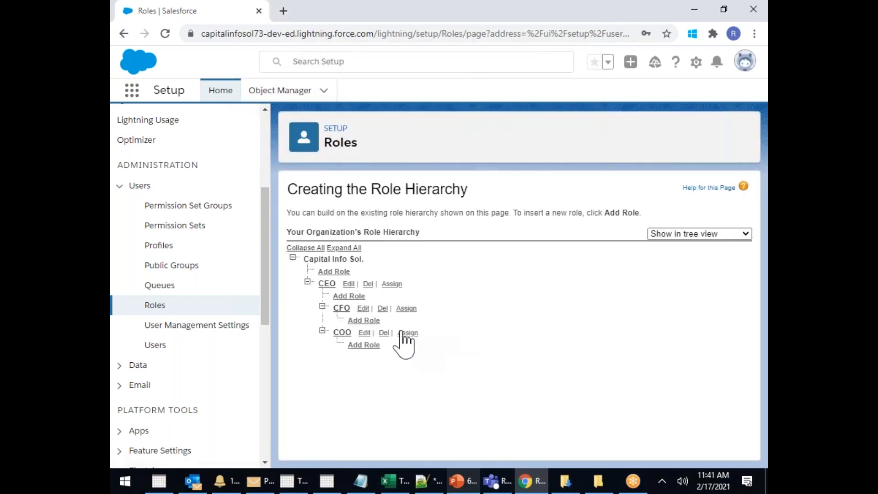
click(384, 333)
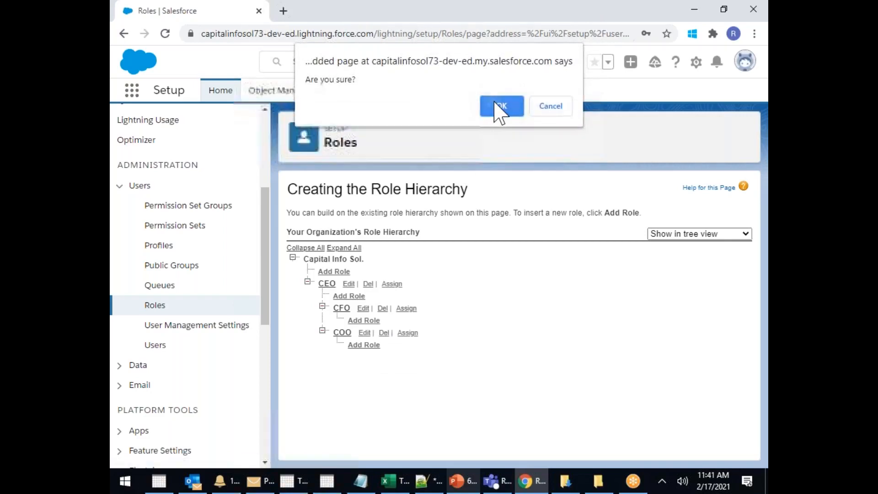
click(498, 111)
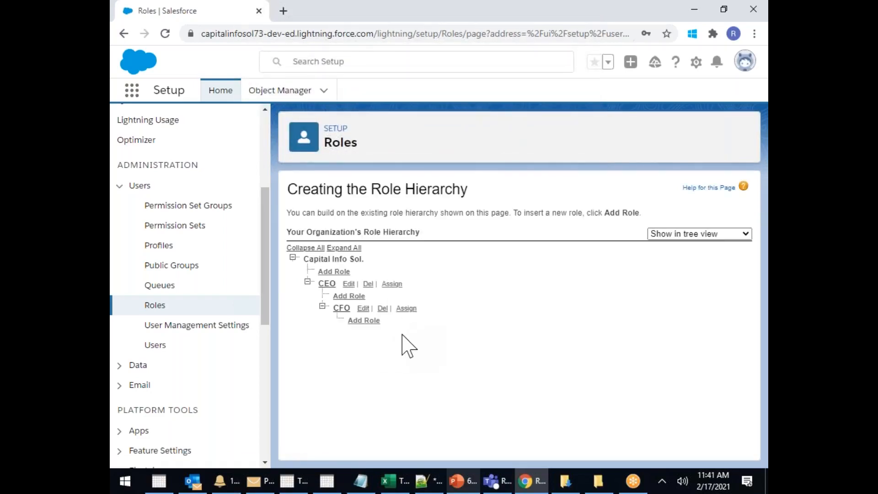
click(384, 311)
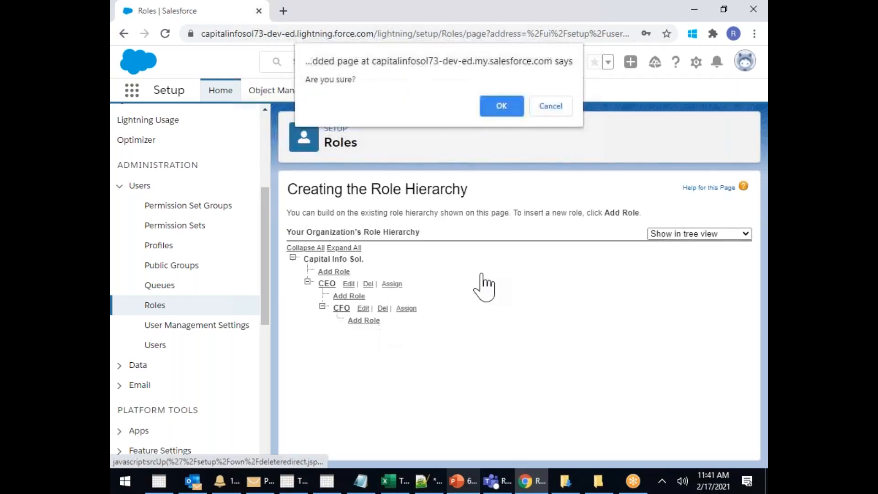
click(500, 107)
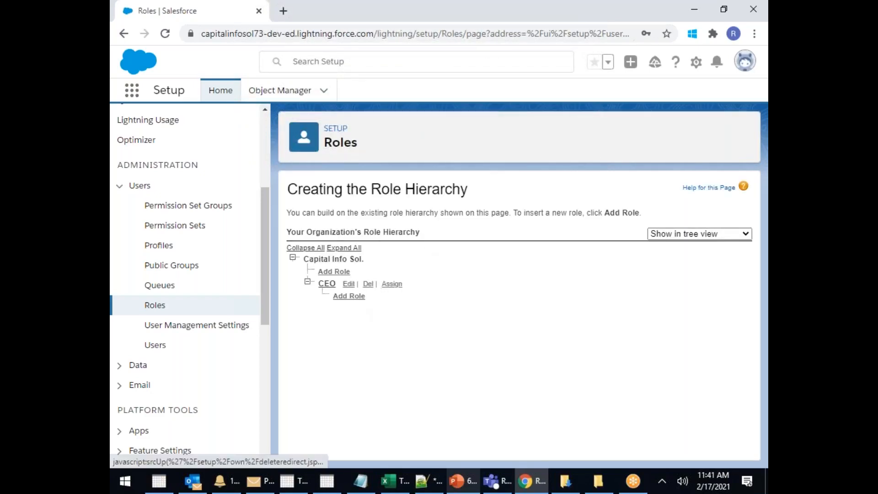
click(368, 284)
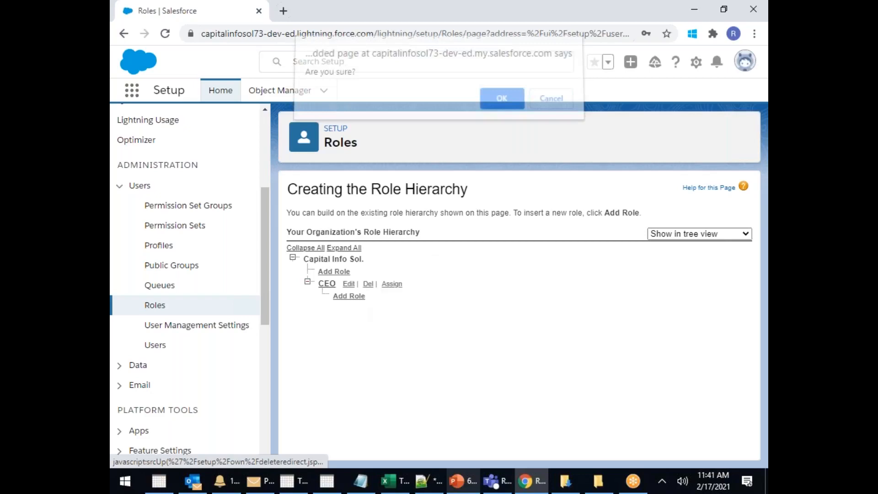
click(492, 108)
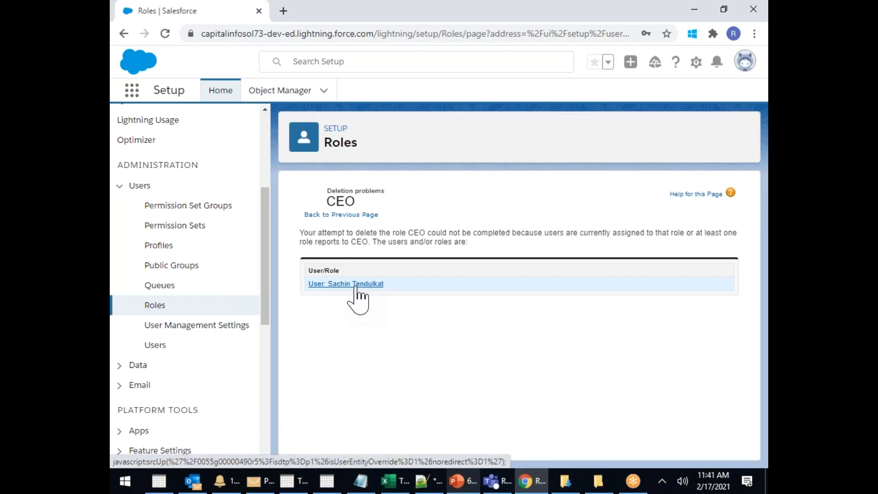
Set the CEO user's role to <None Specified> and save the user
click(150, 346)
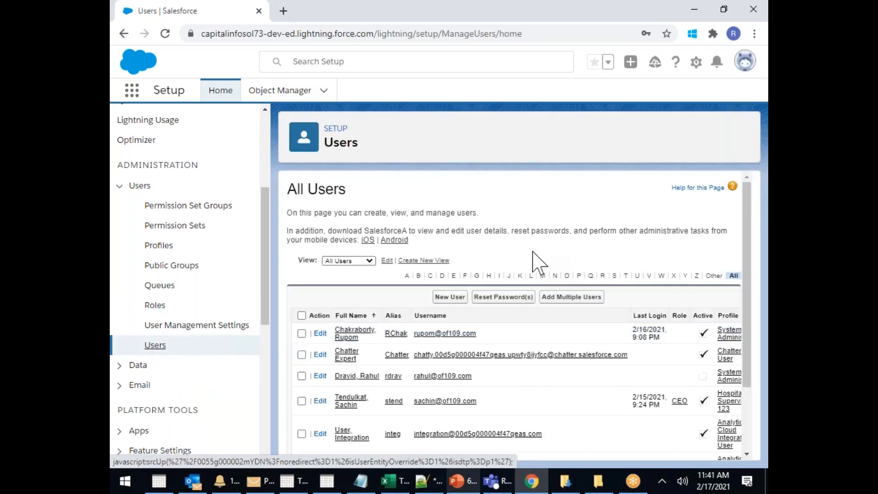
click(347, 400)
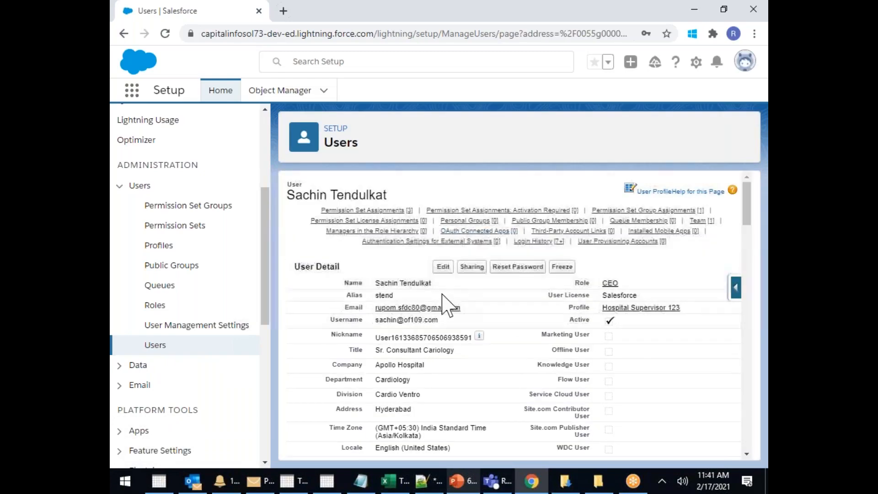
click(443, 267)
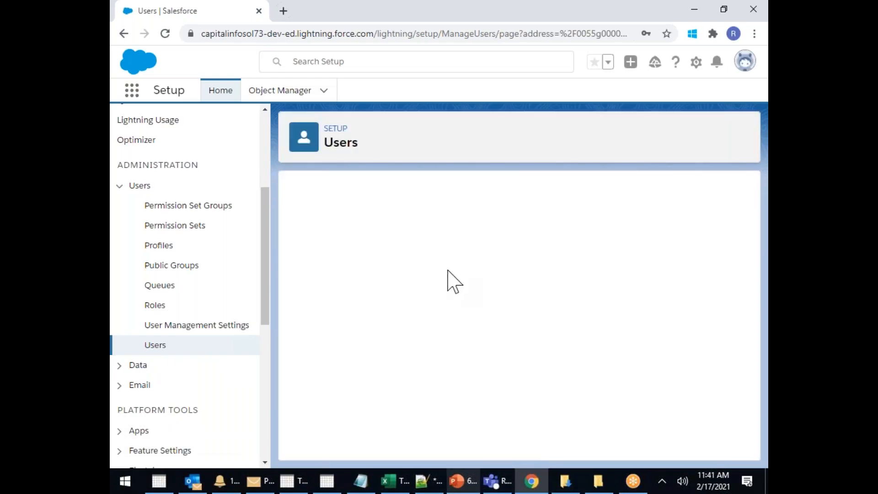
click(586, 265)
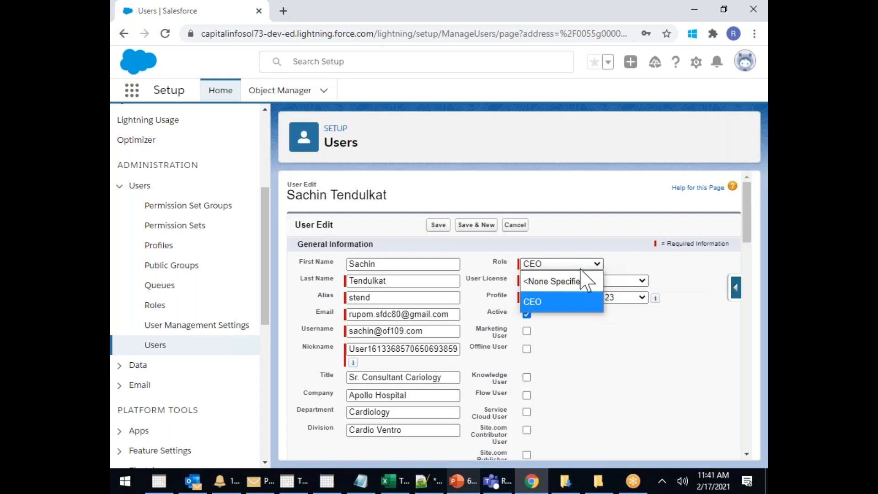
click(567, 281)
click(438, 224)
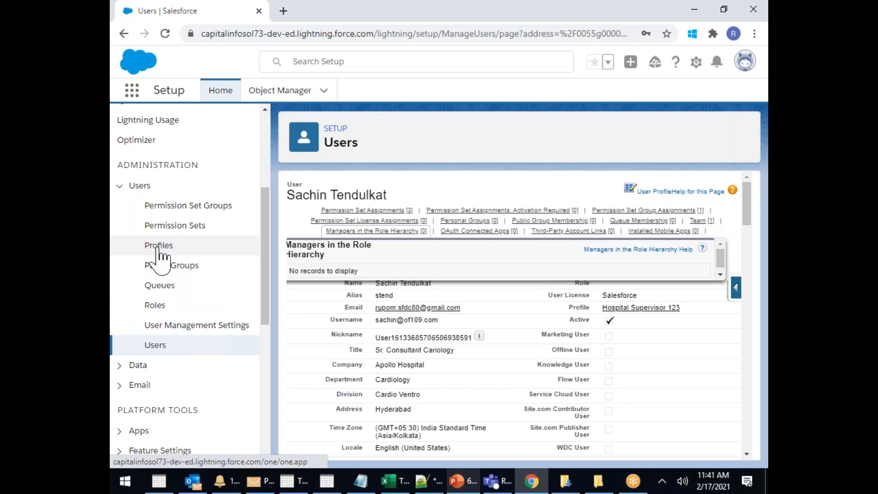
Delete the now-unassigned CEO role and start a new role under Capital Info Sol
click(160, 304)
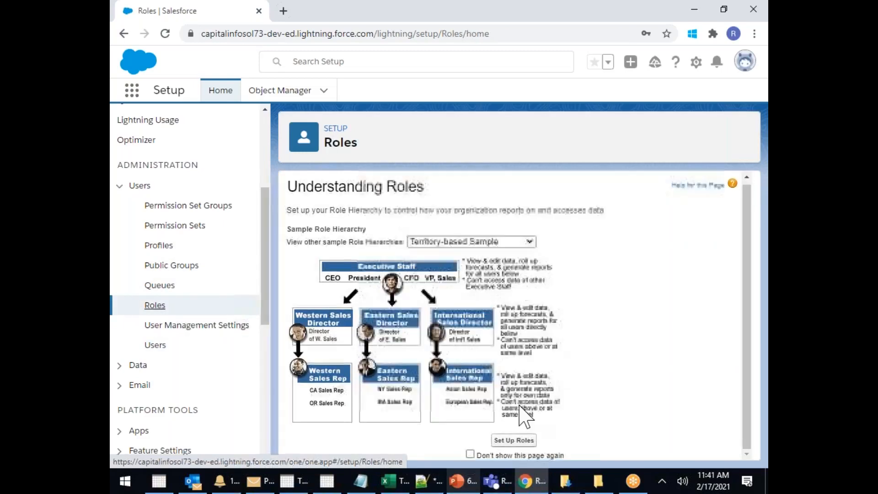
click(507, 443)
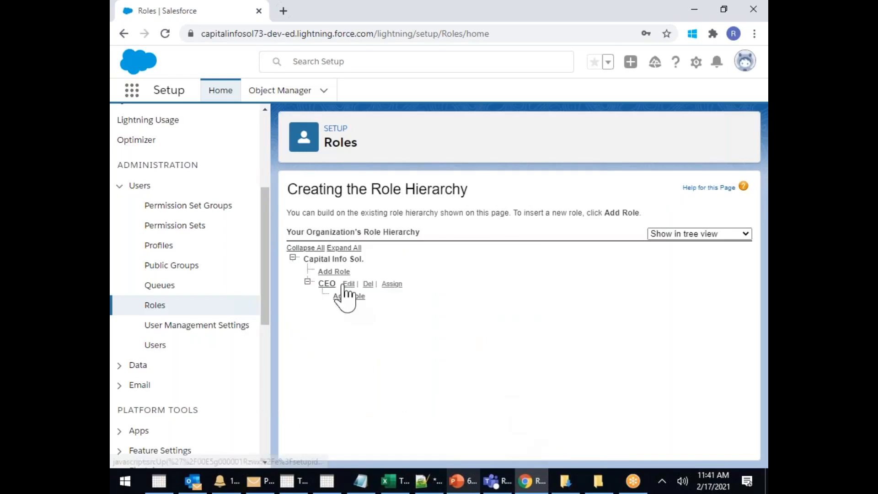
click(369, 284)
click(502, 107)
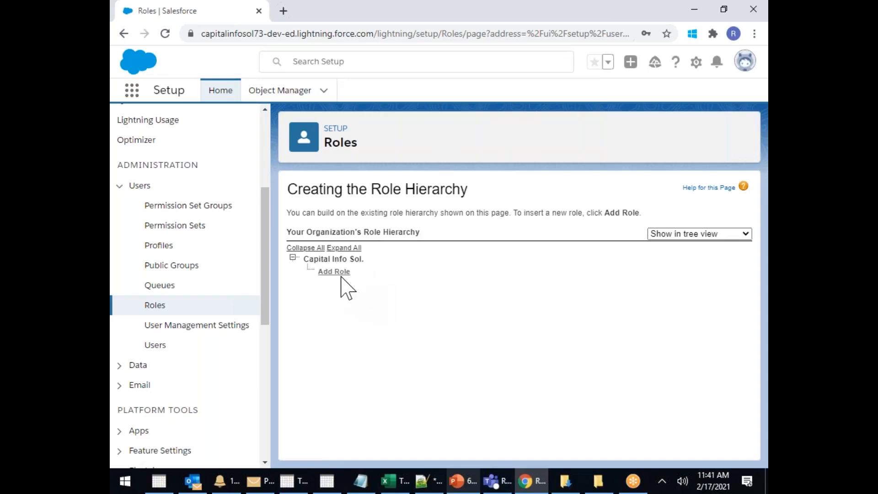
click(337, 272)
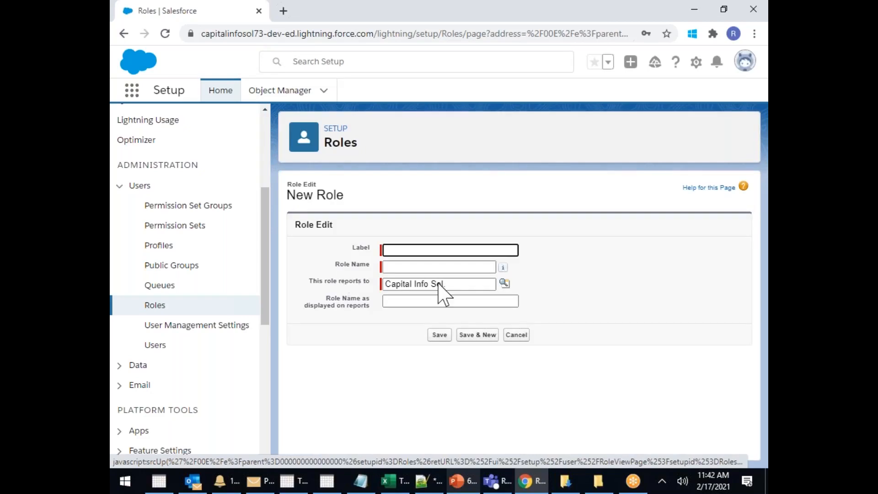
Create the Chairman role reporting to Capital Info Sol. using Save & New
click(427, 250)
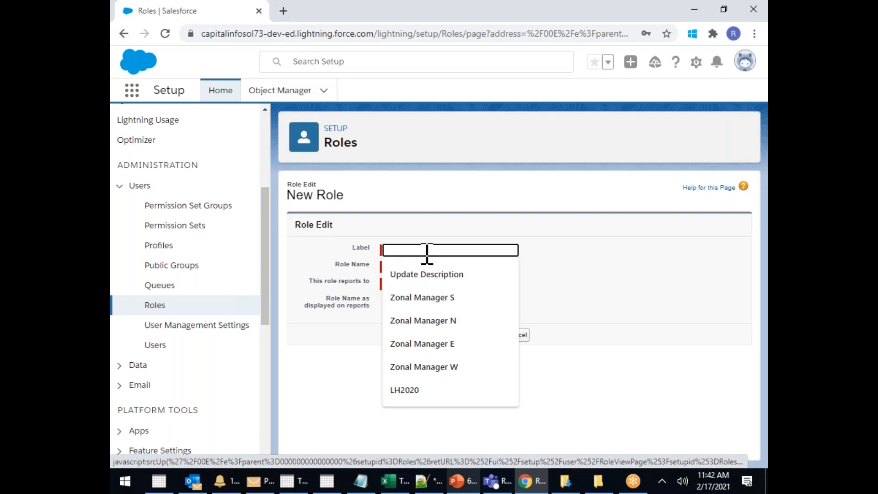
text(Char)
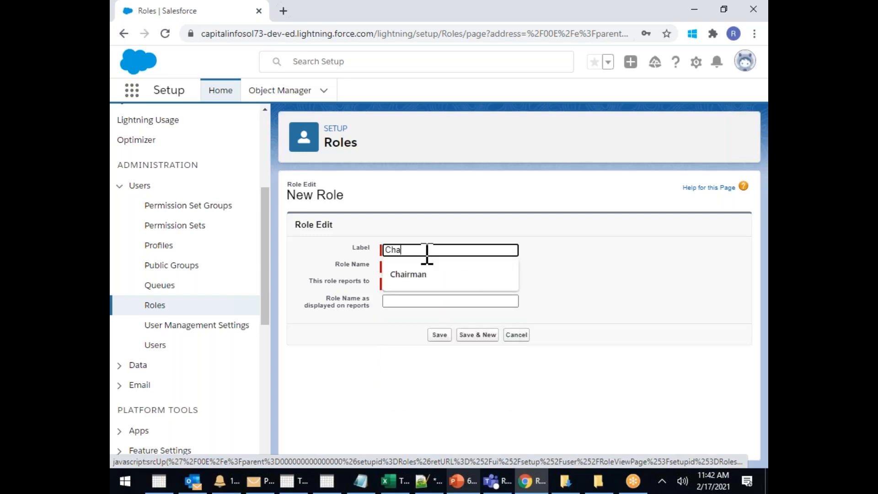
click(409, 274)
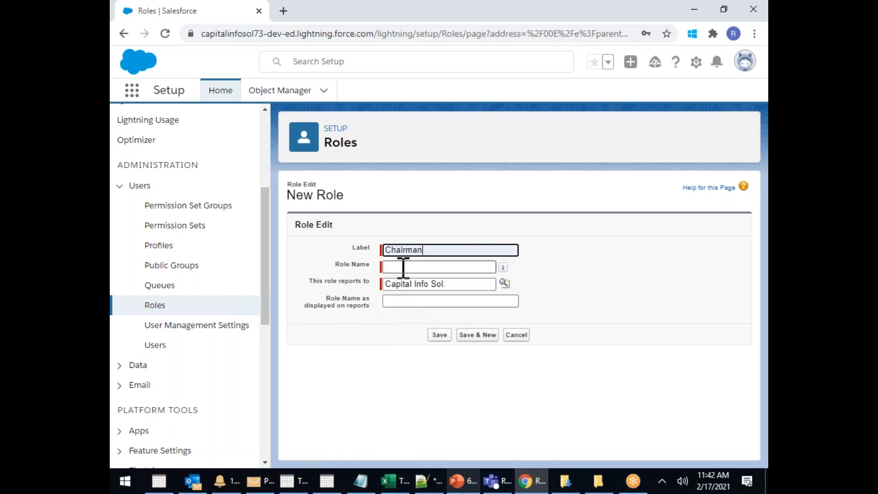
click(393, 326)
click(476, 336)
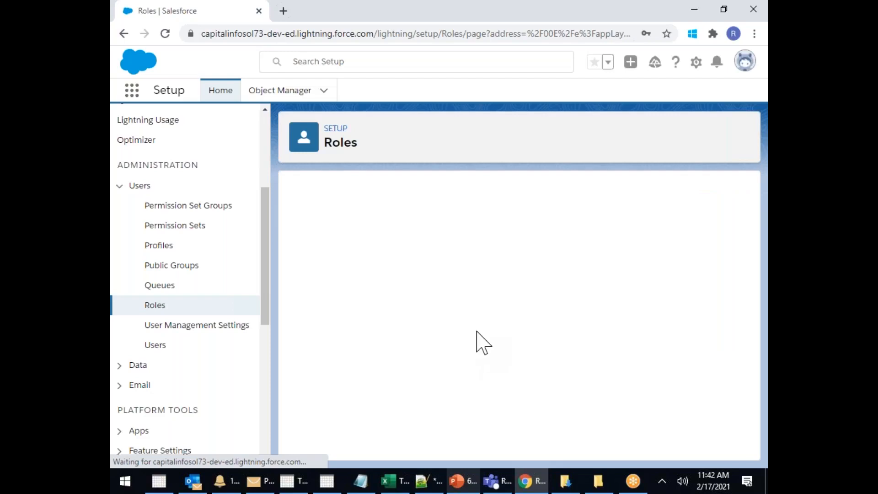
click(406, 250)
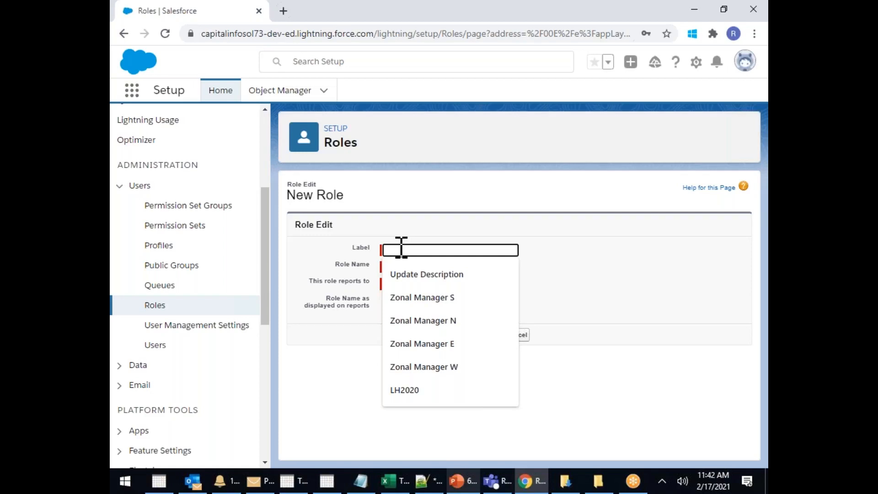
Create the Director Sales role (Director_Sales) reporting to Chairman using Save & New
text(Dir)
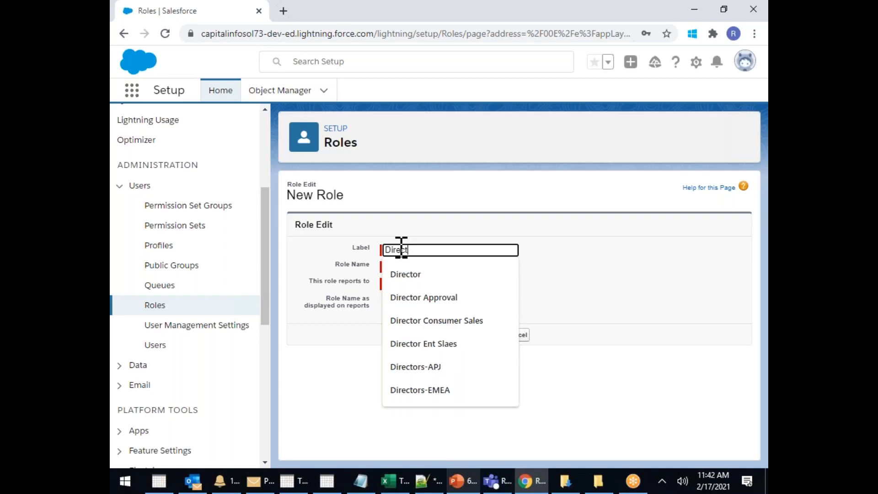
text(ect)
click(409, 276)
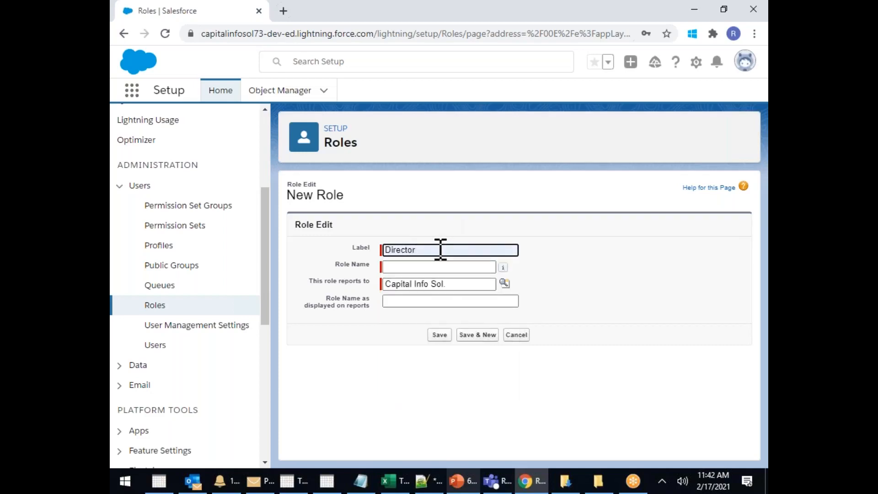
text(Sales)
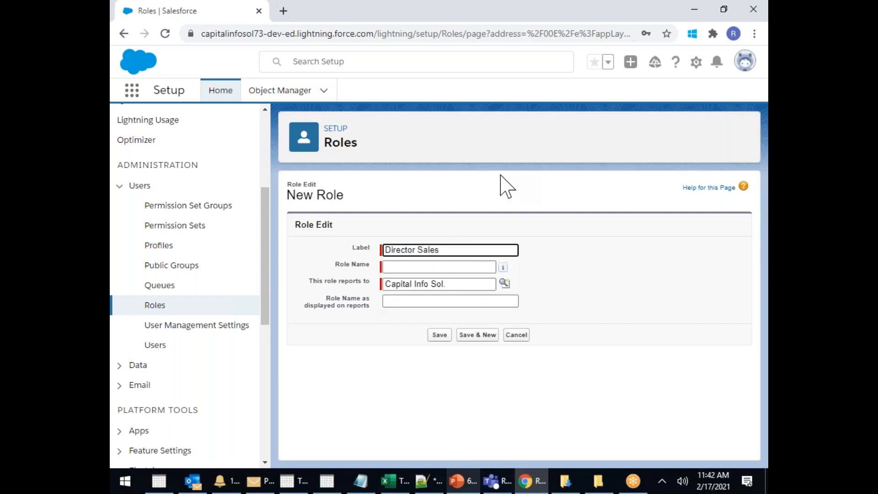
click(470, 285)
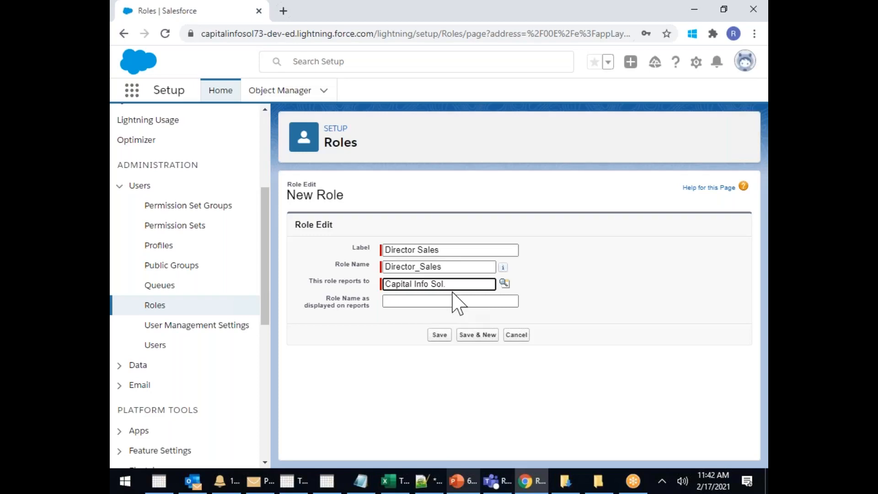
click(504, 283)
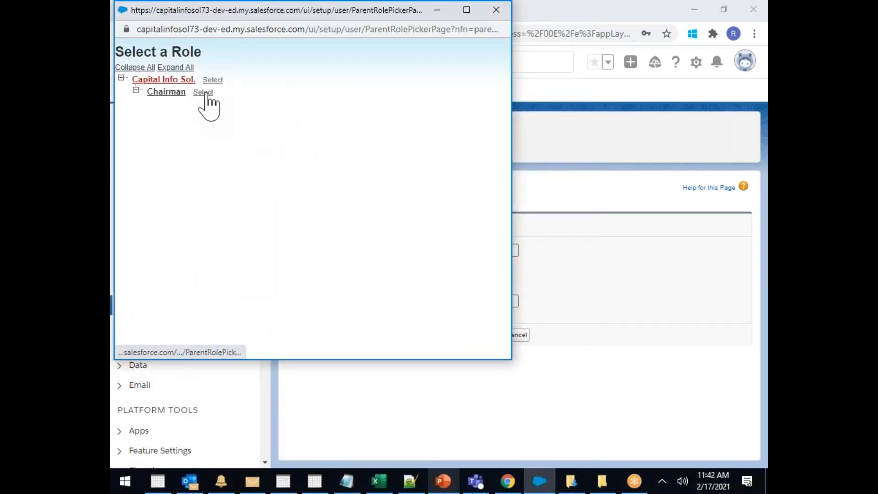
click(203, 93)
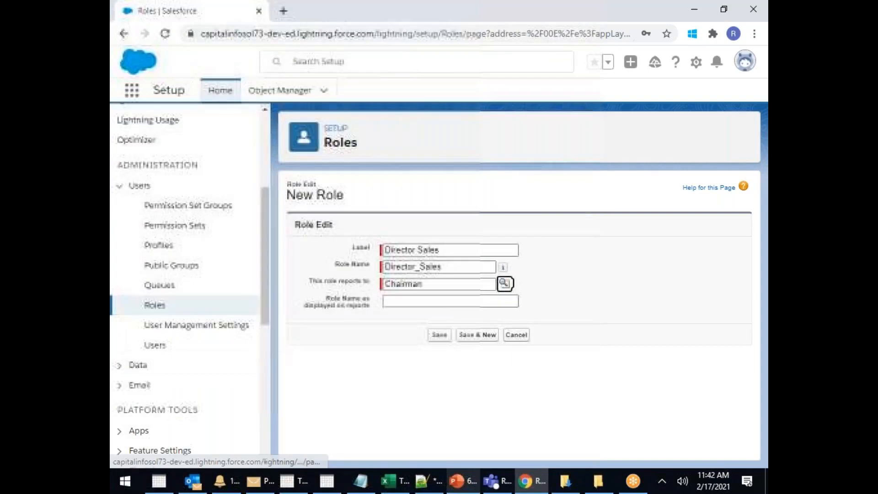
click(480, 334)
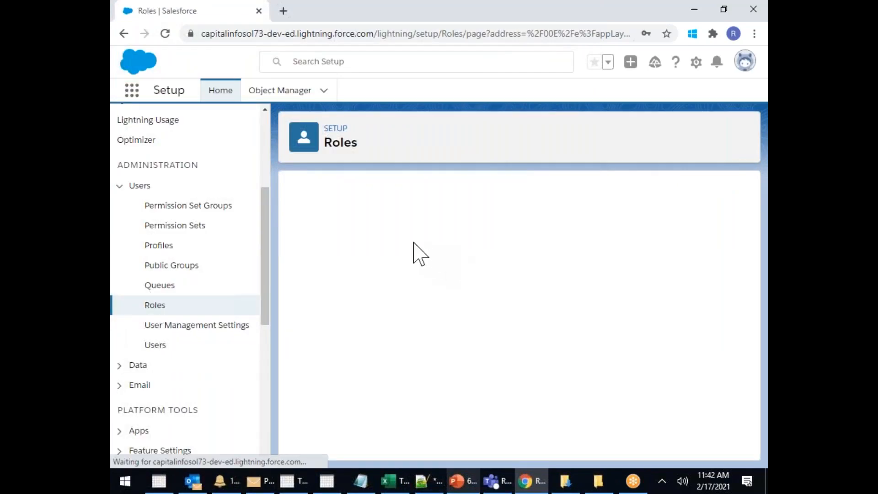
Create the Director Mktg role reporting to Chairman
click(400, 250)
text(Di)
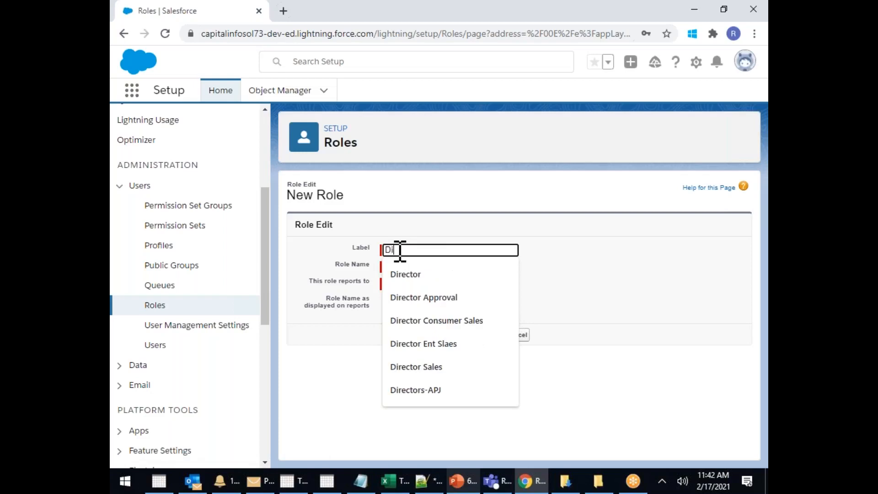
text(rector Mktg)
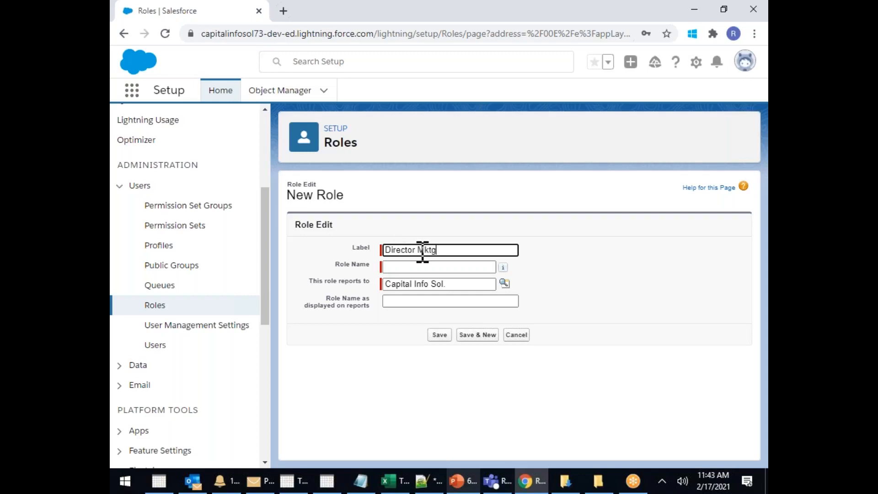
click(504, 283)
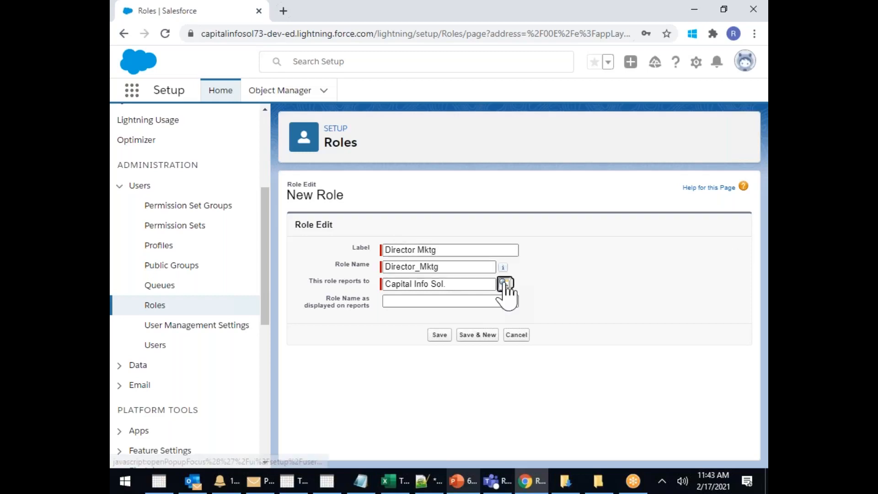
click(204, 92)
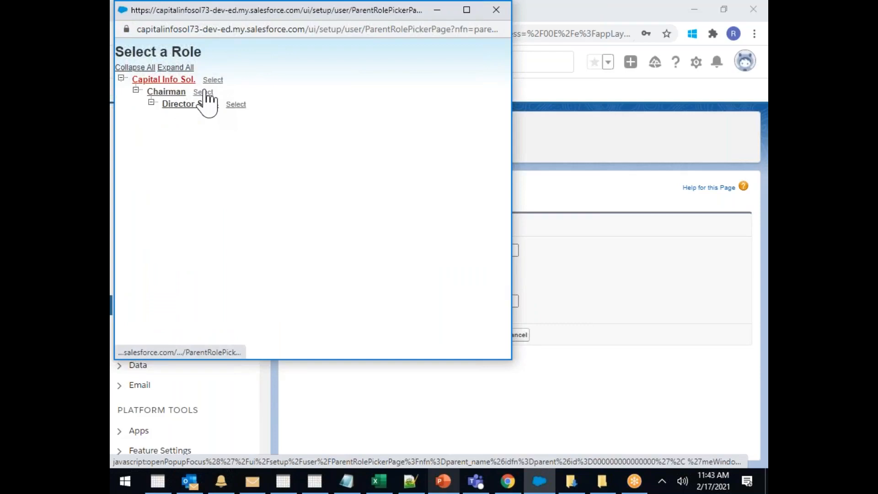
click(477, 335)
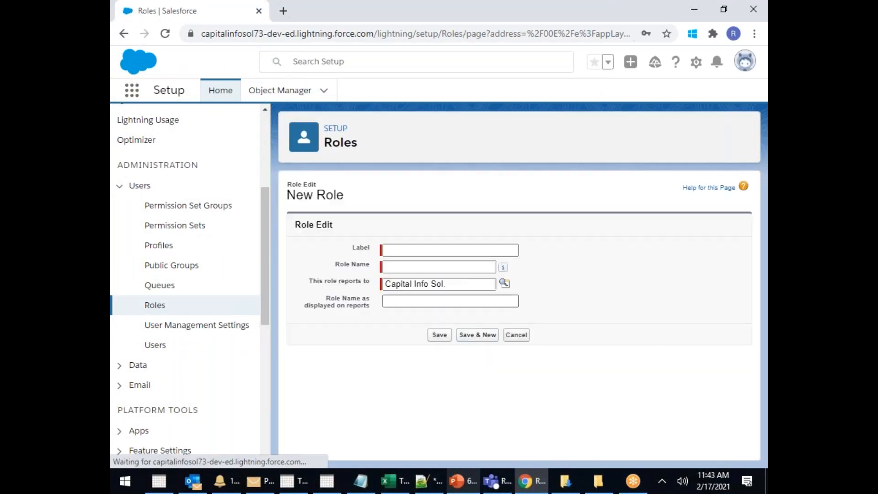
Create the Zonal Manager E and Zonal Manager S roles, both reporting to Director Sales
click(406, 251)
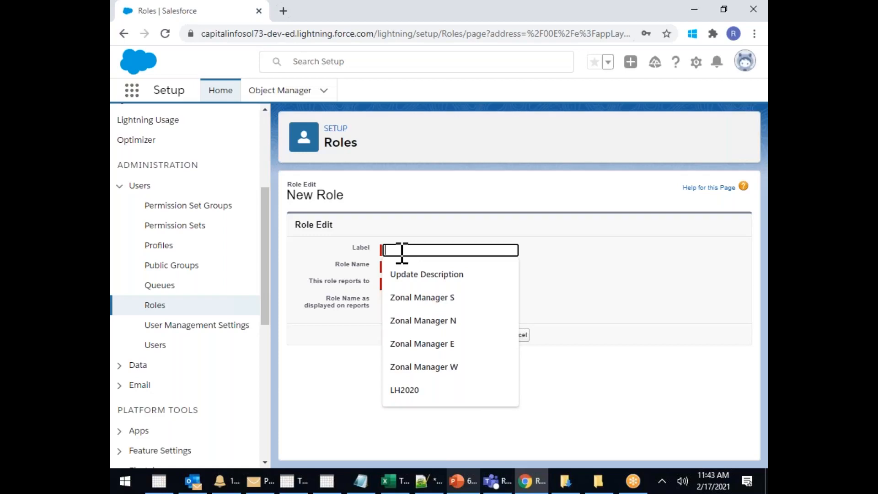
text(Z)
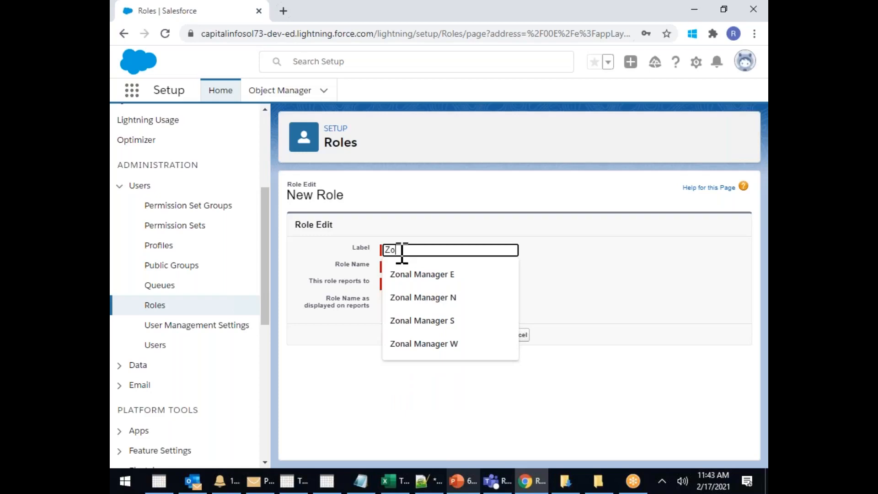
text(o)
click(421, 274)
click(504, 283)
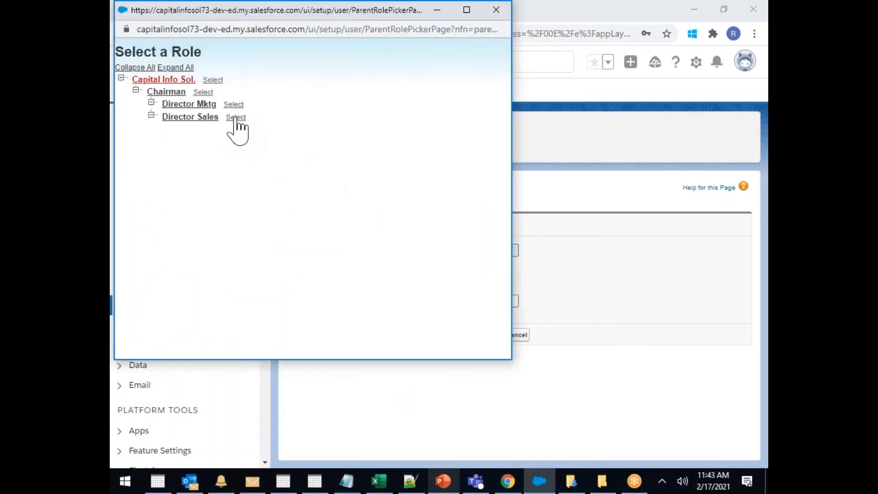
click(235, 118)
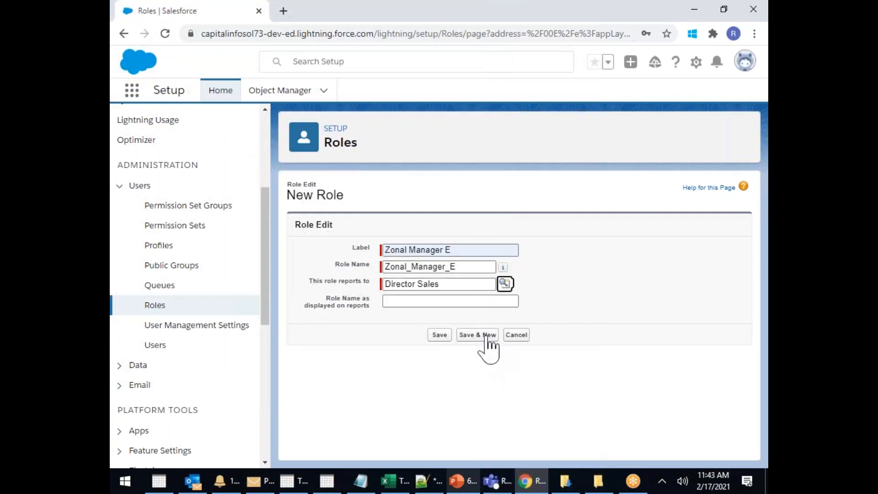
click(485, 335)
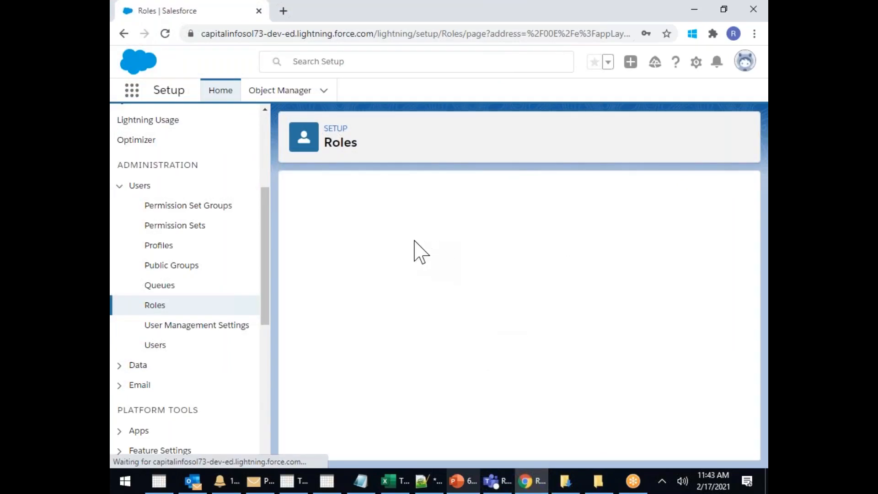
click(398, 249)
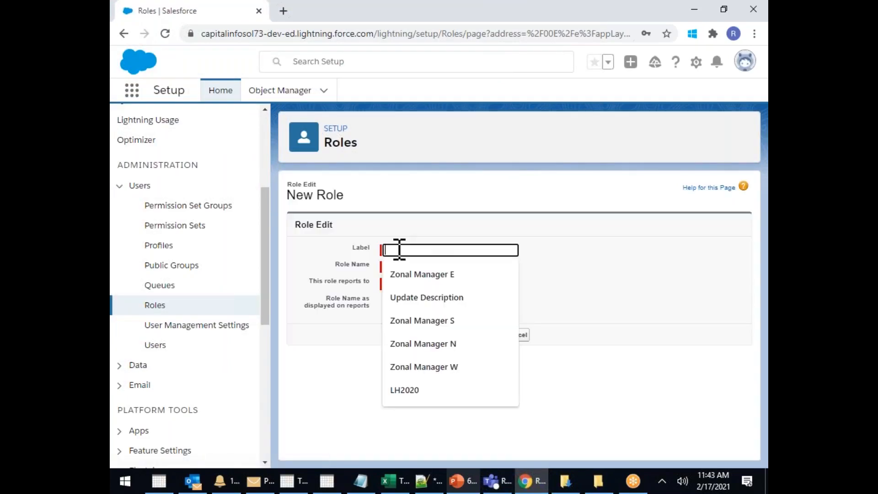
click(447, 321)
click(504, 284)
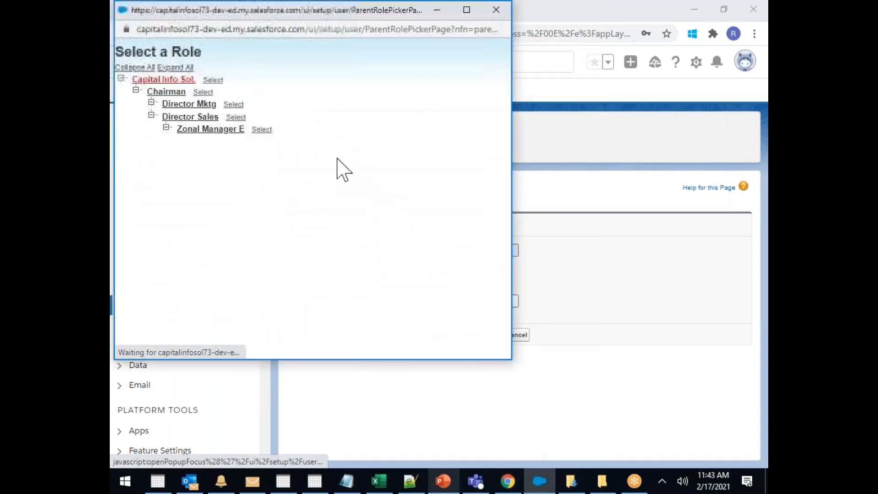
click(235, 117)
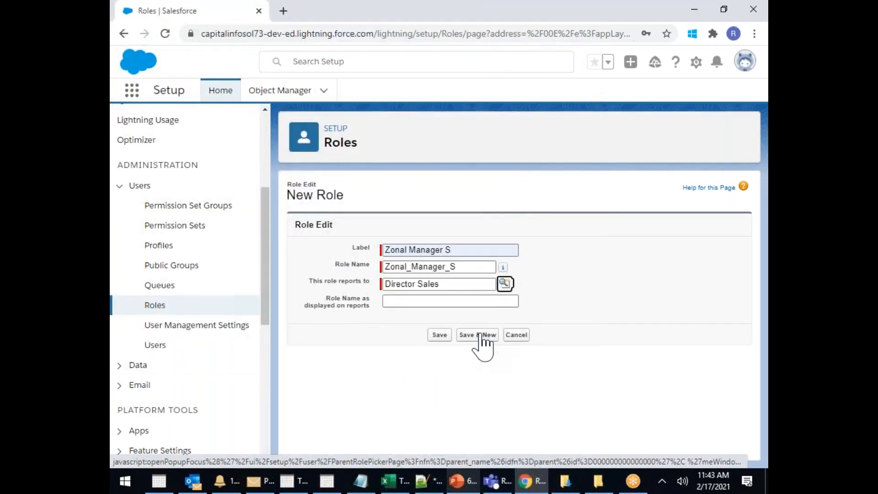
click(480, 337)
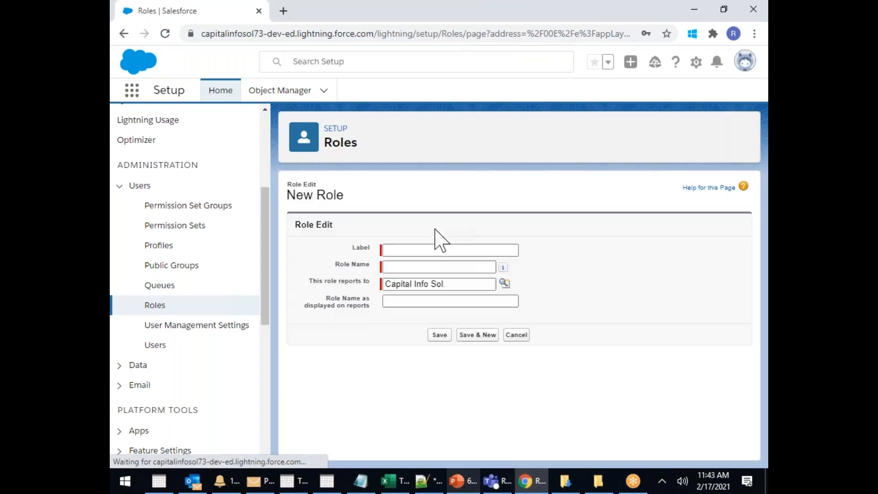
Create the Zonal Manager N and Zonal Manager W roles, both reporting to Director Sales
click(434, 249)
click(446, 342)
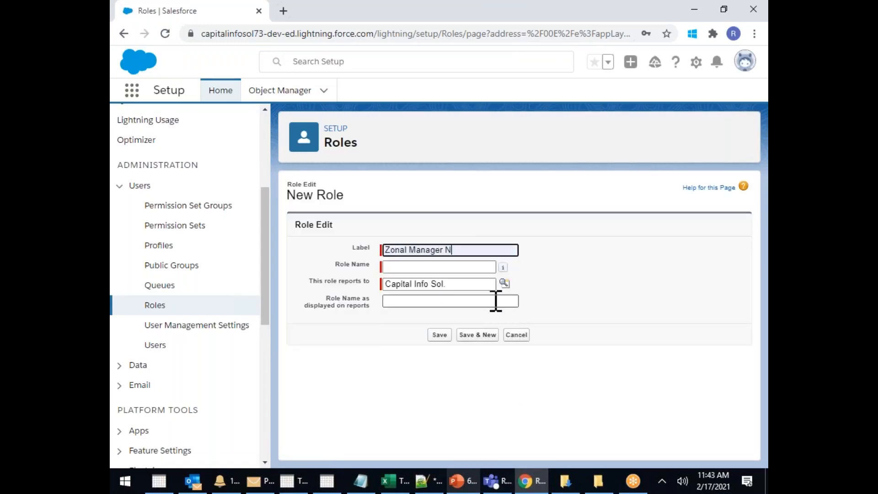
click(503, 283)
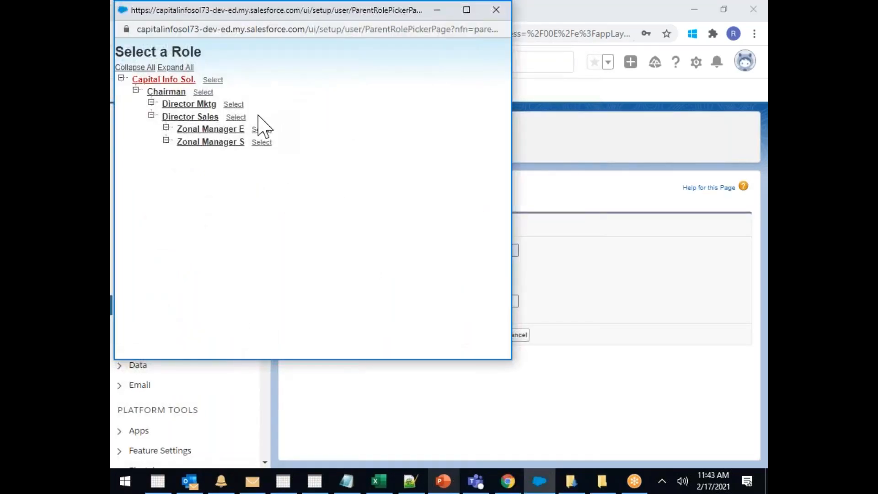
click(235, 118)
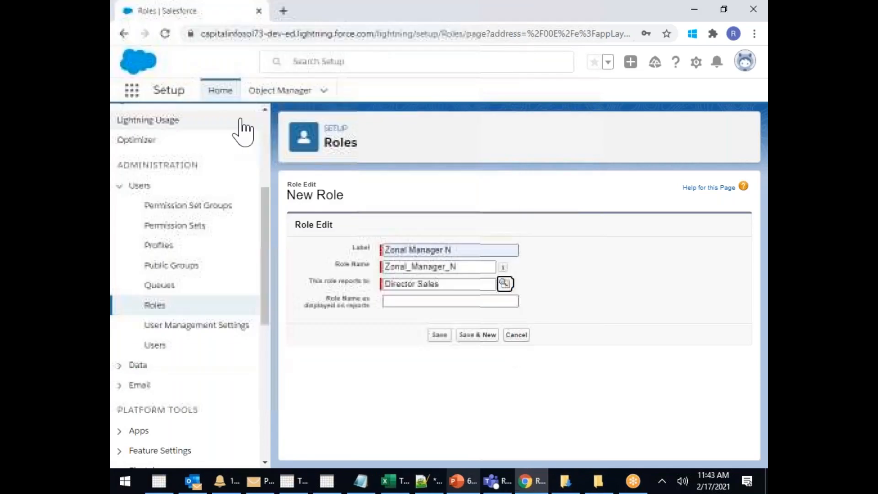
click(484, 338)
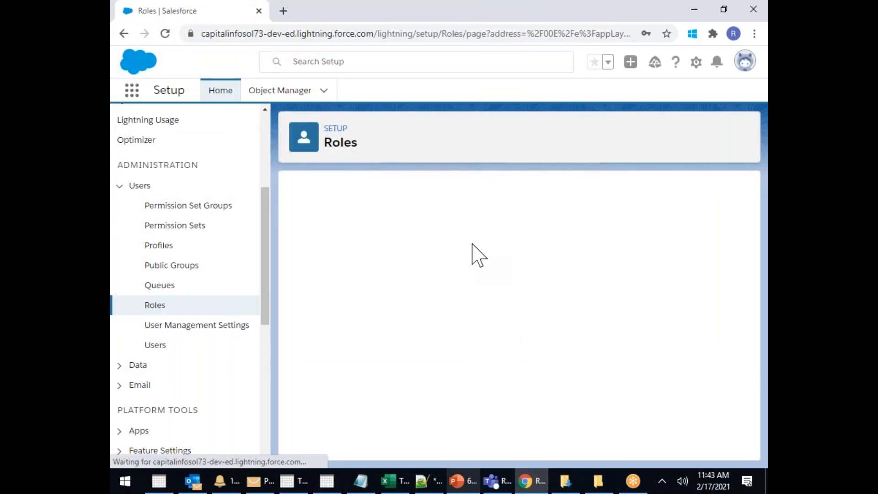
click(423, 250)
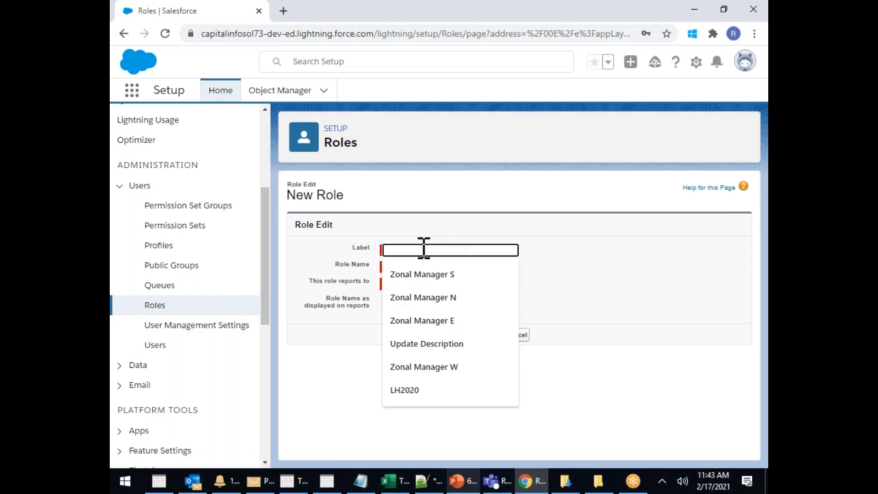
click(452, 368)
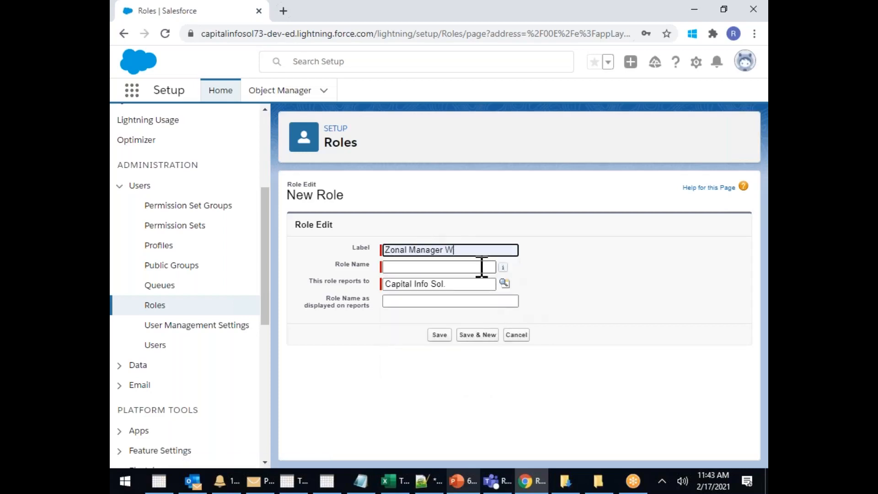
click(505, 283)
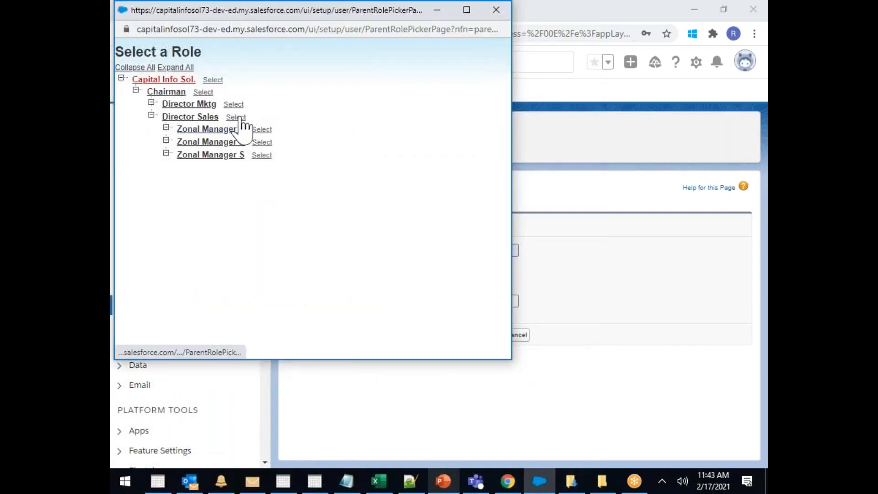
click(238, 118)
click(475, 335)
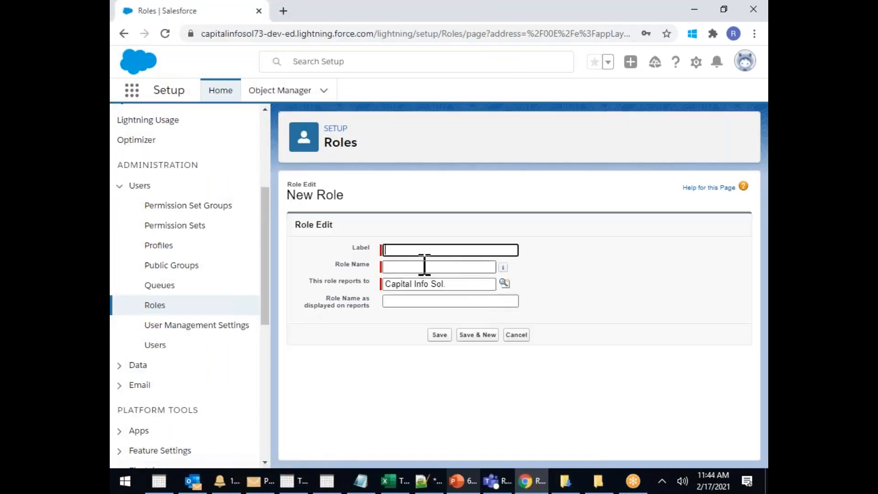
Create the Territory Manger-AP role reporting to Zonal Manager S
text(te)
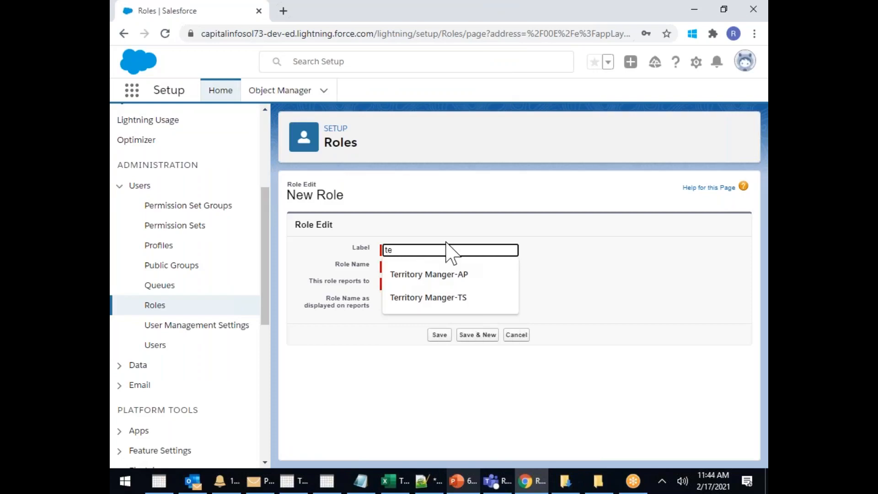
click(453, 274)
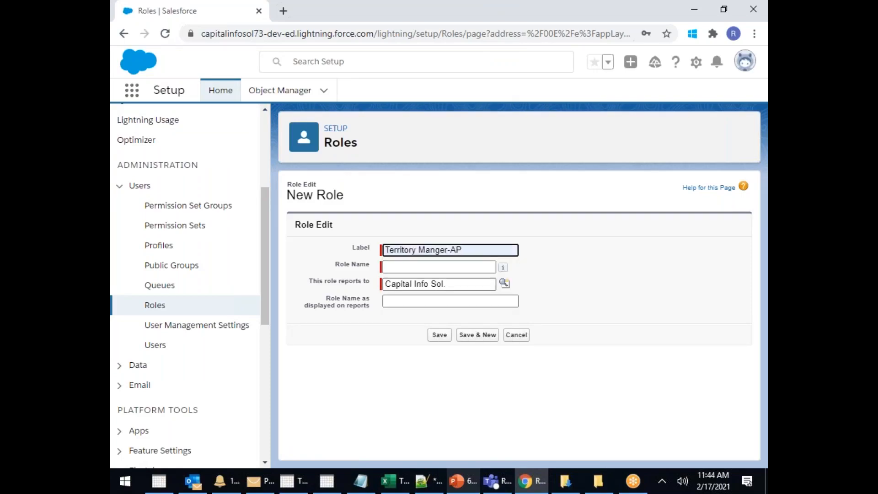
click(505, 283)
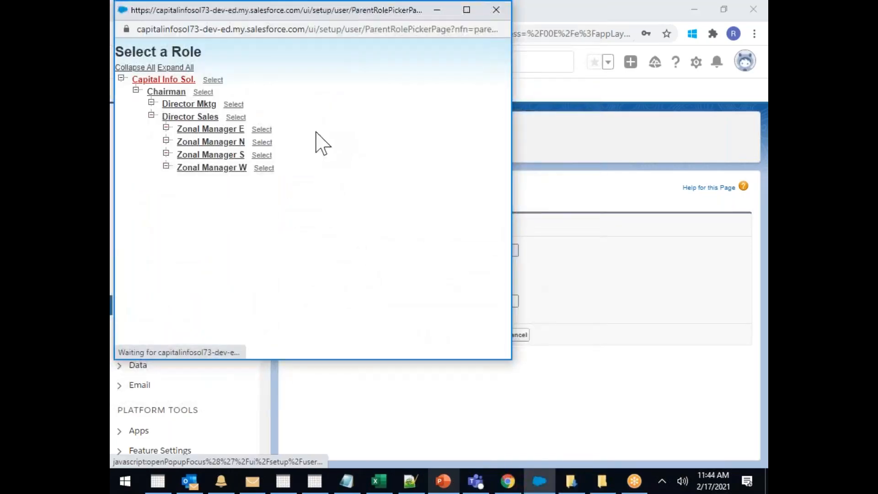
click(260, 155)
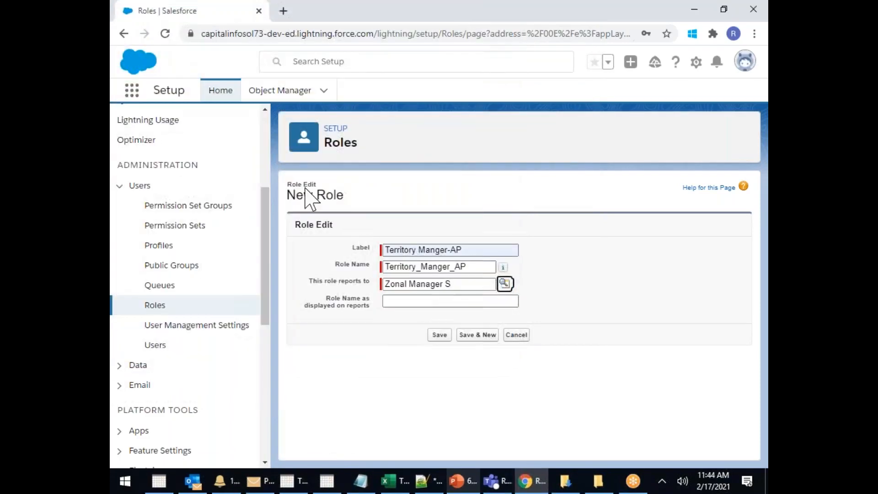
click(484, 337)
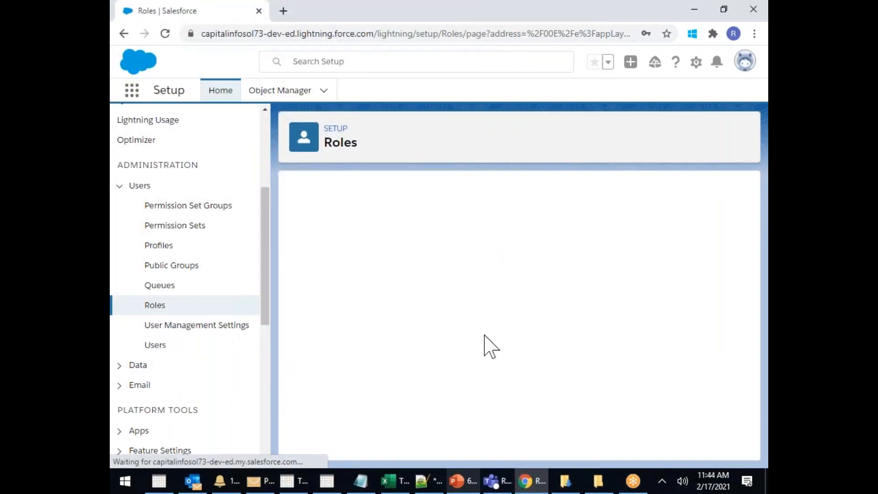
Create the Territory Manger-TS role reporting to Zonal Manager S
click(423, 250)
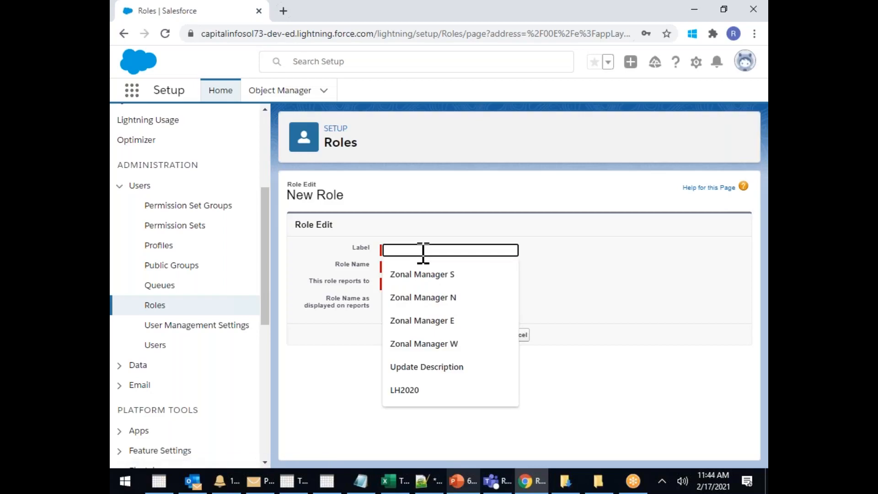
text(te)
click(439, 298)
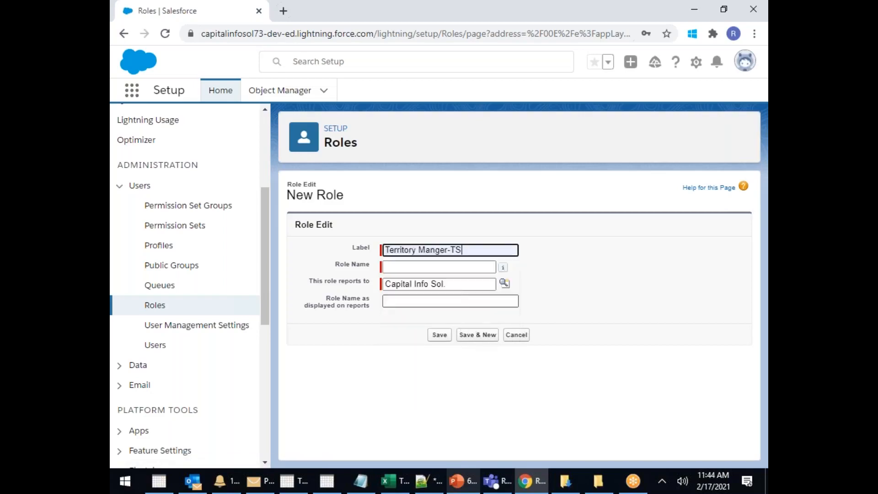
click(505, 285)
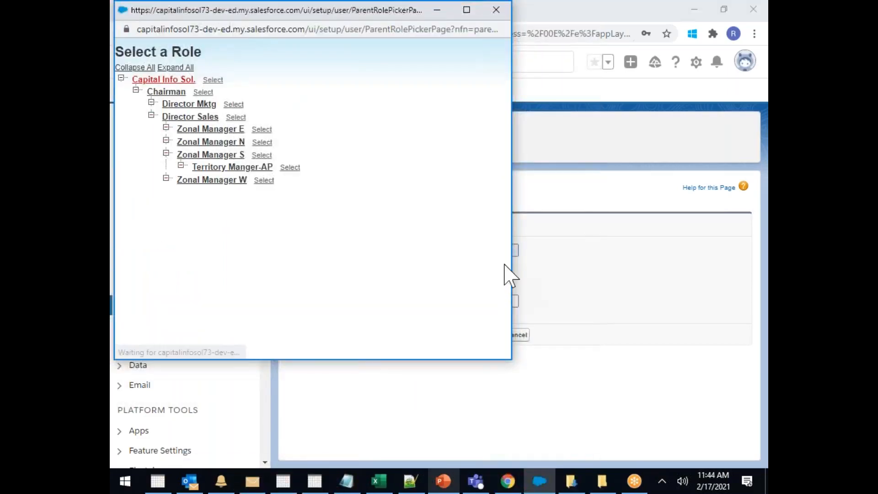
click(261, 156)
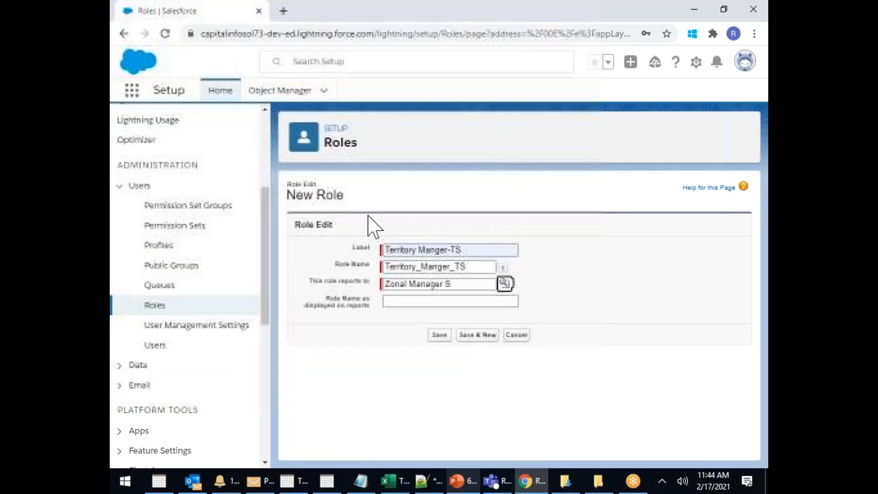
click(479, 335)
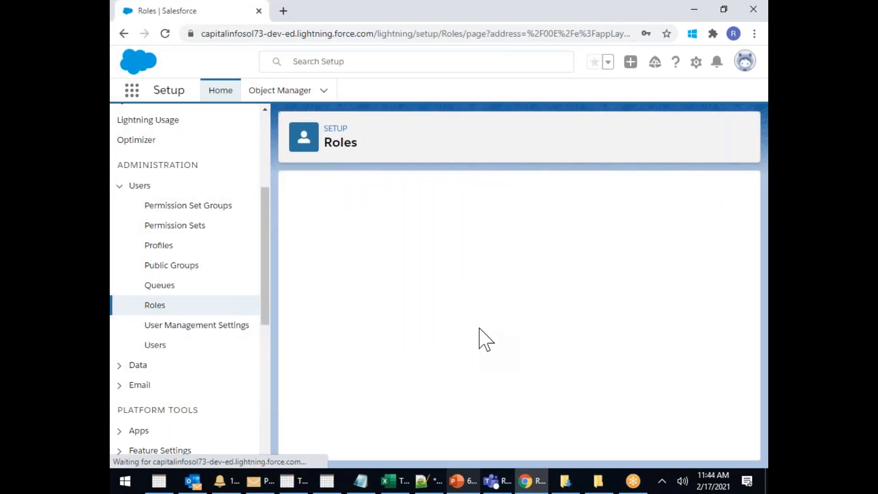
click(401, 249)
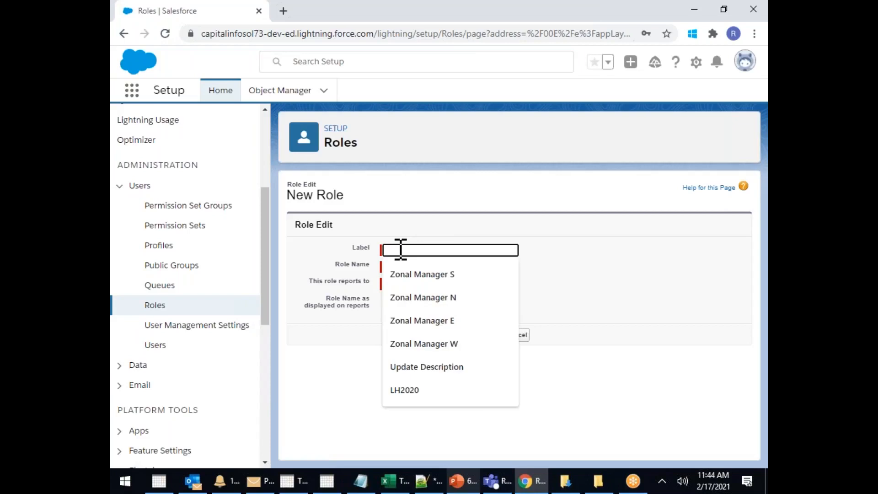
Create the Area Sales Manager - Hyd role reporting to Territory Manger-TS
text(A)
key(BackSpace)
text(AREA)
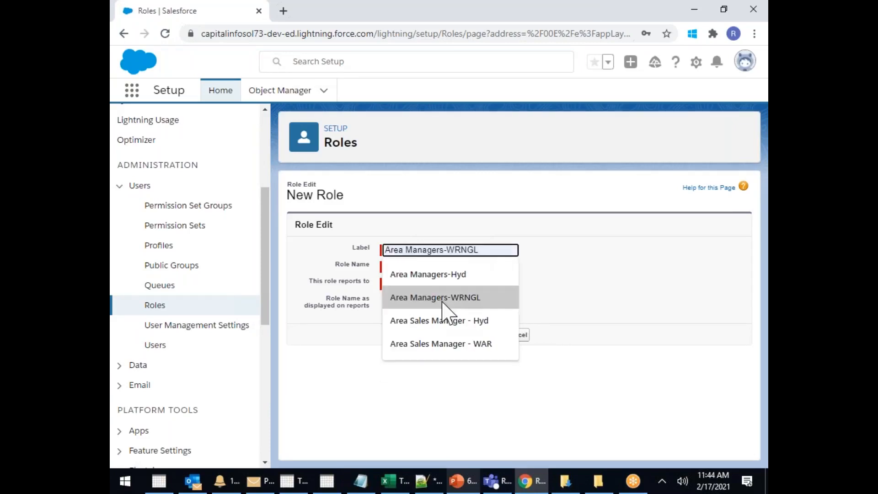
click(447, 321)
click(504, 284)
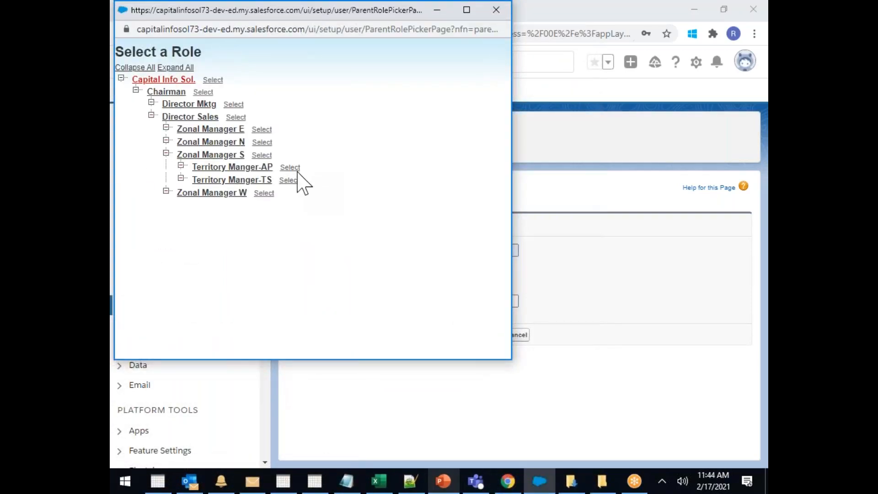
click(289, 180)
click(479, 337)
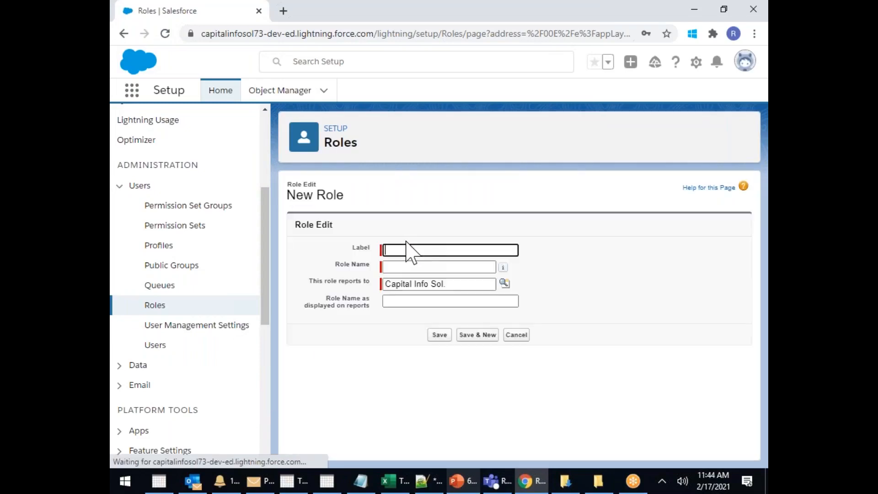
Create Area Sales Manager - WAR under Territory Manger-TS and begin the Branch Manager -AMRPT label
click(400, 250)
text(A)
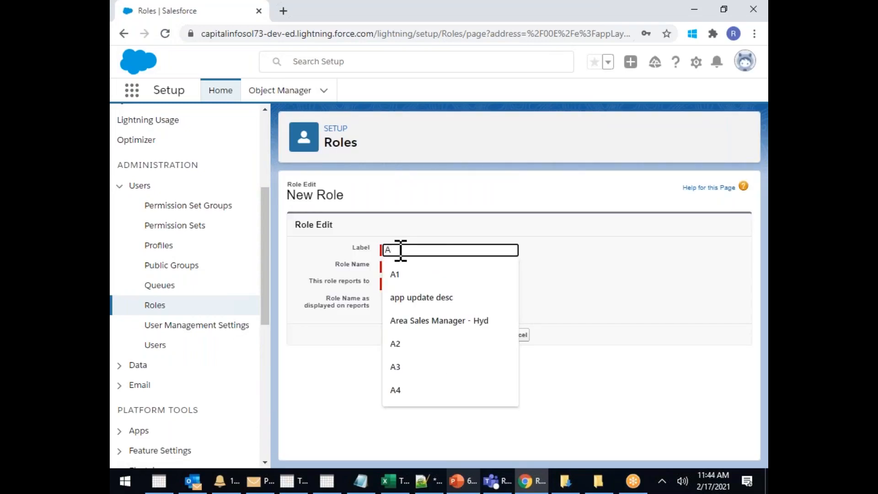
text(RE)
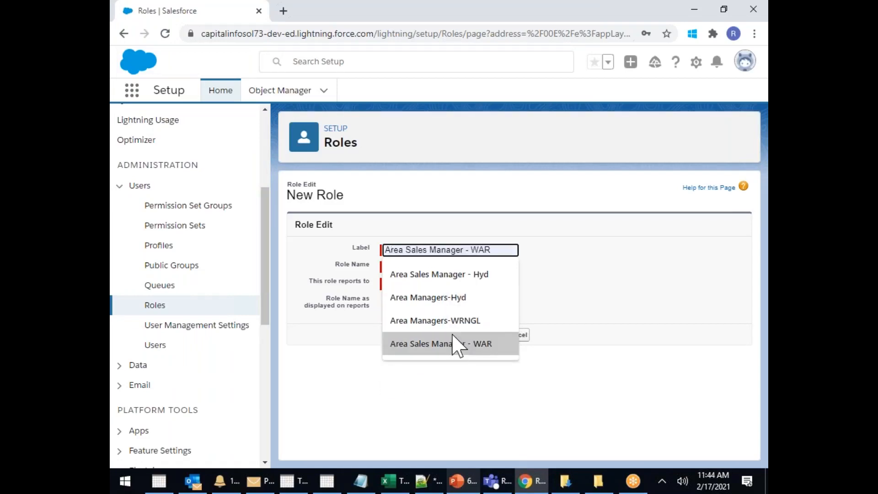
click(453, 344)
click(504, 283)
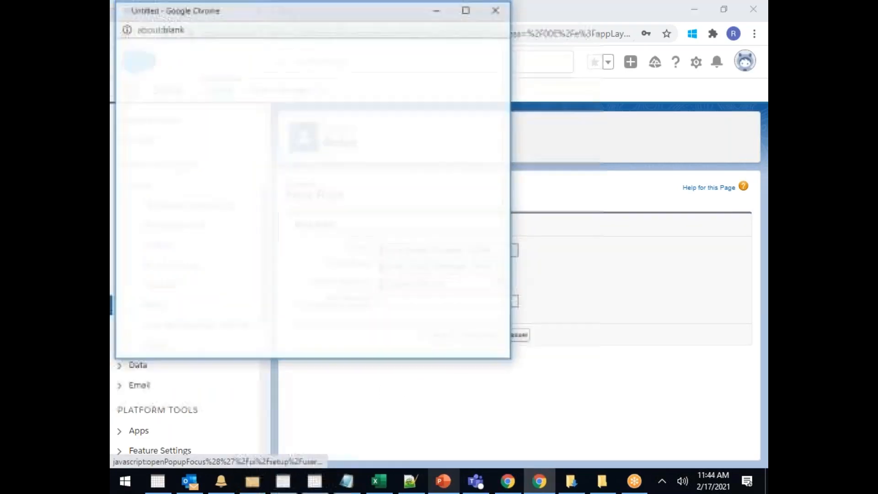
click(289, 179)
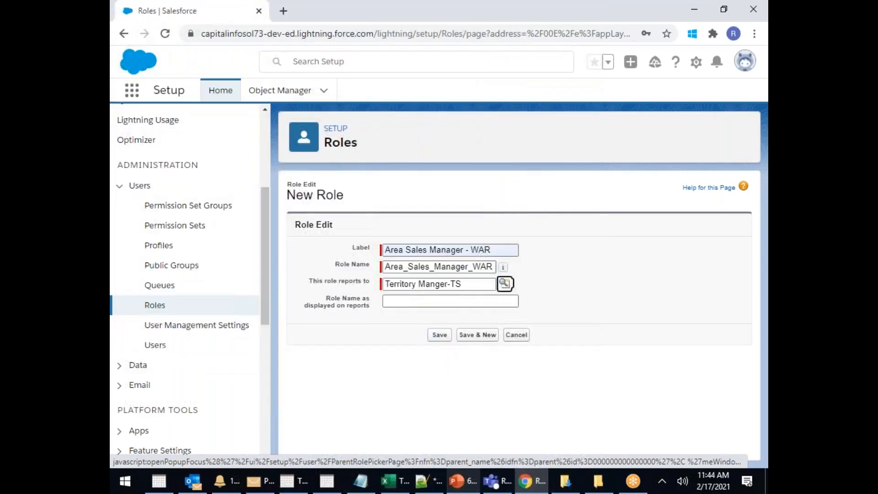
click(470, 337)
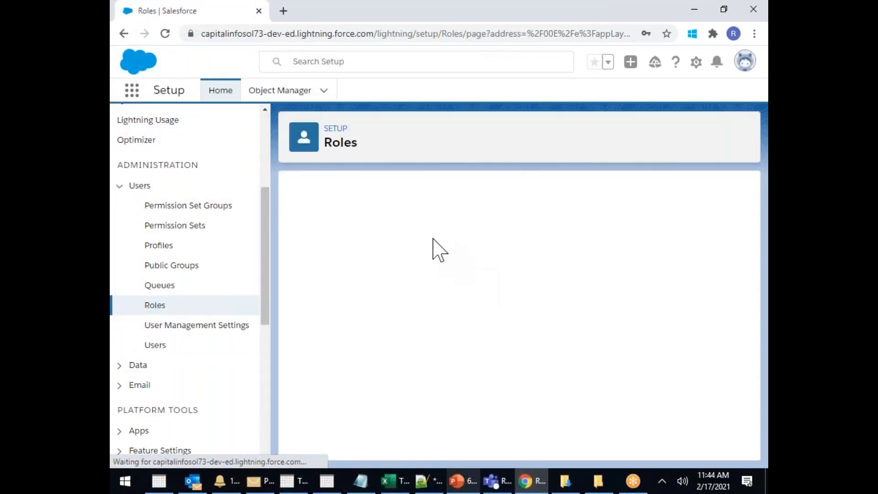
click(407, 249)
text(bRANCH)
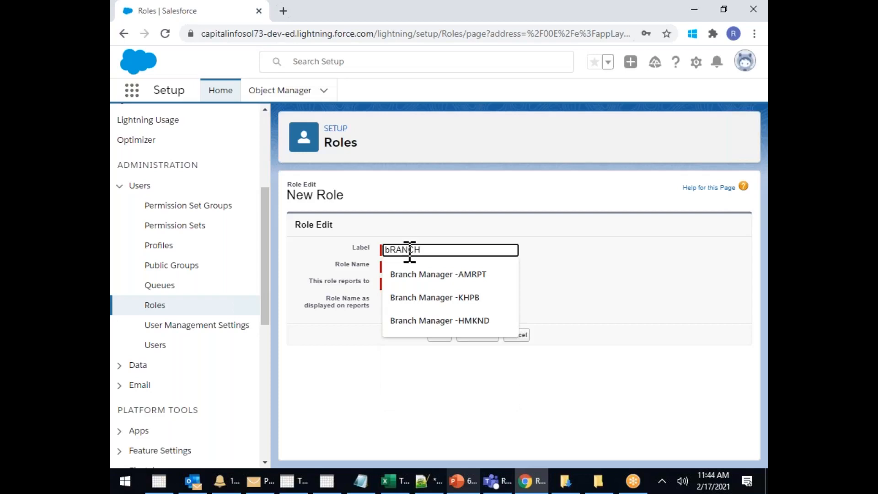
click(438, 274)
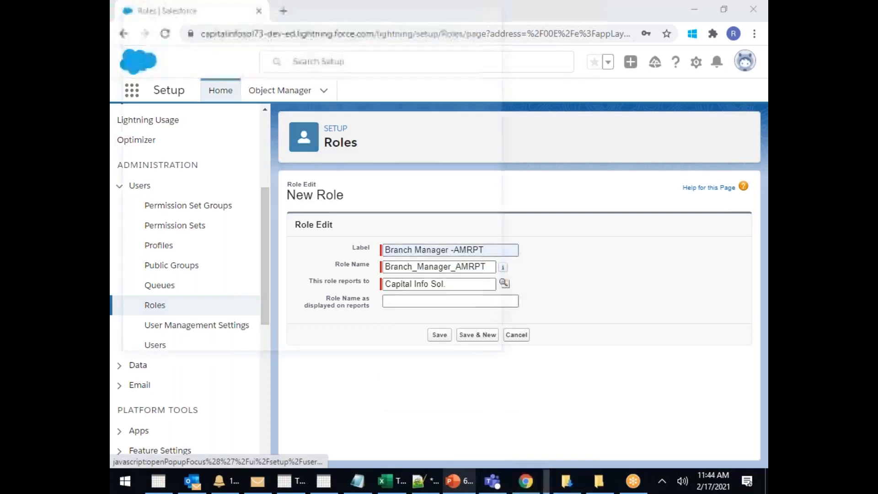
Save Branch Manager -AMRPT and -KHPB, each reporting to Area Sales Manager - Hyd
click(504, 283)
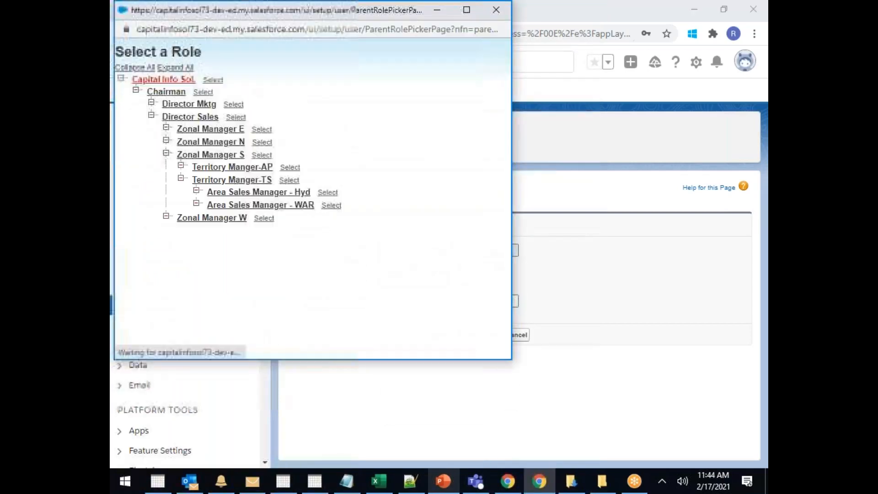
click(330, 195)
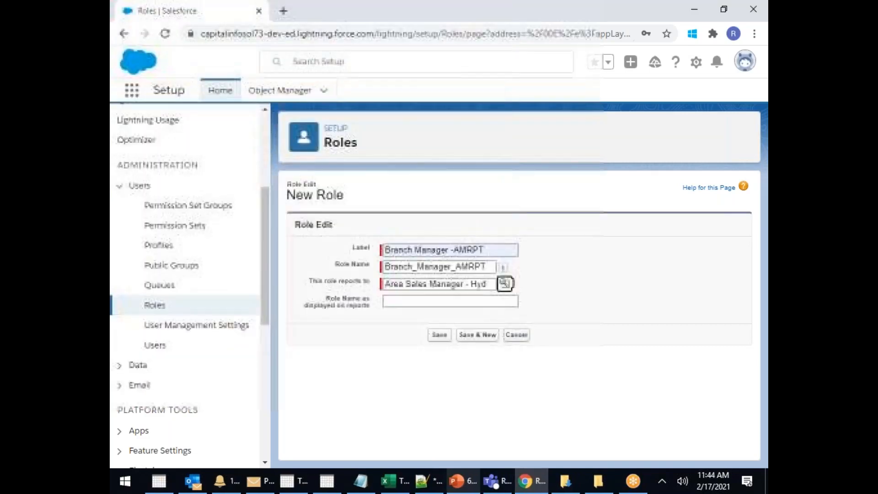
click(484, 335)
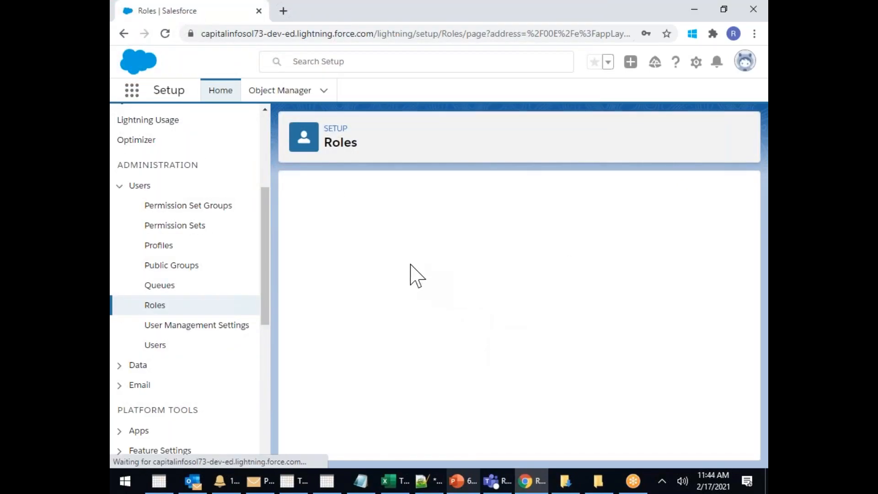
click(401, 251)
text(BRA)
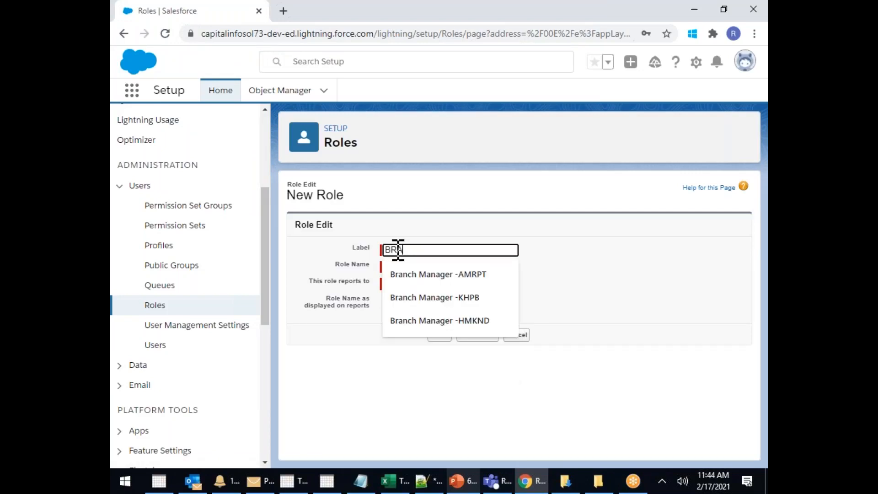
click(469, 298)
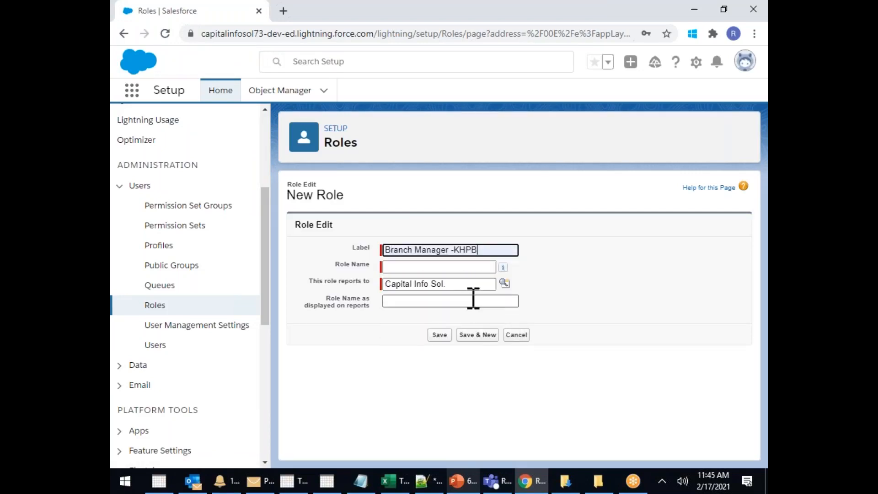
click(502, 284)
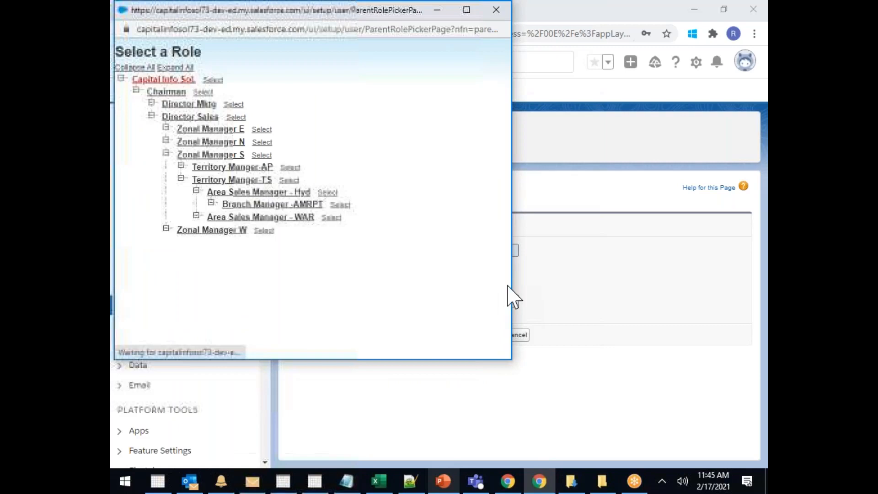
click(328, 192)
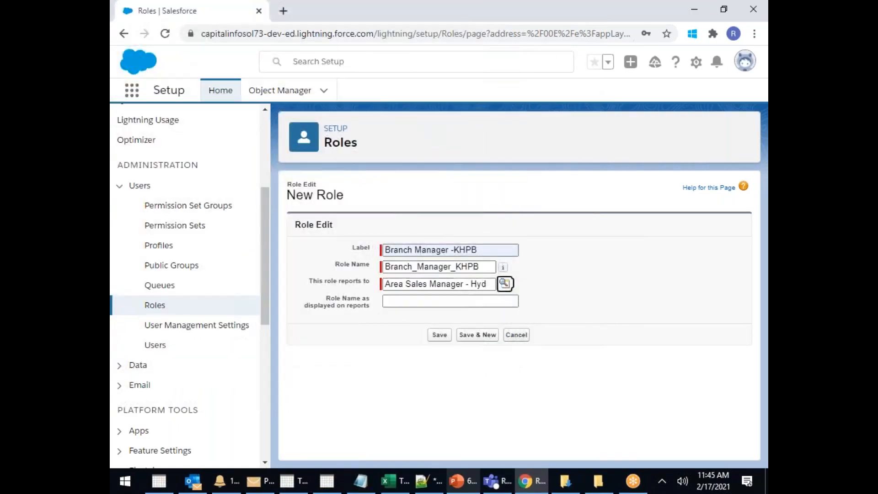
click(476, 334)
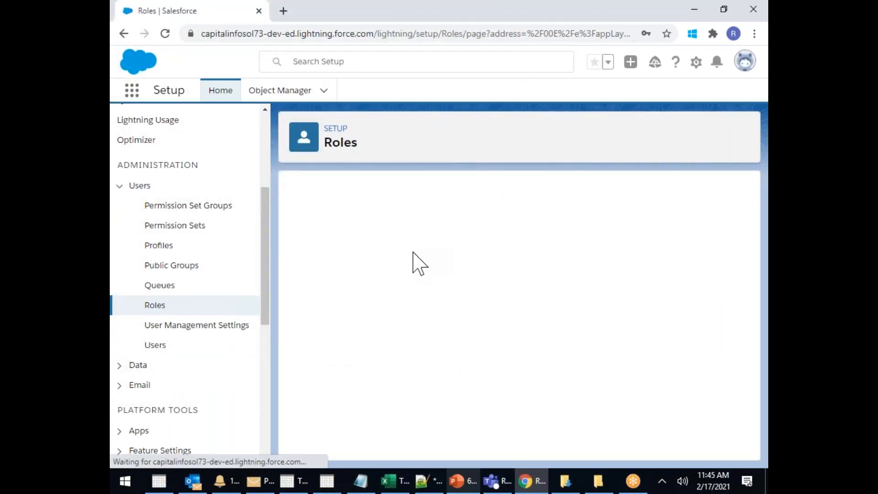
Add Branch Manager -HMKND reporting to Area Sales Manager - WAR and save it
click(402, 251)
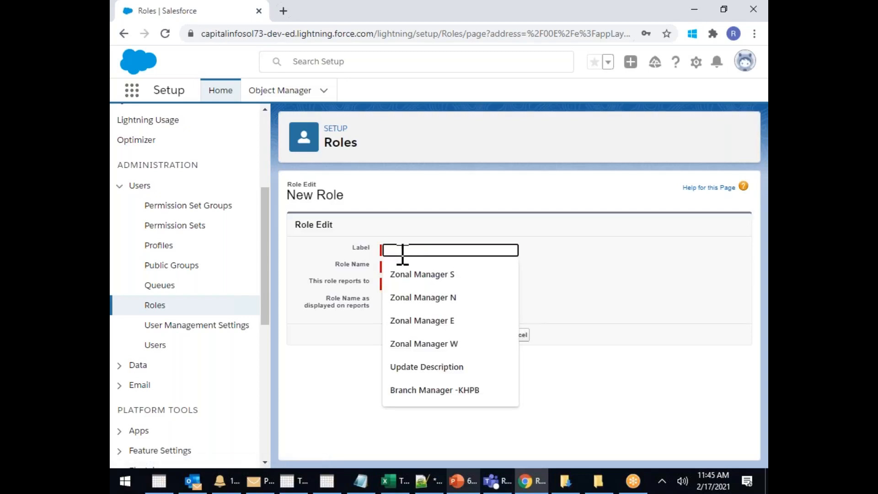
text(BRA)
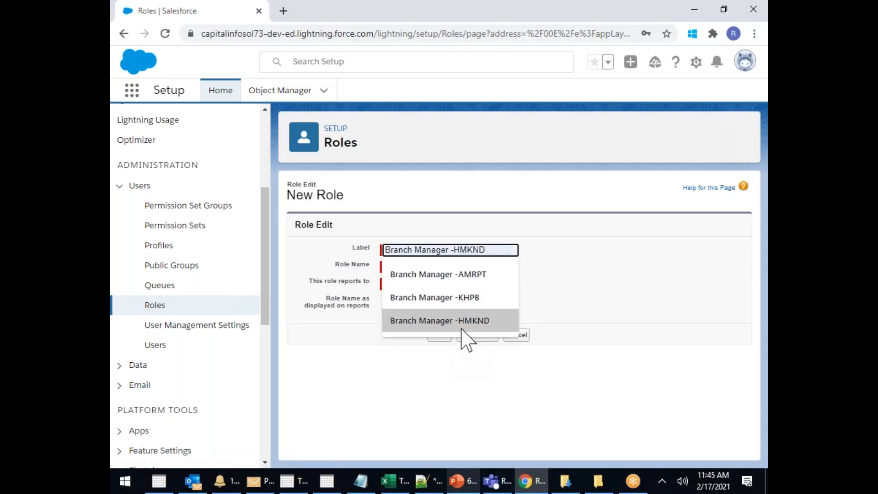
click(462, 321)
click(504, 283)
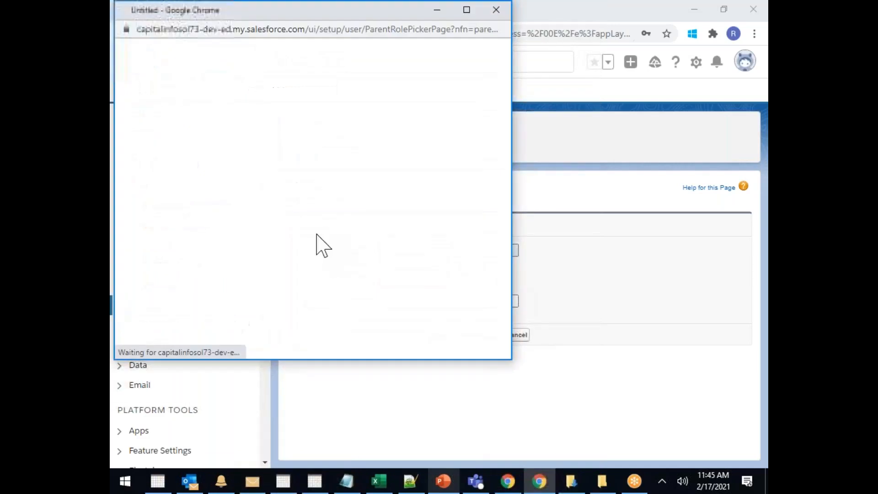
click(332, 230)
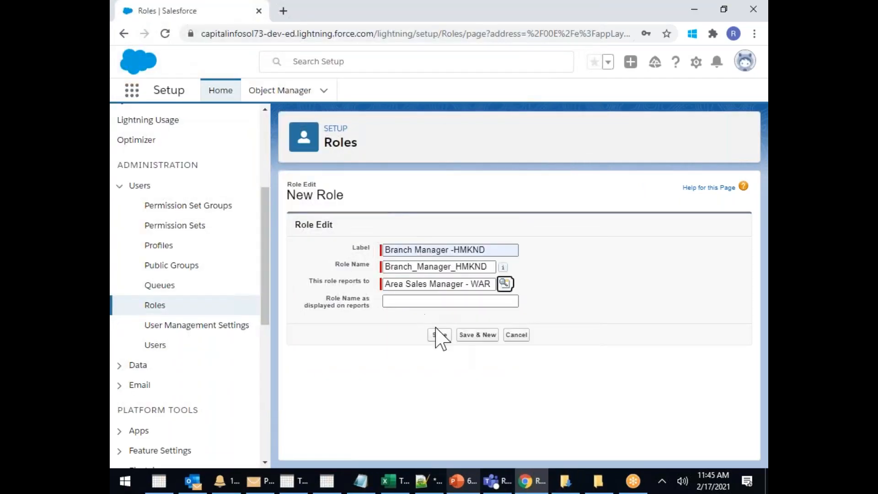
click(479, 335)
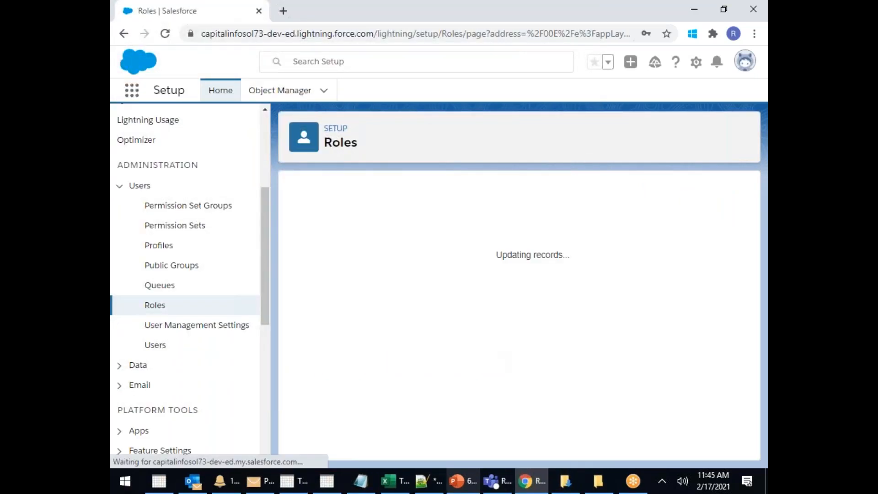
Create the Sales Manager role reporting to Branch Manager -AMRPT and save it
click(405, 250)
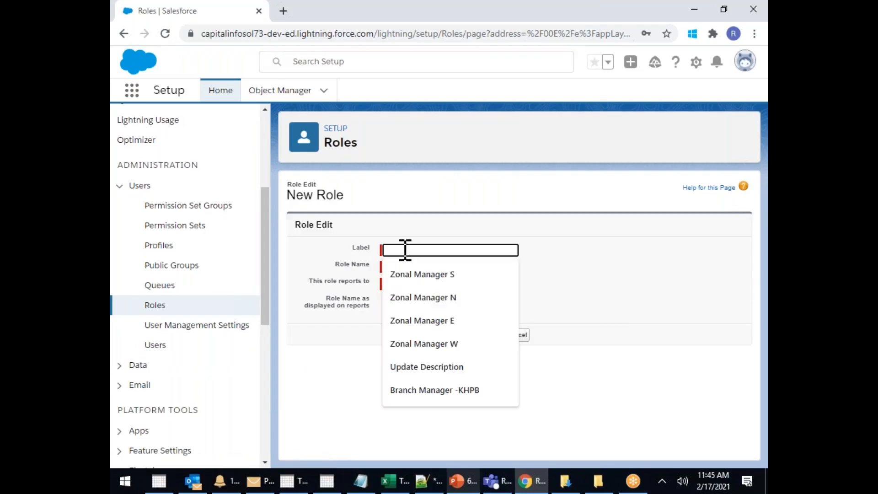
text(sALES)
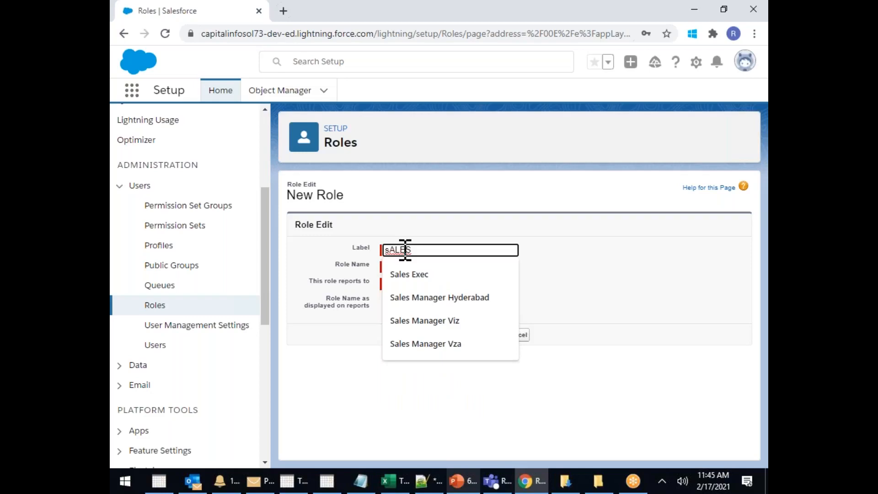
text( mANAGER)
key(BackSpace)
key(BackSpace)
key(BackSpace)
key(BackSpace)
key(BackSpace)
key(BackSpace)
key(BackSpace)
key(BackSpace)
key(BackSpace)
key(BackSpace)
key(BackSpace)
key(BackSpace)
key(BackSpace)
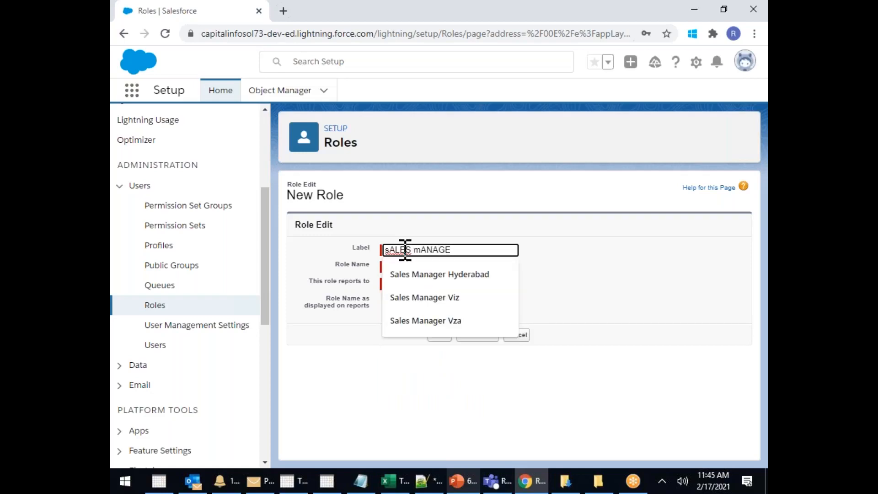
text(Sales)
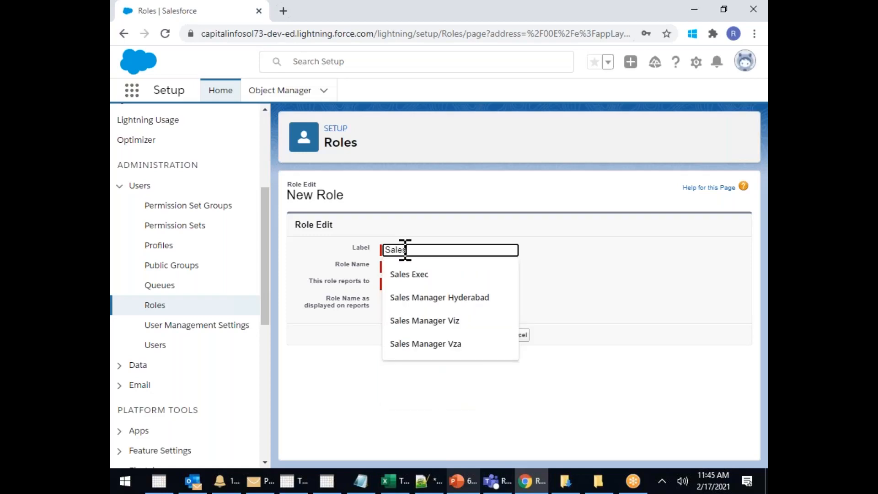
text( Manager)
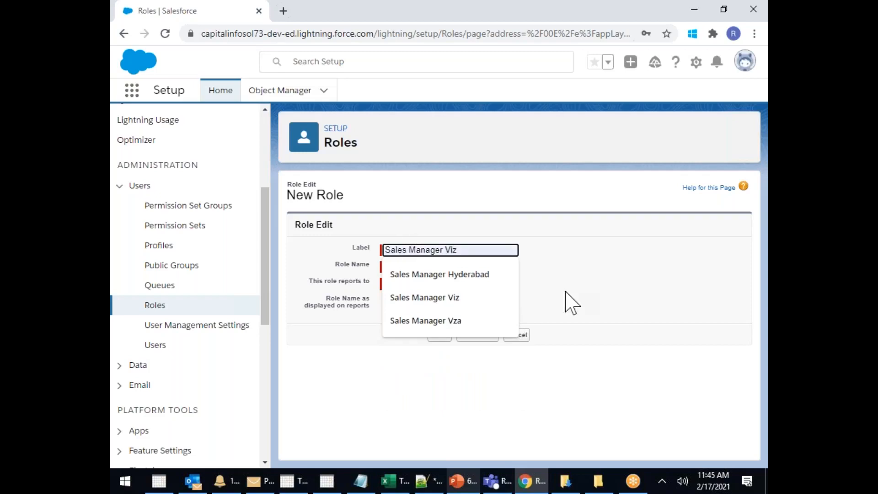
click(534, 294)
click(504, 283)
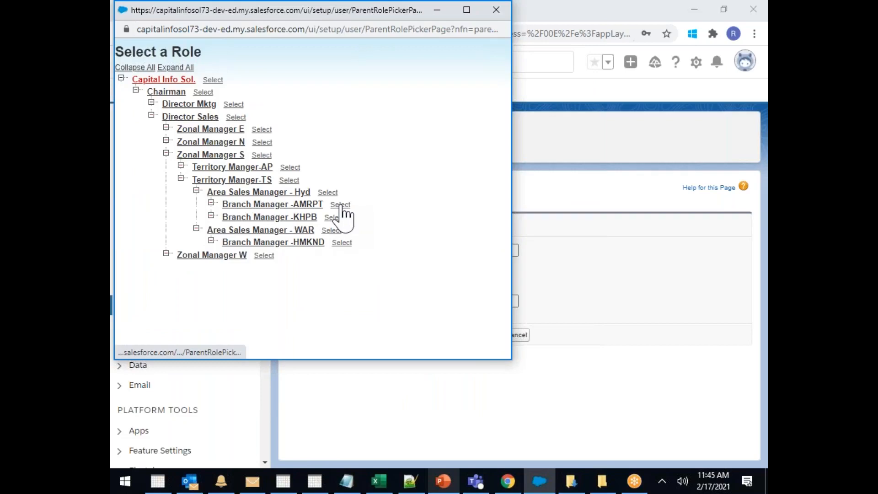
click(340, 205)
click(479, 334)
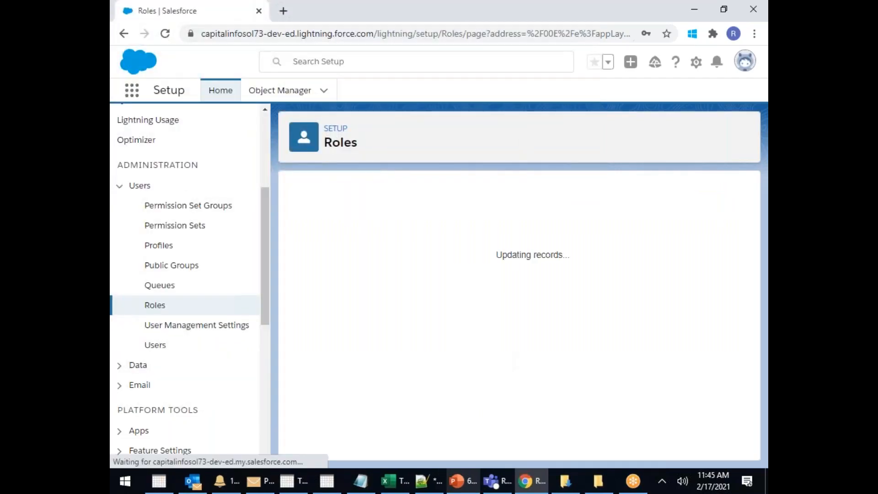
Add the role 'Sales Sr. Exec' reporting to Sales Manager and save it
click(389, 250)
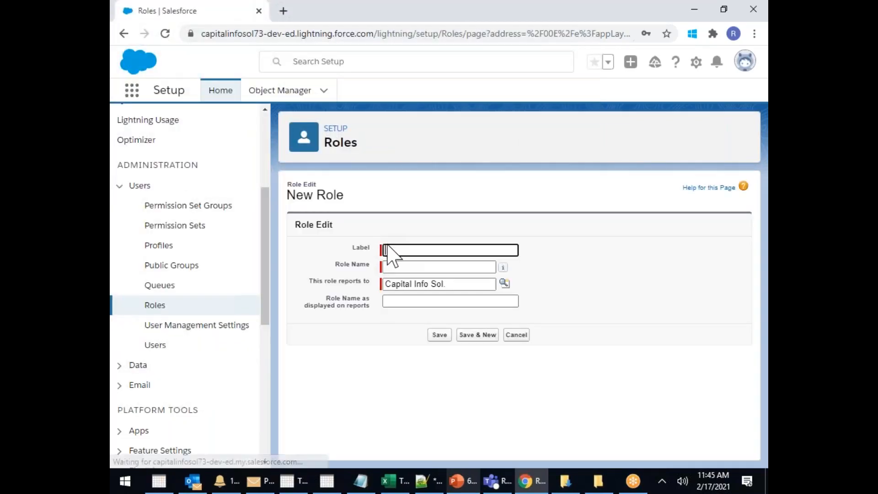
text(Sales Exec)
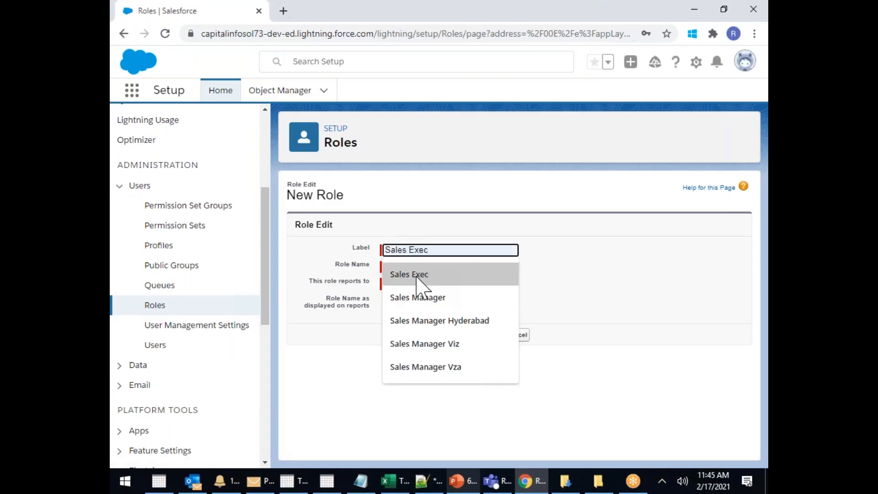
click(420, 276)
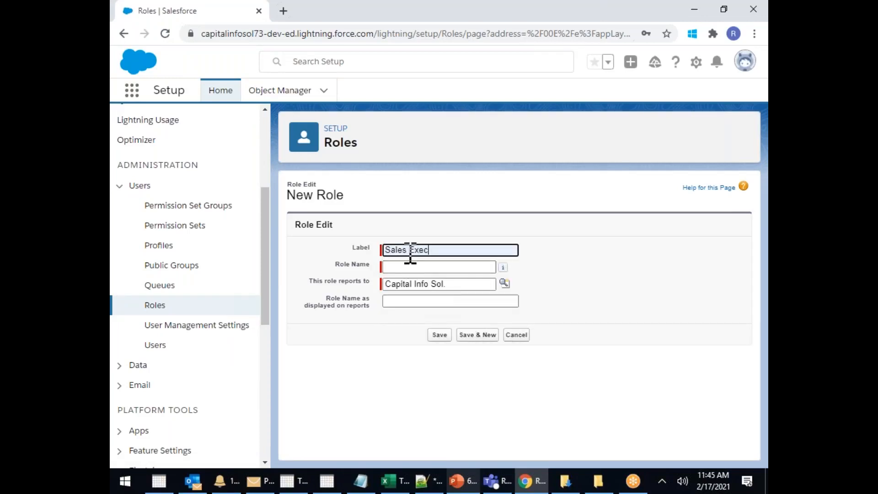
text(Sr)
key(BackSpace)
text(r.)
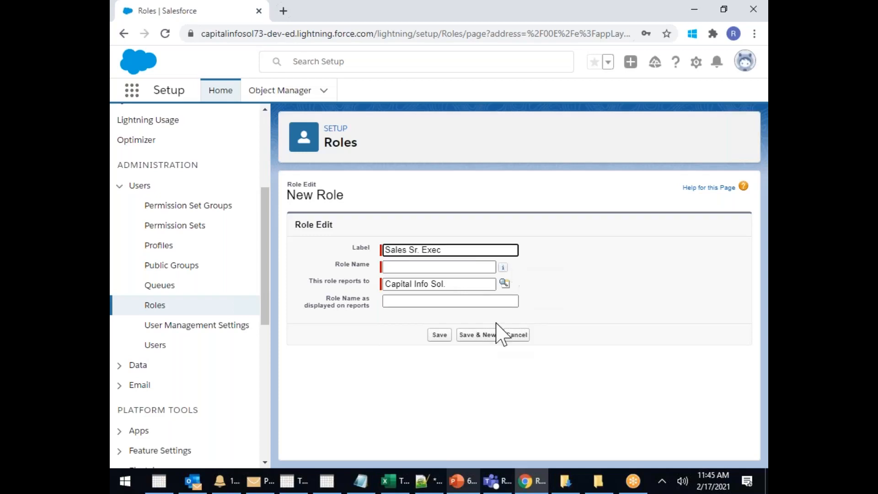
click(505, 283)
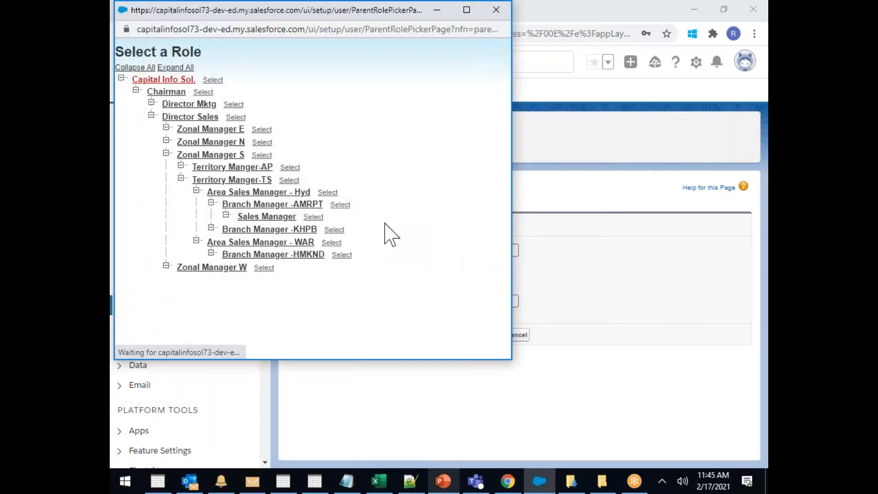
click(316, 215)
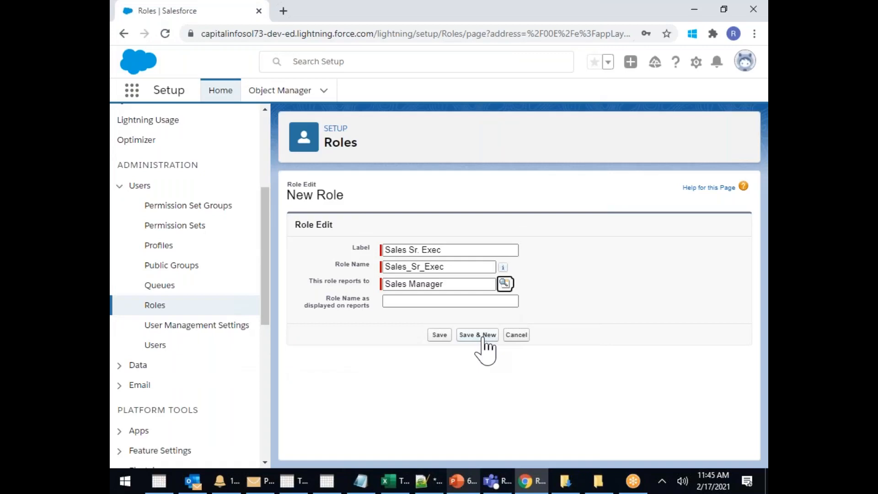
click(480, 335)
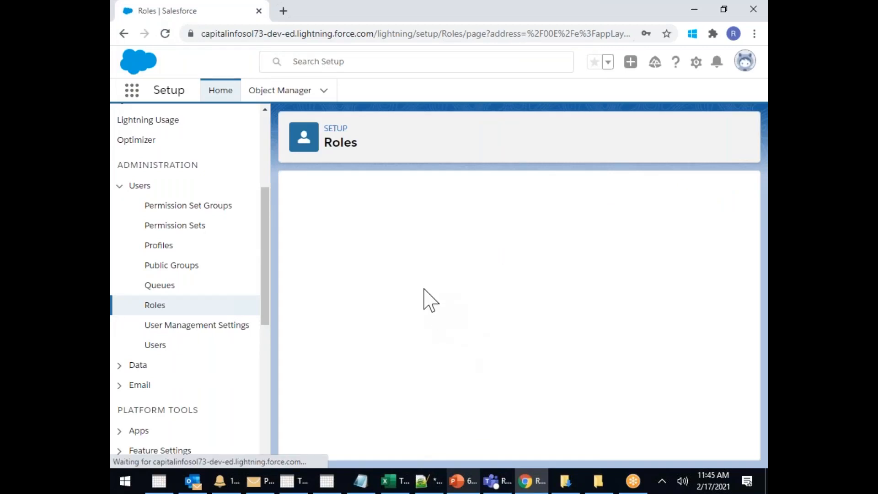
Save a Sales Exec role with Sales Sr. Exec as its parent role
click(394, 252)
text(Sales Exec)
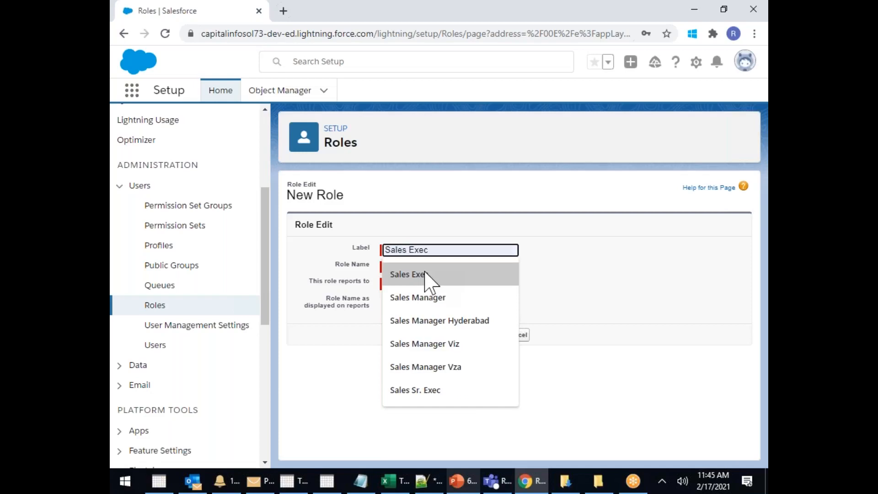
click(428, 288)
click(504, 283)
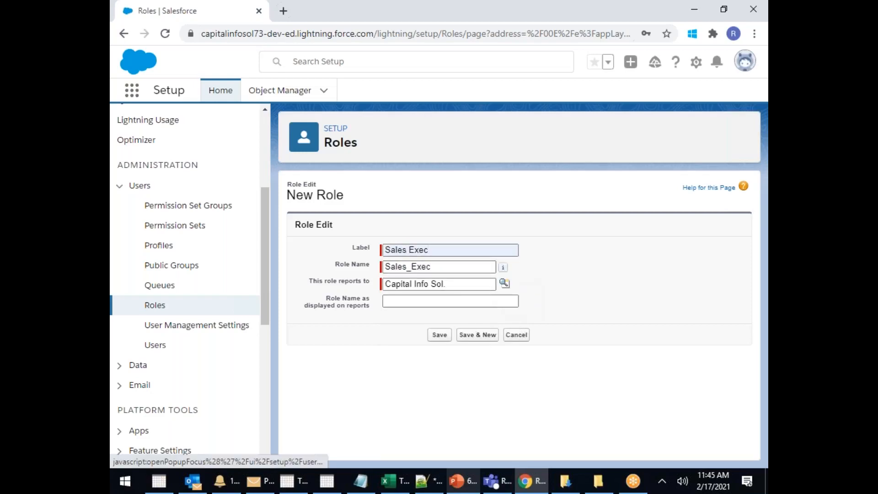
click(334, 229)
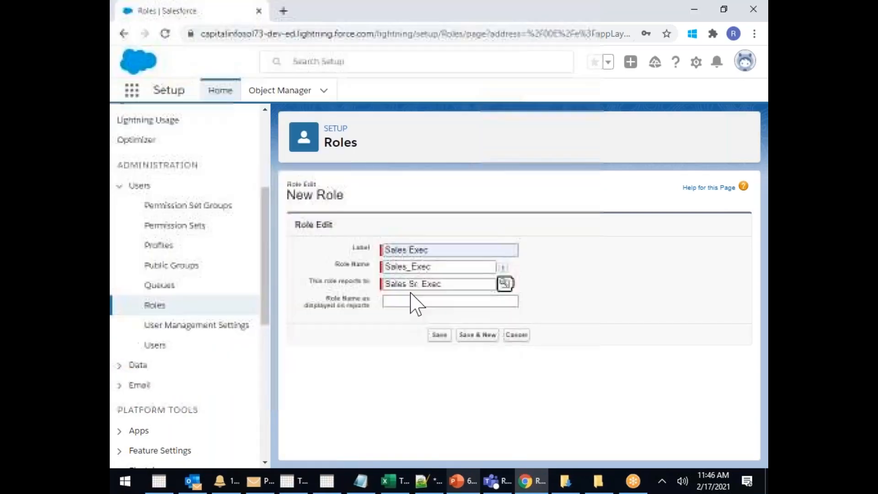
click(438, 334)
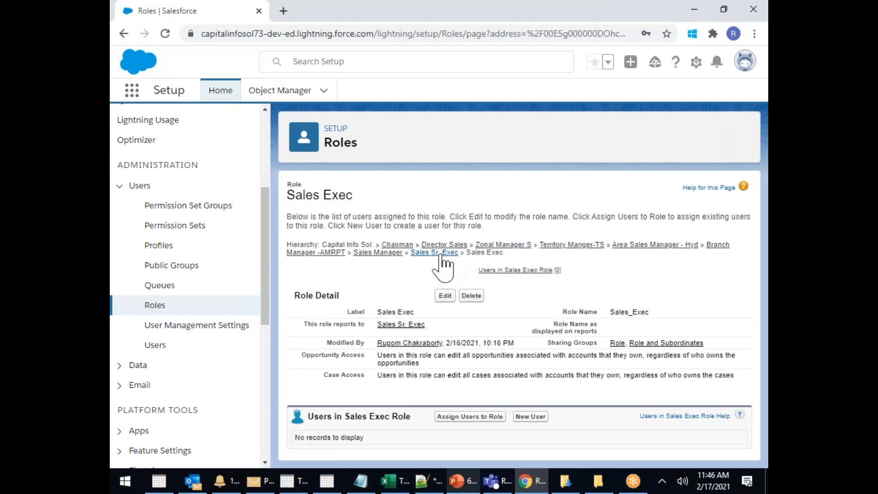
Leave the Sales Exec detail page for the Understanding Roles overview under Users
drag(482, 256, 476, 254)
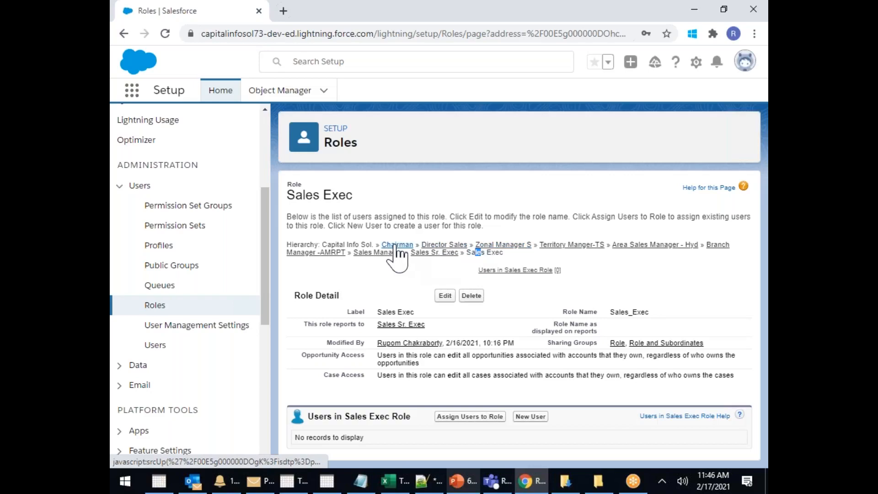
click(154, 305)
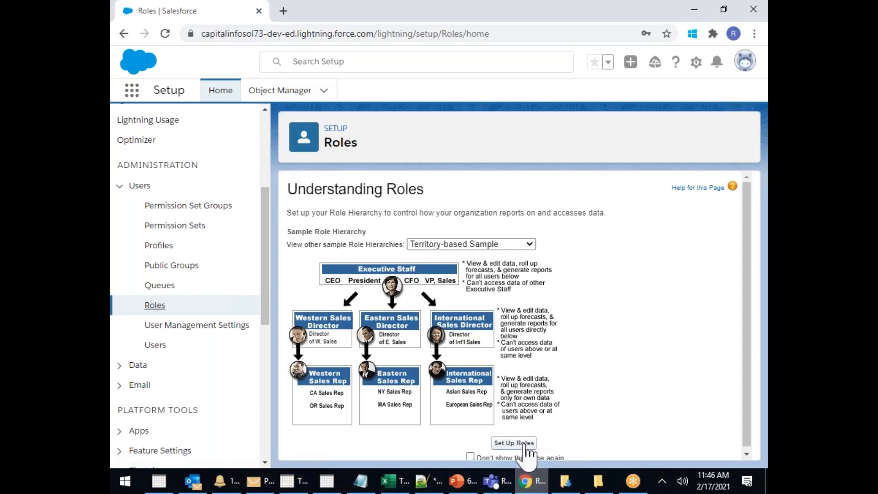
Show the role tree and review it from Director Sales down to Sales Exec
click(514, 443)
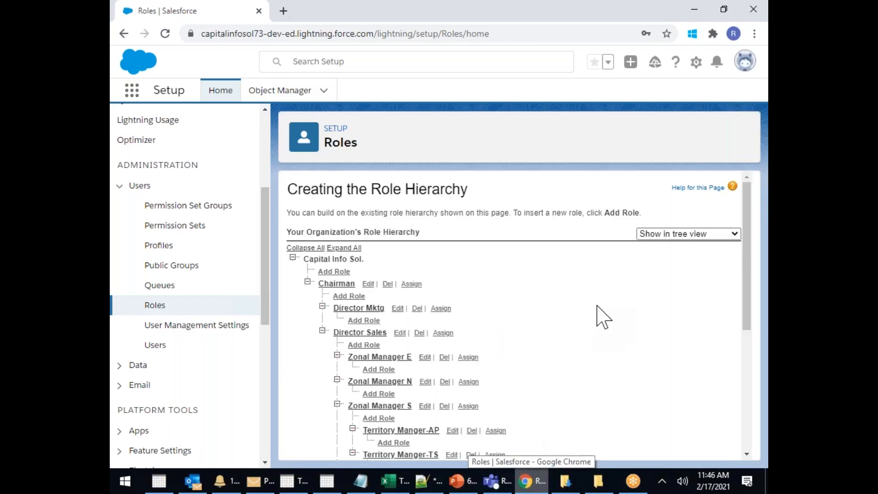
scroll(597, 315, down, 2)
scroll(604, 317, down, 4)
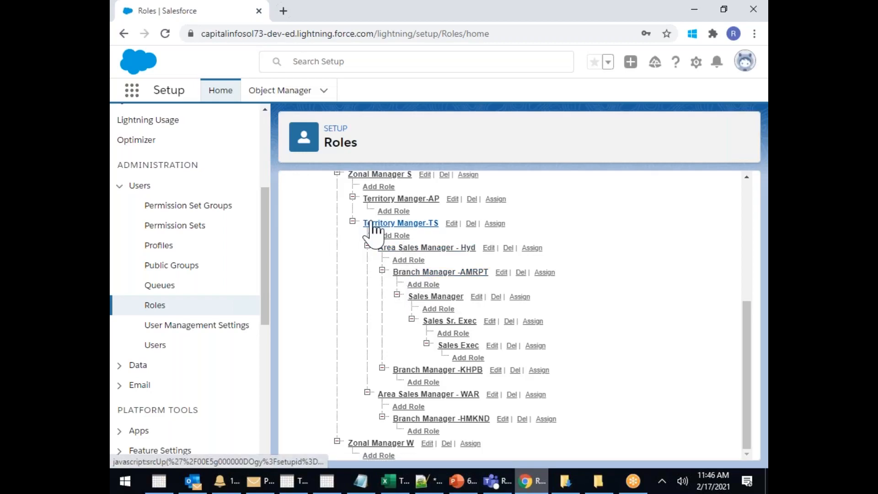
scroll(371, 288, up, 1)
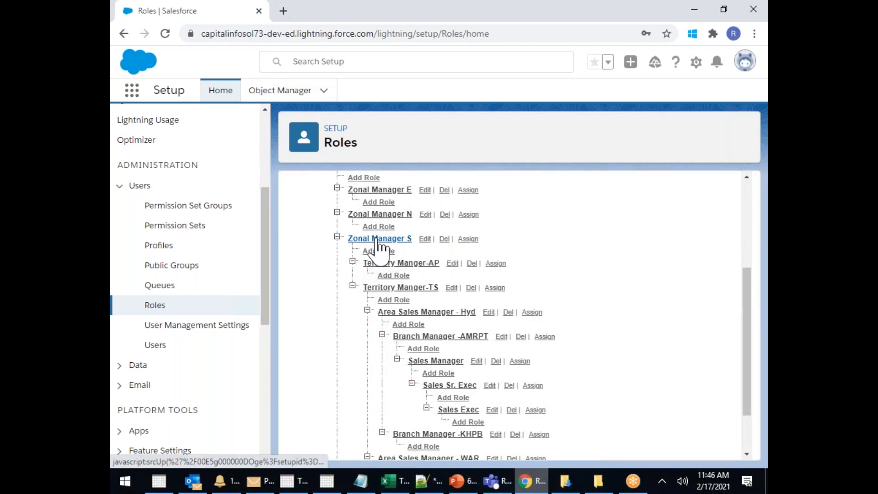
scroll(378, 248, up, 1)
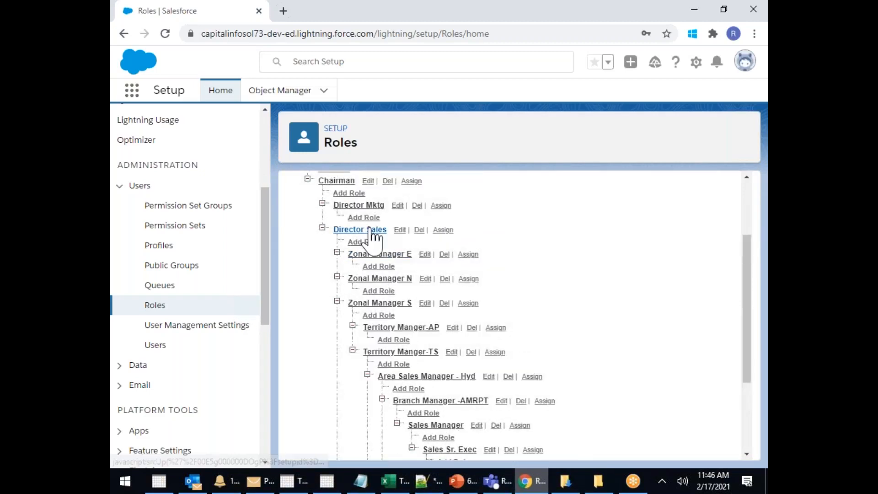
scroll(377, 230, up, 2)
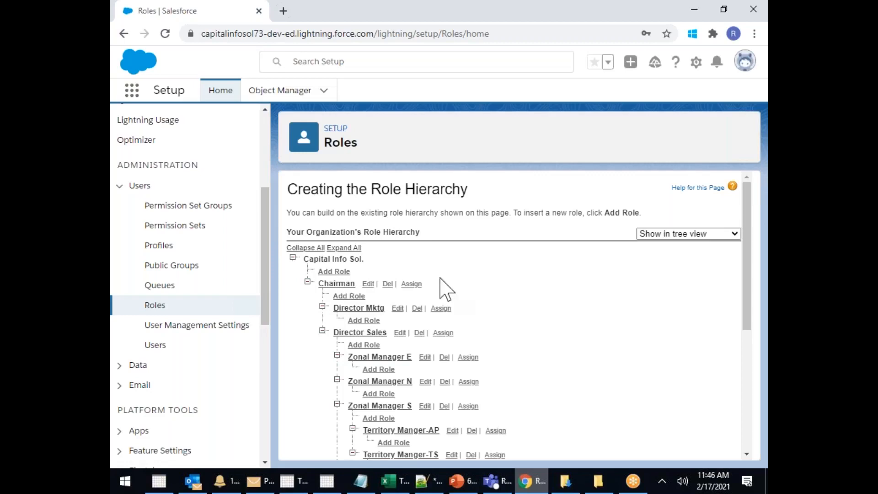
scroll(490, 291, down, 3)
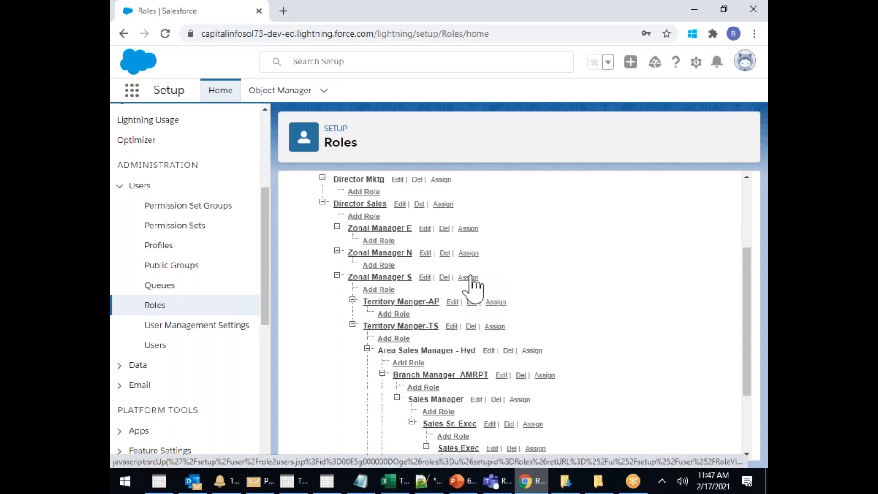
Assign two unassigned users to the Zonal Manager S role and save
click(469, 278)
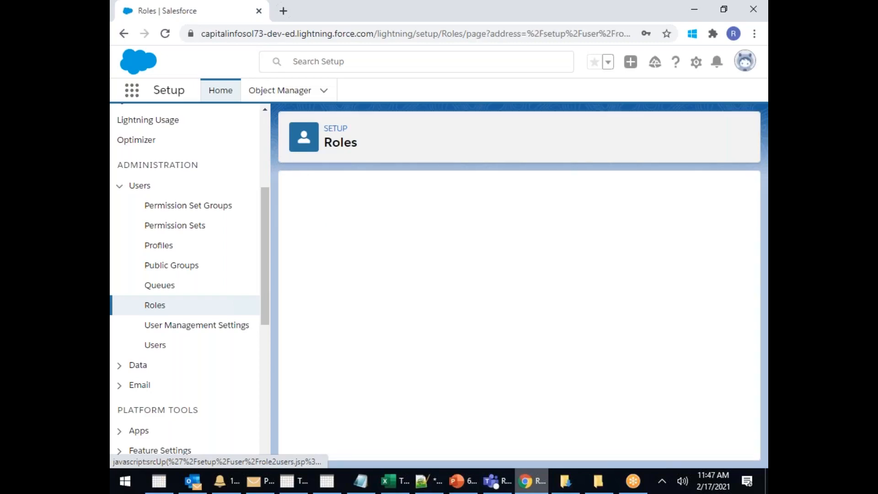
scroll(405, 345, down, 3)
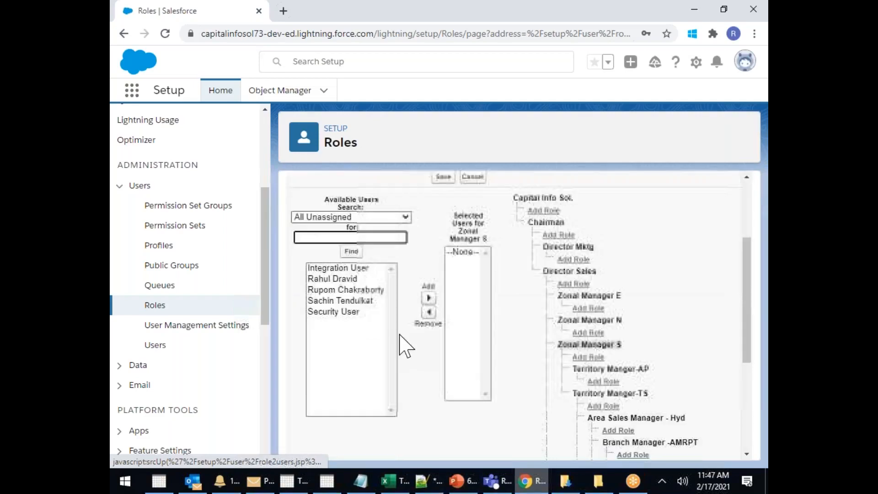
click(367, 300)
ctrl+click(347, 279)
click(429, 298)
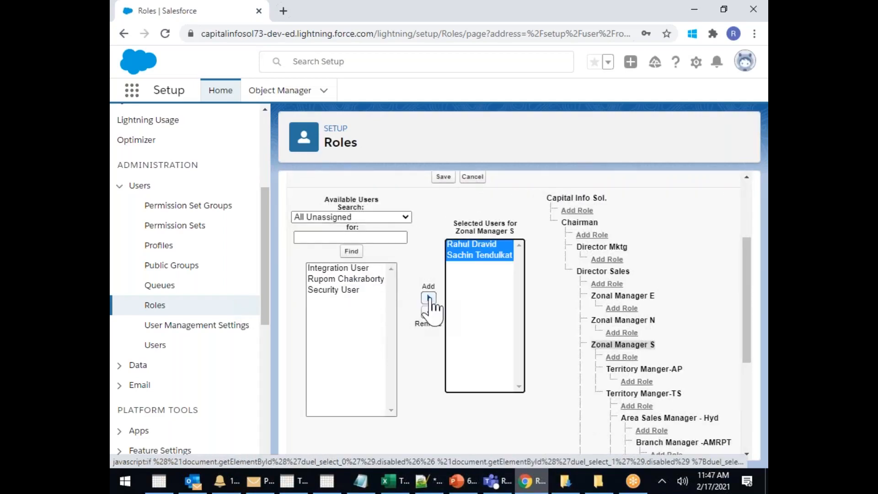
scroll(434, 311, up, 3)
click(443, 306)
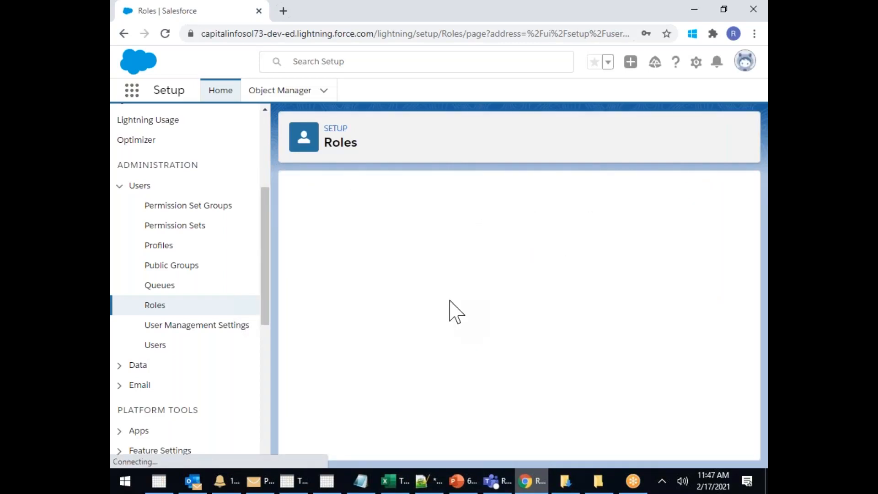
Go to the All Users list in Setup
scroll(480, 316, down, 5)
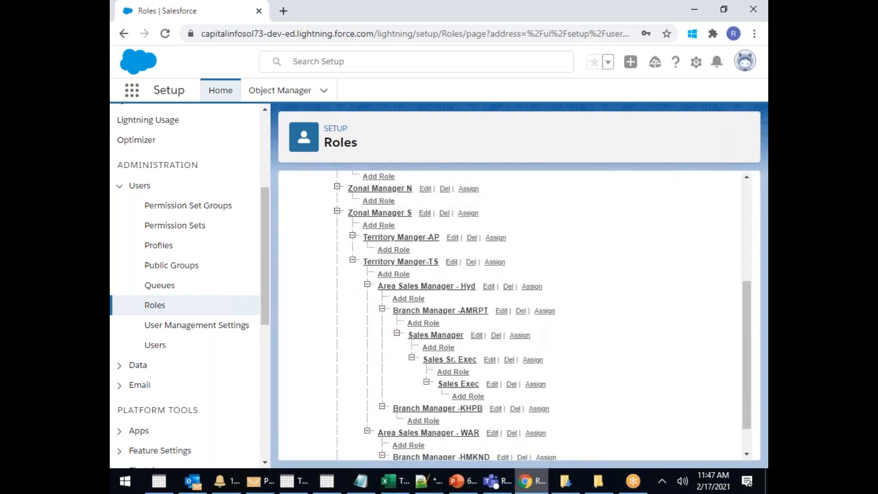
scroll(480, 316, up, 5)
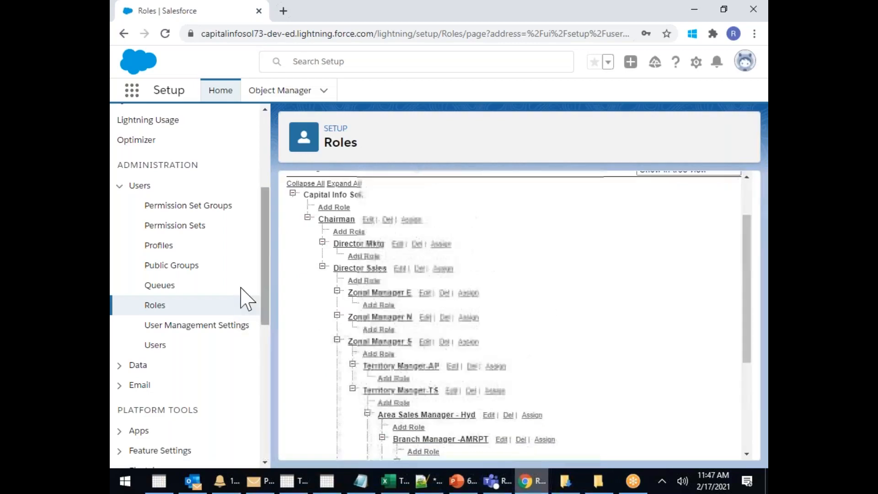
click(155, 345)
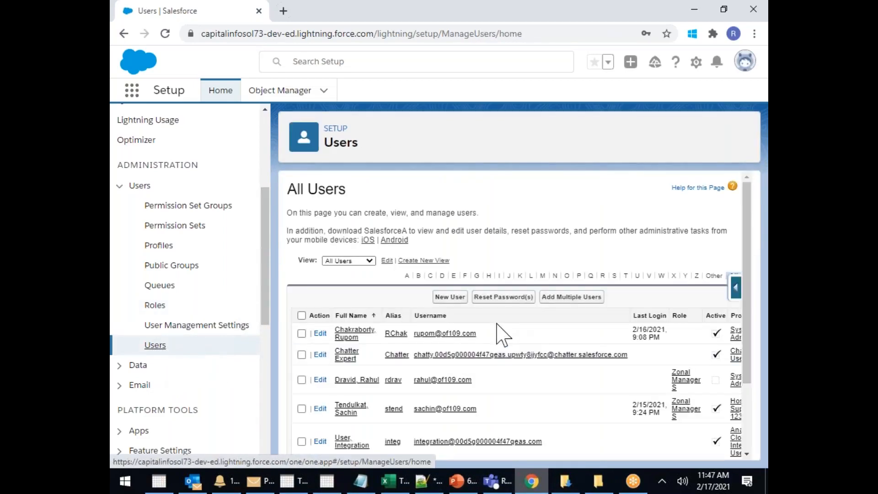
Change the administrator user's role to Territory Manger-TS and save it
click(349, 336)
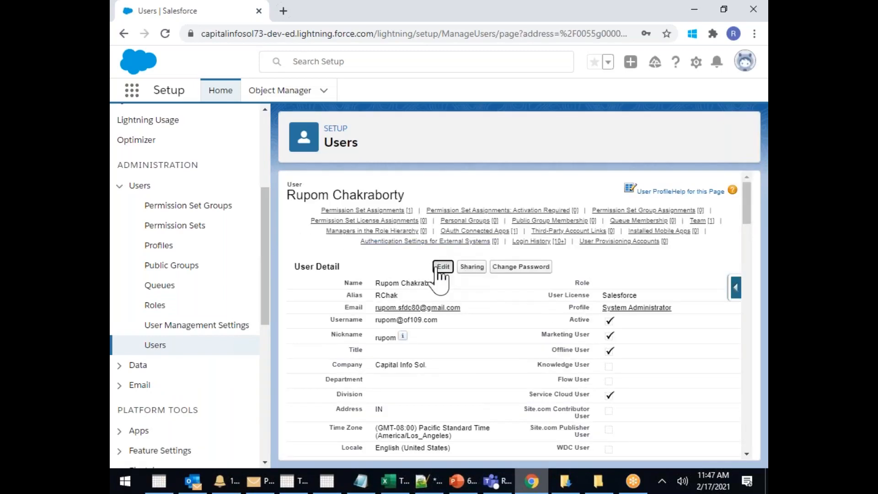
click(443, 268)
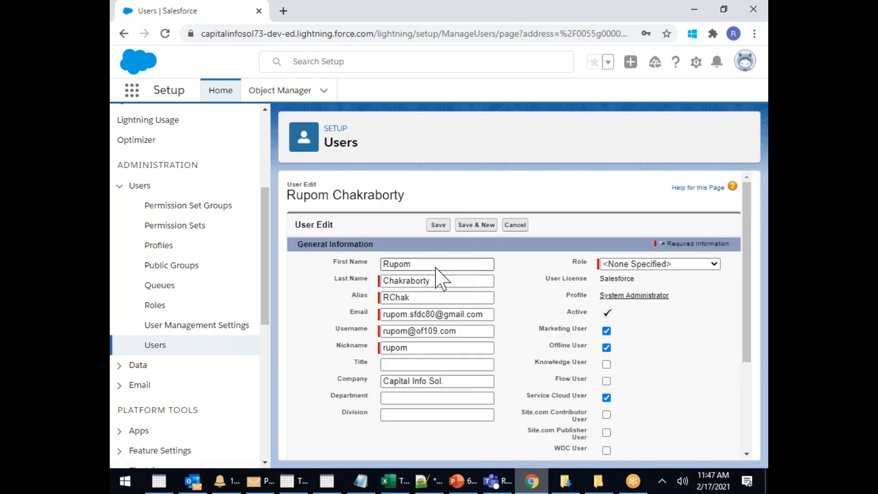
click(580, 265)
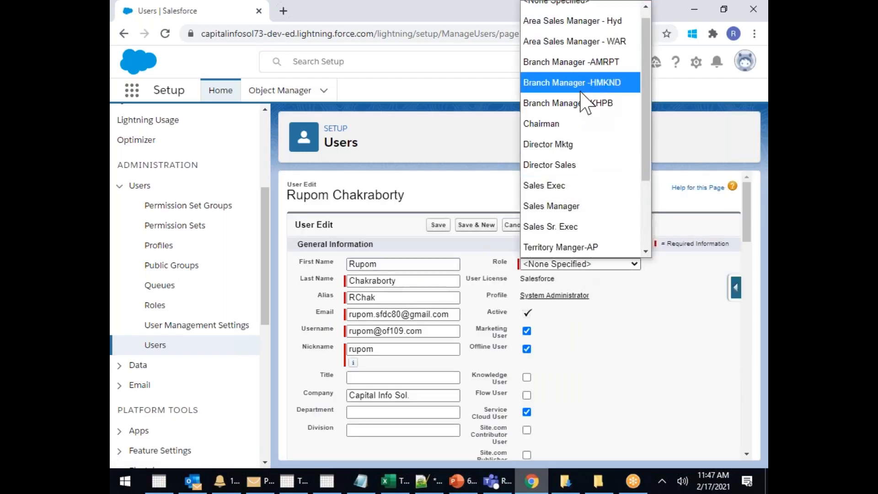
scroll(590, 187, up, 1)
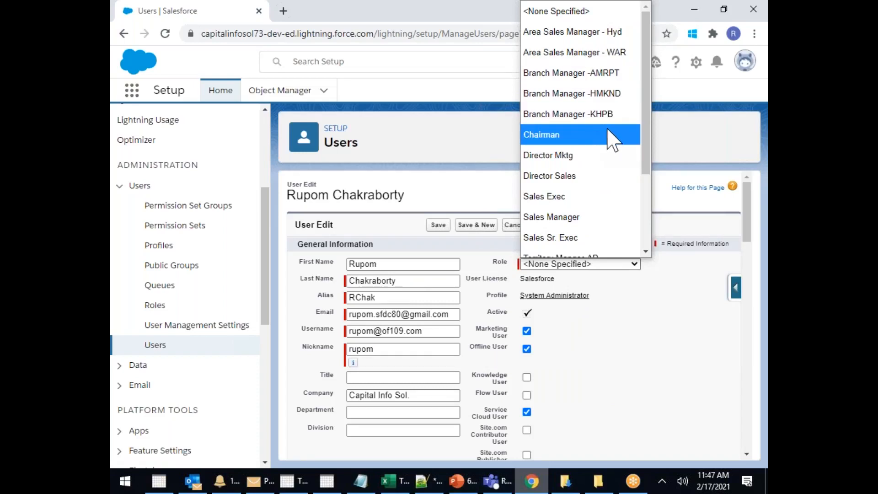
drag(646, 153, 650, 192)
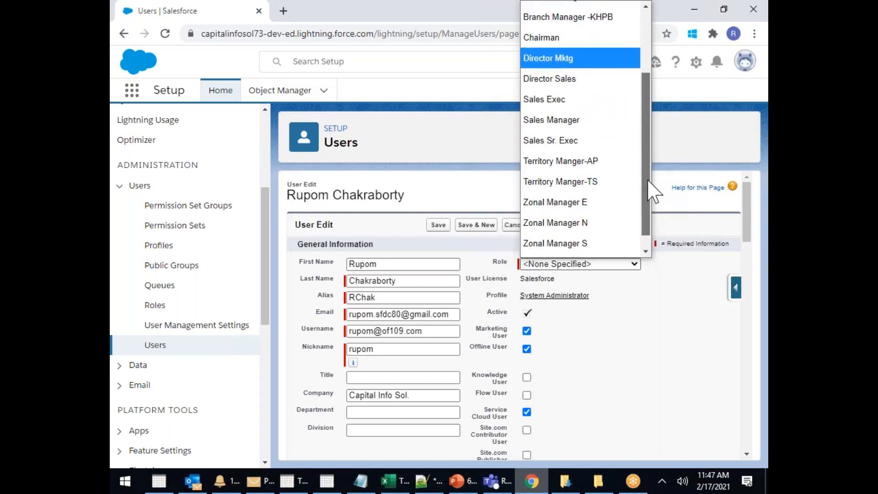
click(574, 185)
click(438, 225)
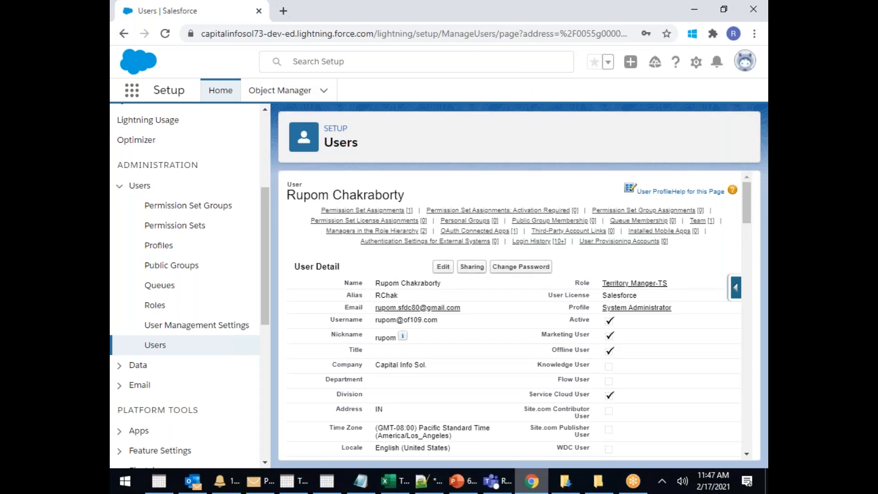
mouse_move(469, 220)
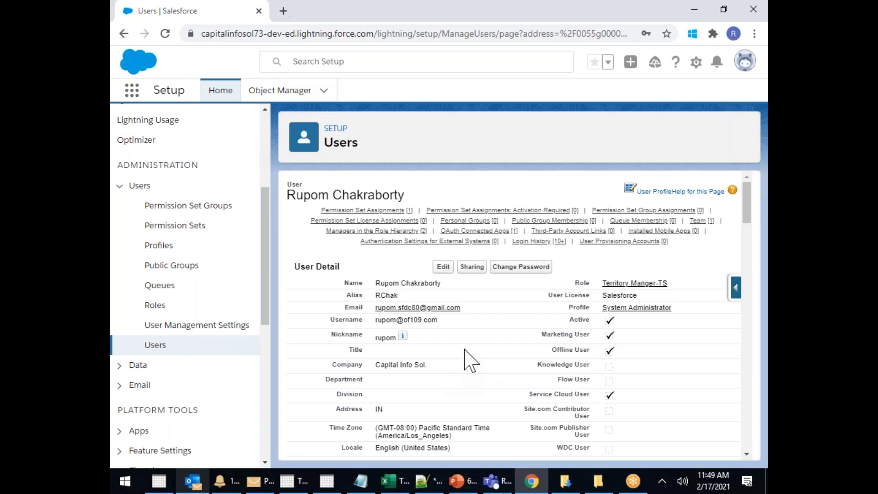
In a new tab, search Google Images for 'organizational chart'
click(283, 11)
click(301, 270)
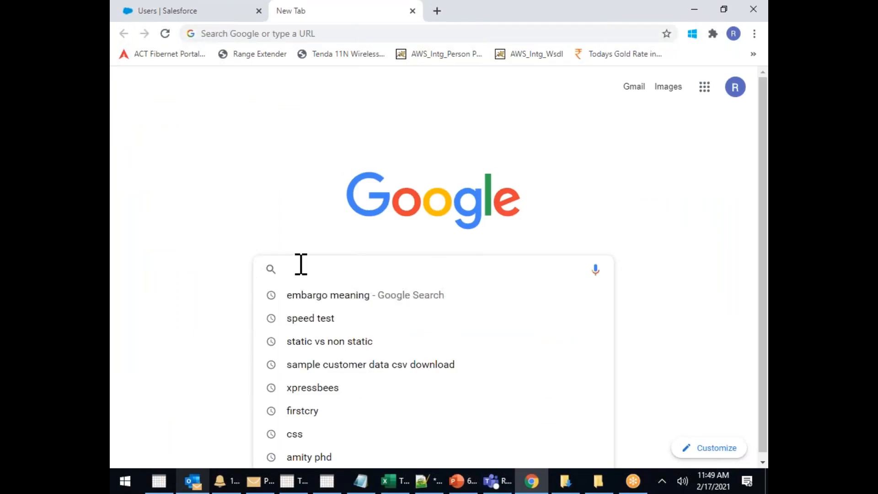
text(orga)
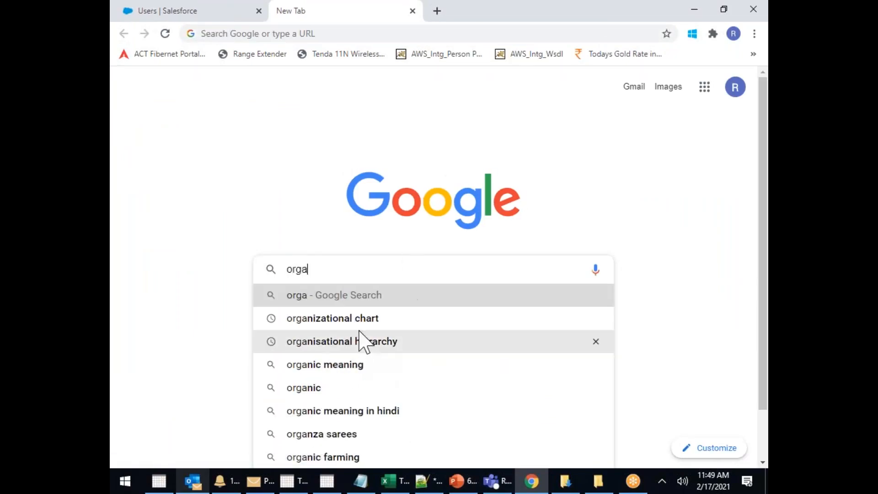
click(361, 319)
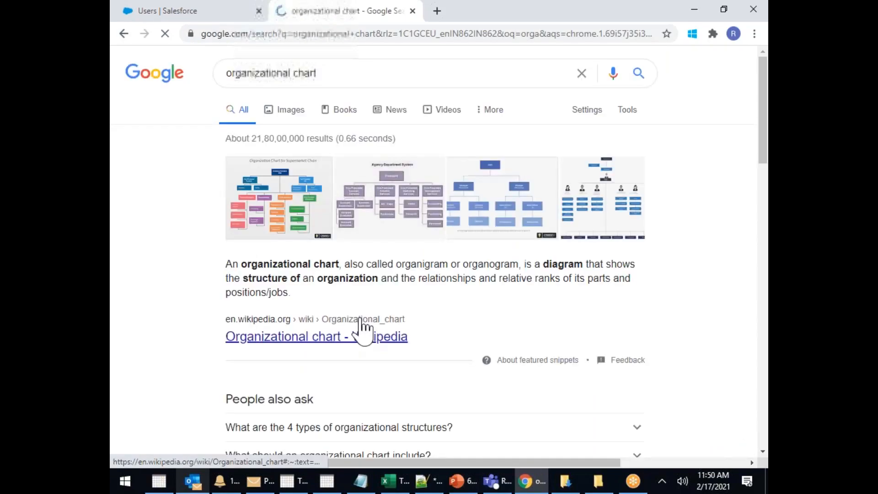
click(289, 110)
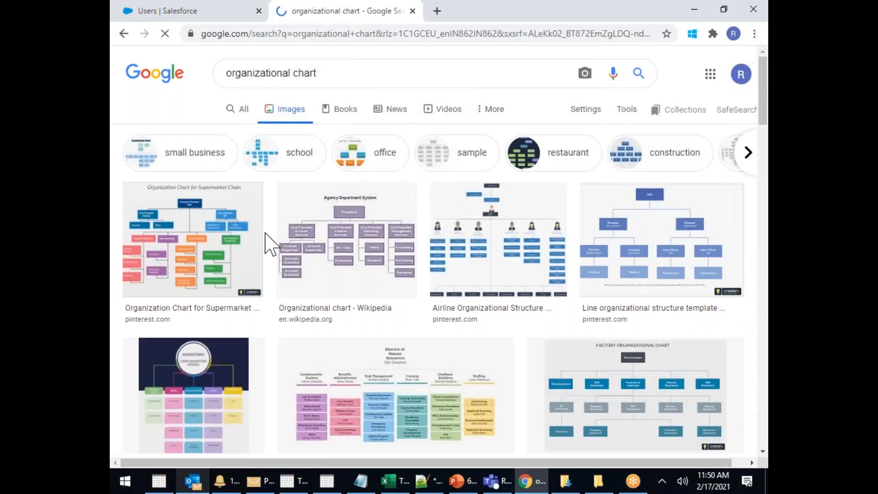
Preview the Venngage, Types of Organizational Charts and EMS sample chart images
scroll(270, 242, down, 4)
click(146, 232)
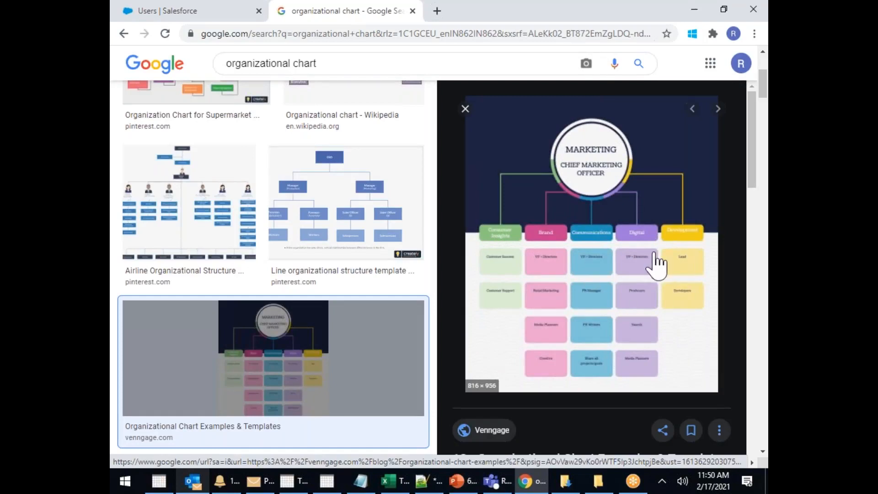
scroll(333, 251, down, 10)
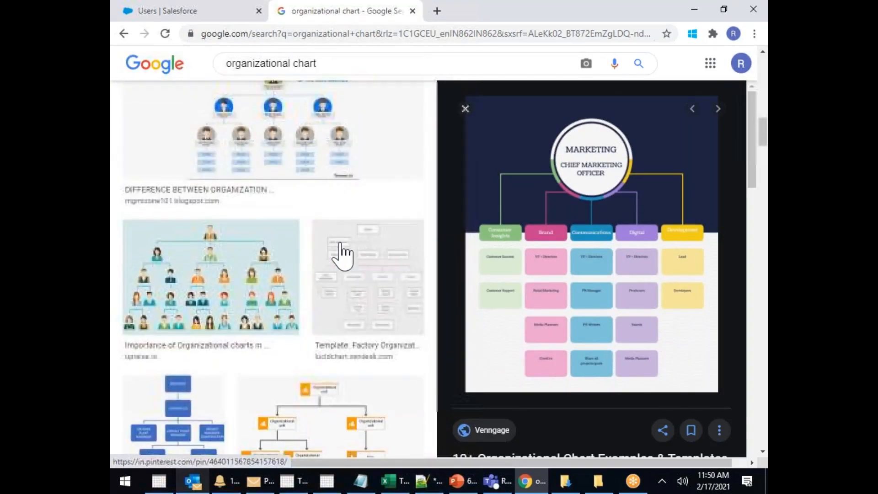
scroll(342, 256, down, 10)
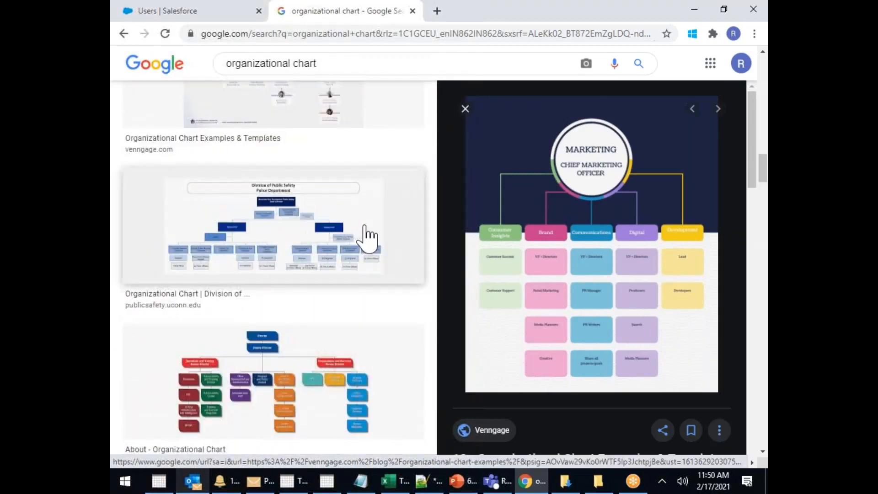
scroll(368, 236, down, 10)
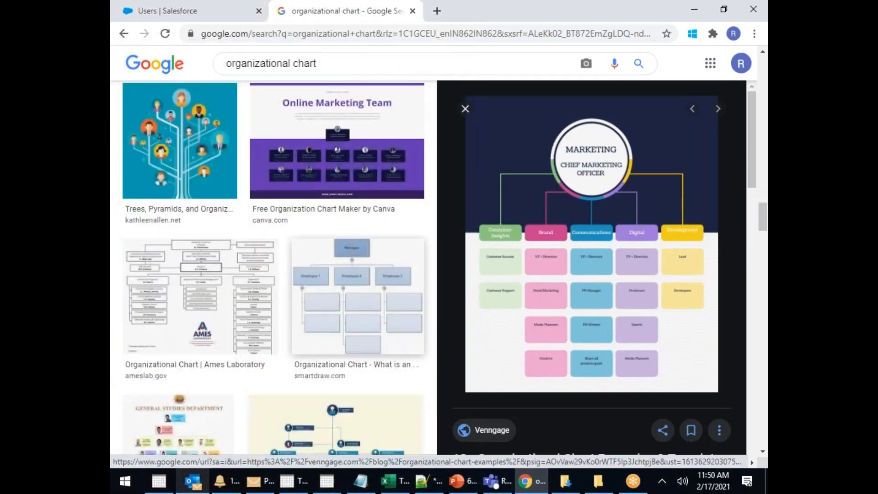
scroll(347, 275, down, 4)
click(337, 279)
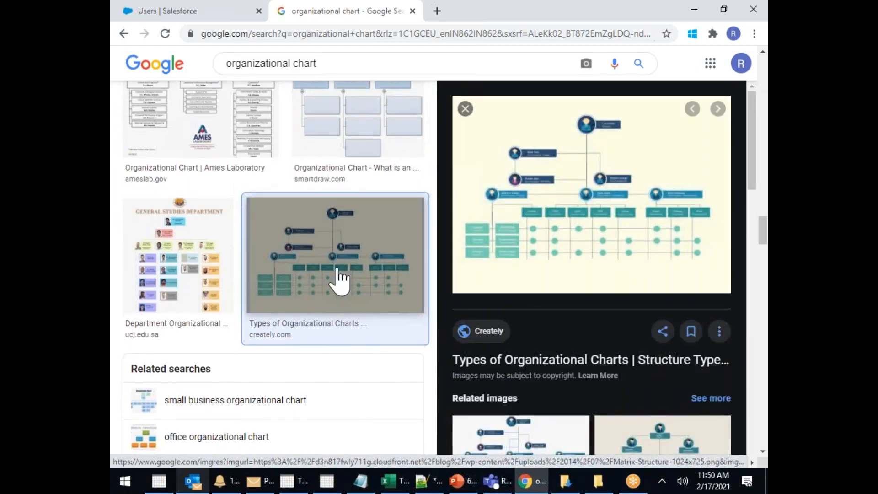
scroll(320, 269, down, 7)
click(309, 258)
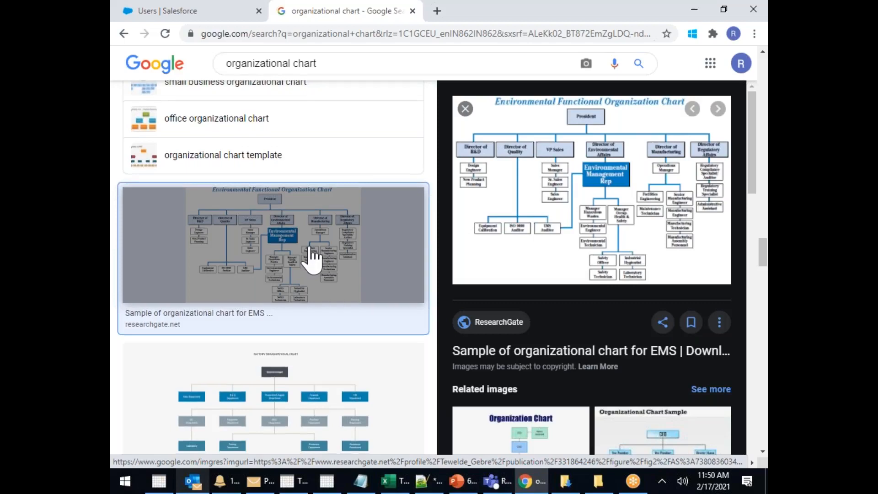
scroll(312, 257, down, 10)
scroll(313, 259, down, 5)
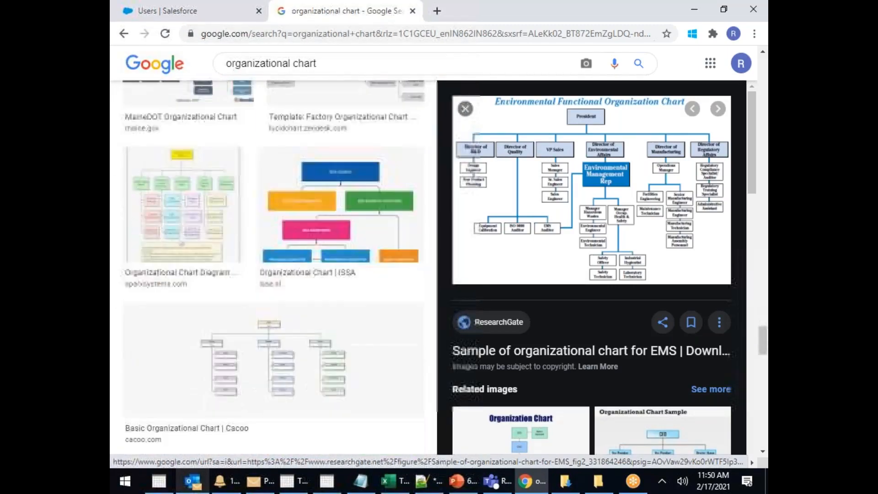
scroll(314, 258, up, 10)
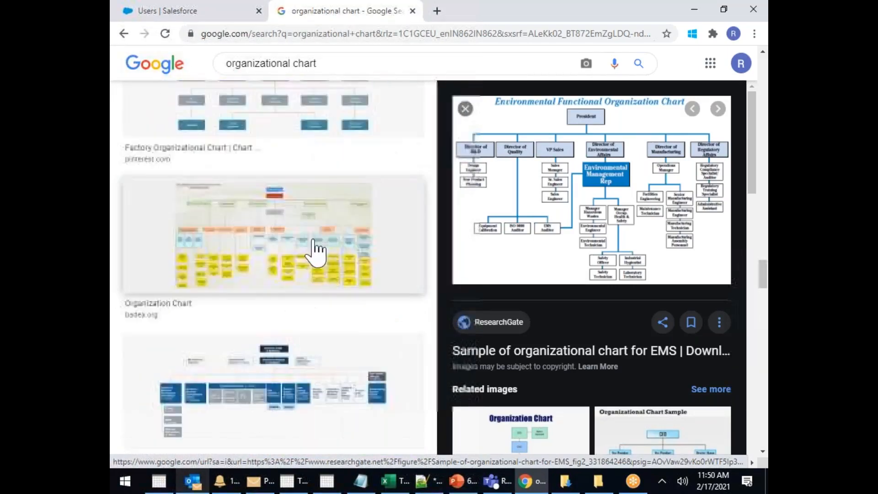
Close the image-search tab and select the user detail page's full URL
right_click(356, 20)
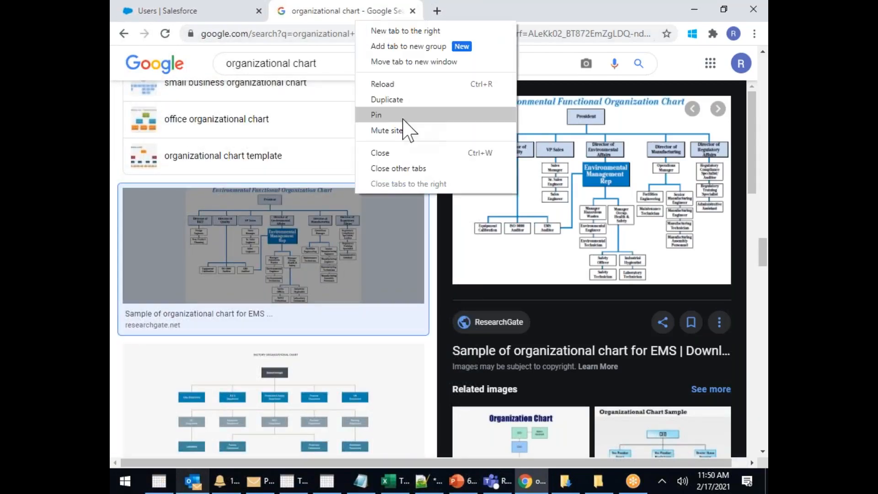
click(391, 155)
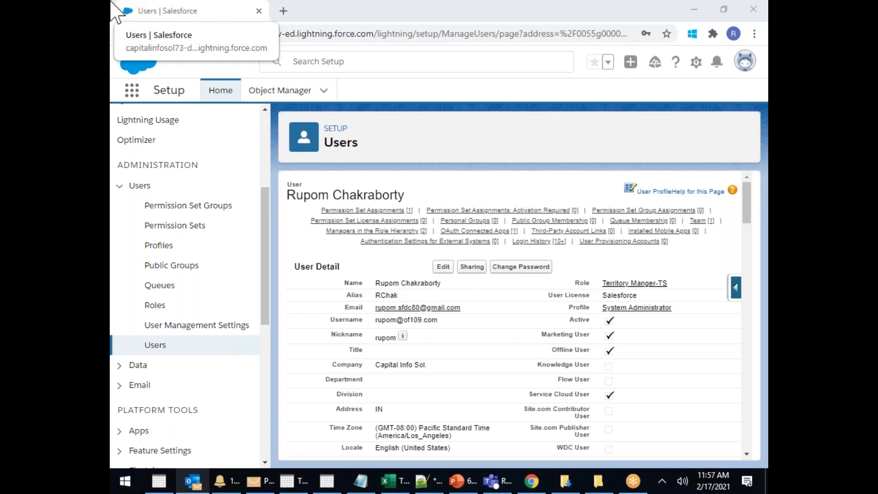
click(384, 33)
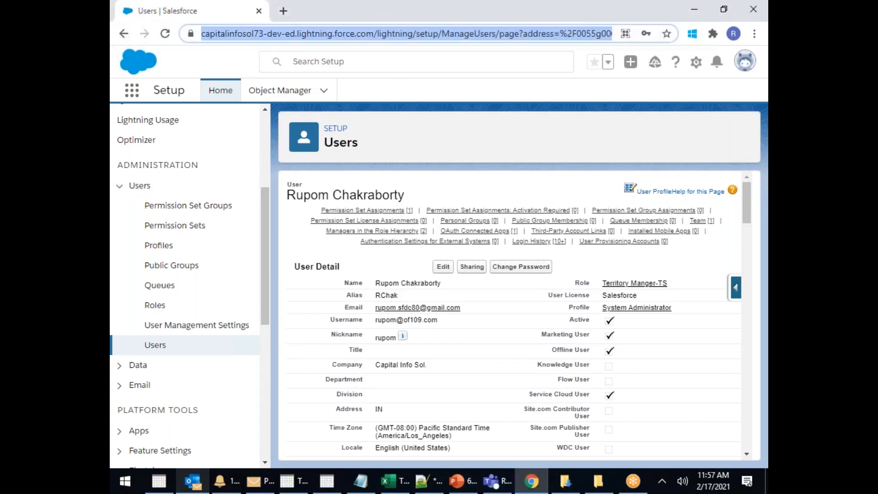